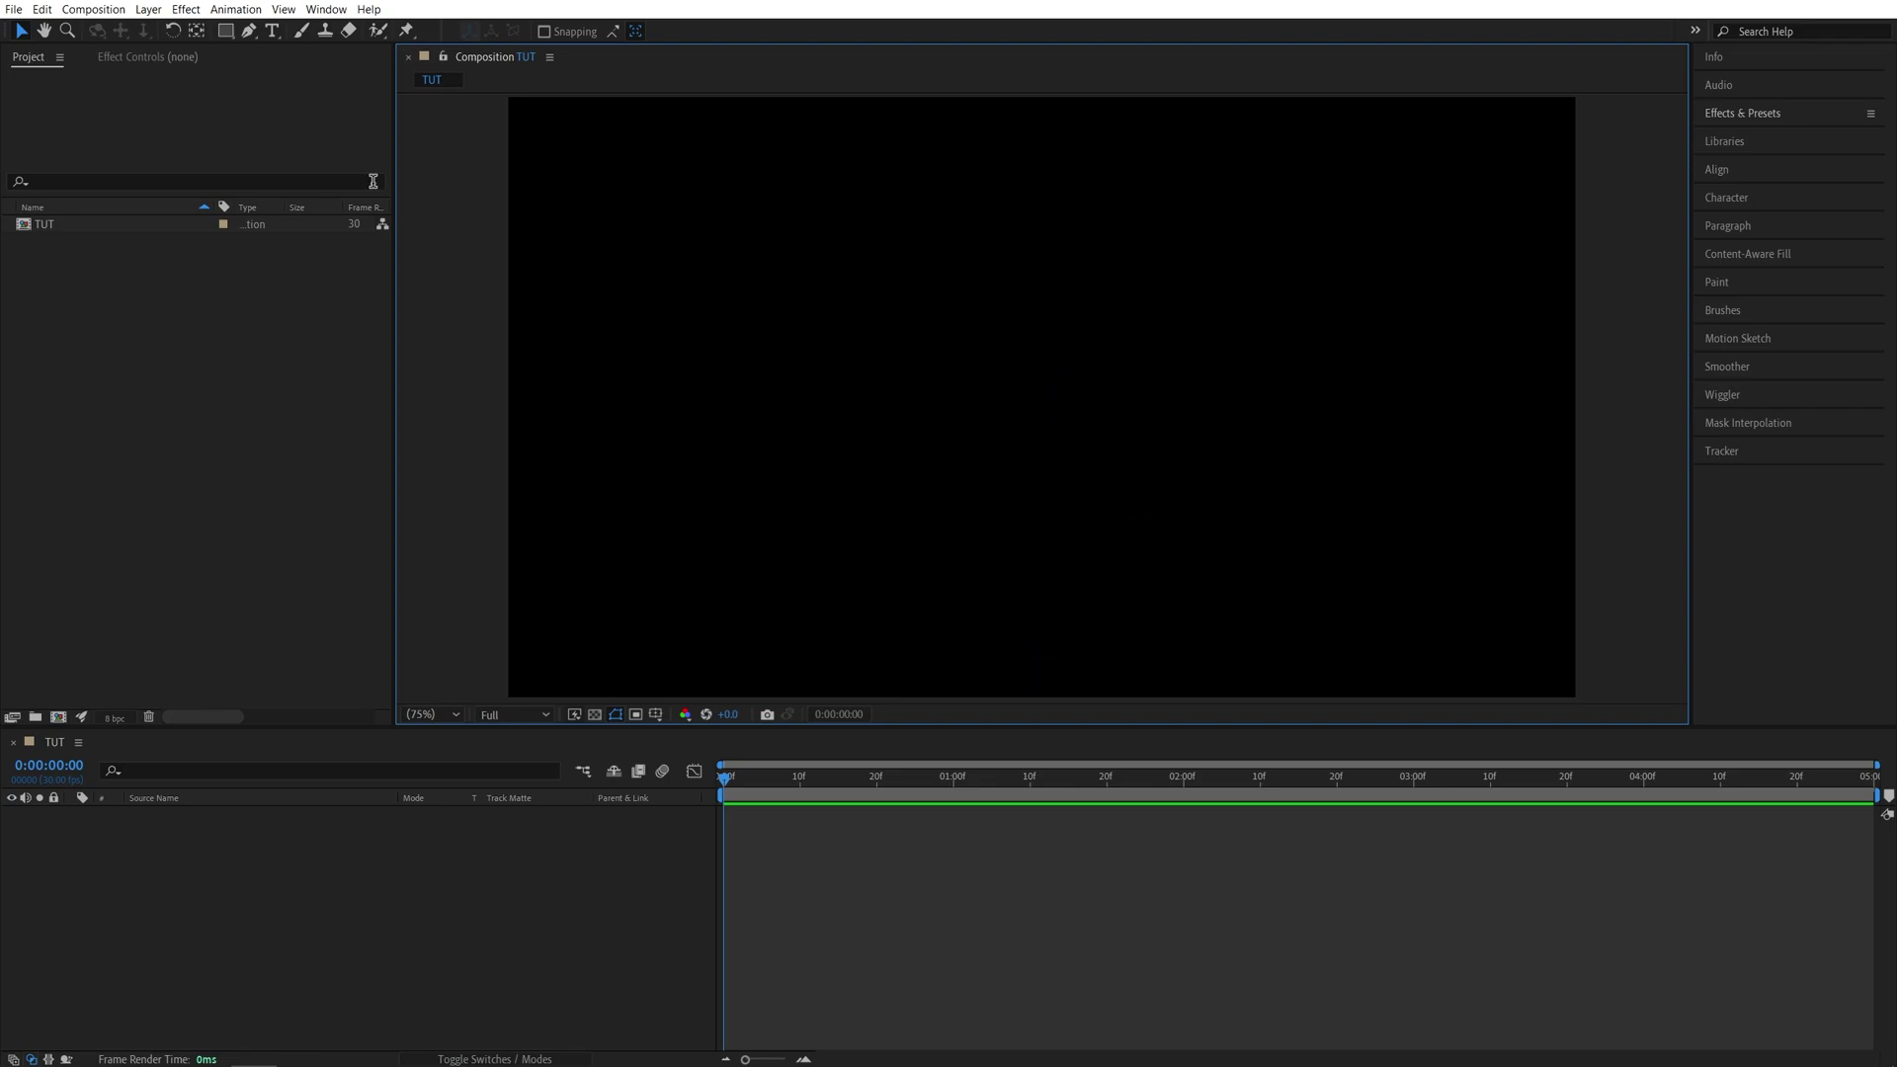
Create a text layer in the composition typed 'Stretch', showing as white Montserrat Black STRETCH.
click(272, 30)
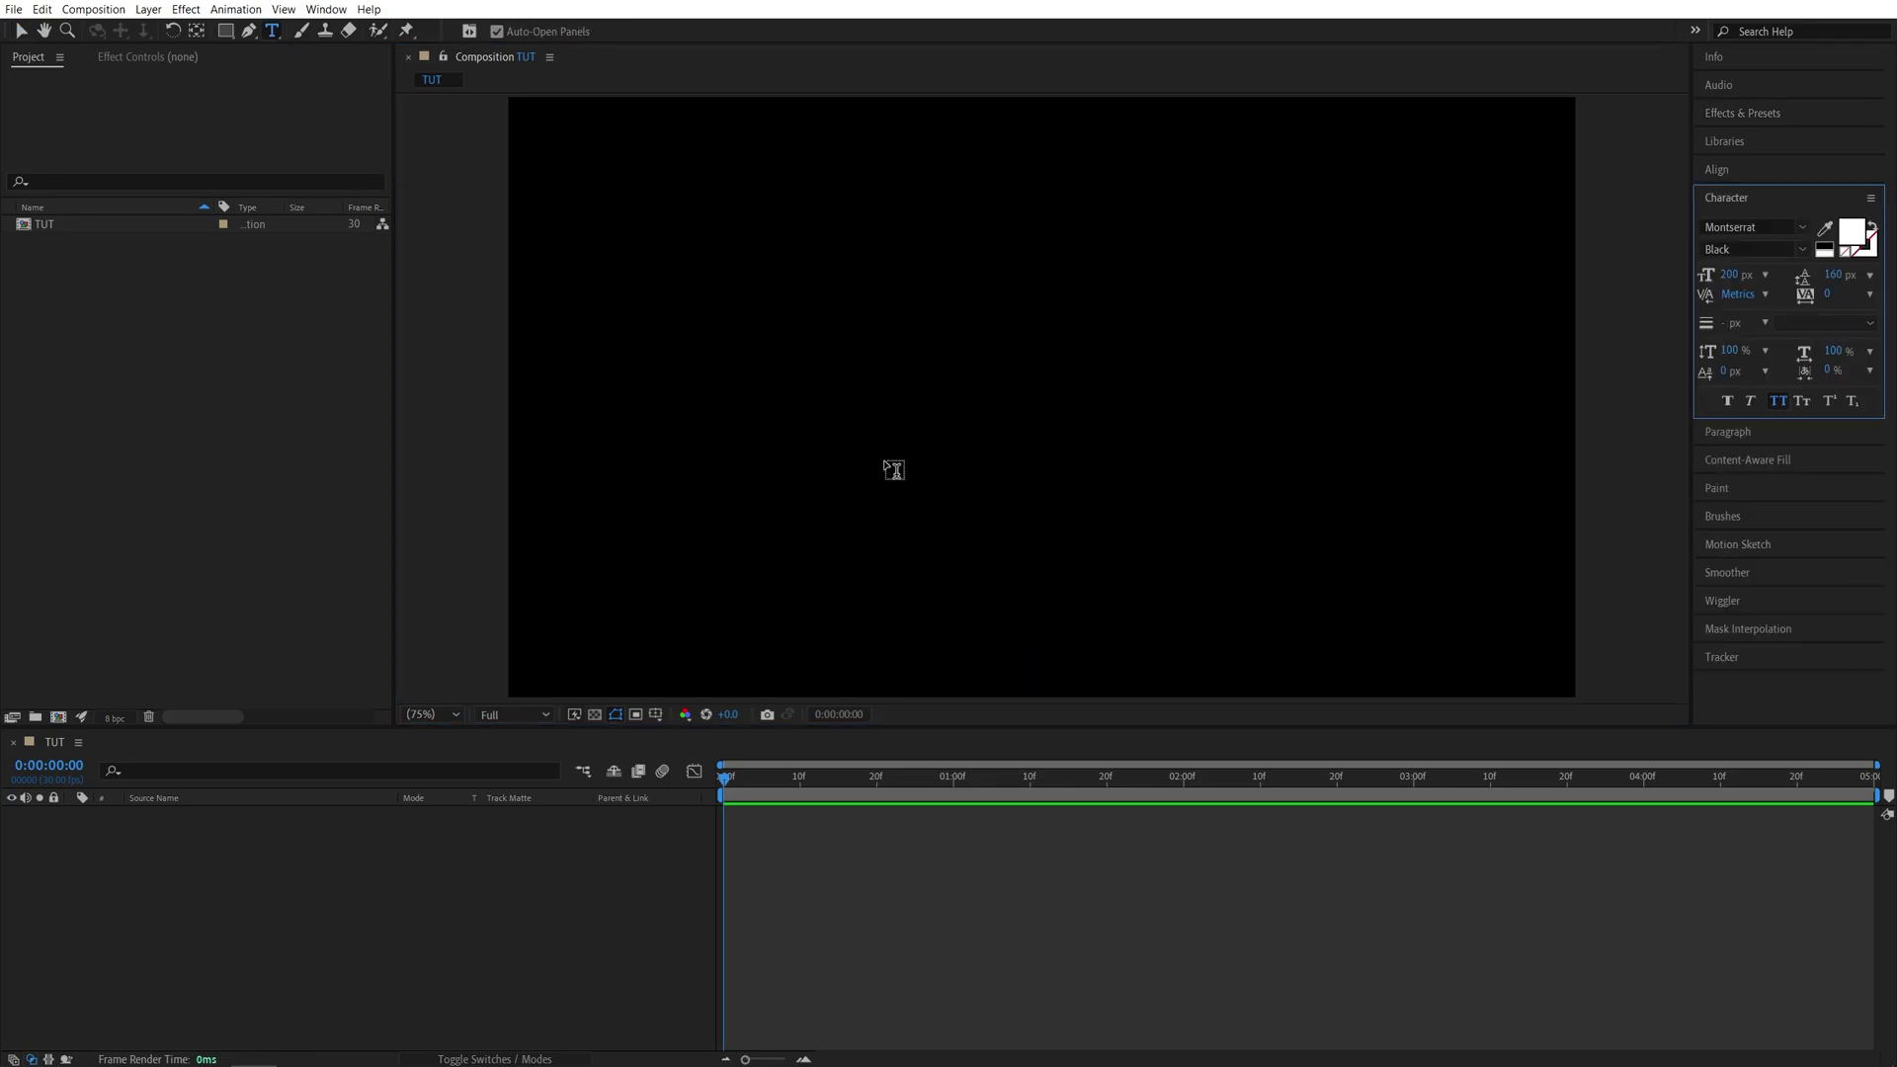
click(928, 448)
text(Stretch)
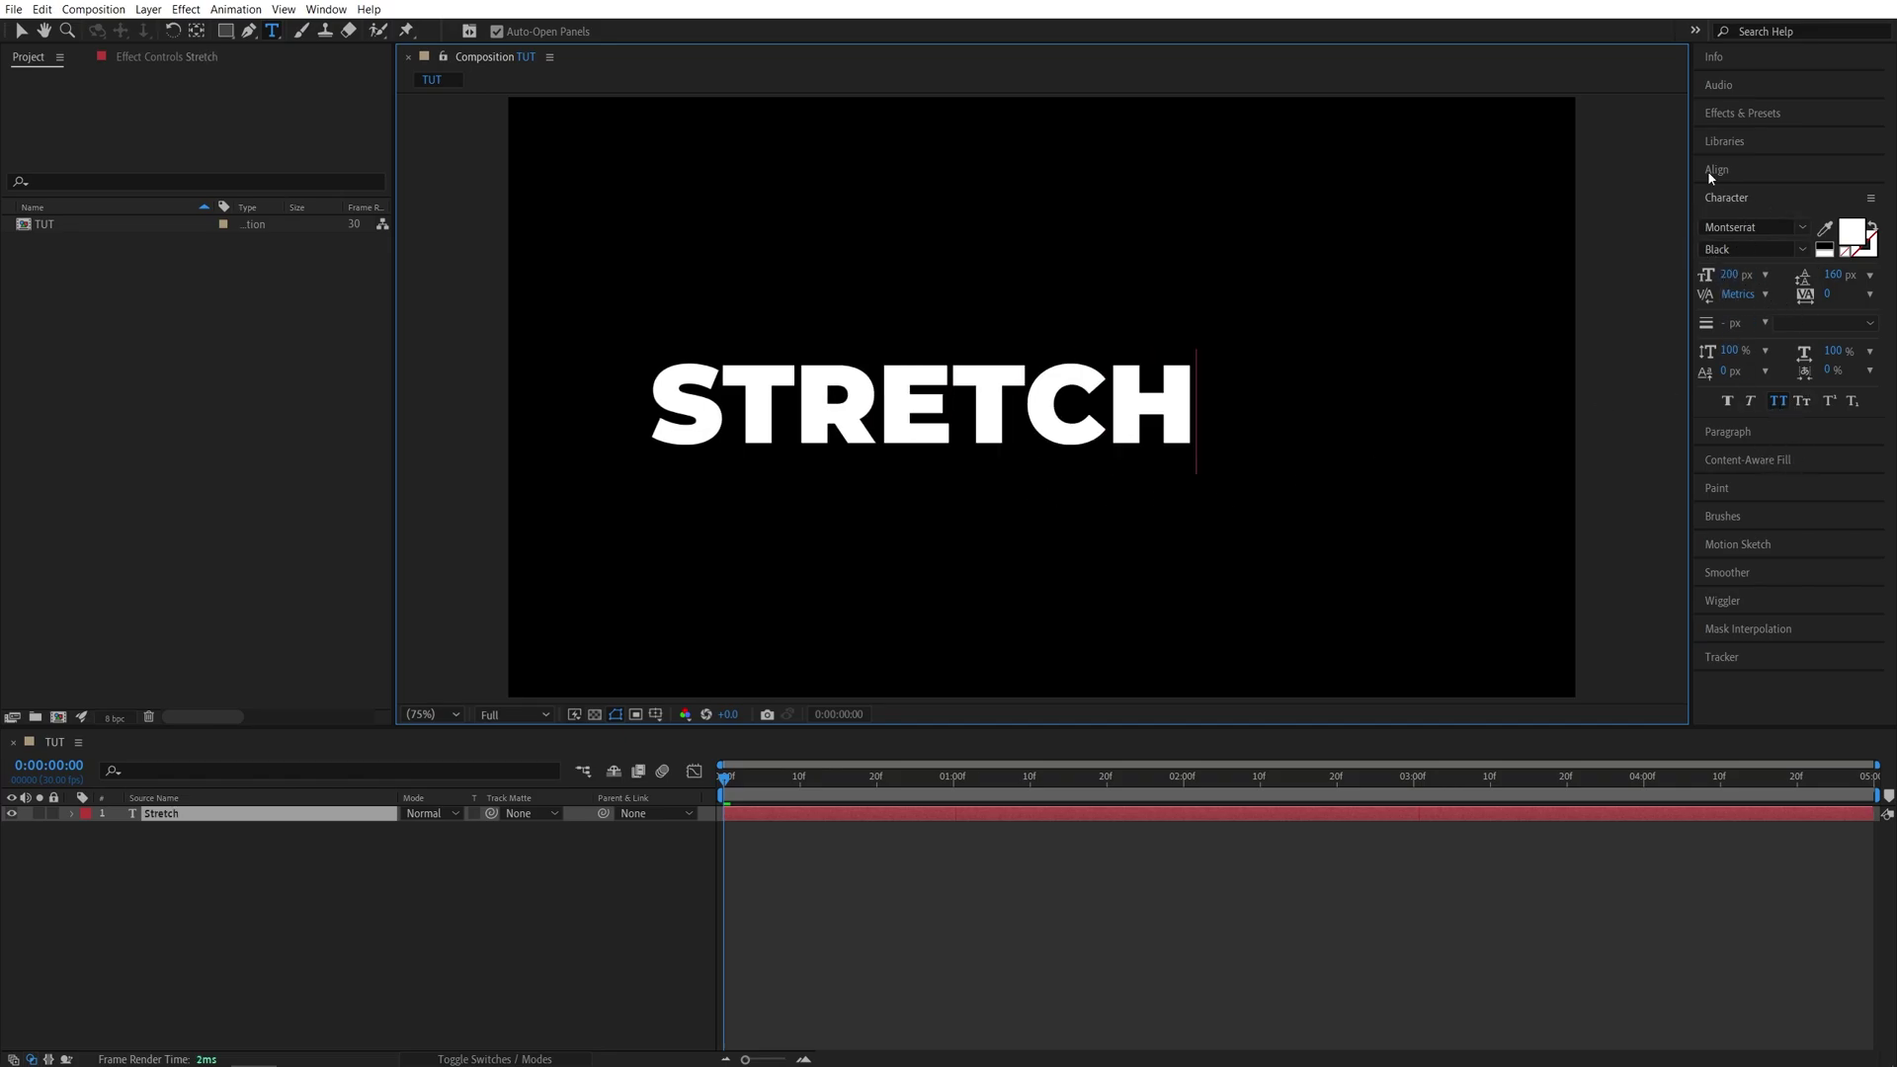
Center the STRETCH text horizontally and vertically in the frame using the Align panel.
click(1746, 171)
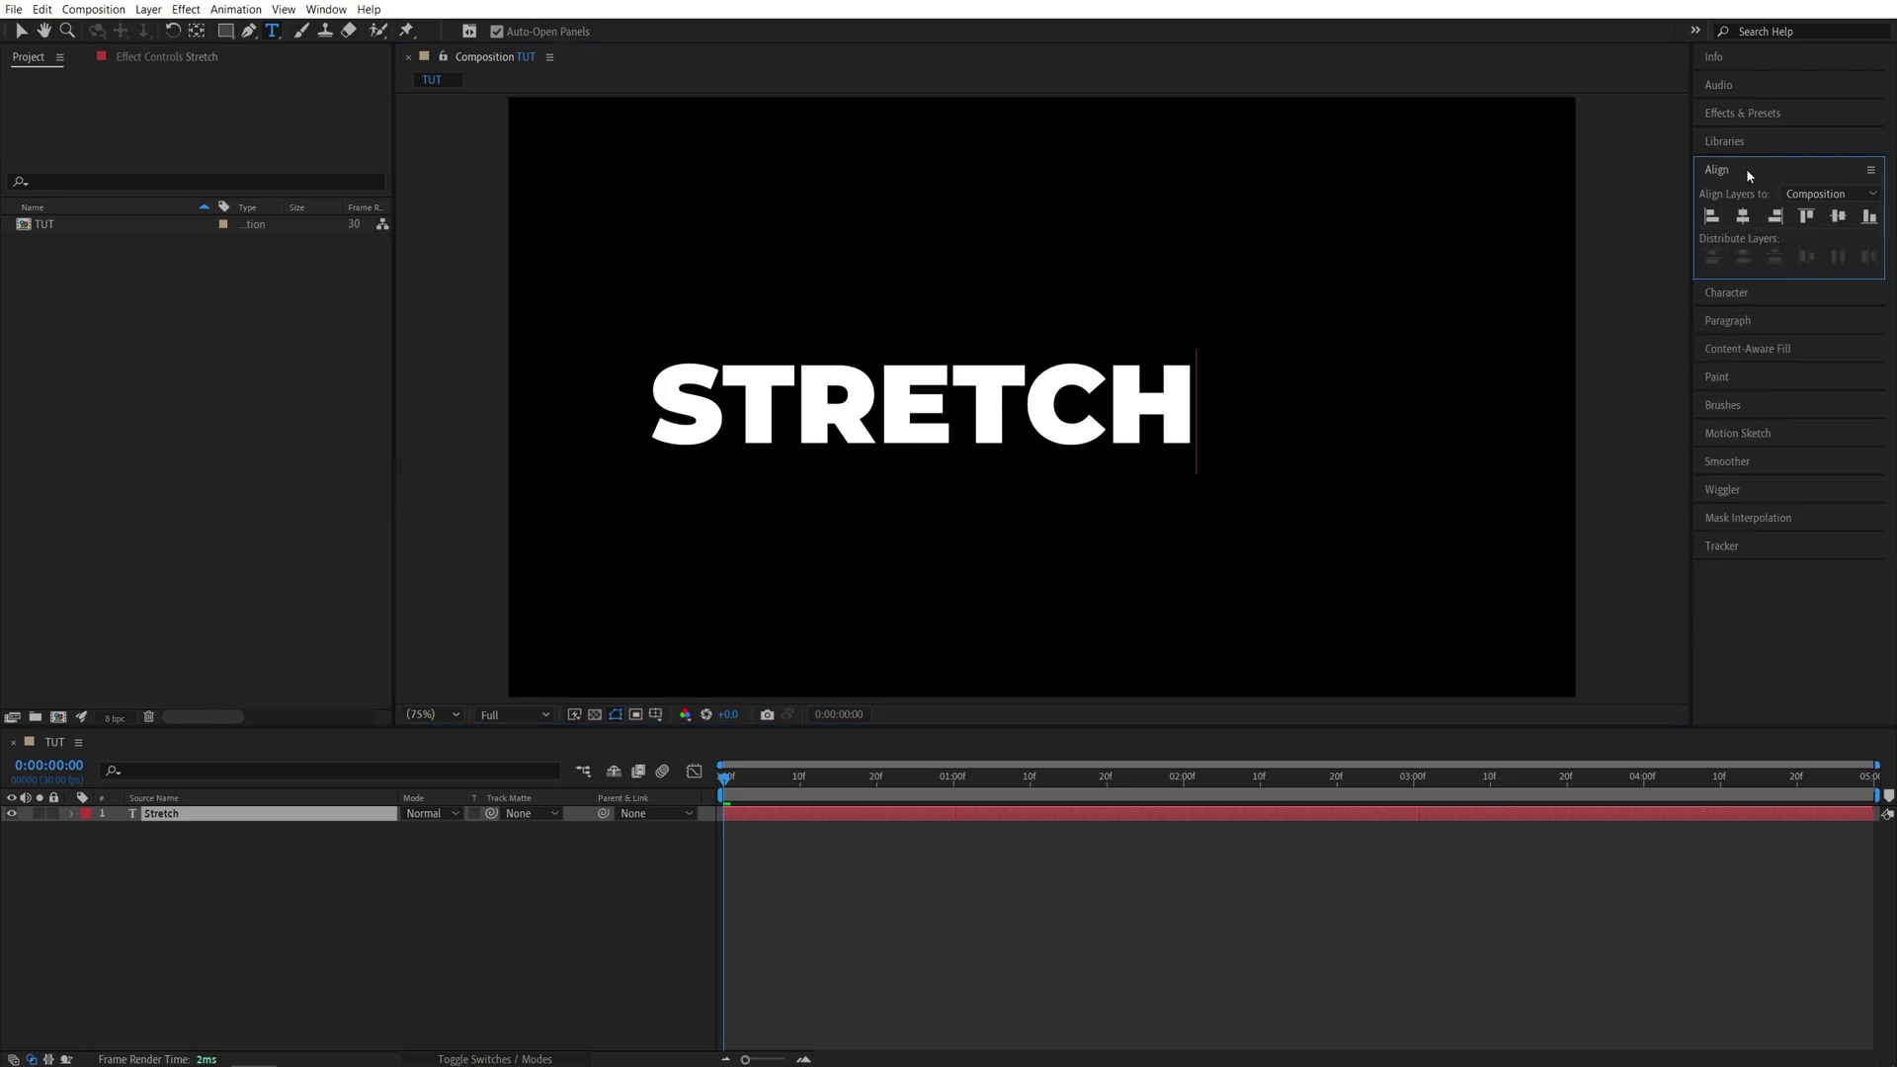
click(1744, 219)
click(1836, 219)
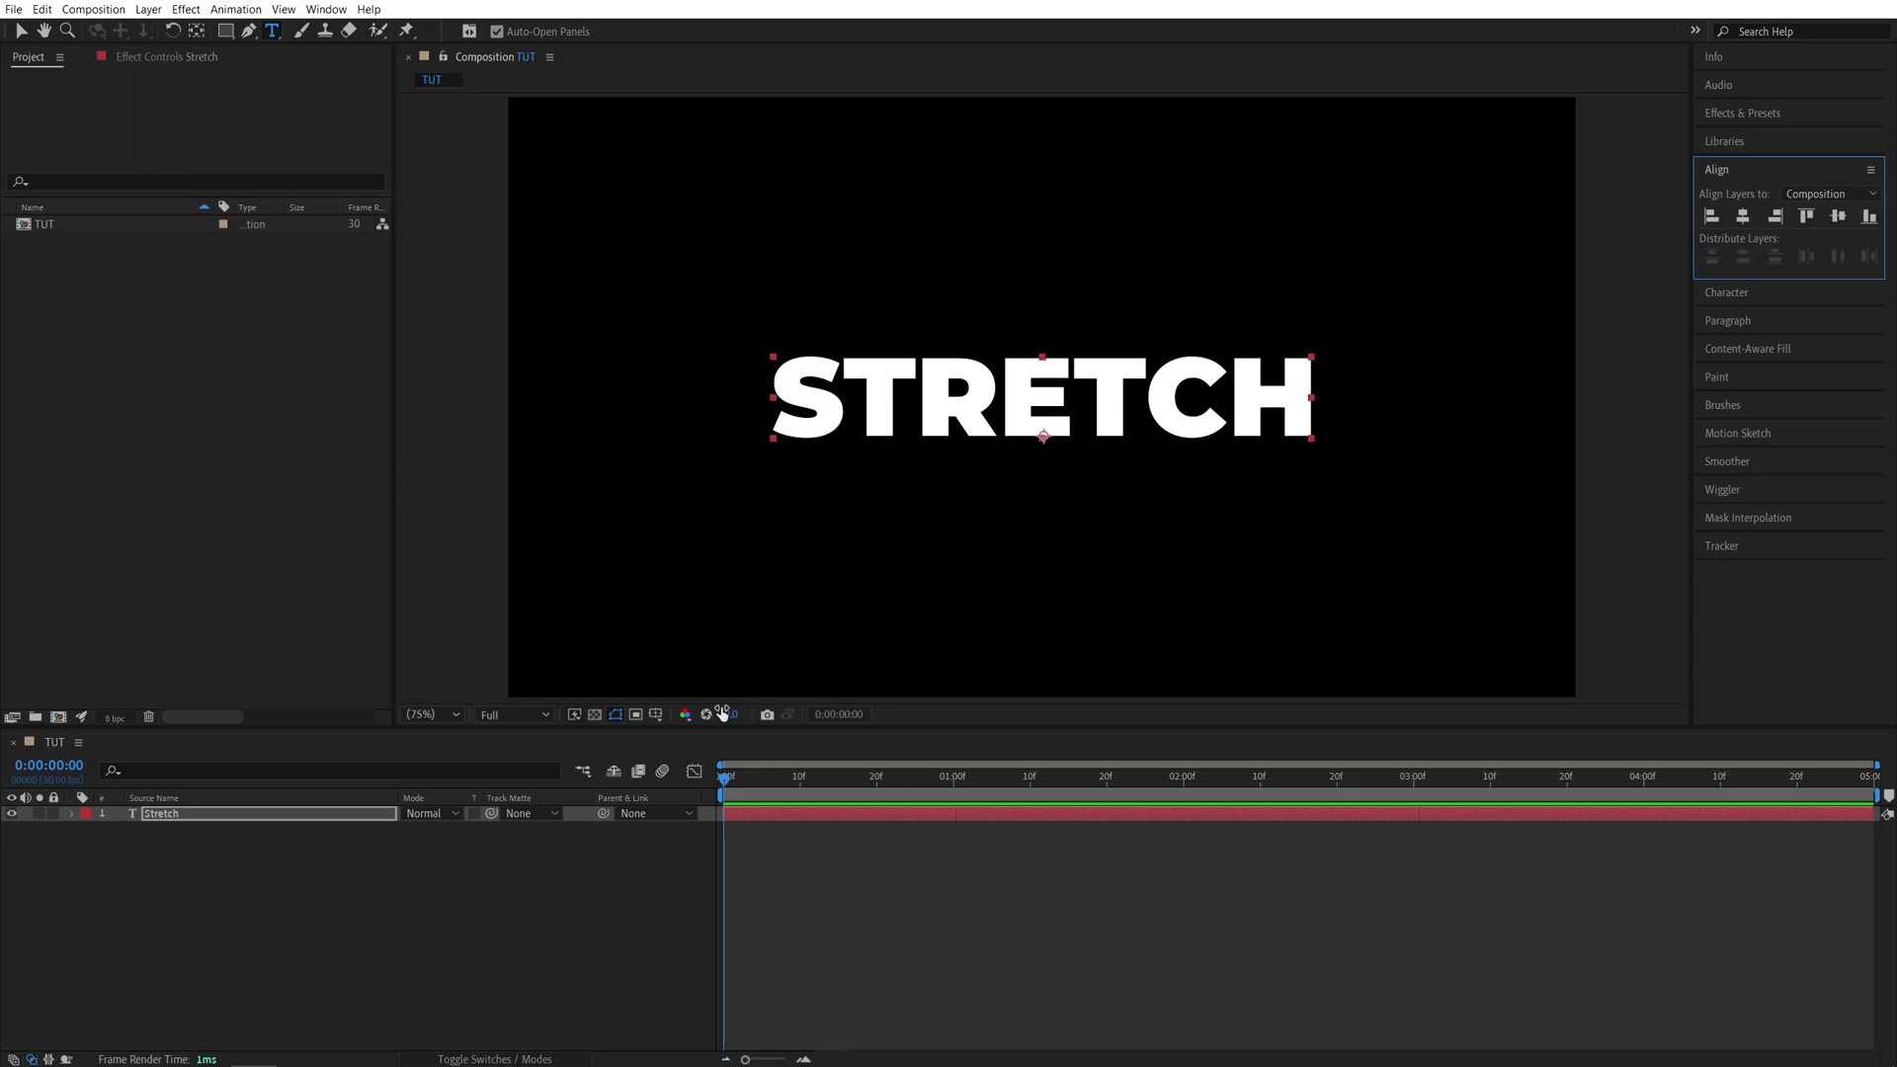
Pre-compose the Stretch layer into a new precomp named Text.
right_click(170, 816)
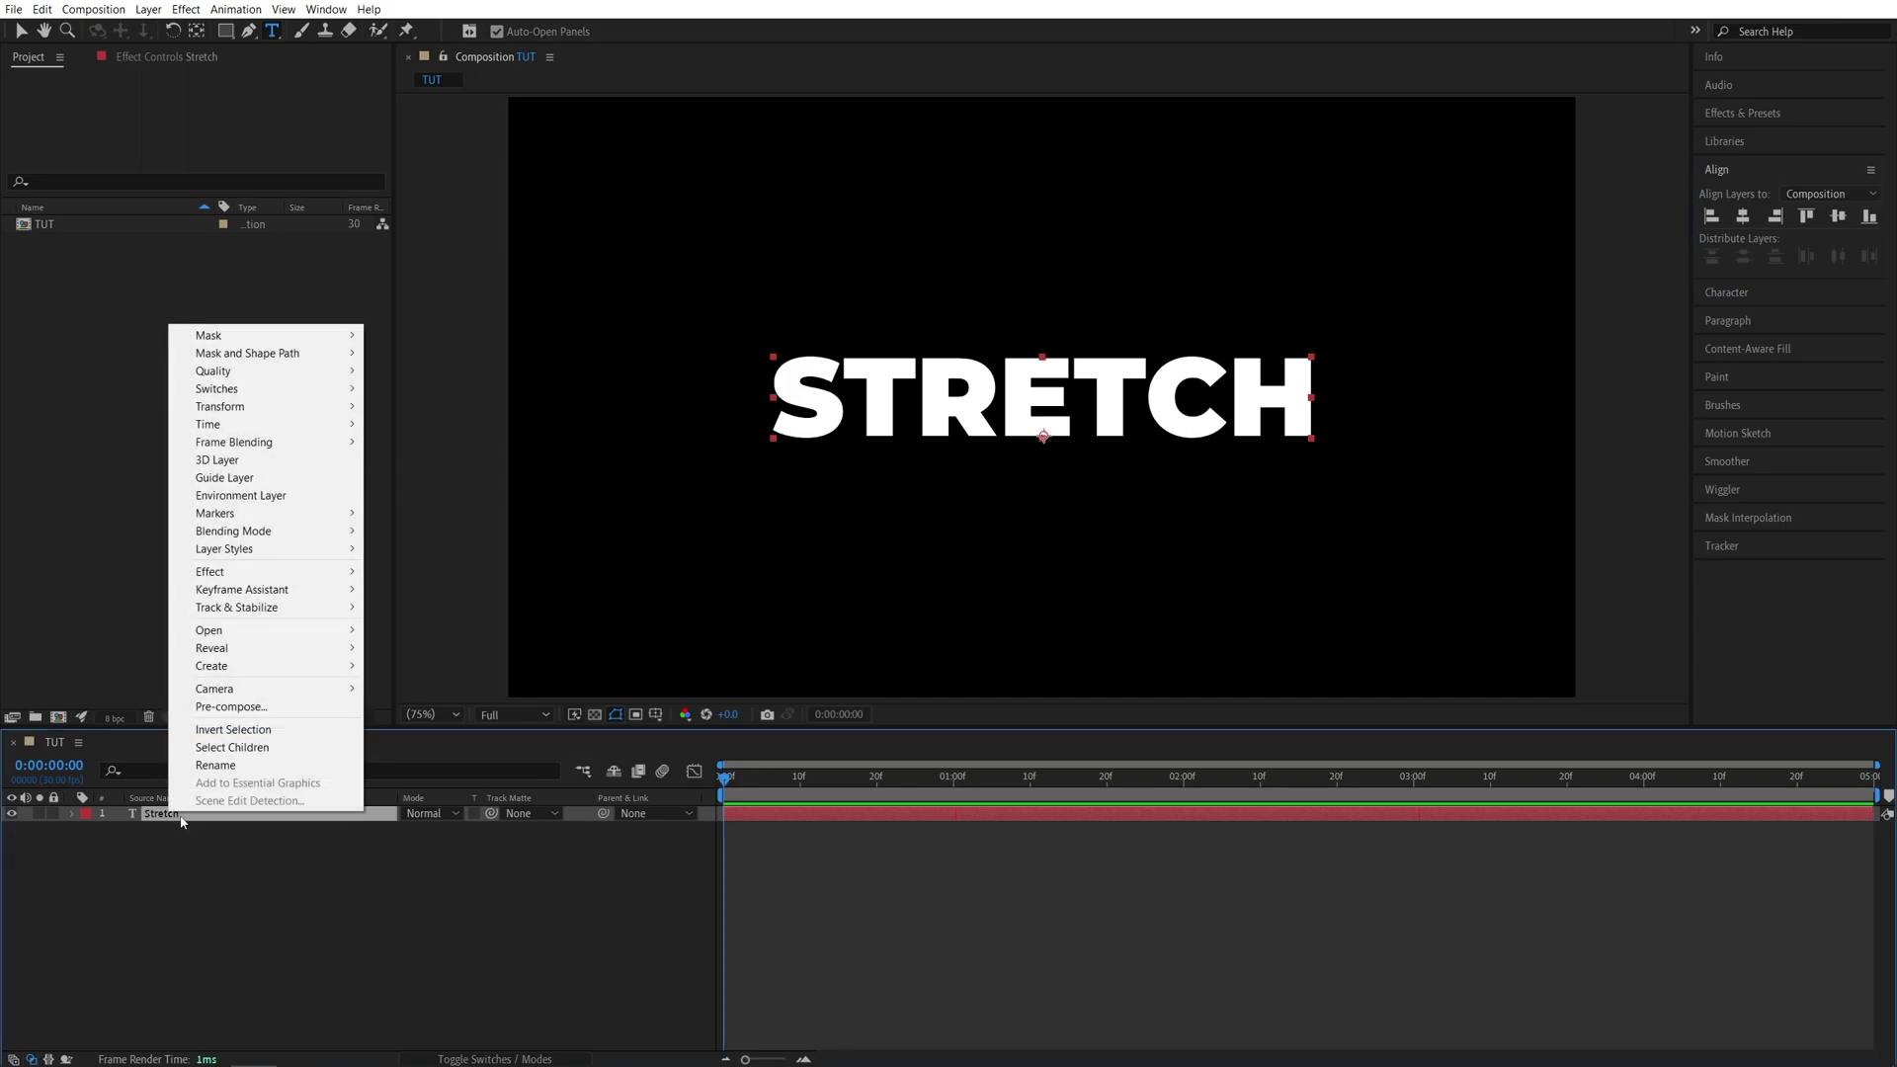
click(210, 707)
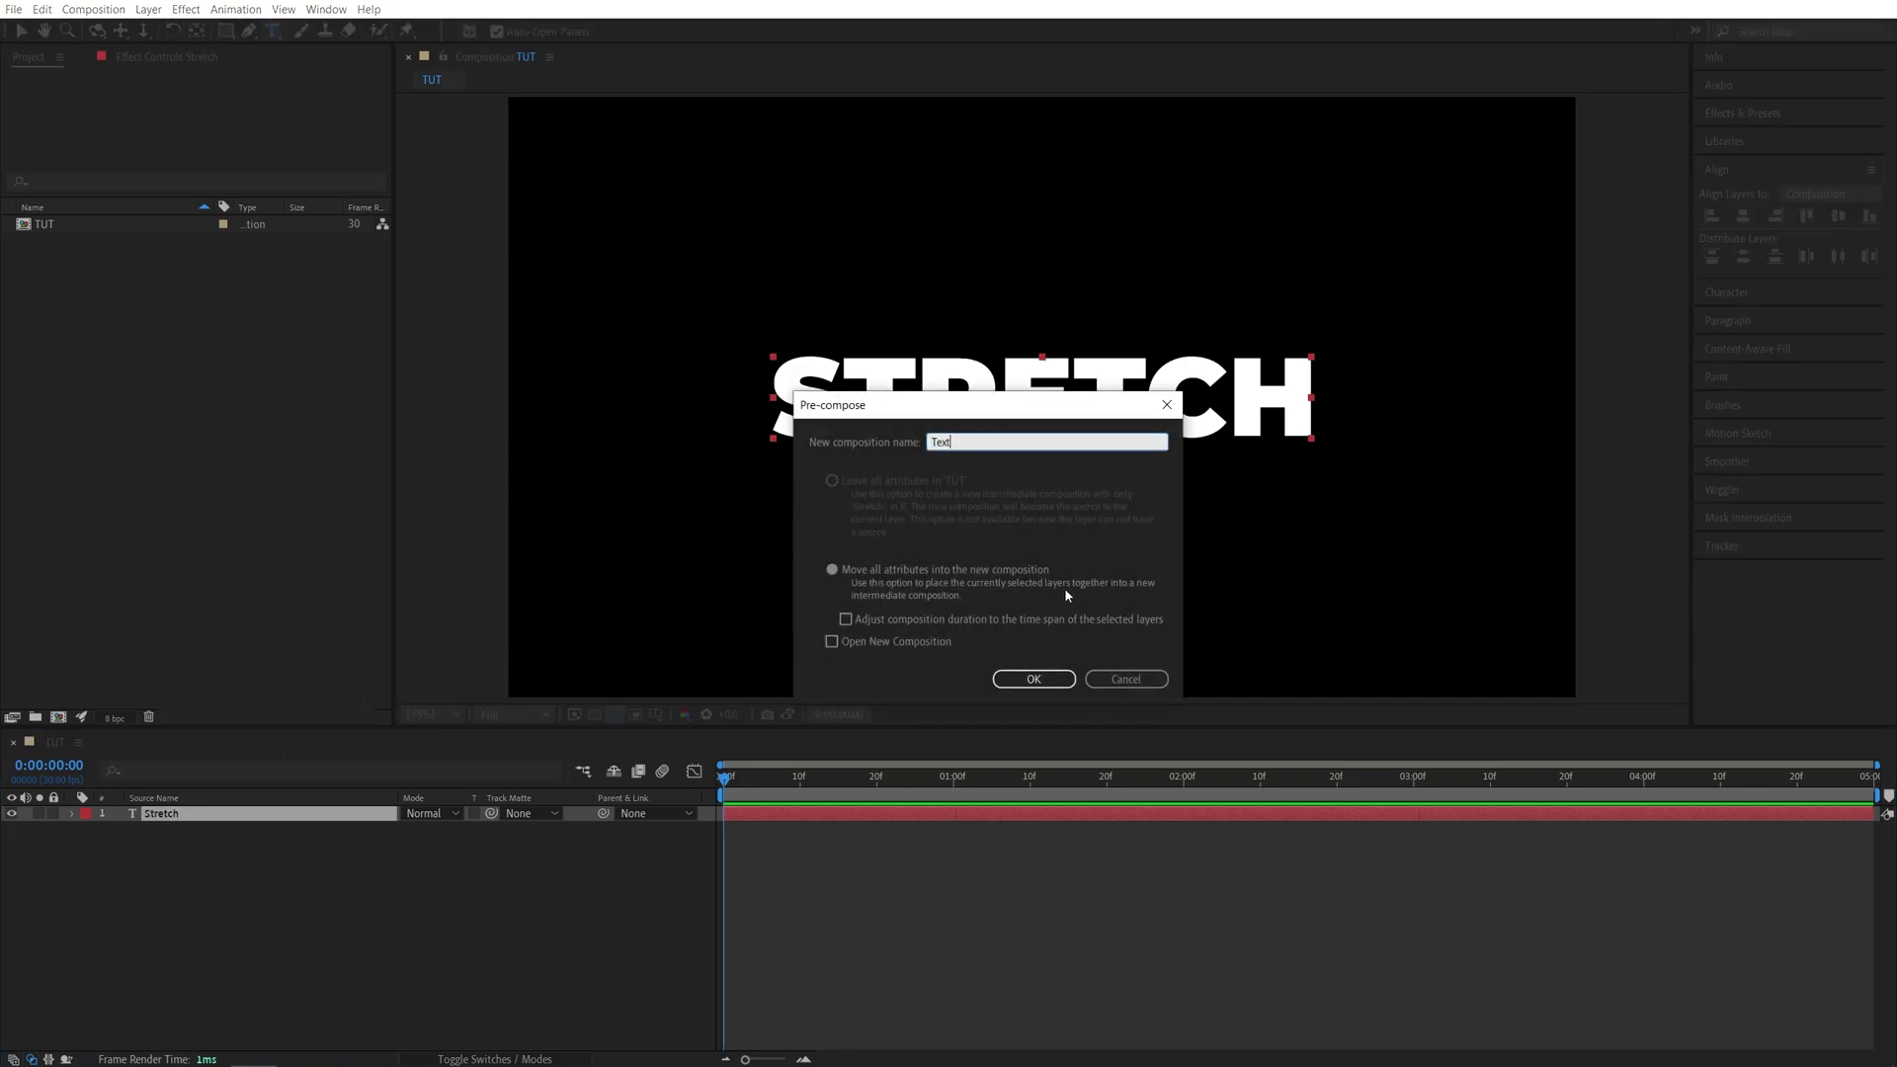
click(1033, 680)
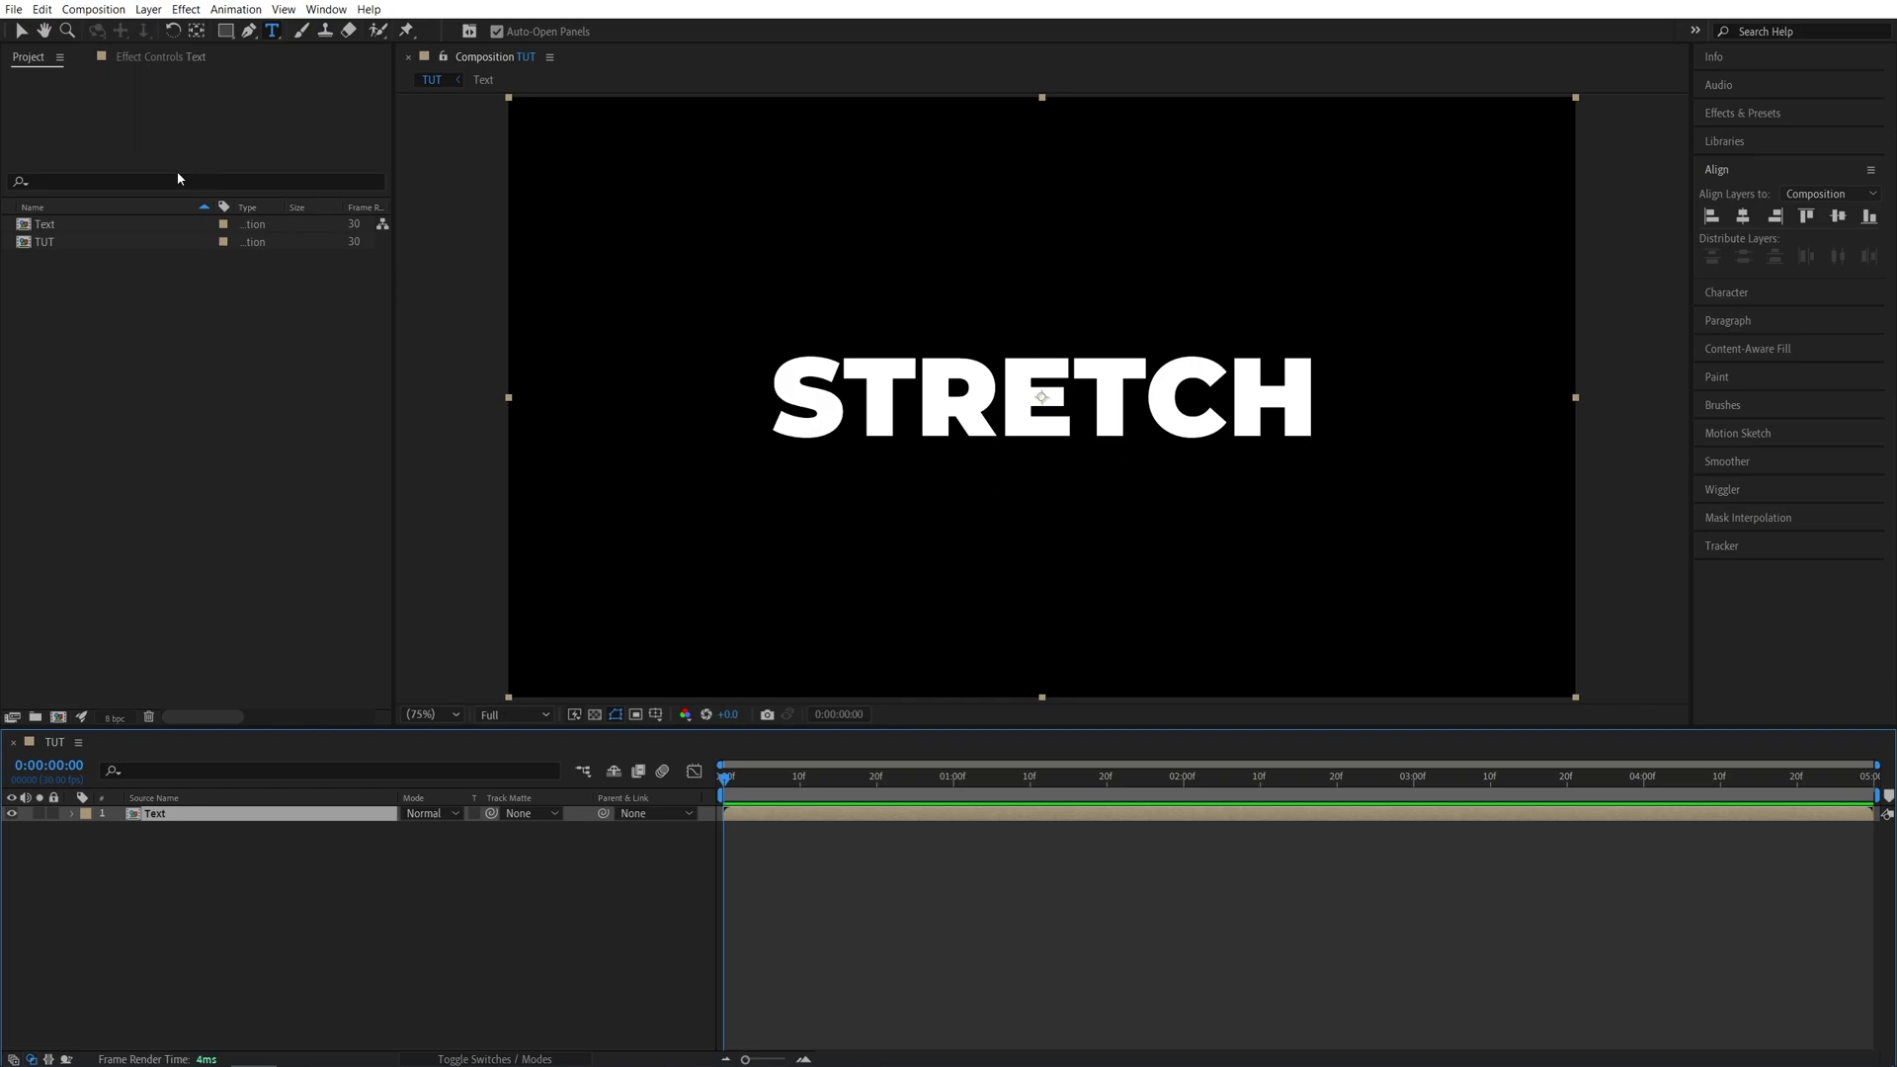
Find 'cc scale' in Effects & Presets, apply CC Scale Wipe to Text, and duplicate it as CC Scale Wipe 2.
click(22, 31)
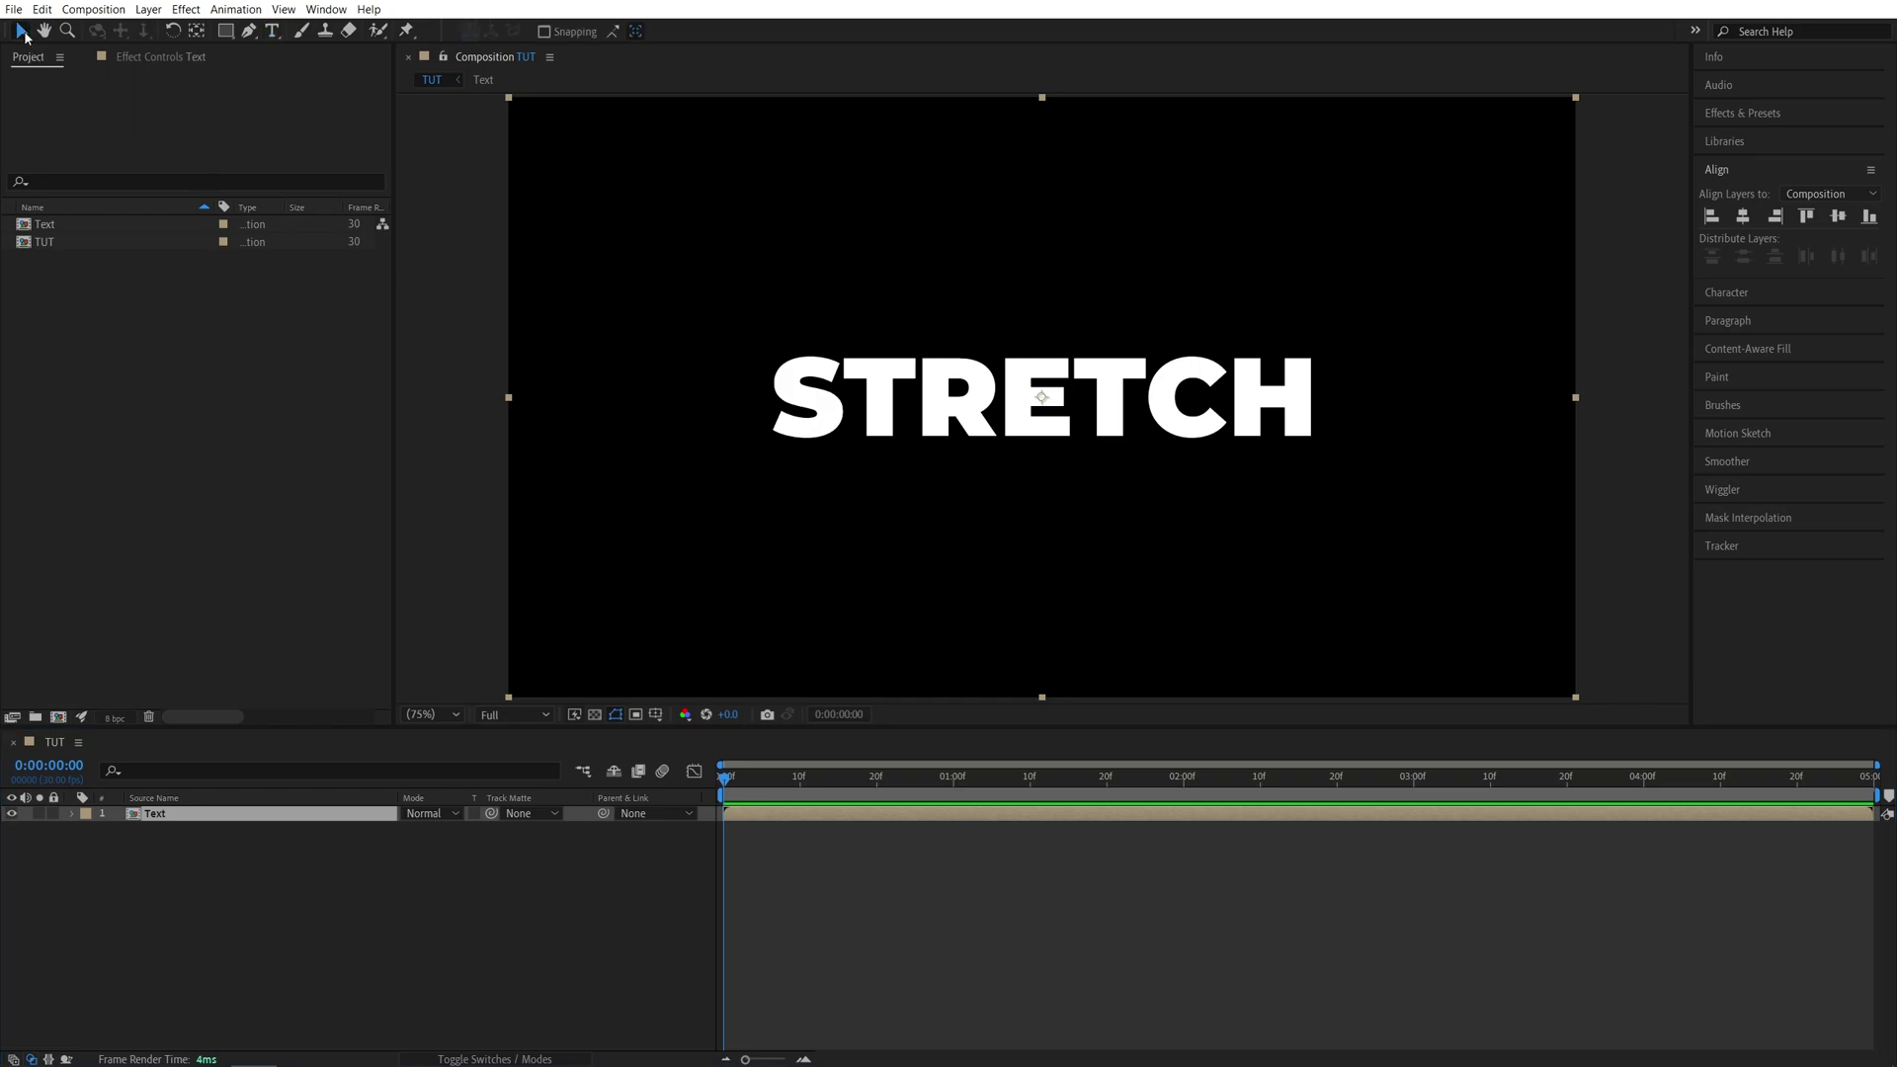
click(1725, 115)
click(1760, 136)
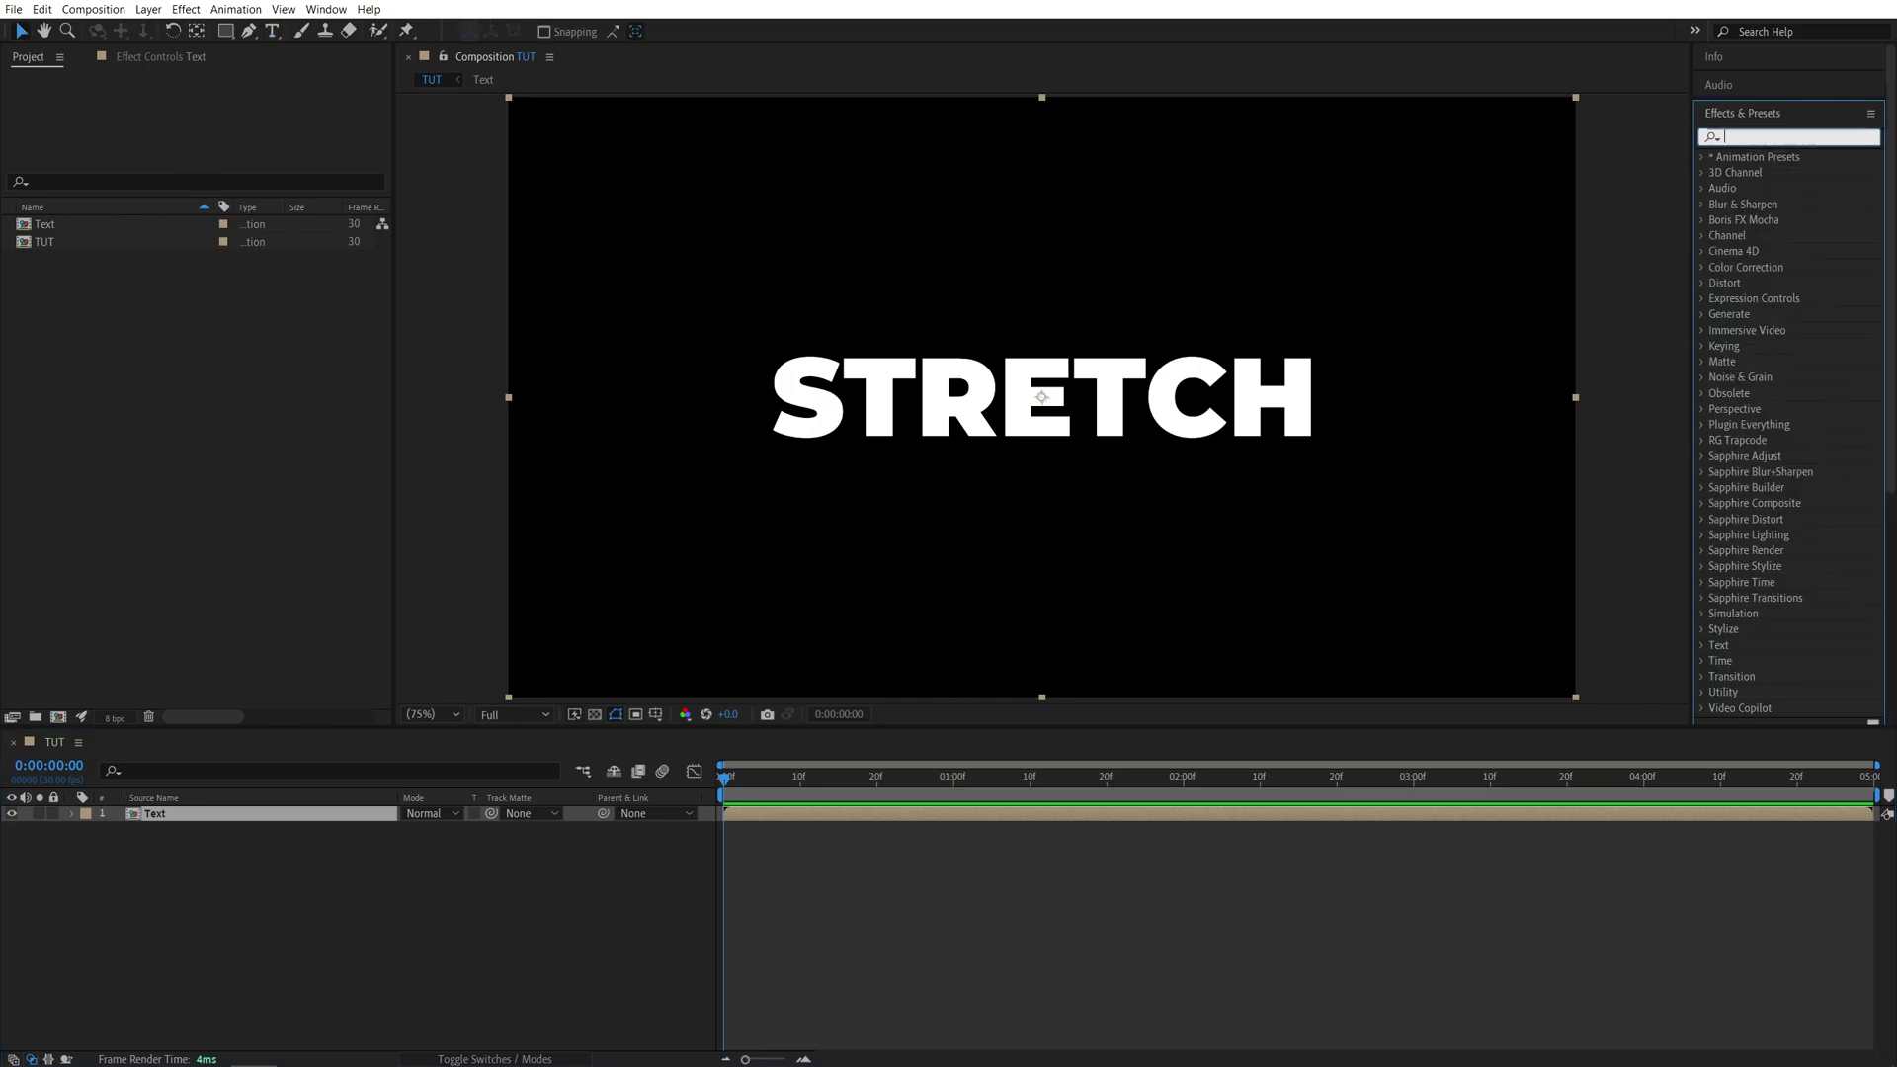
text(cc scale w)
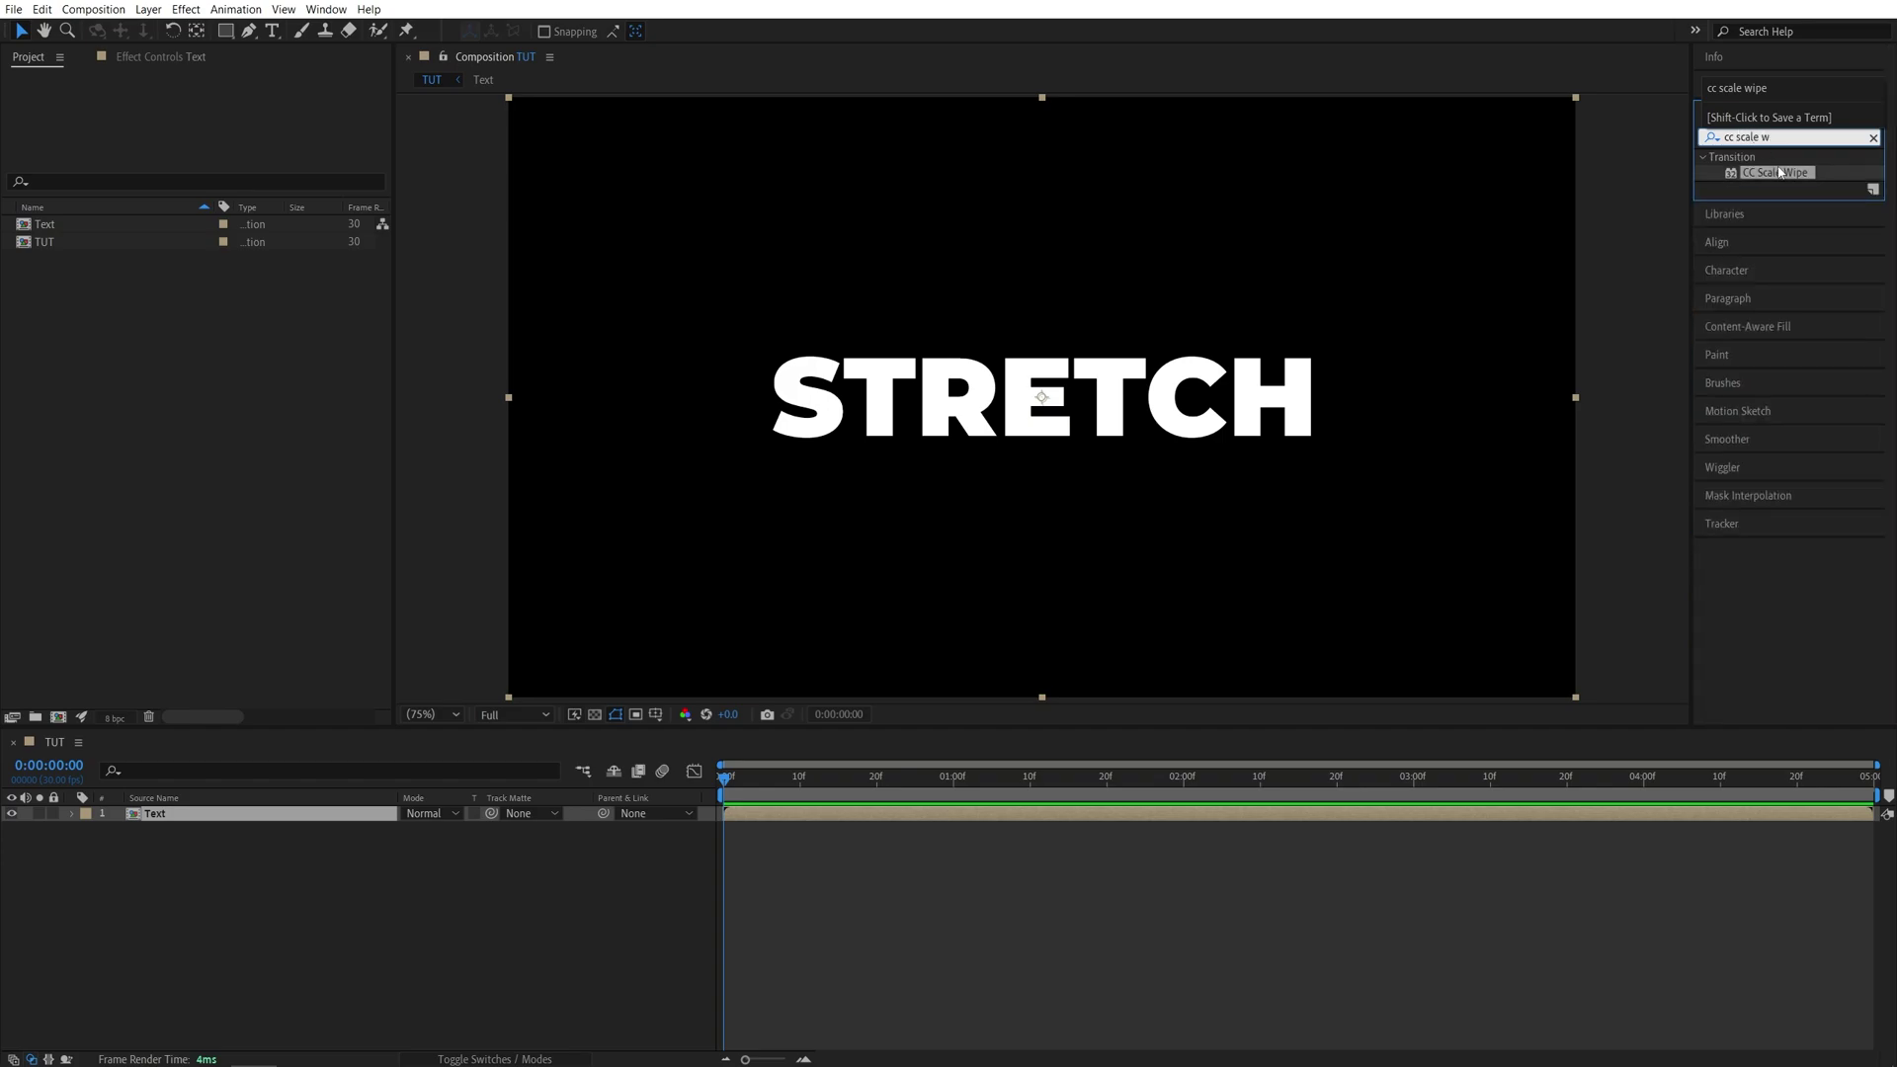
drag(1780, 173, 197, 815)
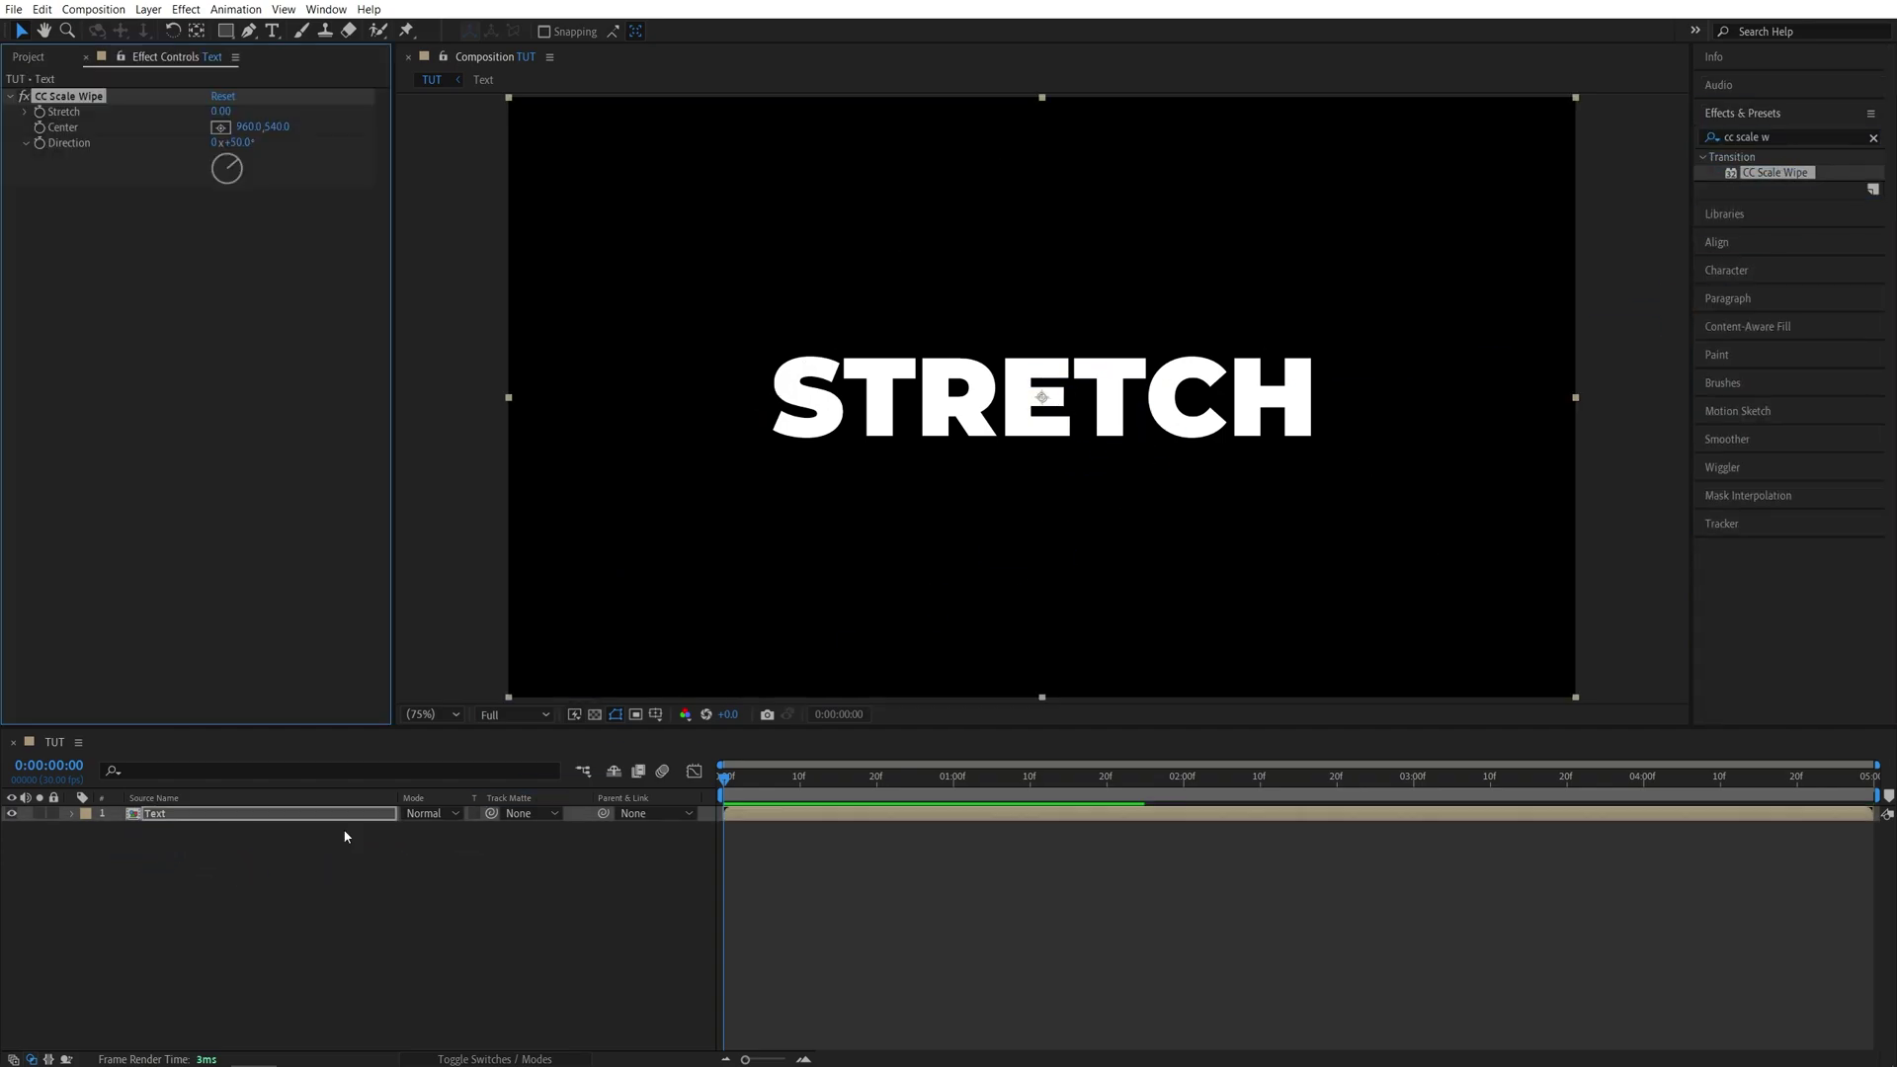
key(ctrl+d)
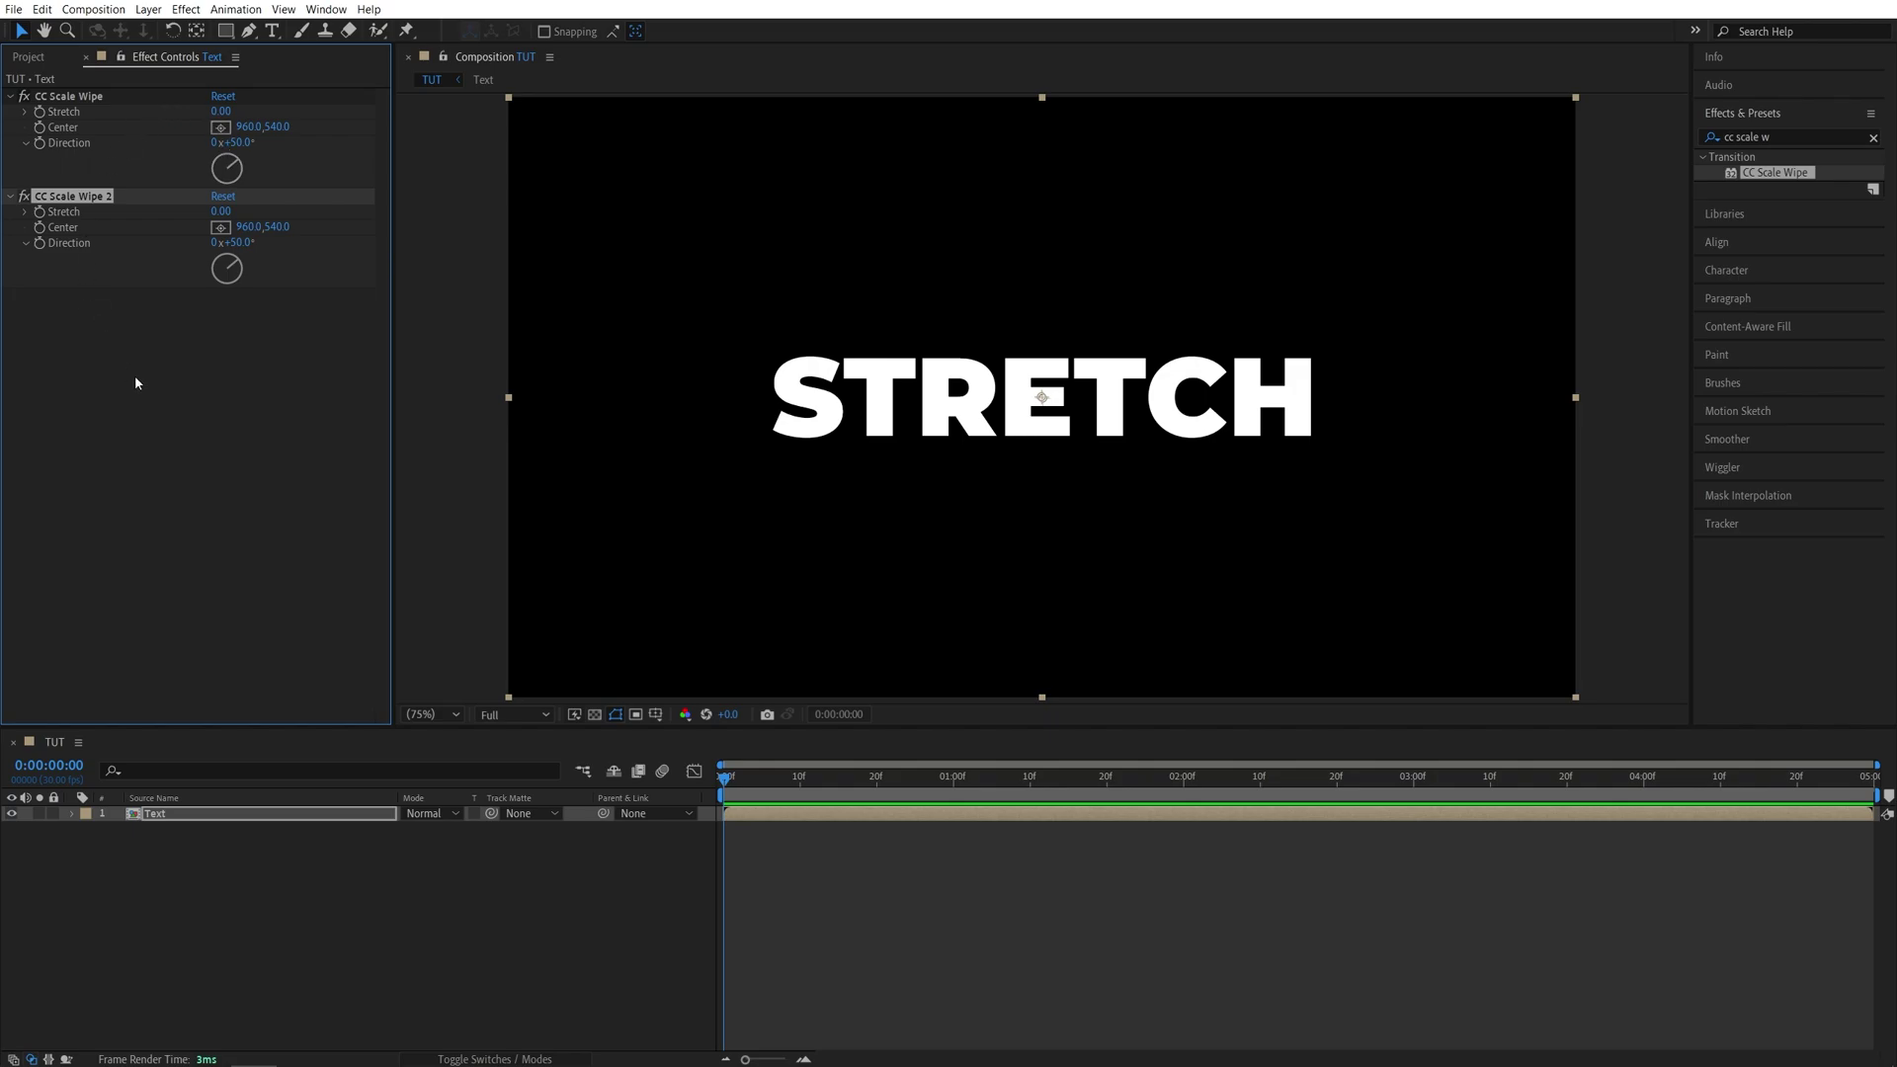
click(207, 378)
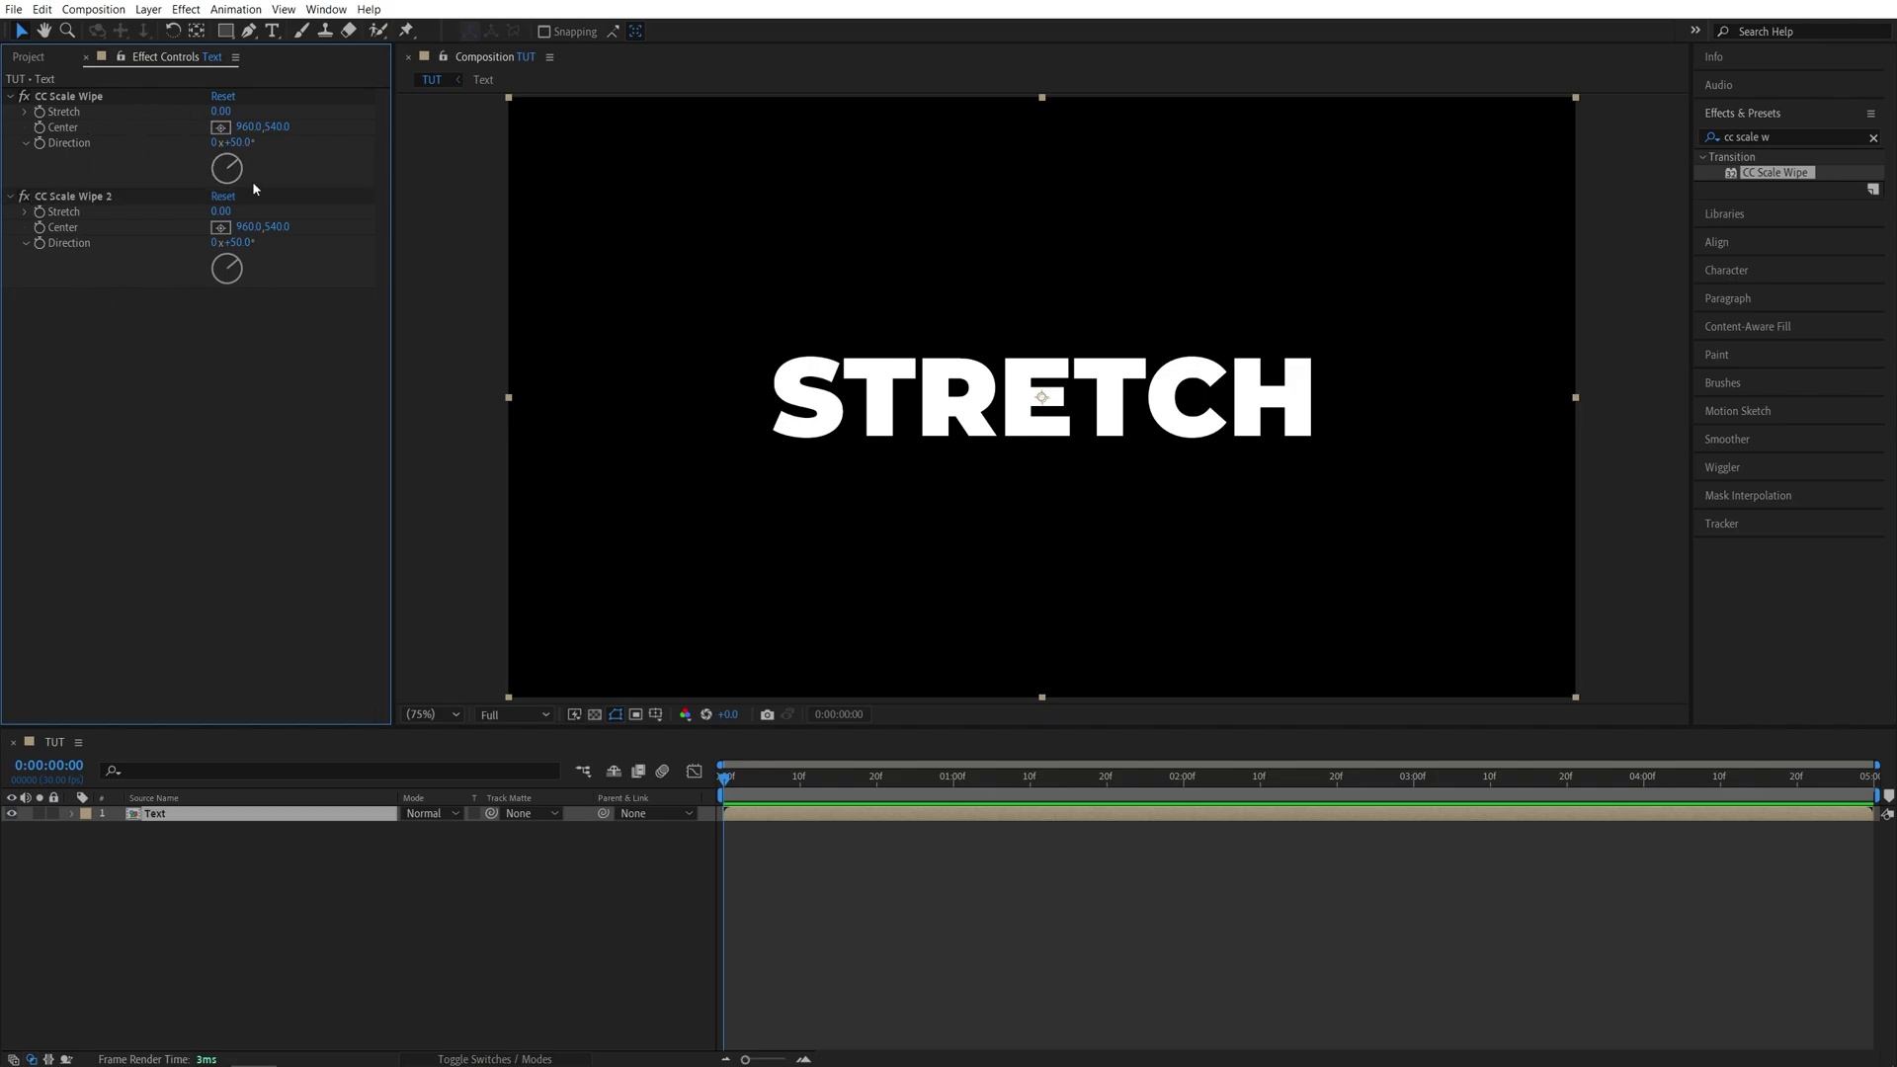
Give the first CC Scale Wipe Stretch 20, Direction 0° and Center 960, 667.3, wiping the text out.
click(81, 99)
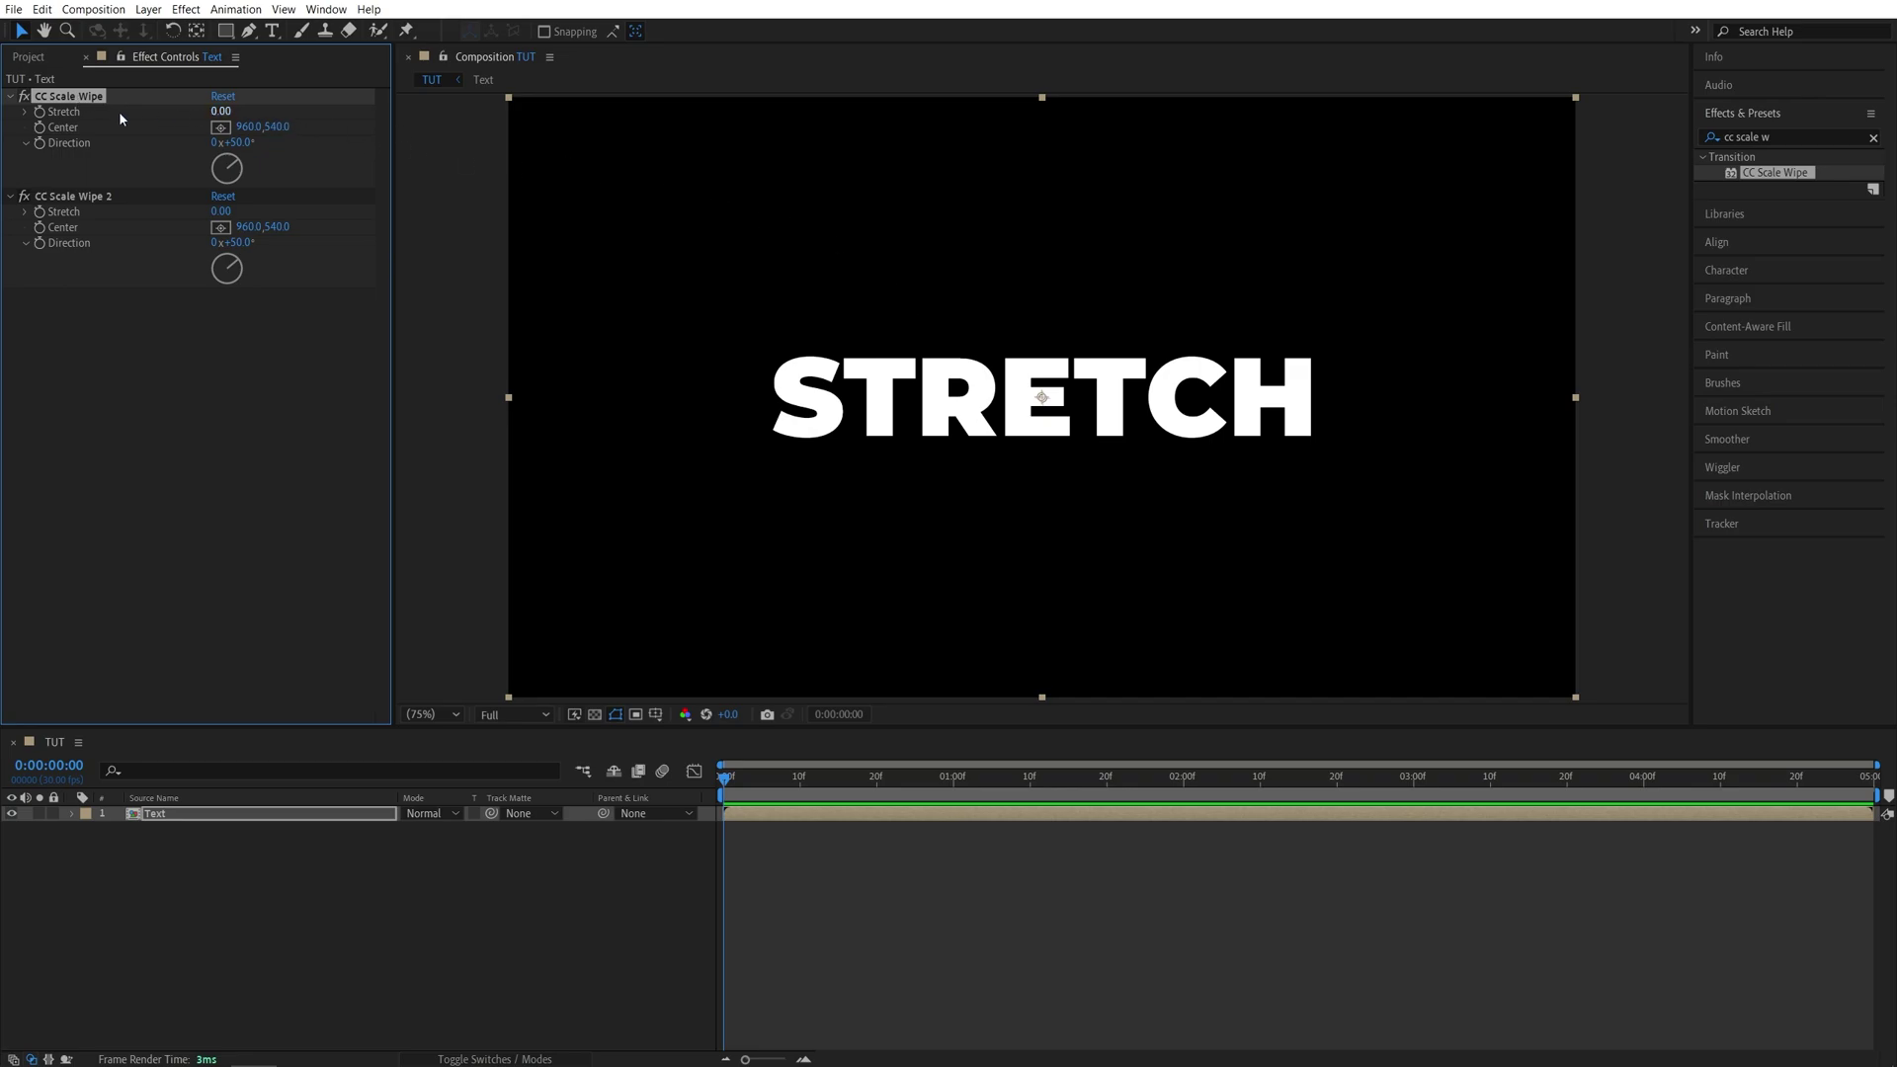
mouse_move(221, 111)
mouse_down()
mouse_move(249, 112)
mouse_move(227, 112)
mouse_up()
click(223, 111)
text(20)
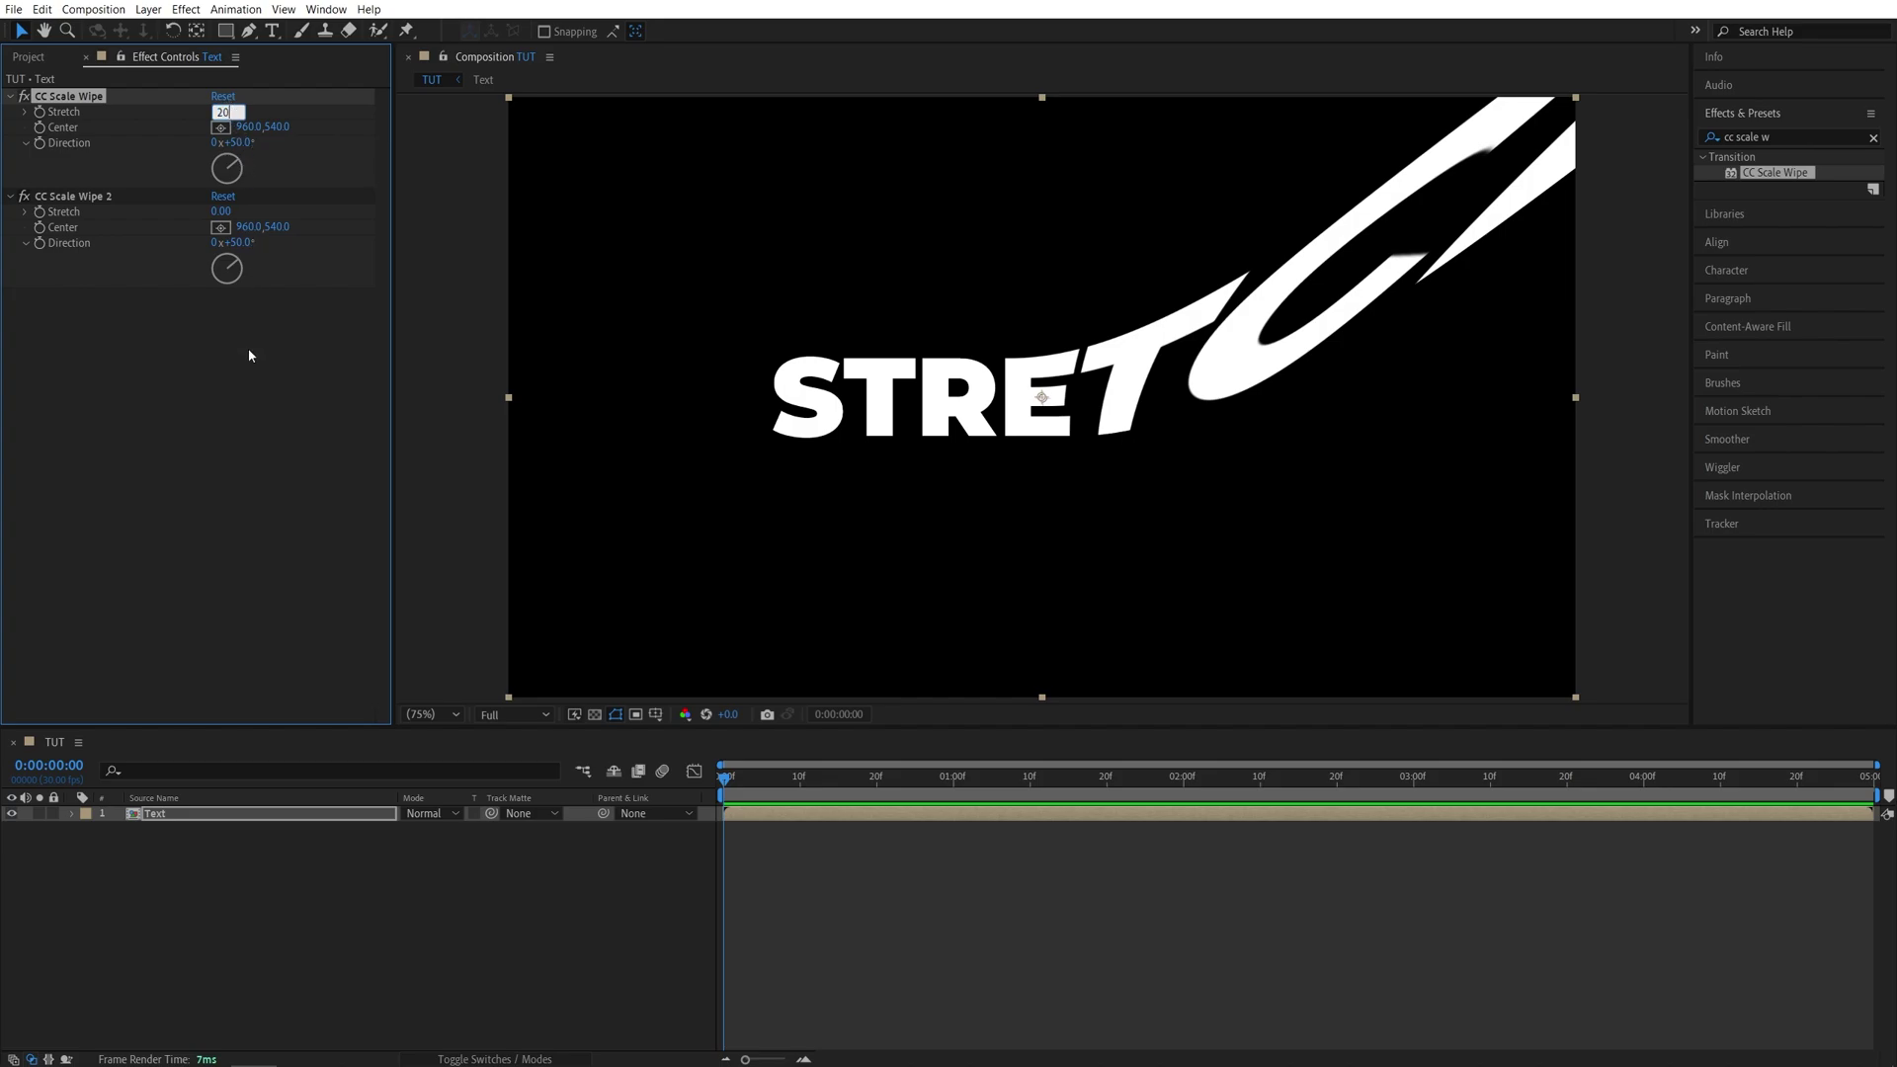
click(249, 362)
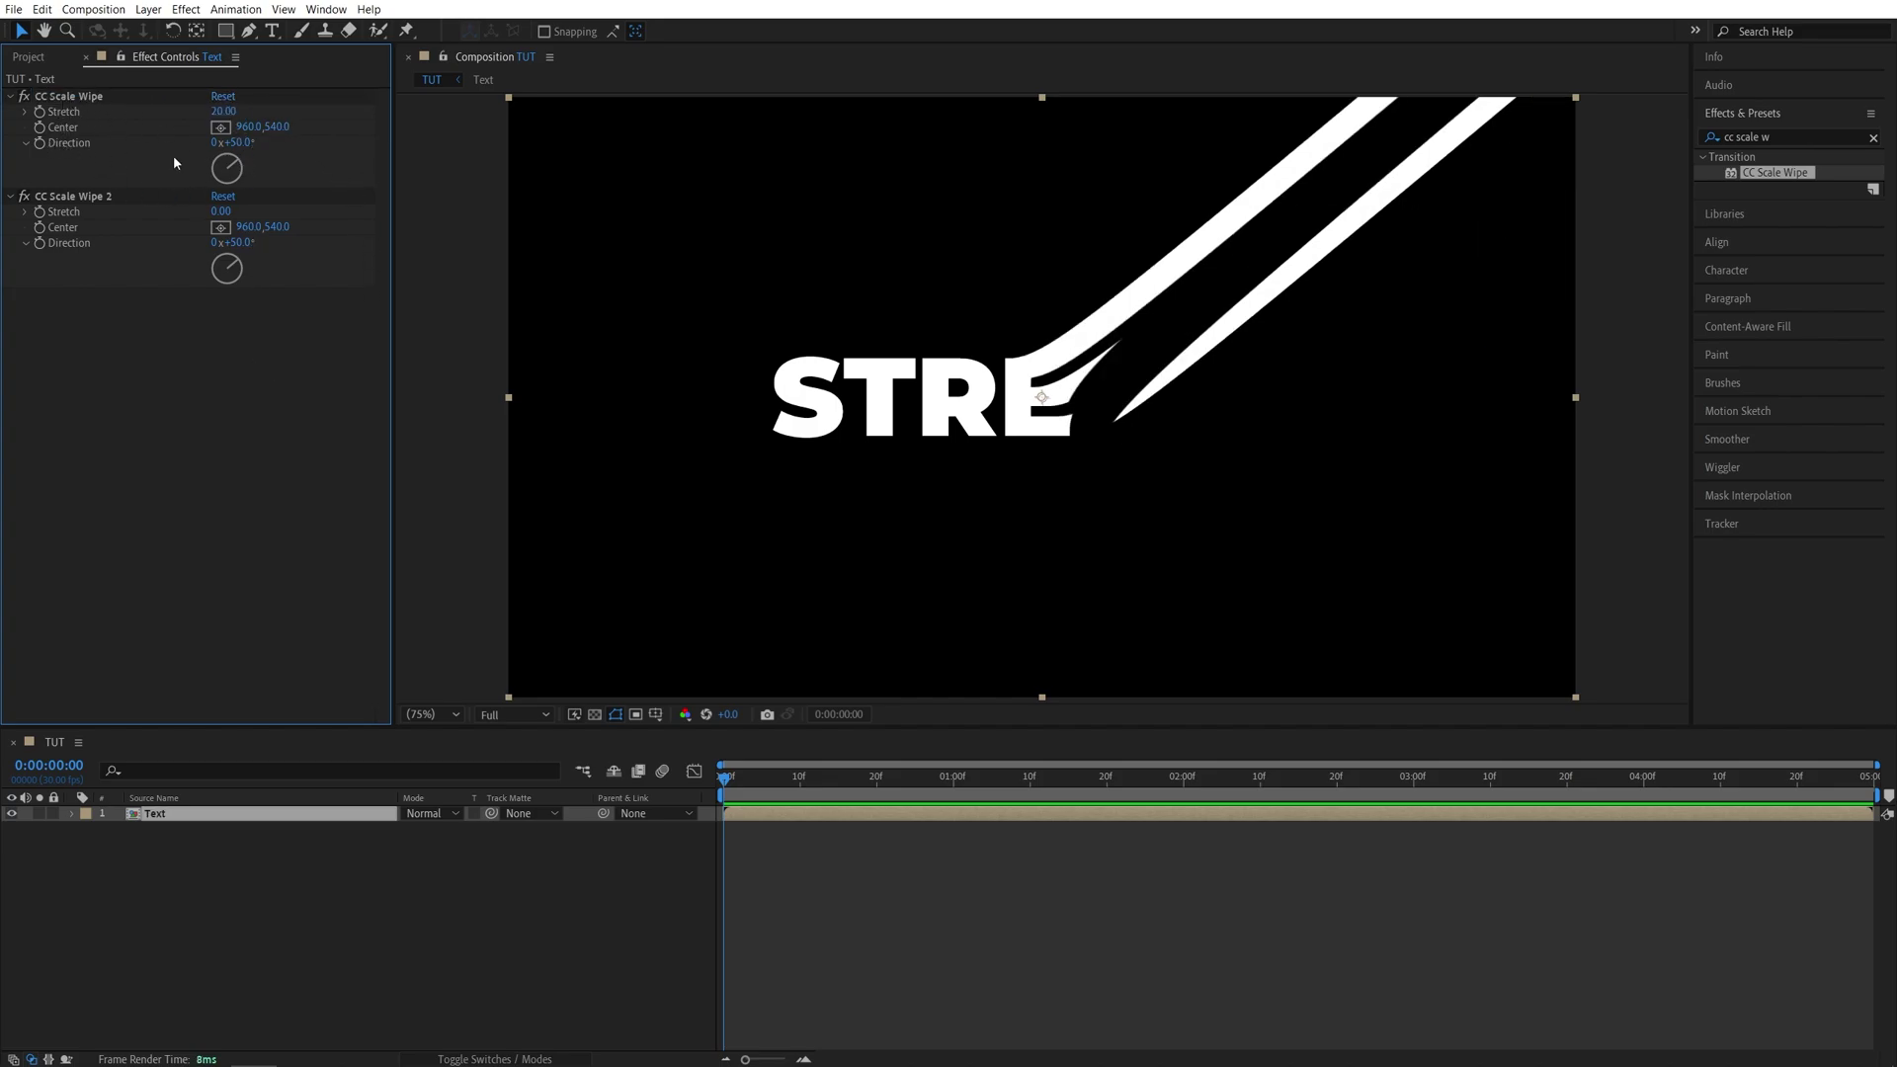
drag(229, 164, 226, 138)
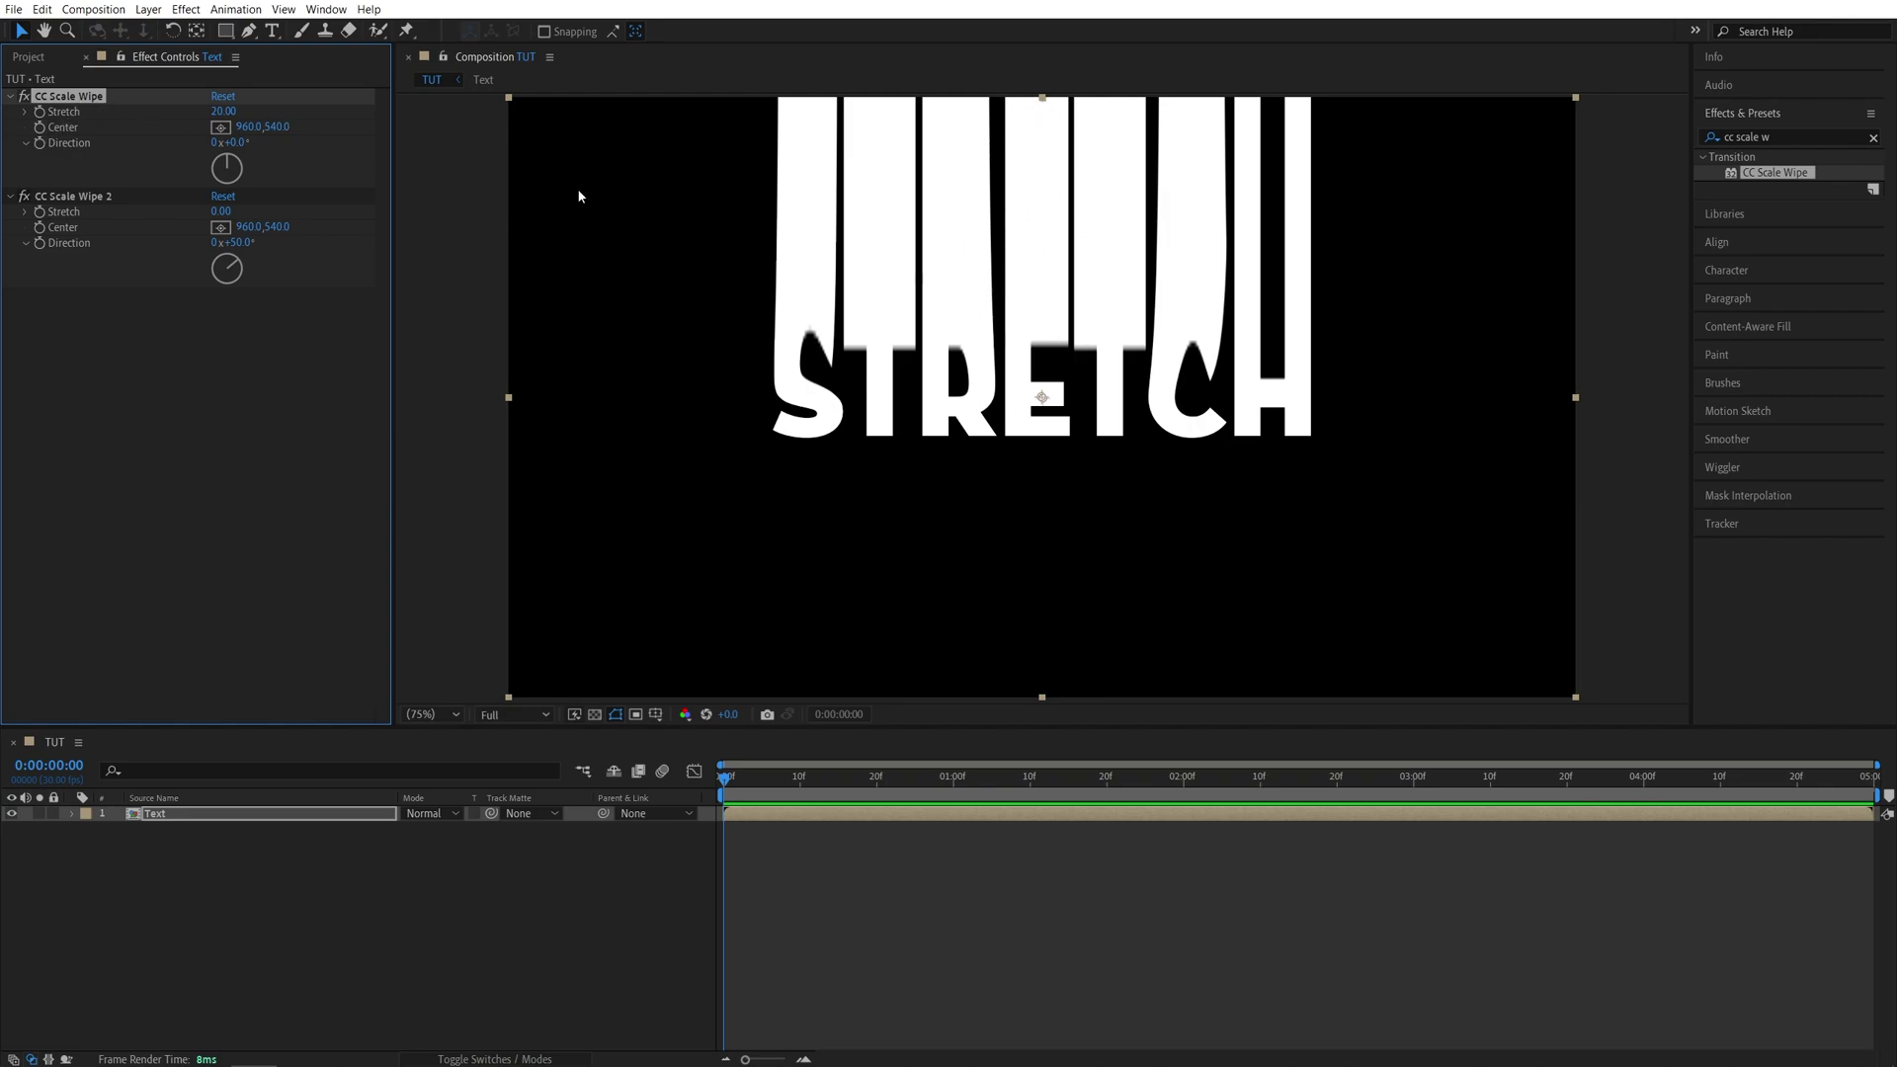
drag(276, 127, 530, 165)
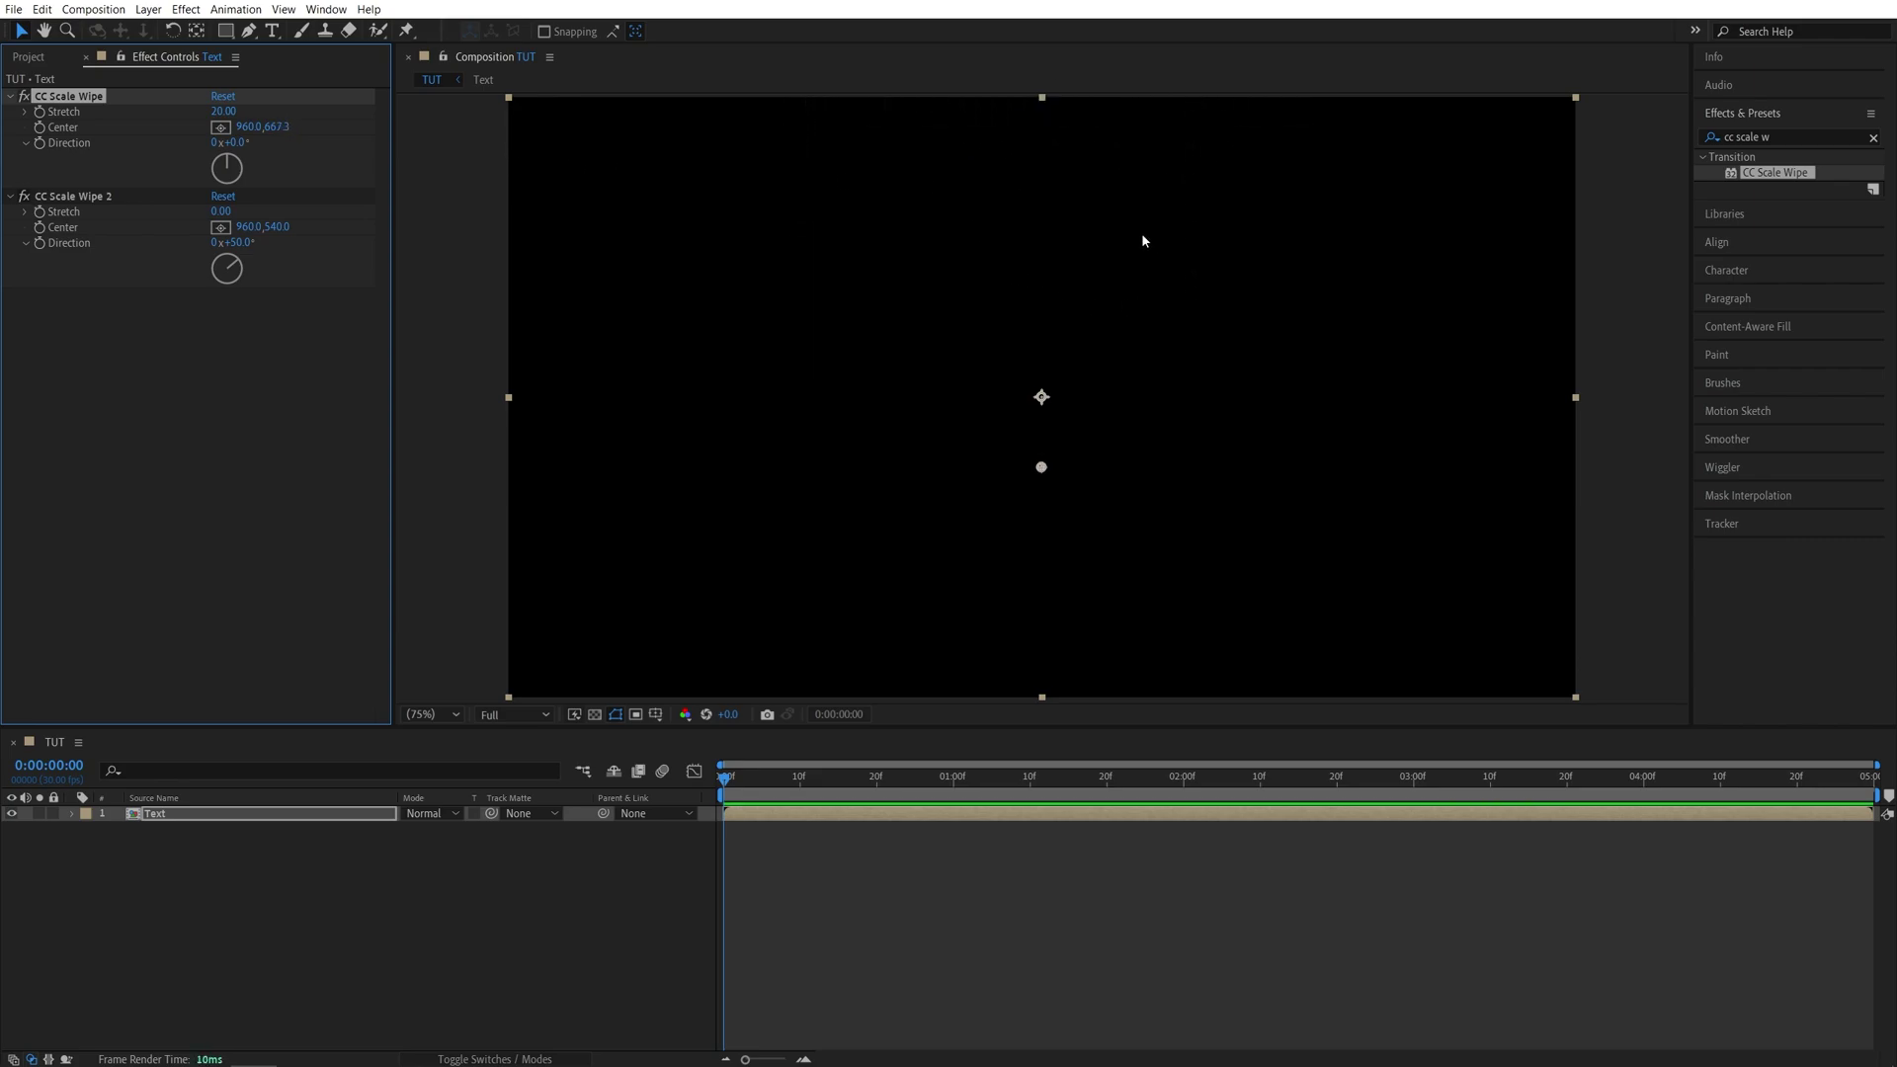
Keyframe the first wipe's Center at 0:00, then at 0:00:01:15 raise it to 960, 474.5 and preview.
click(733, 813)
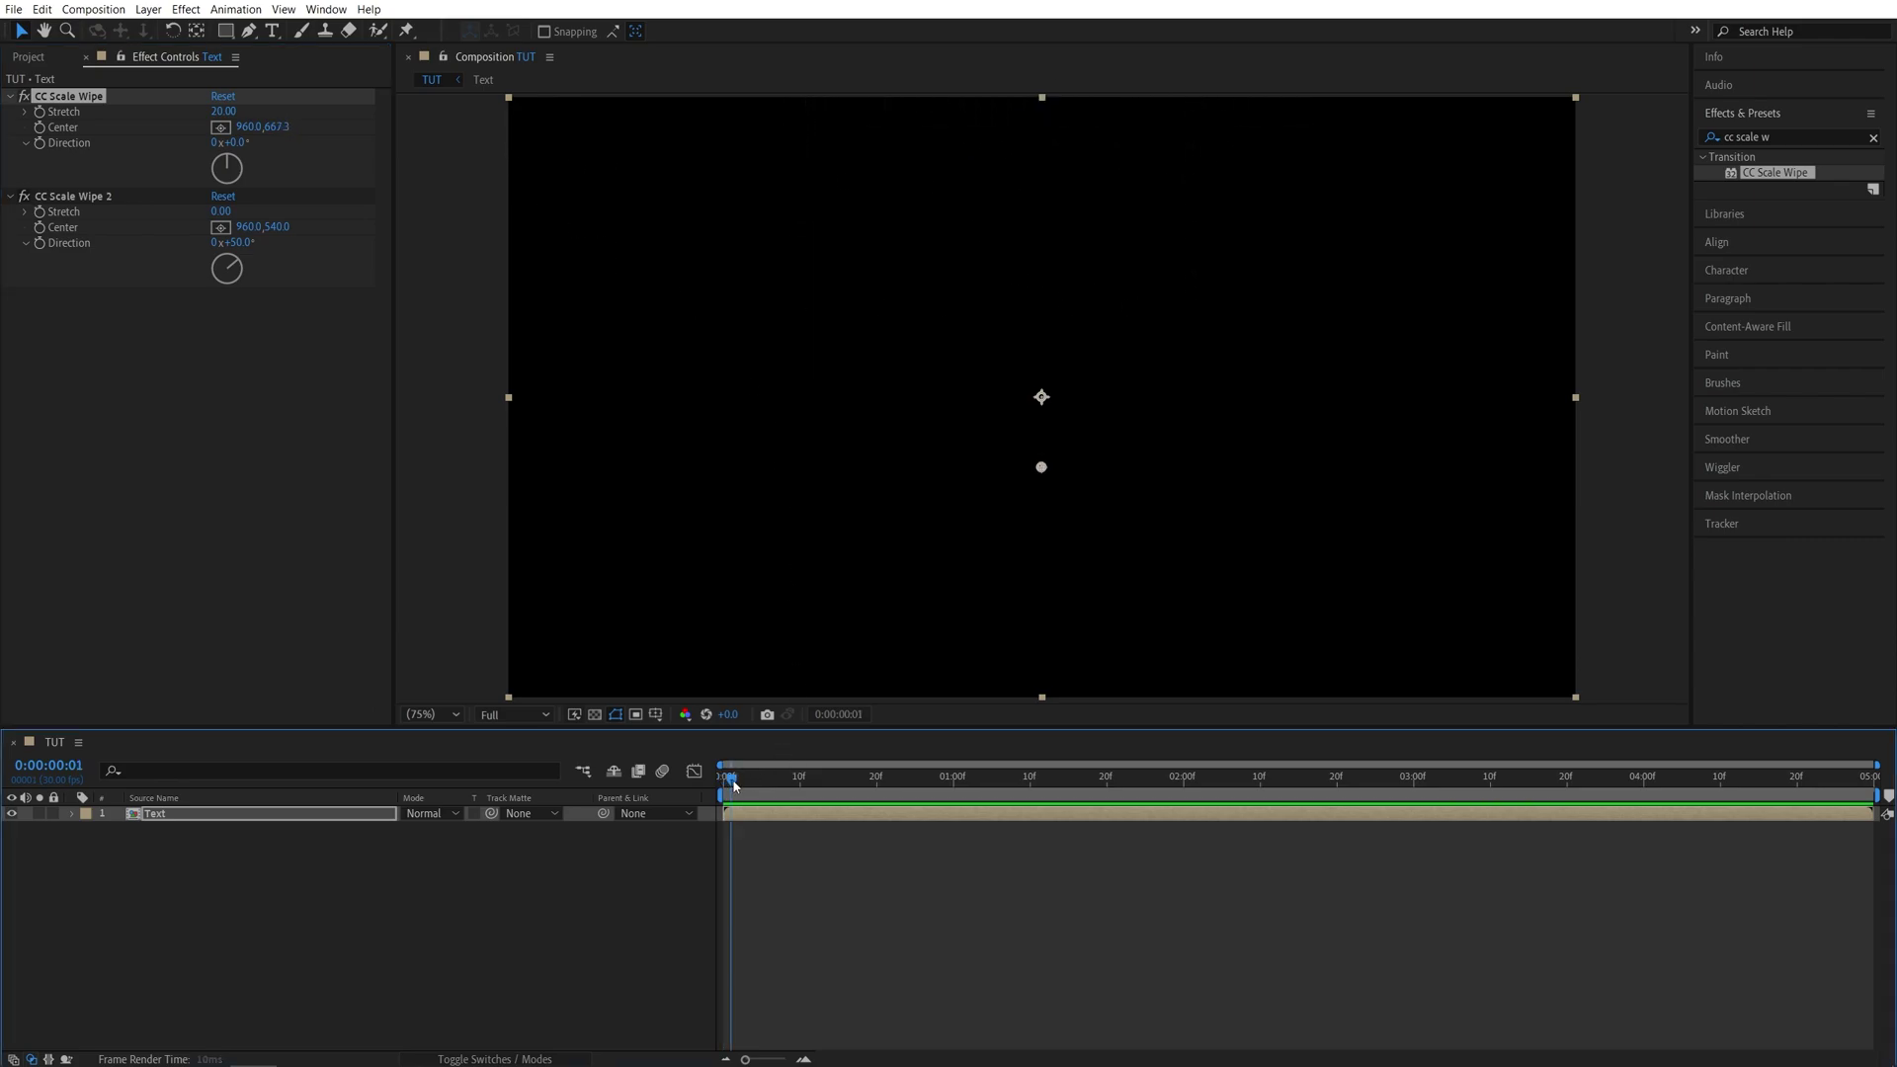
click(40, 127)
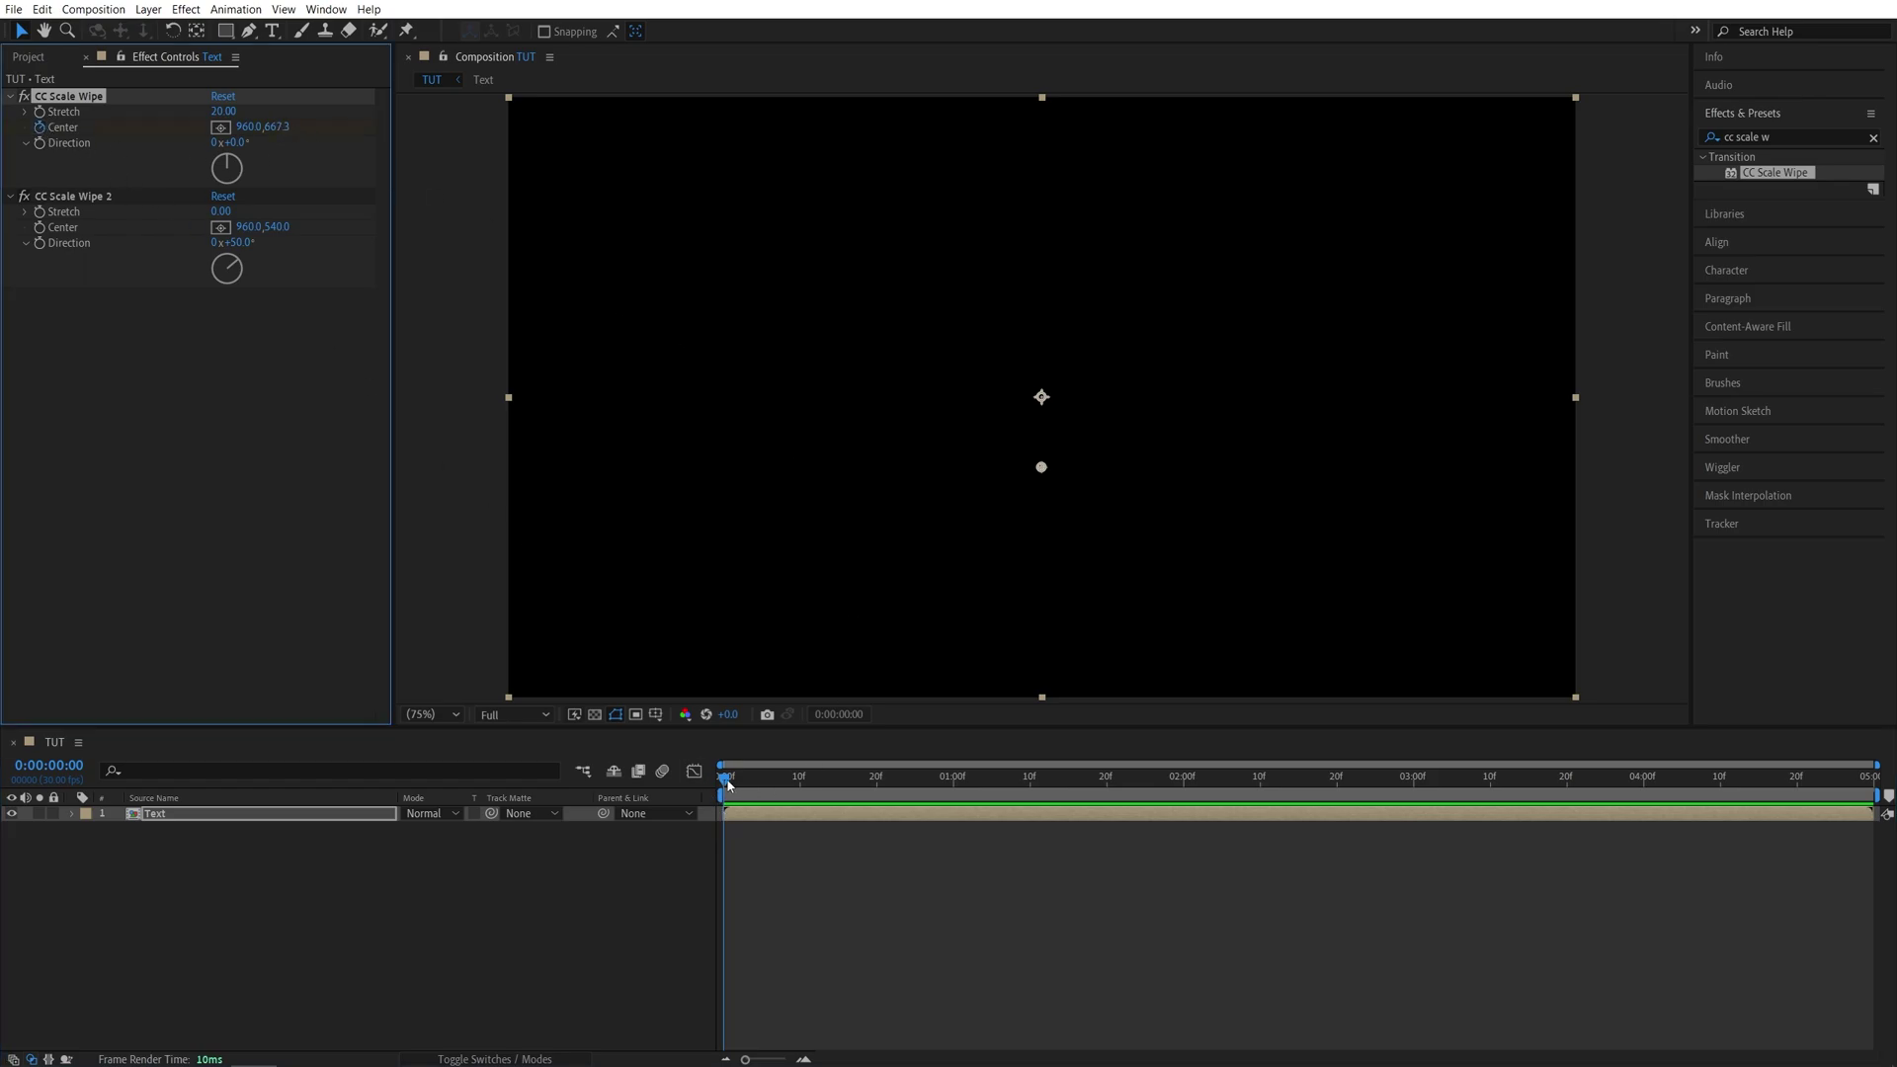
drag(724, 784, 1069, 781)
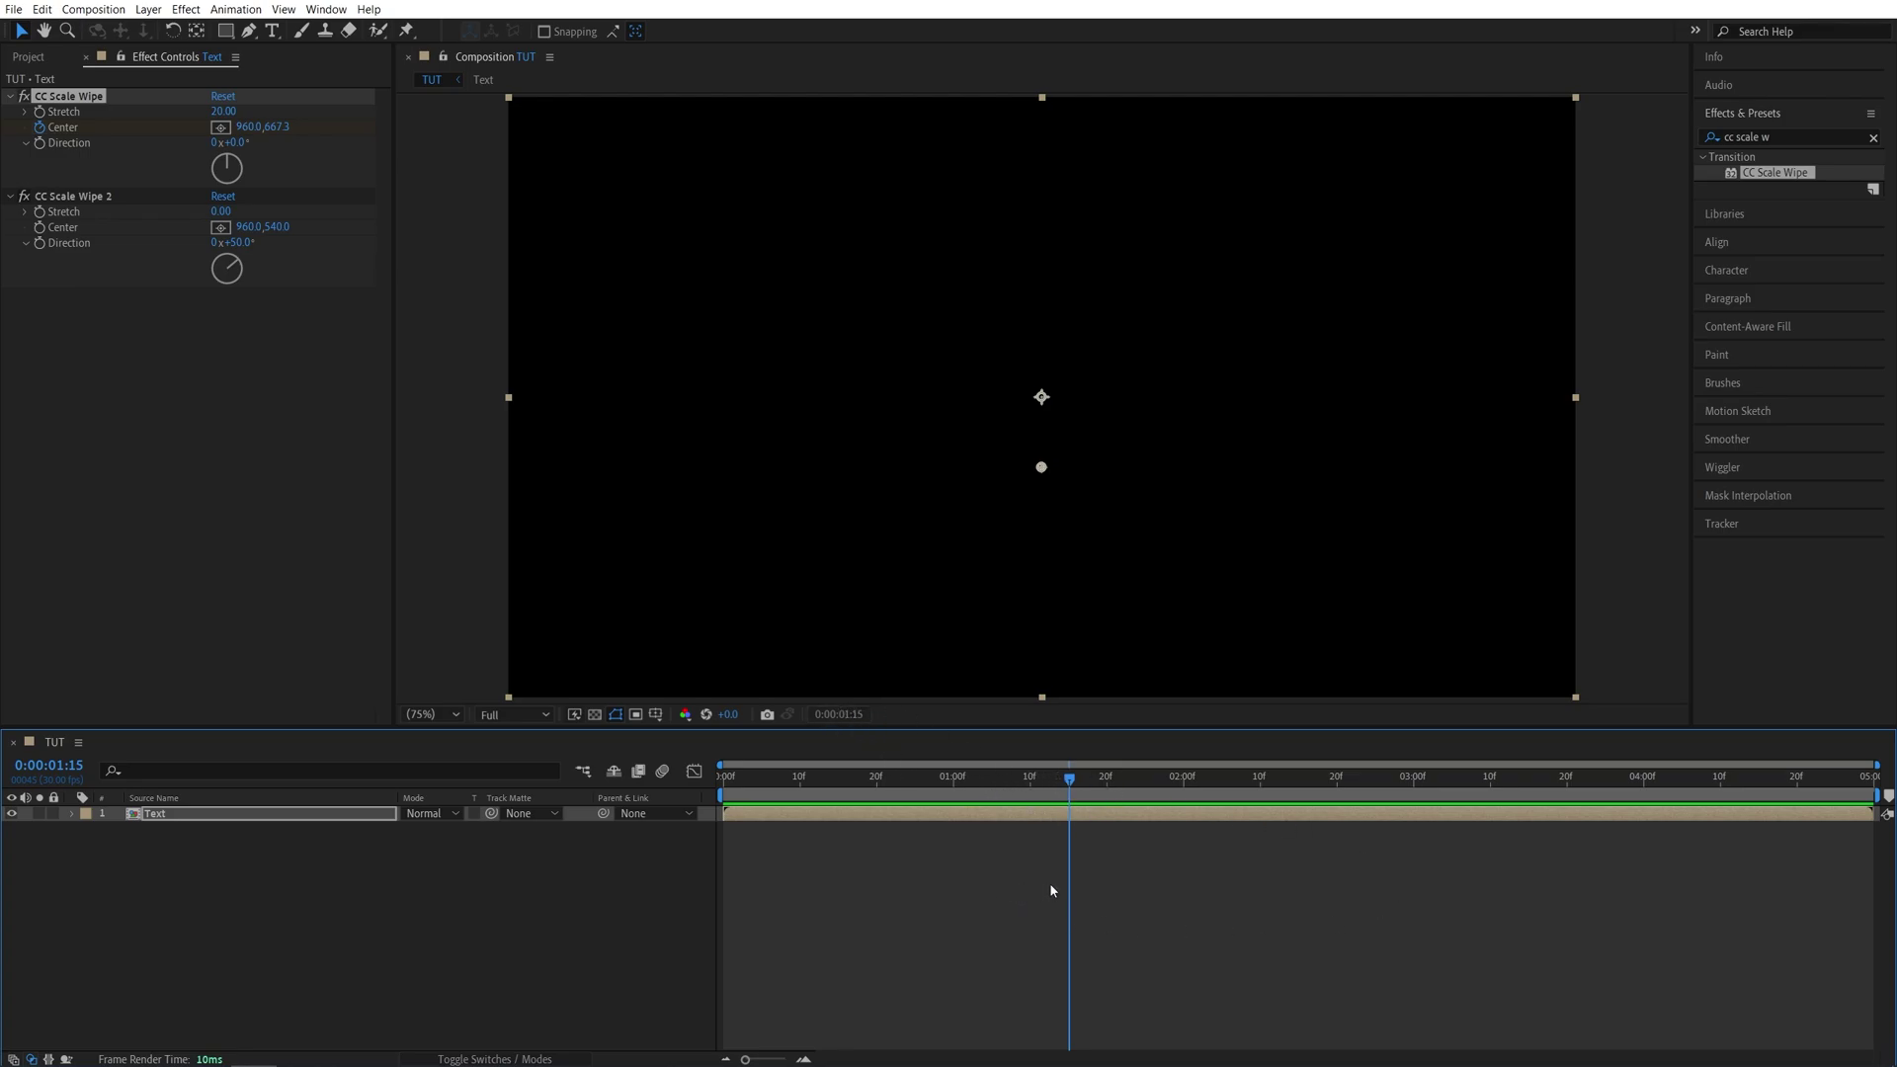
drag(280, 128, 69, 166)
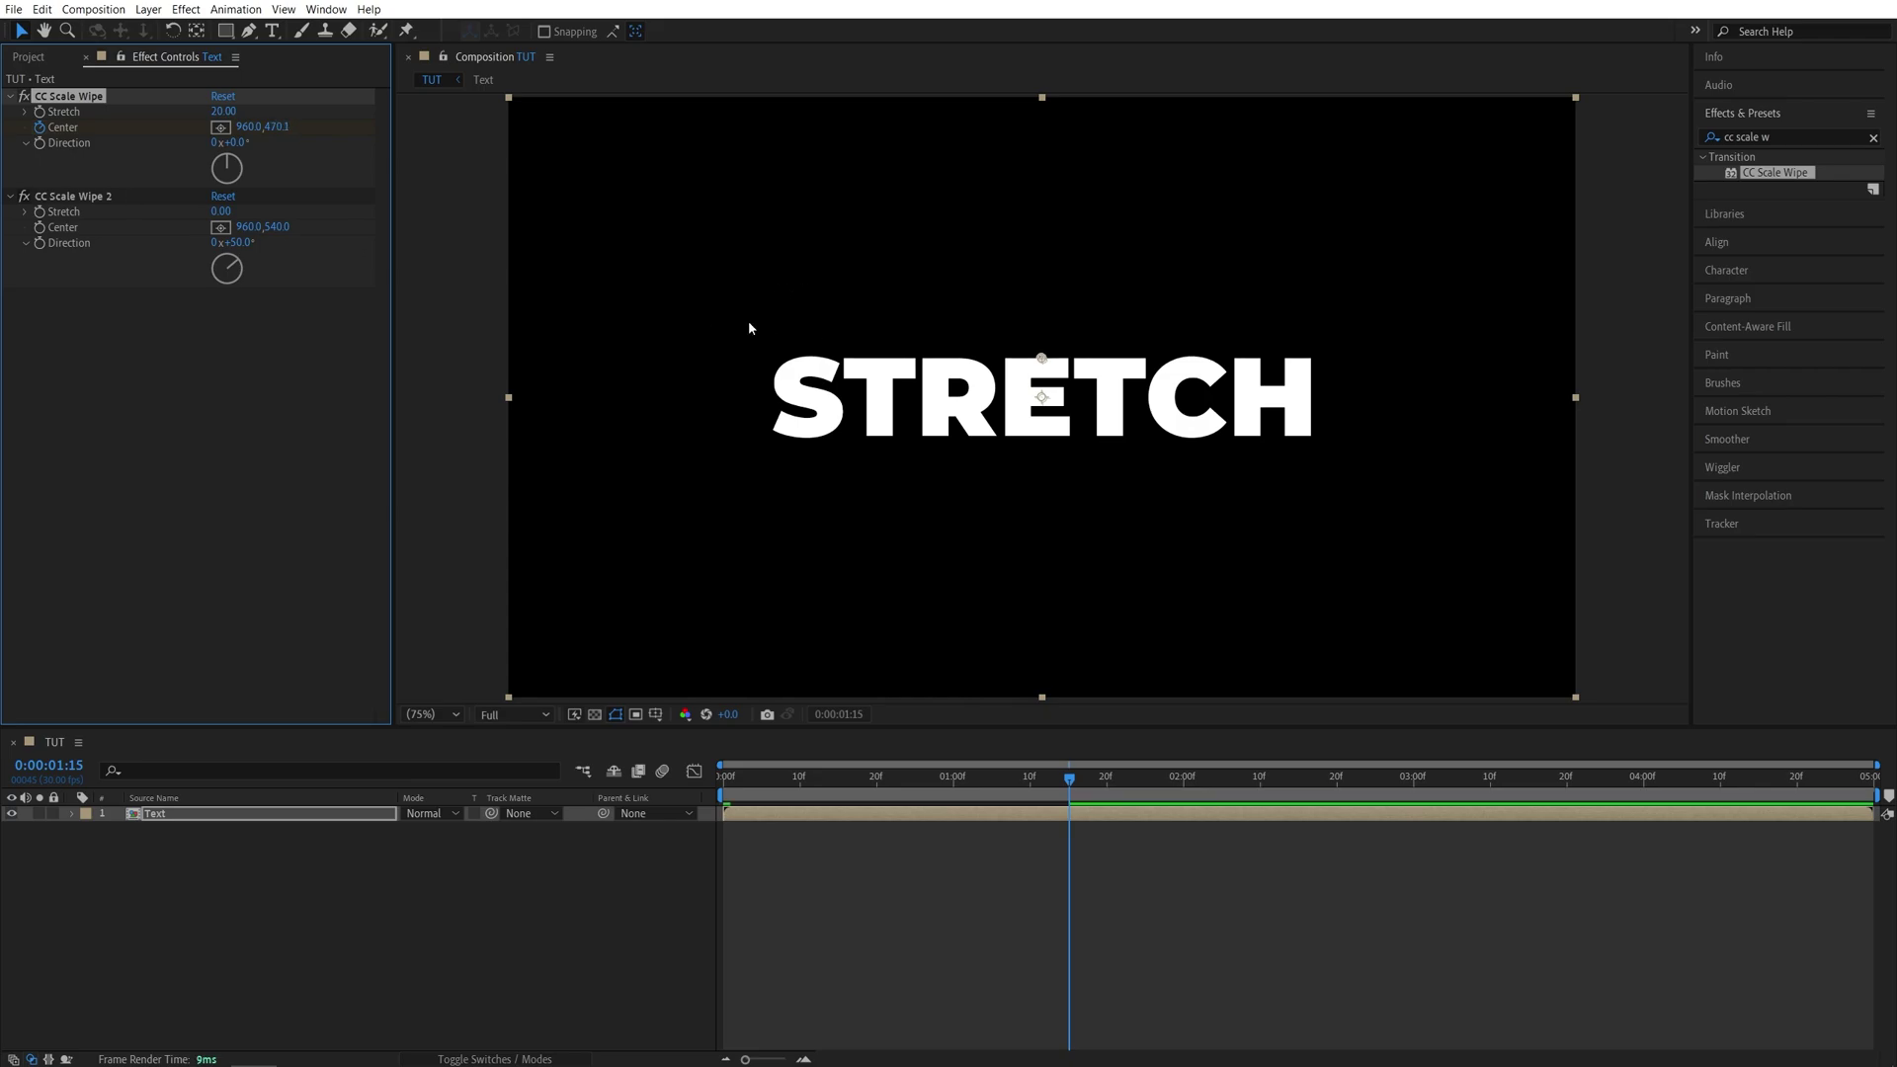
mouse_move(1064, 788)
mouse_down()
mouse_move(743, 791)
mouse_move(1061, 800)
mouse_up()
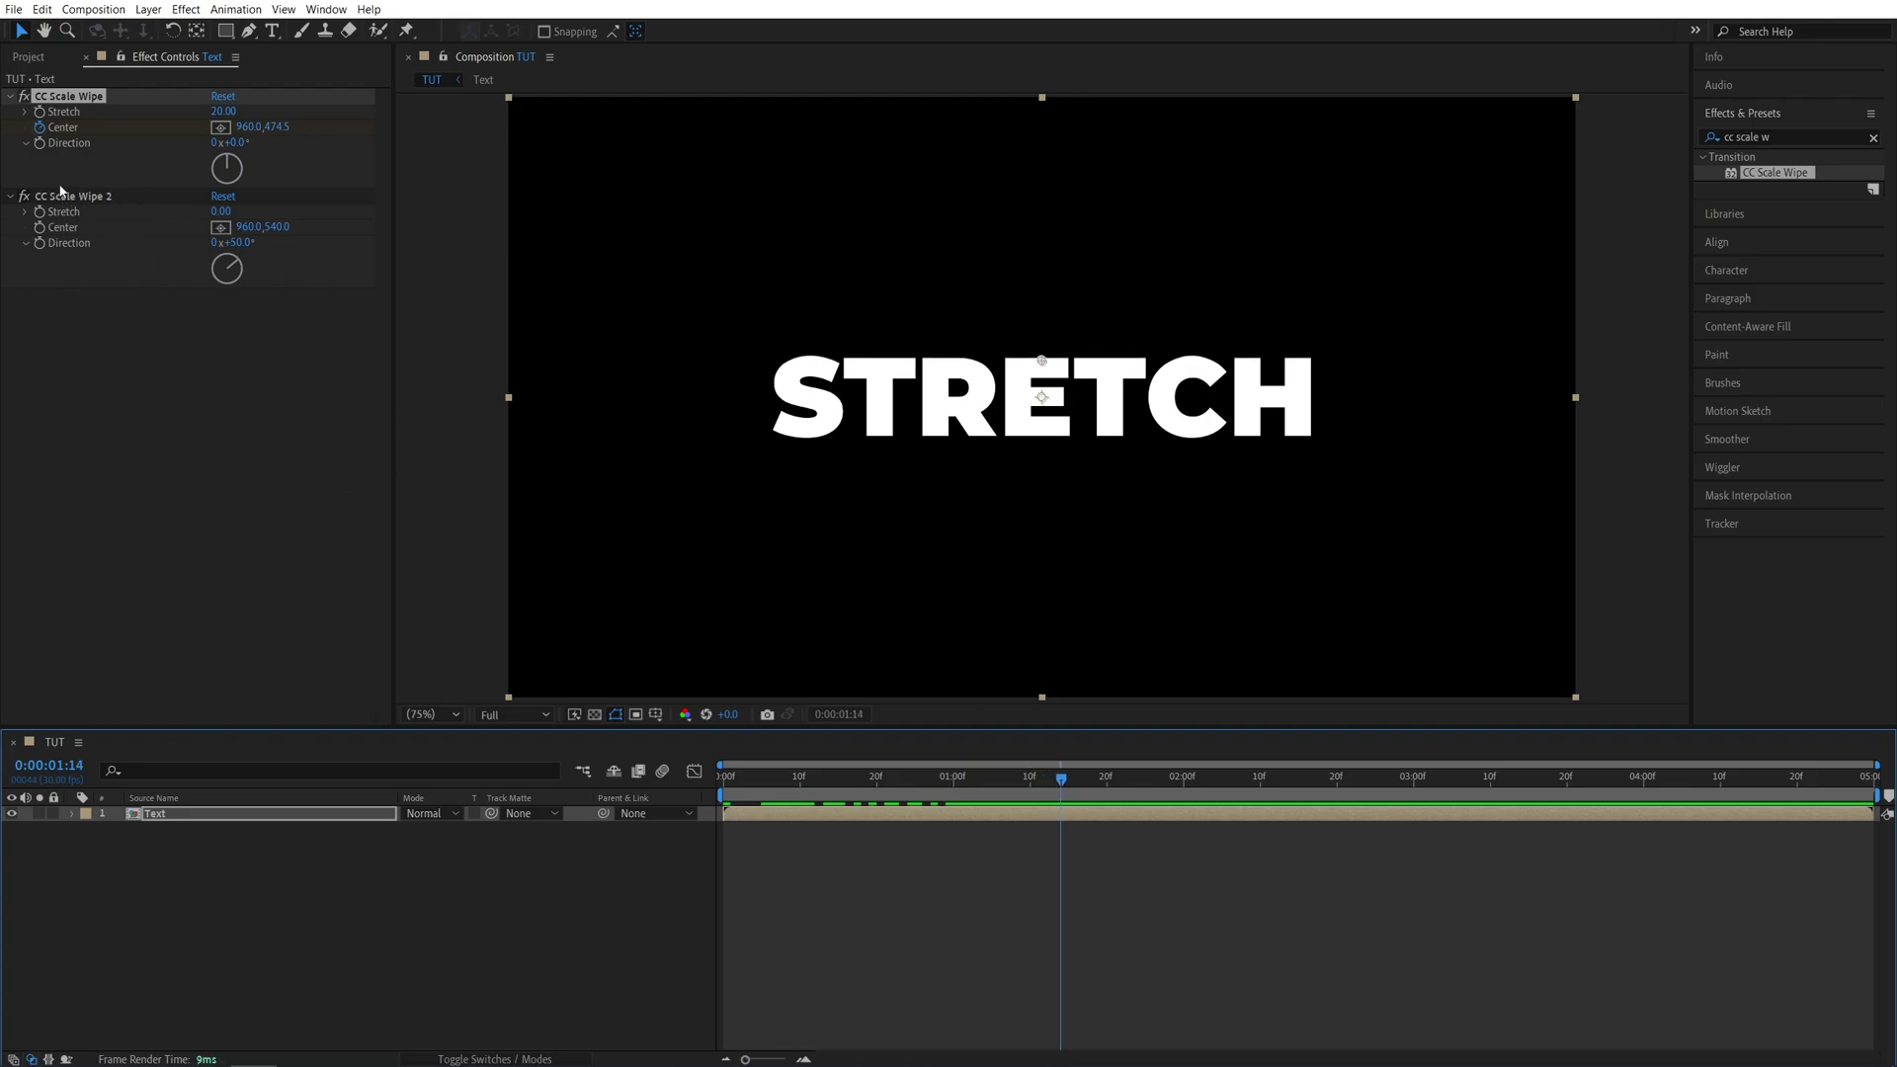
Set CC Scale Wipe 2 to Stretch 20, Direction 180° and Center 960, 611.6.
click(221, 212)
text(2)
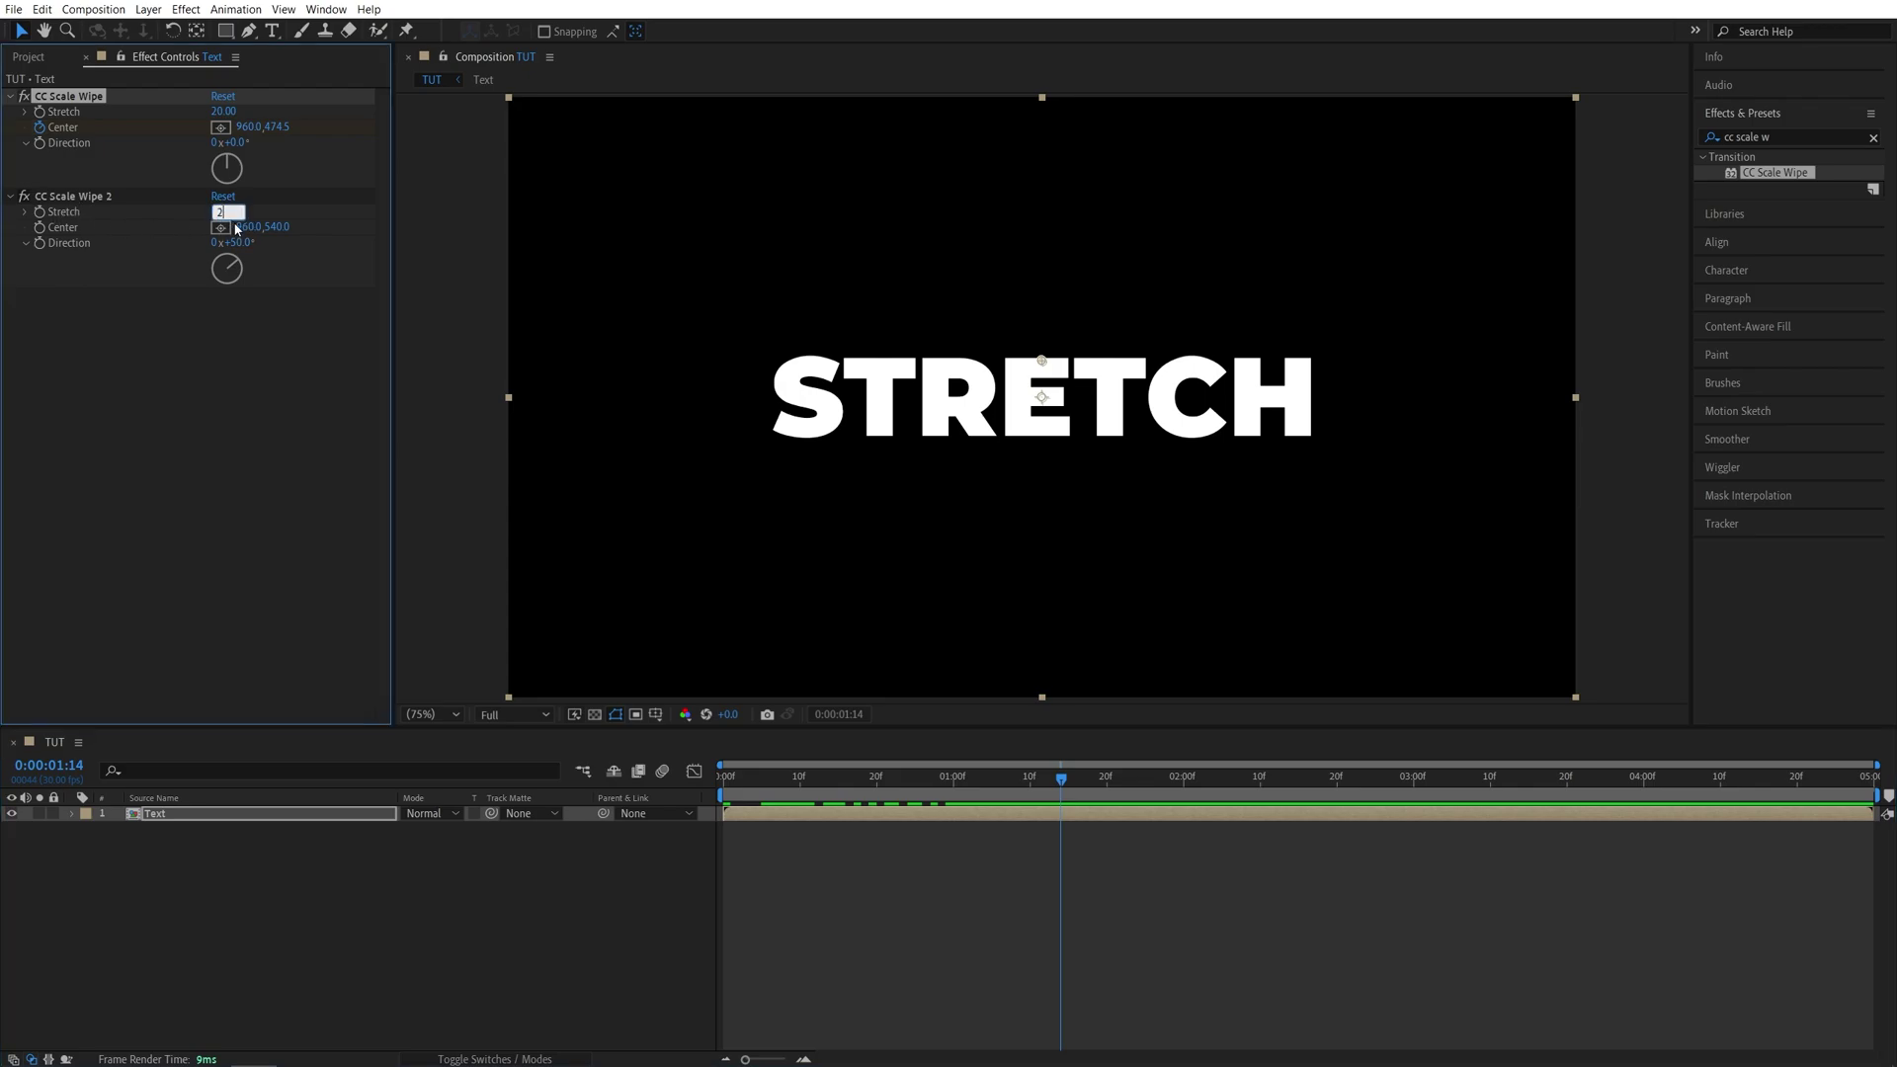
text(0)
key(Return)
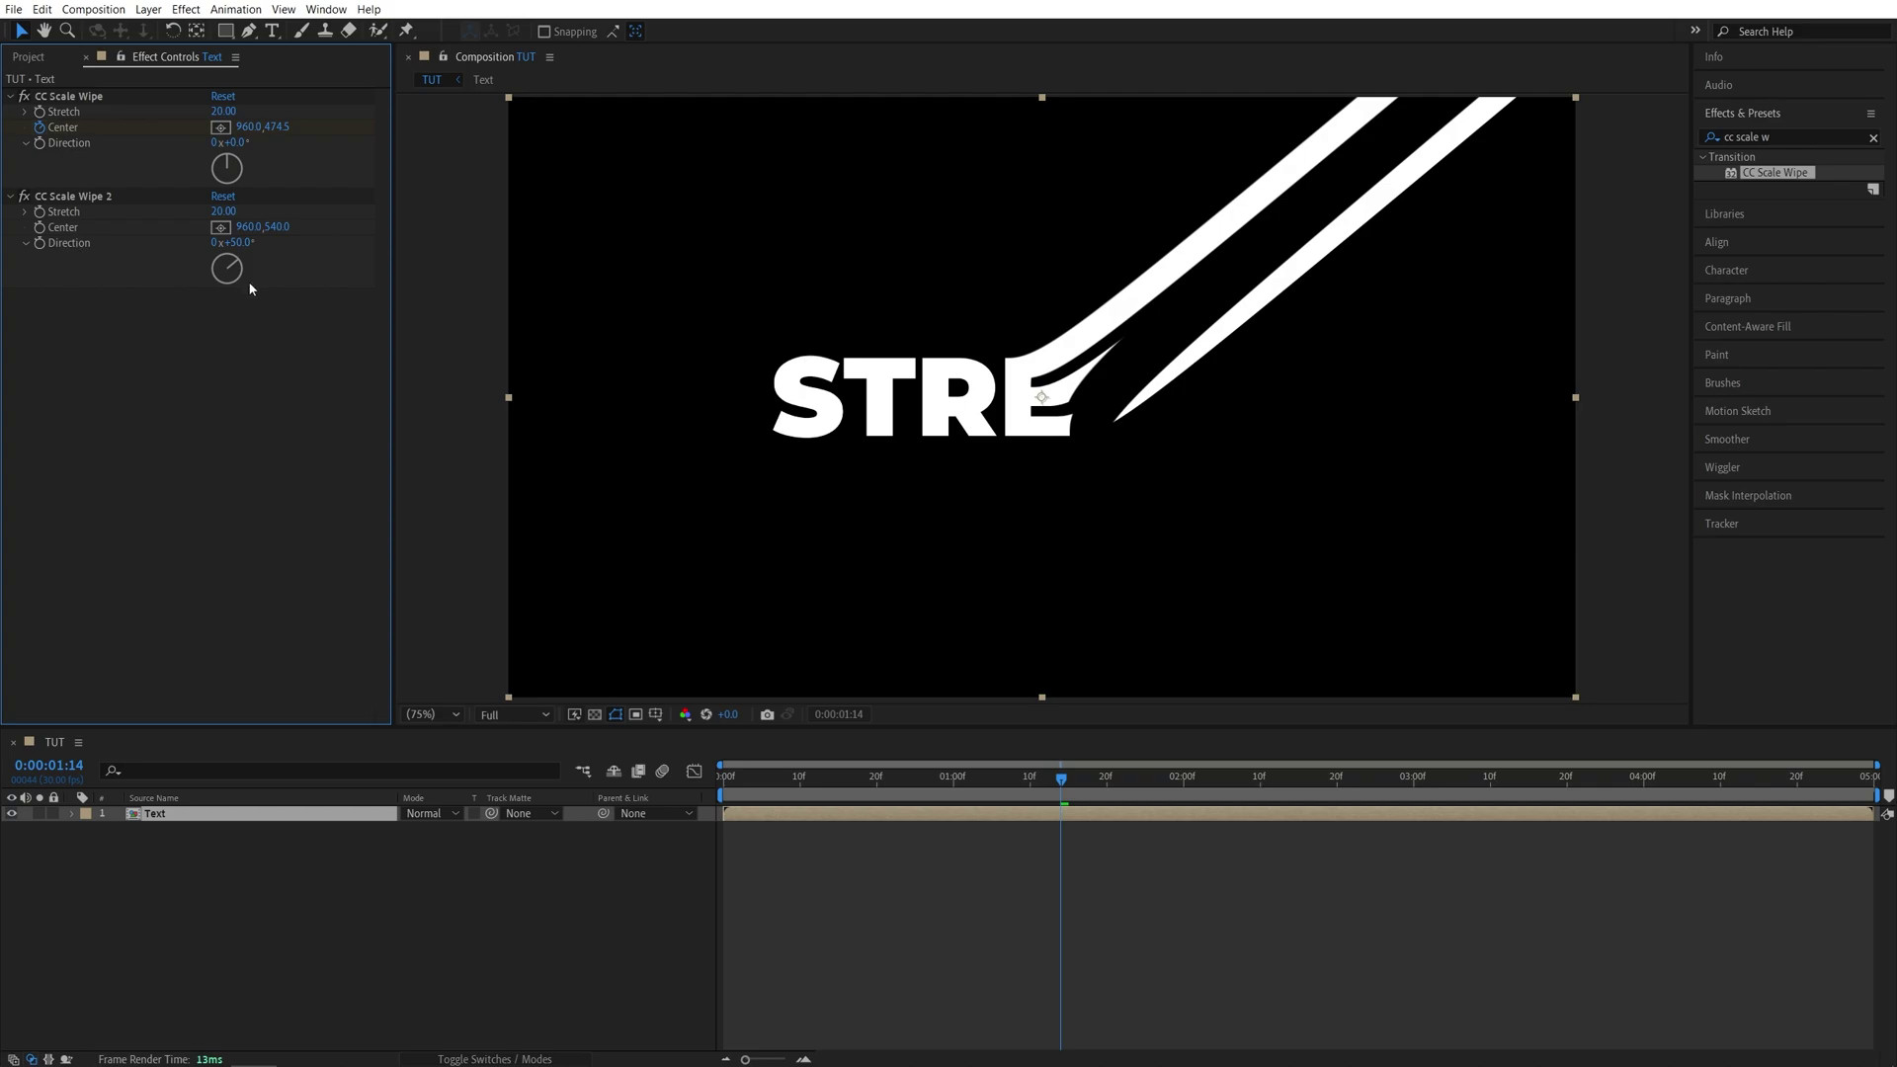
drag(250, 288, 226, 301)
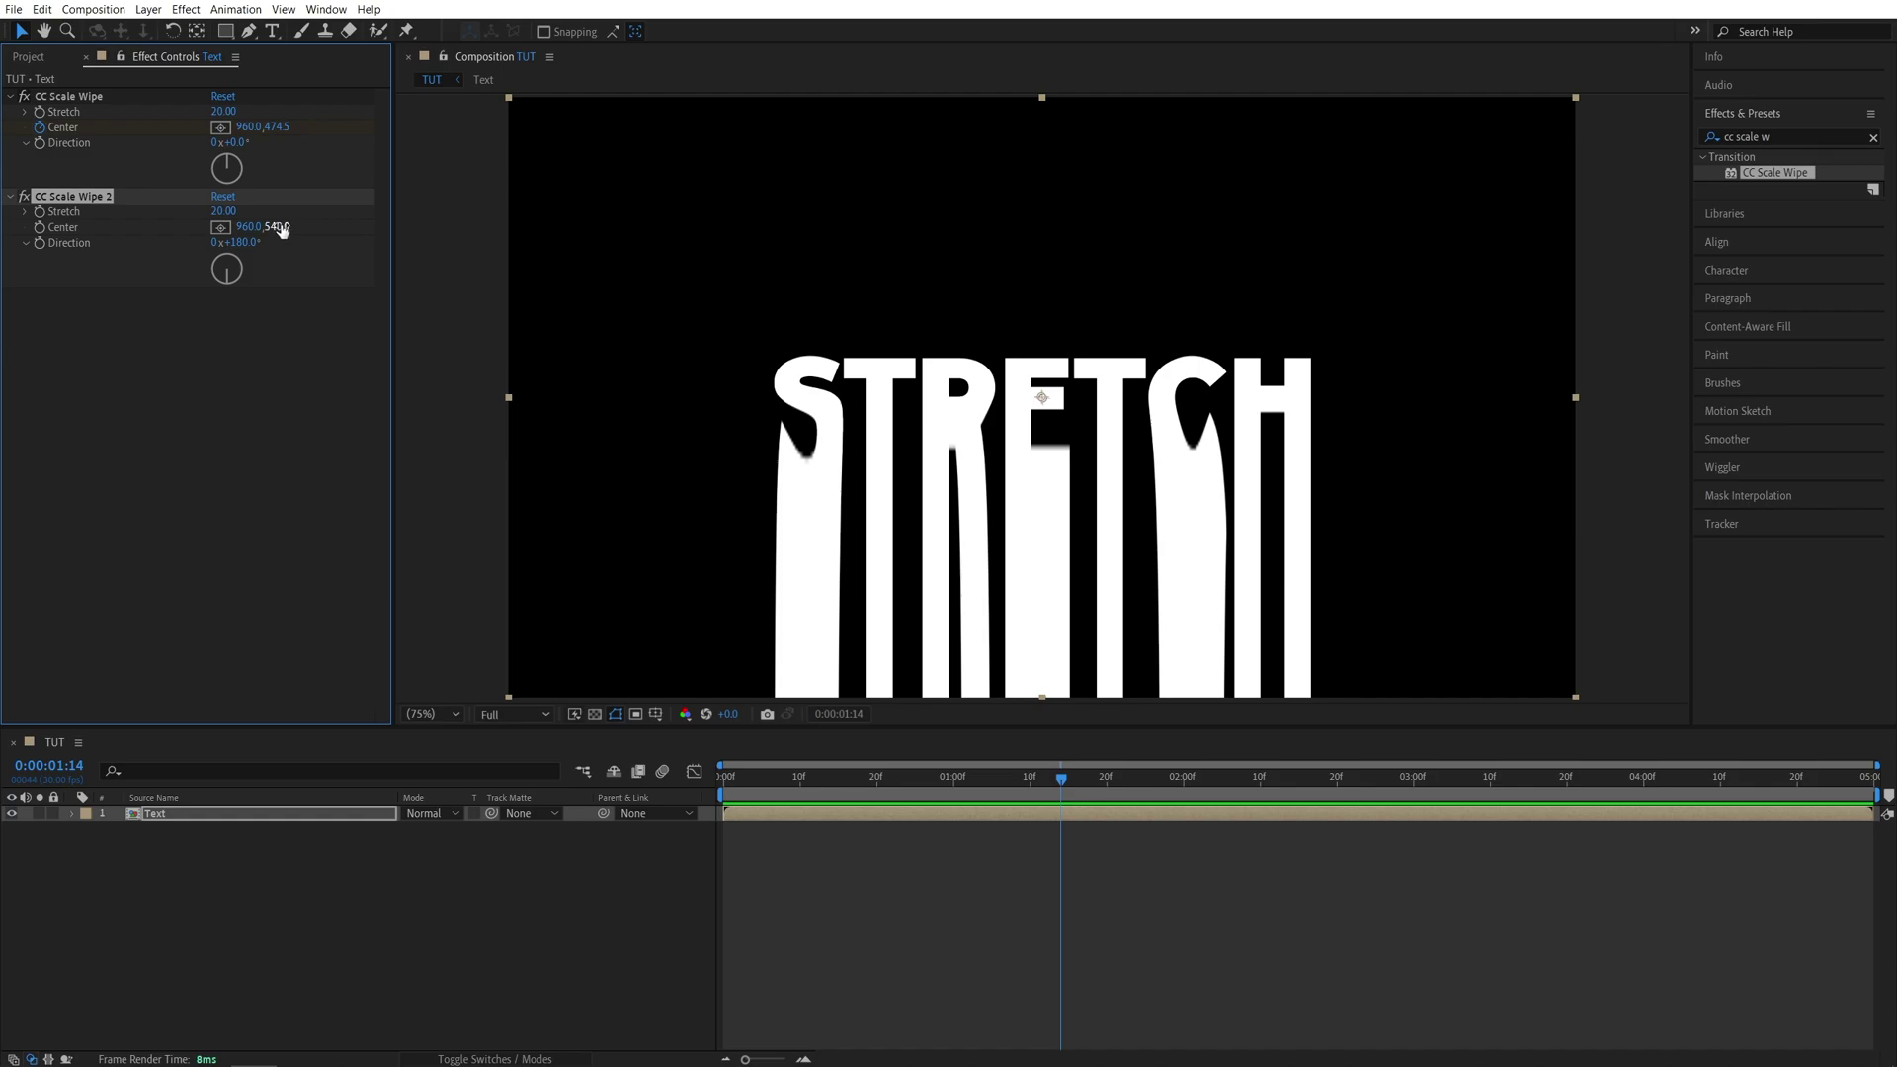
mouse_move(281, 229)
mouse_down()
mouse_move(347, 230)
mouse_move(233, 244)
mouse_move(294, 248)
mouse_up()
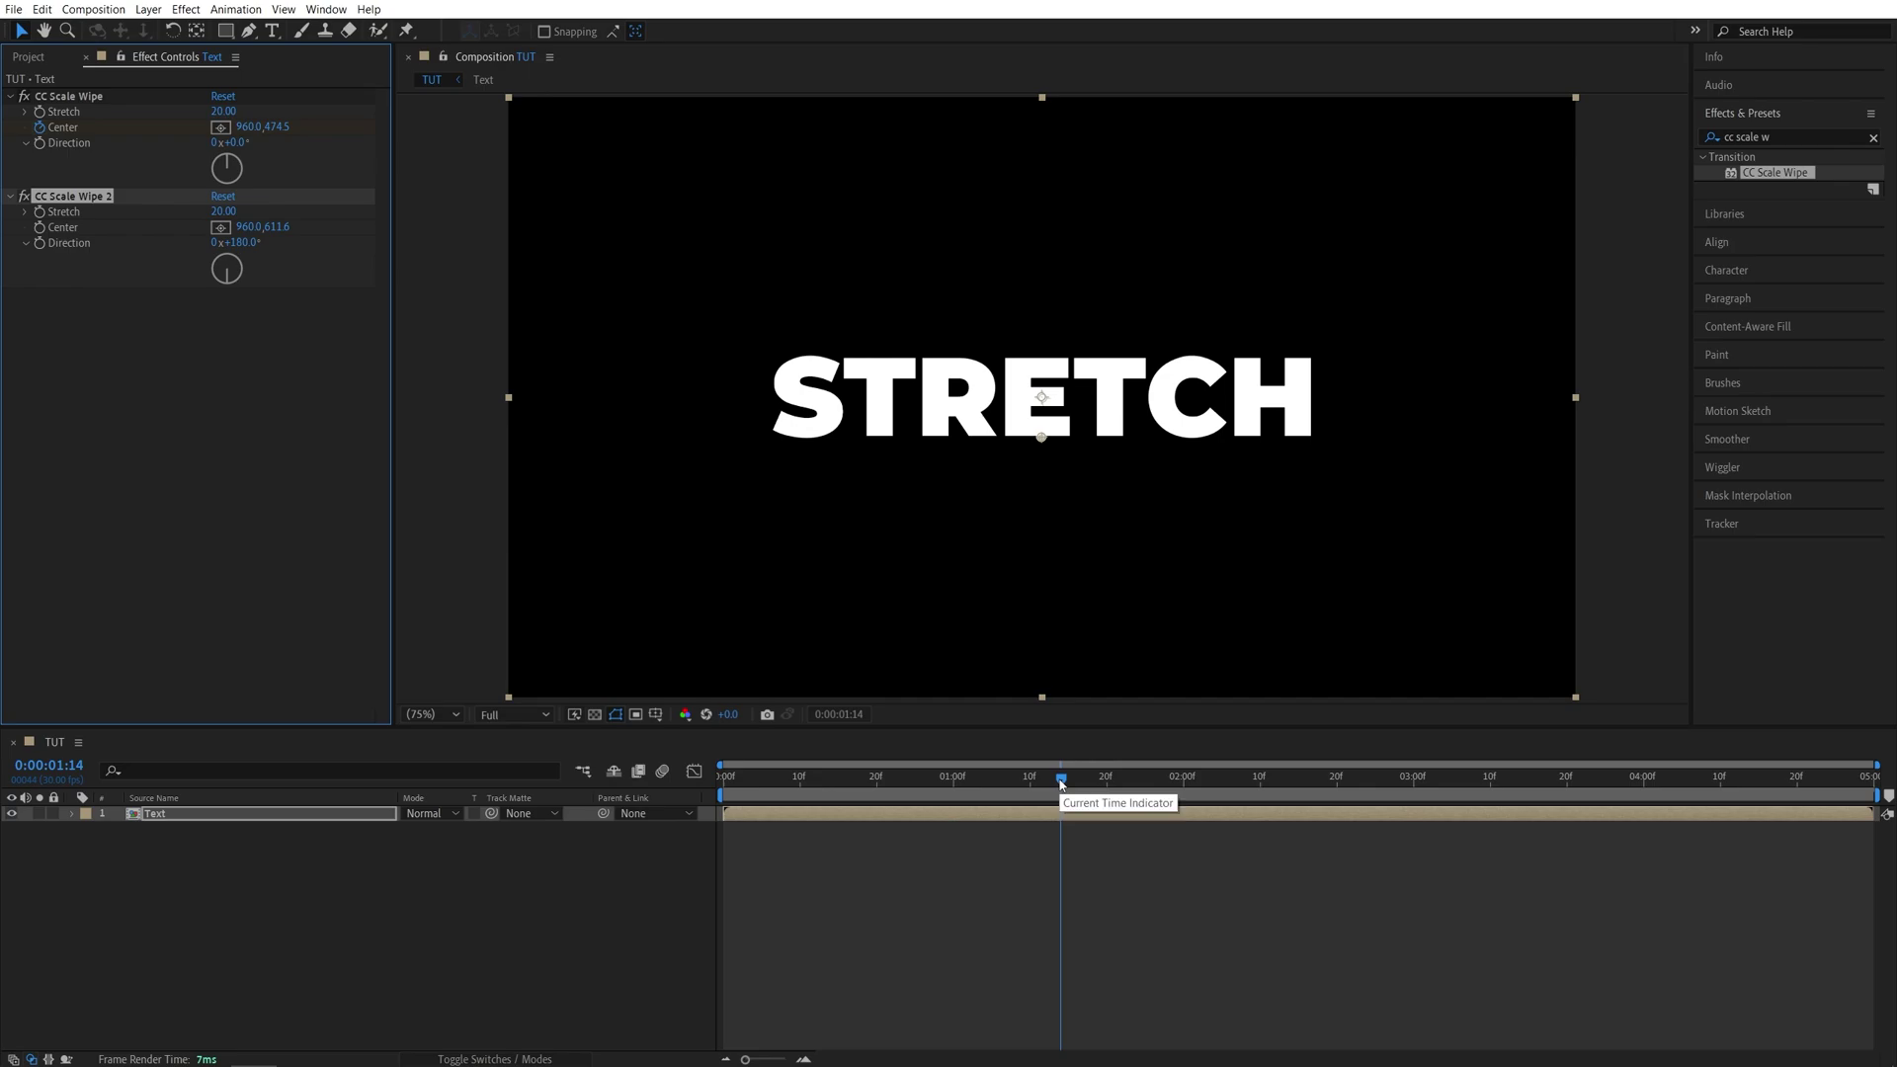
At 0:00:02:15, keyframe CC Scale Wipe 2's Center to 960, 409.3, then scrub to check the stretch.
drag(1060, 783, 954, 795)
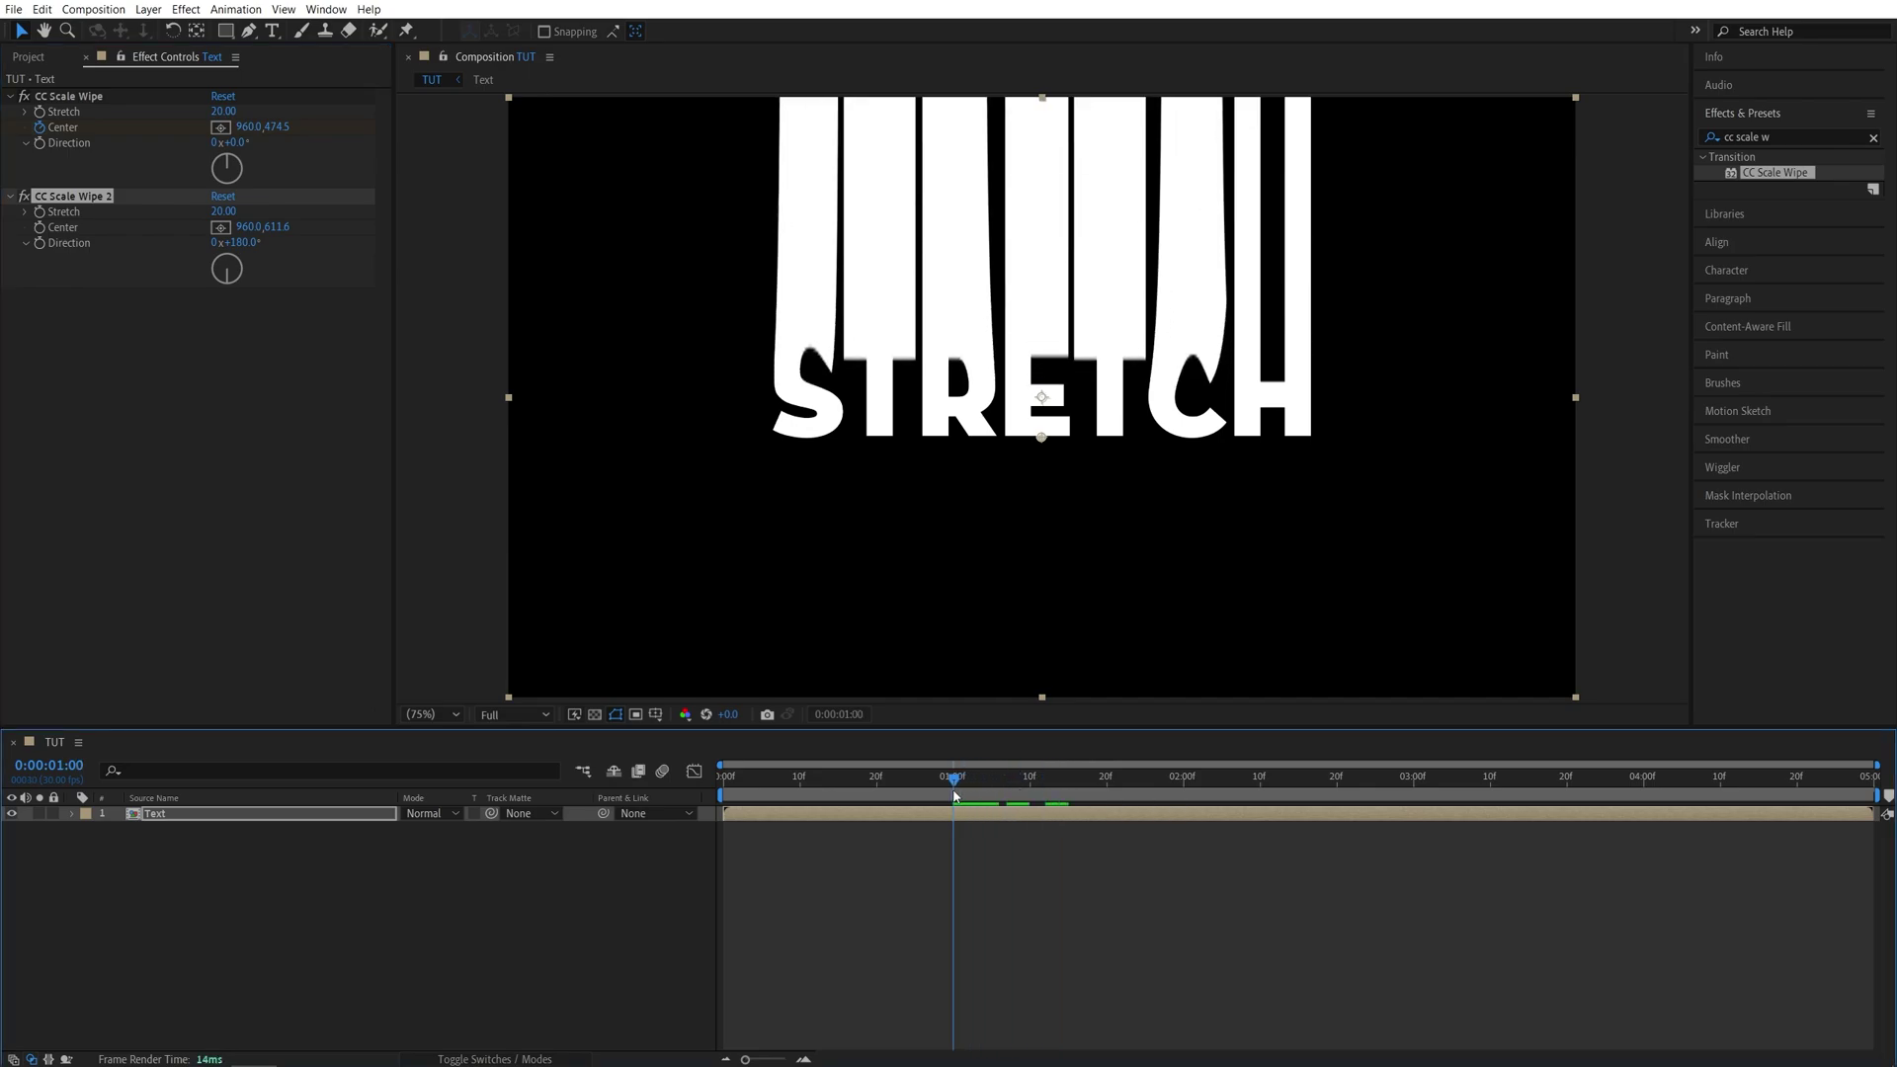
click(41, 229)
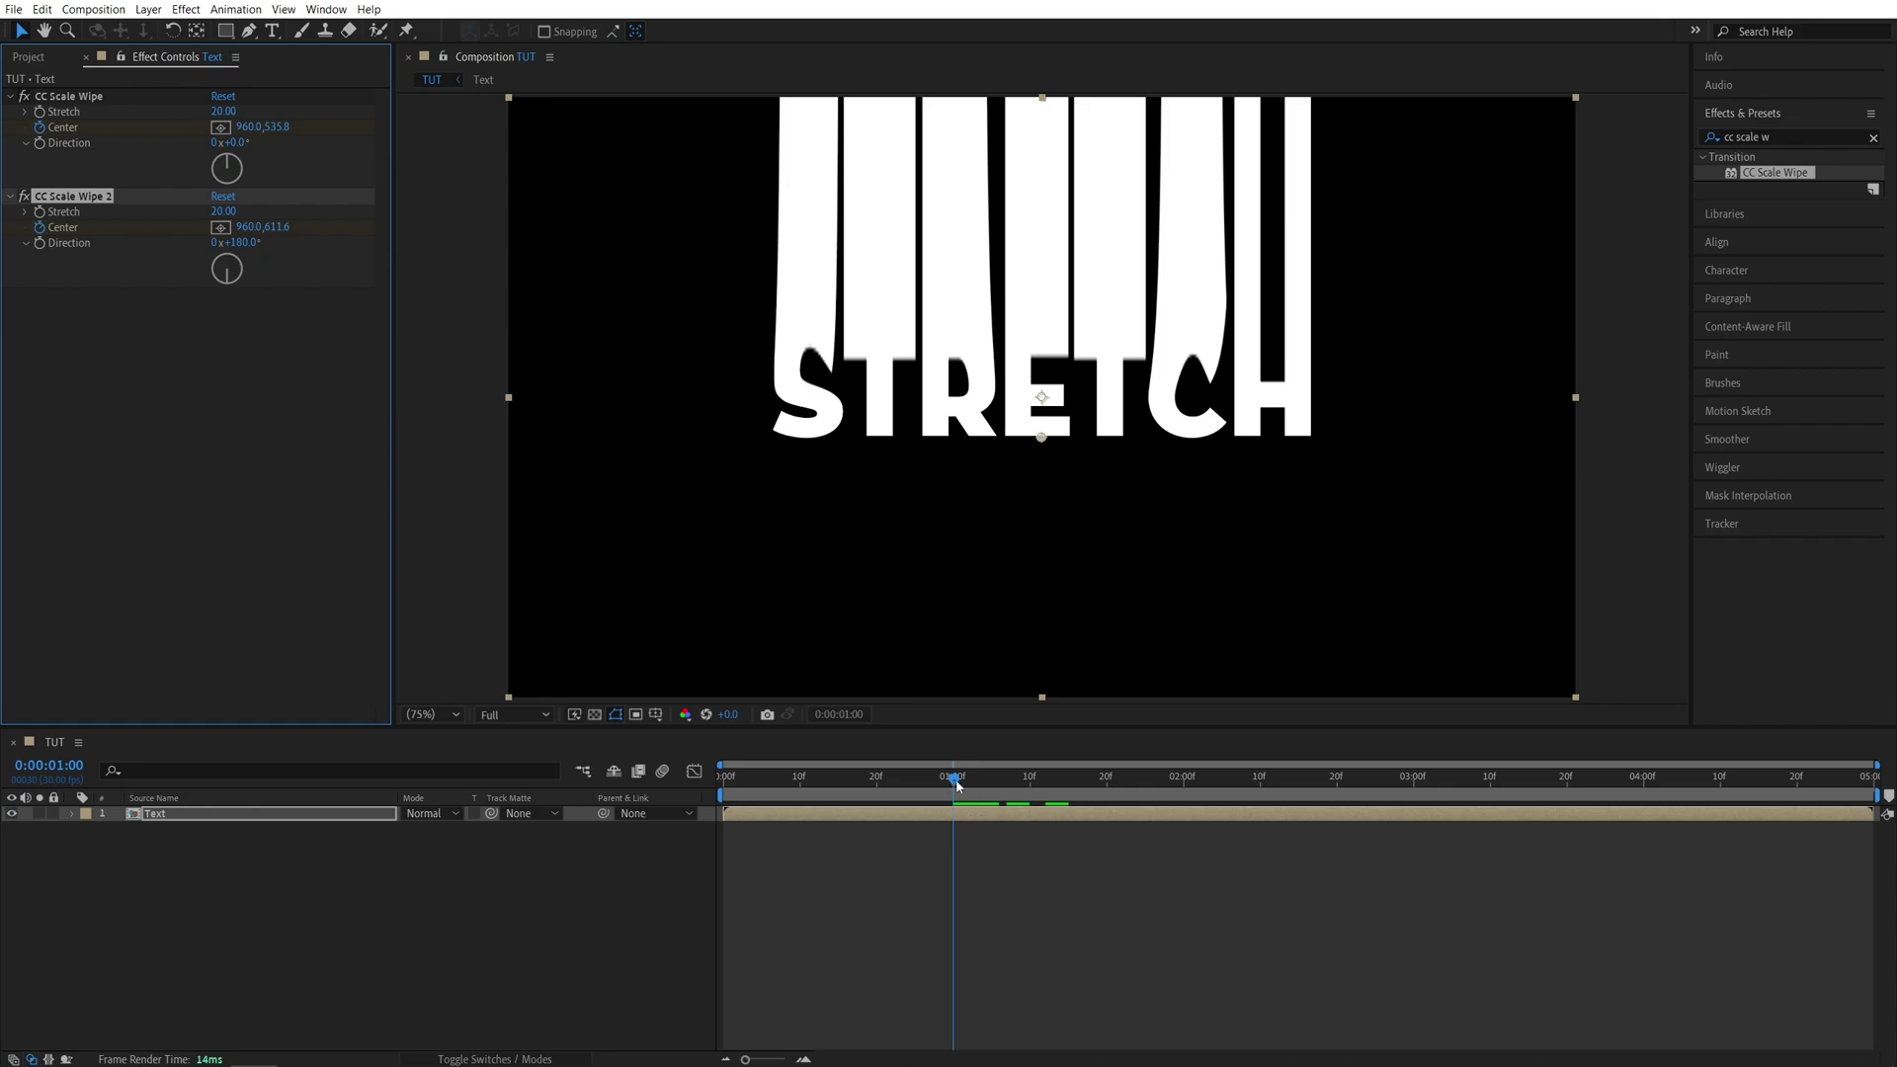
drag(954, 783, 1302, 810)
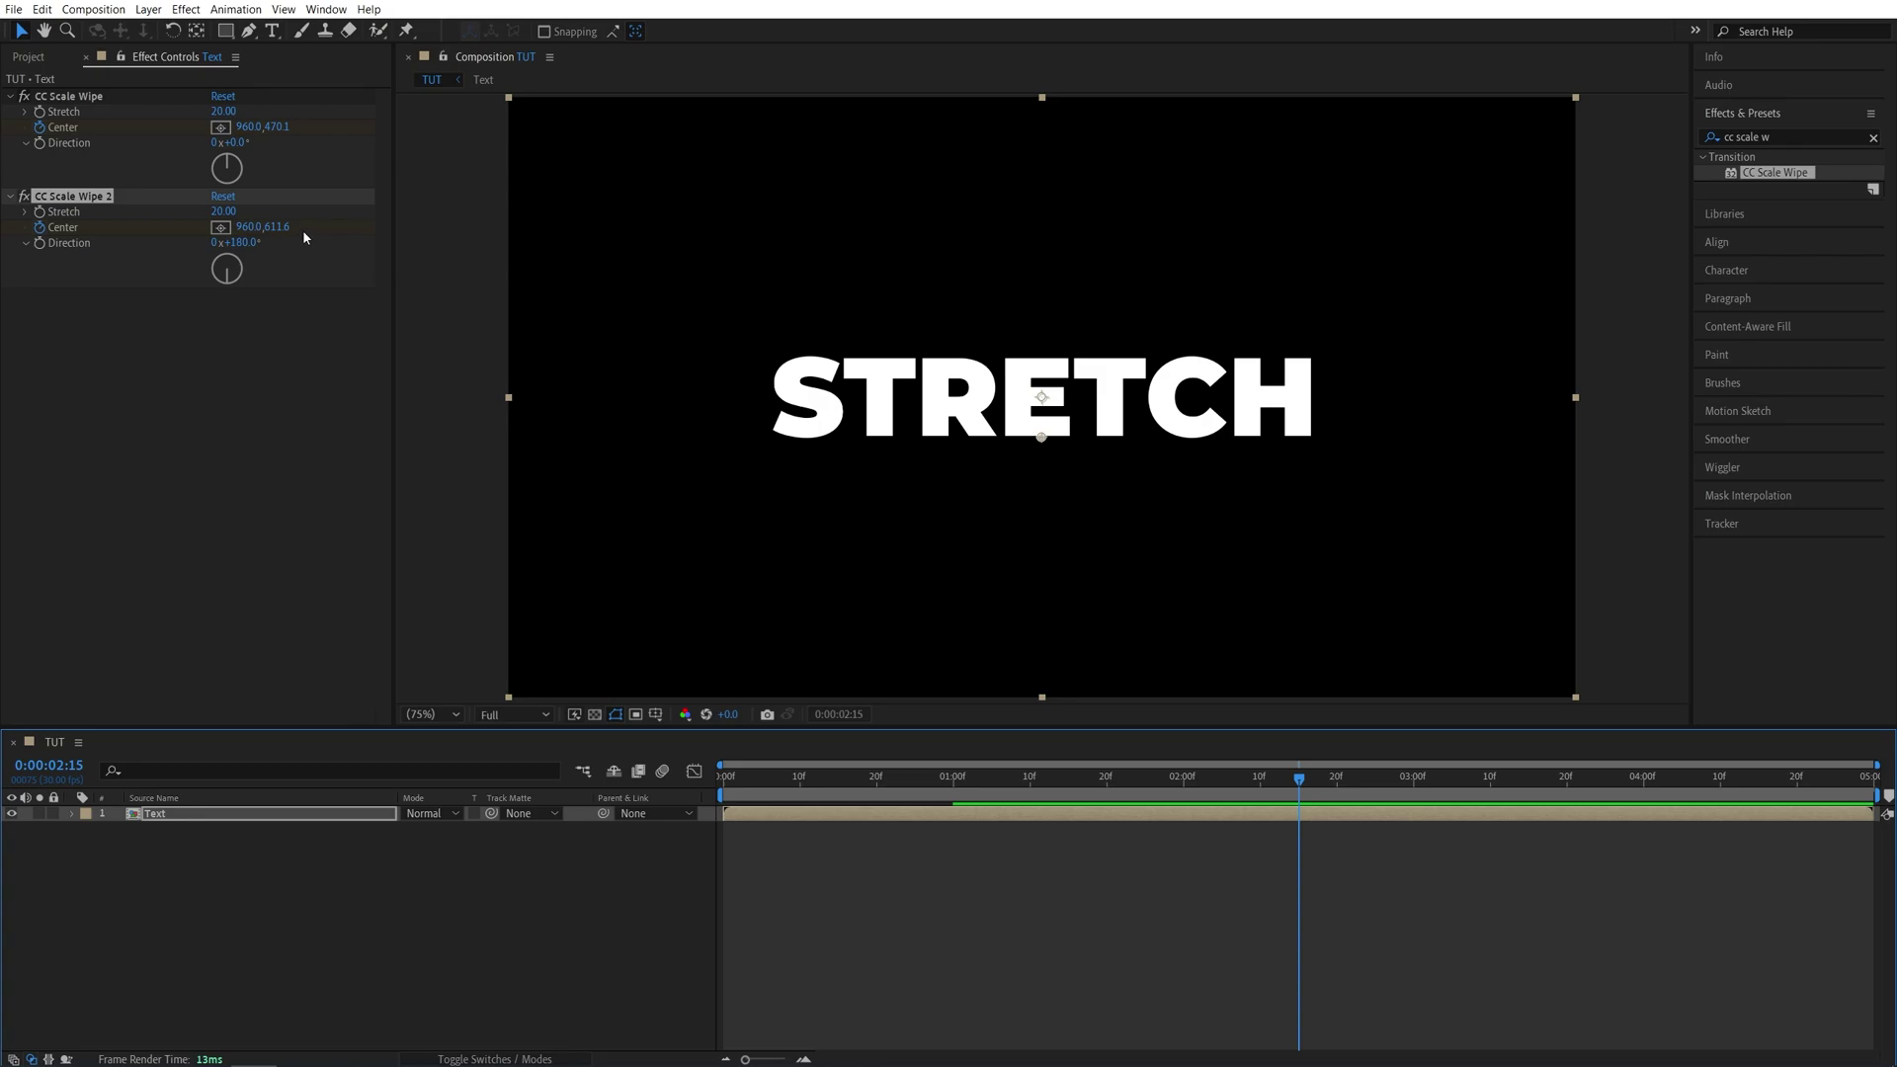
drag(278, 227, 71, 256)
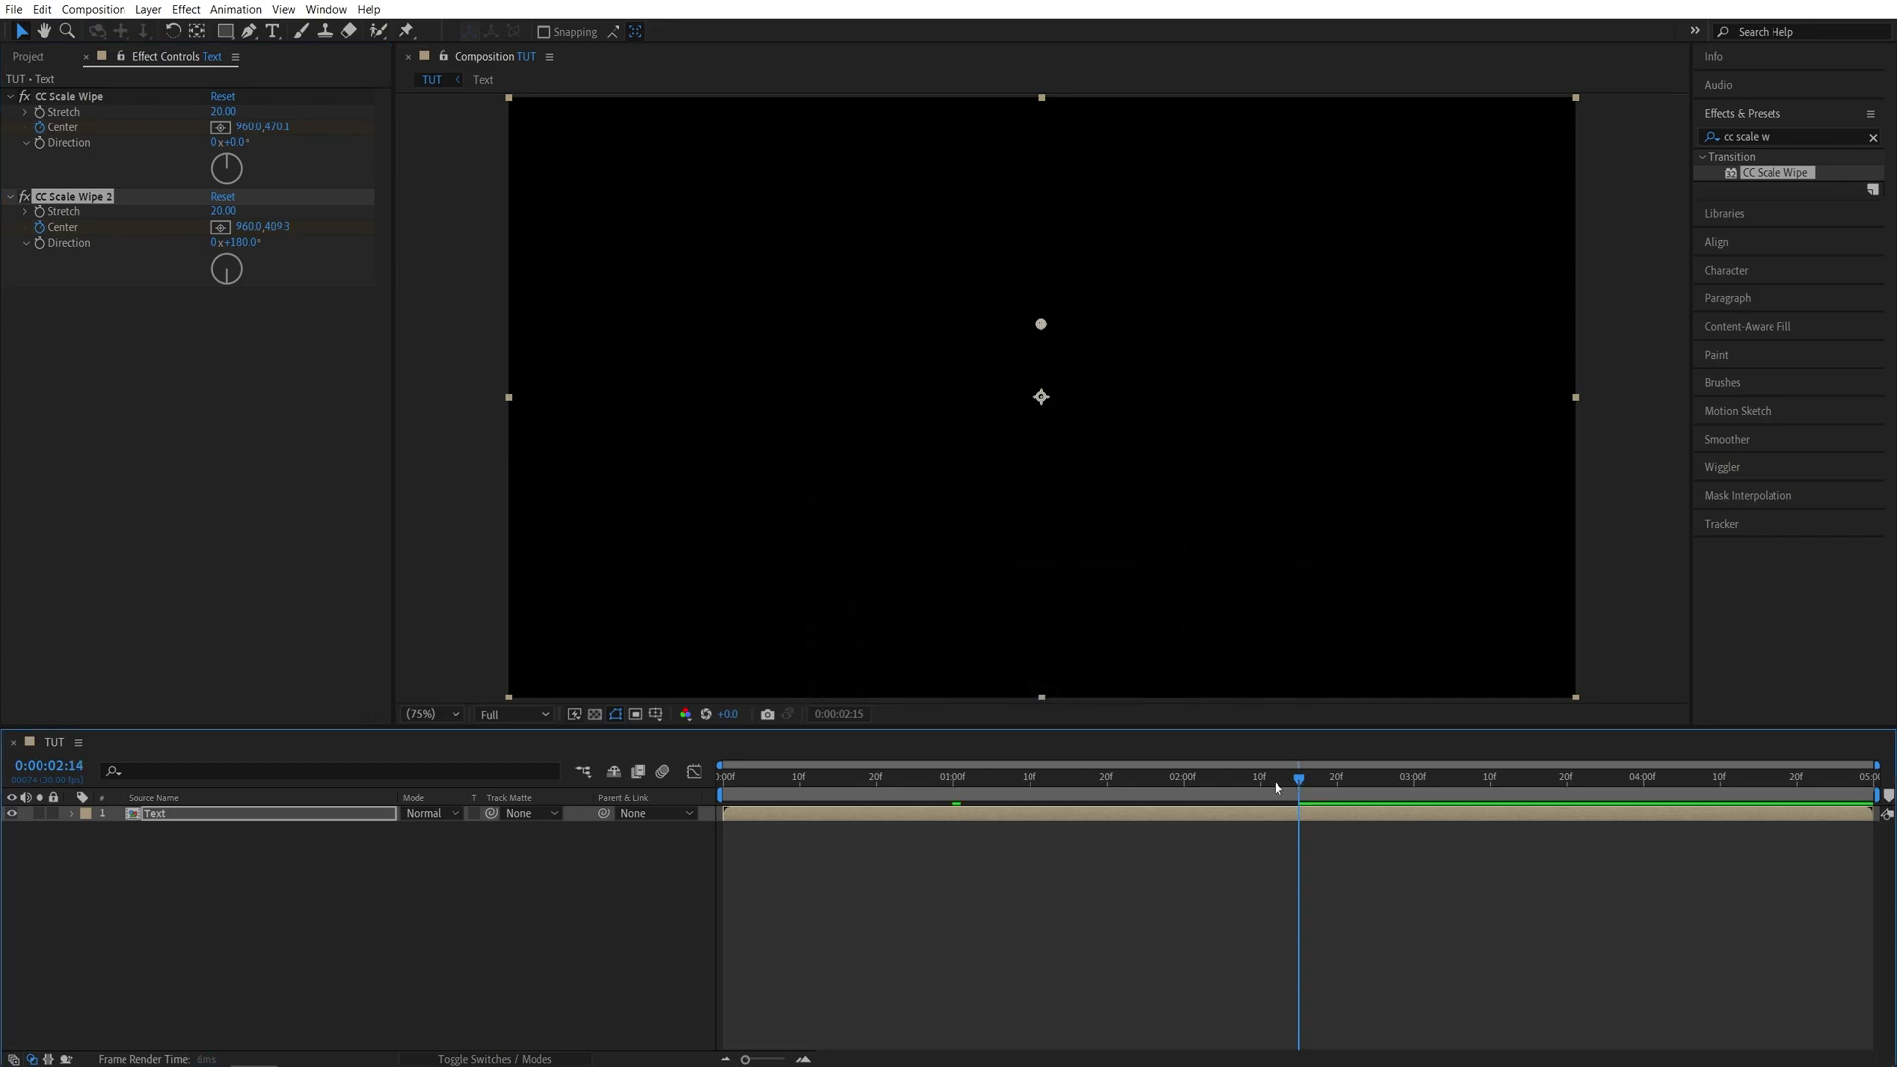
drag(741, 776, 1211, 830)
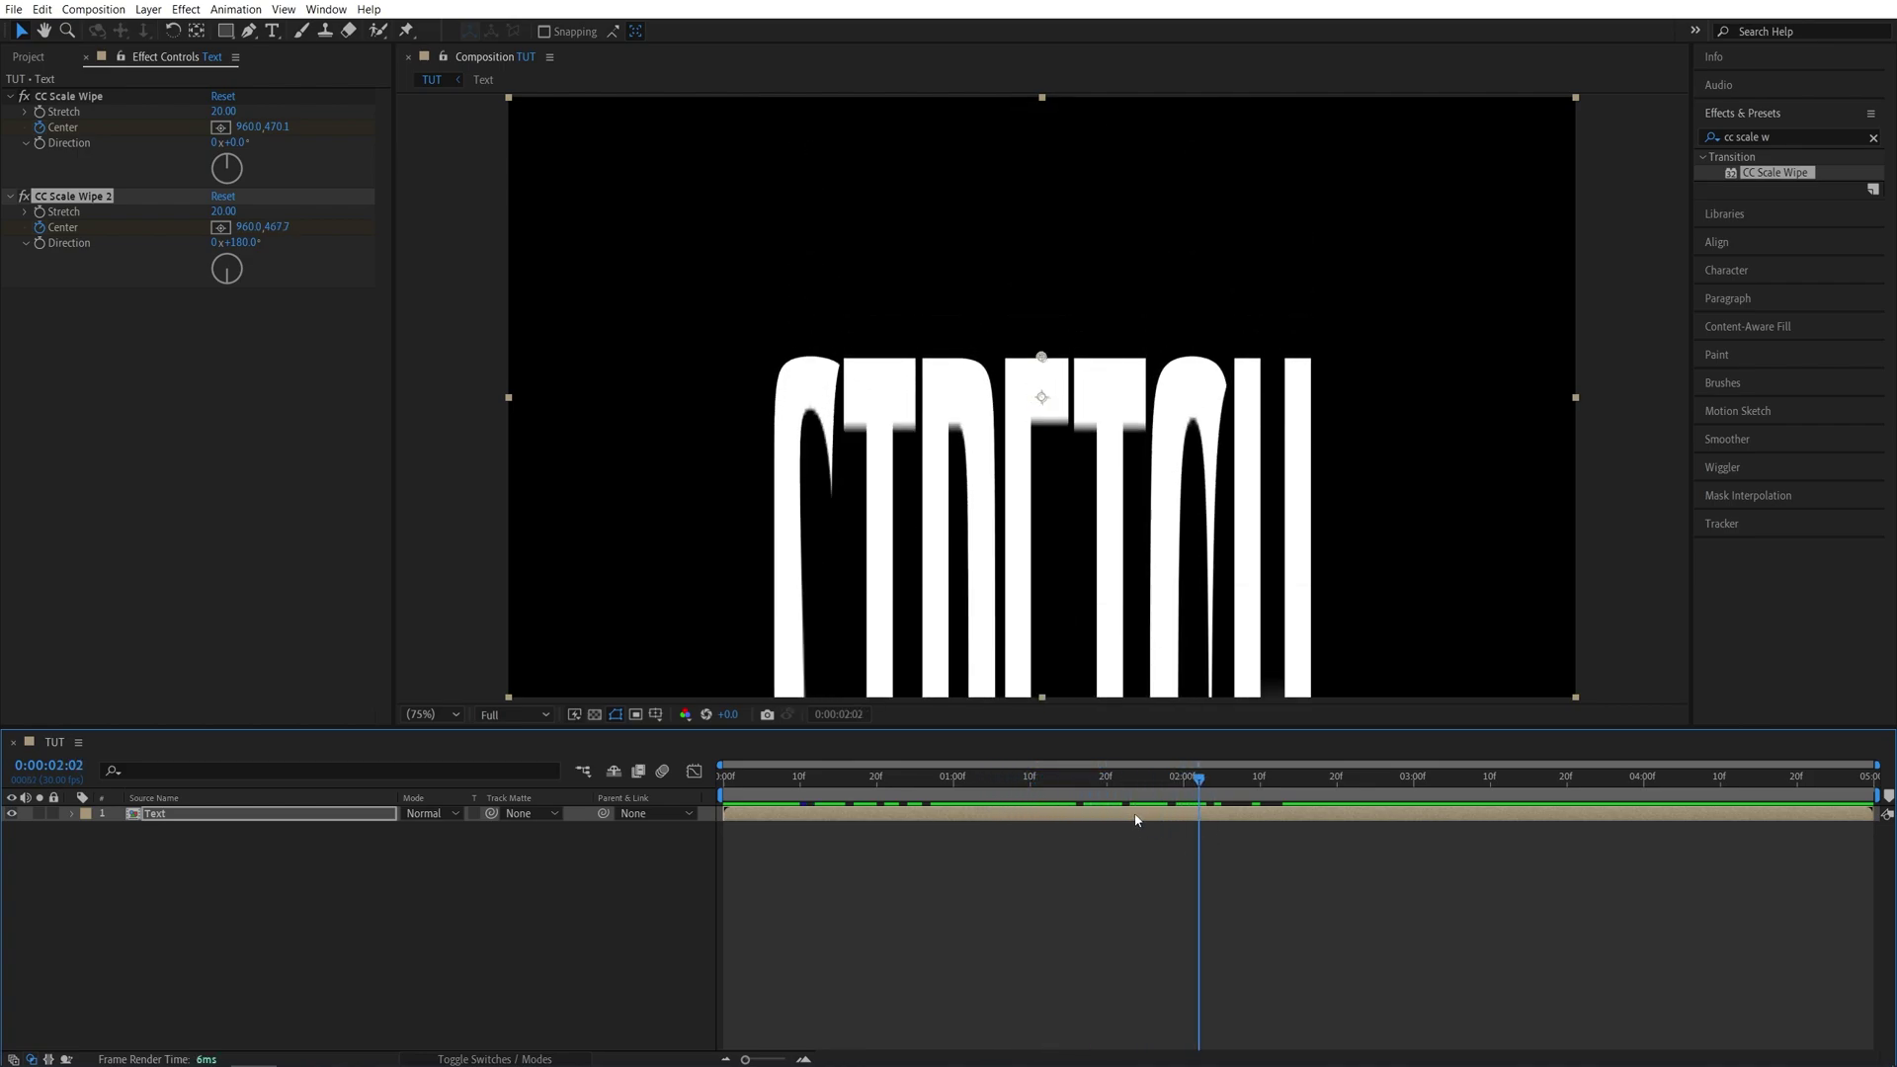
Reveal the four Center keyframes with U and apply Easy Ease to all of them.
key(u)
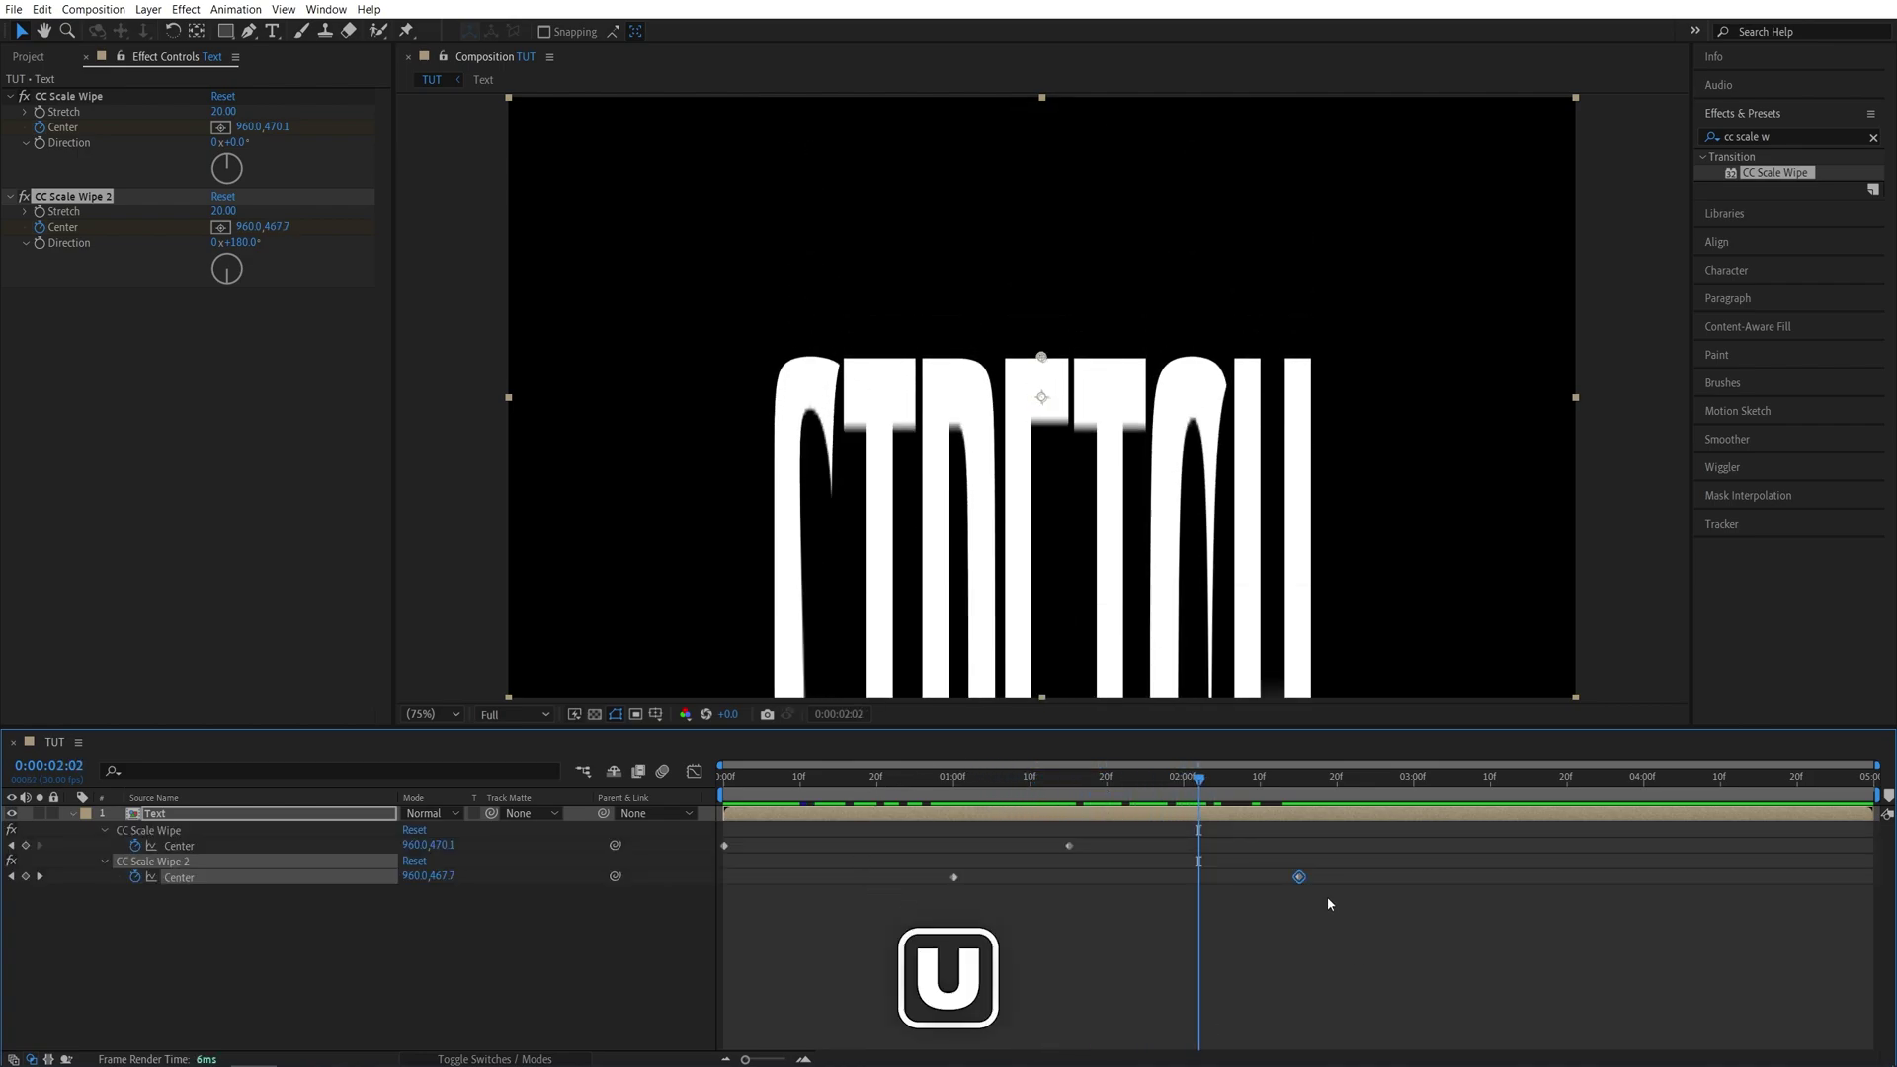
drag(1198, 778, 1160, 778)
drag(1506, 975, 720, 817)
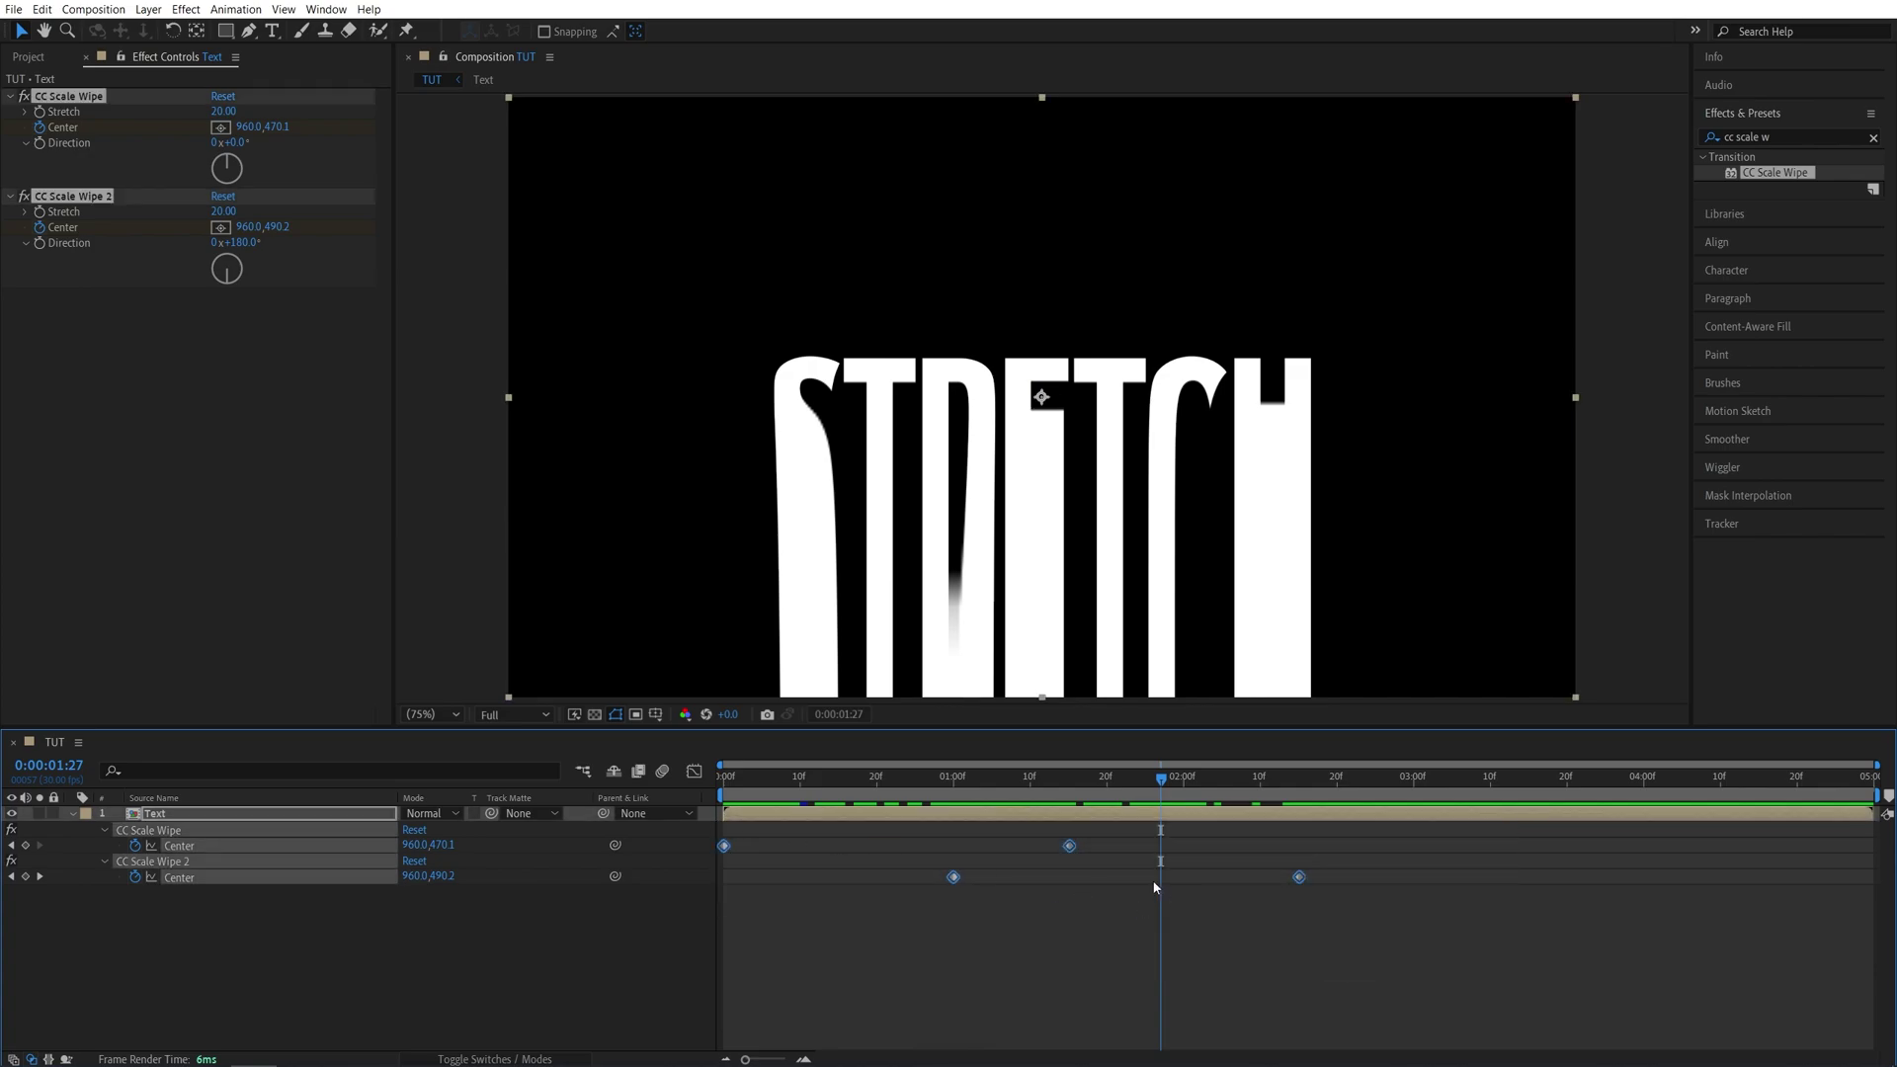
right_click(1070, 850)
mouse_move(1207, 840)
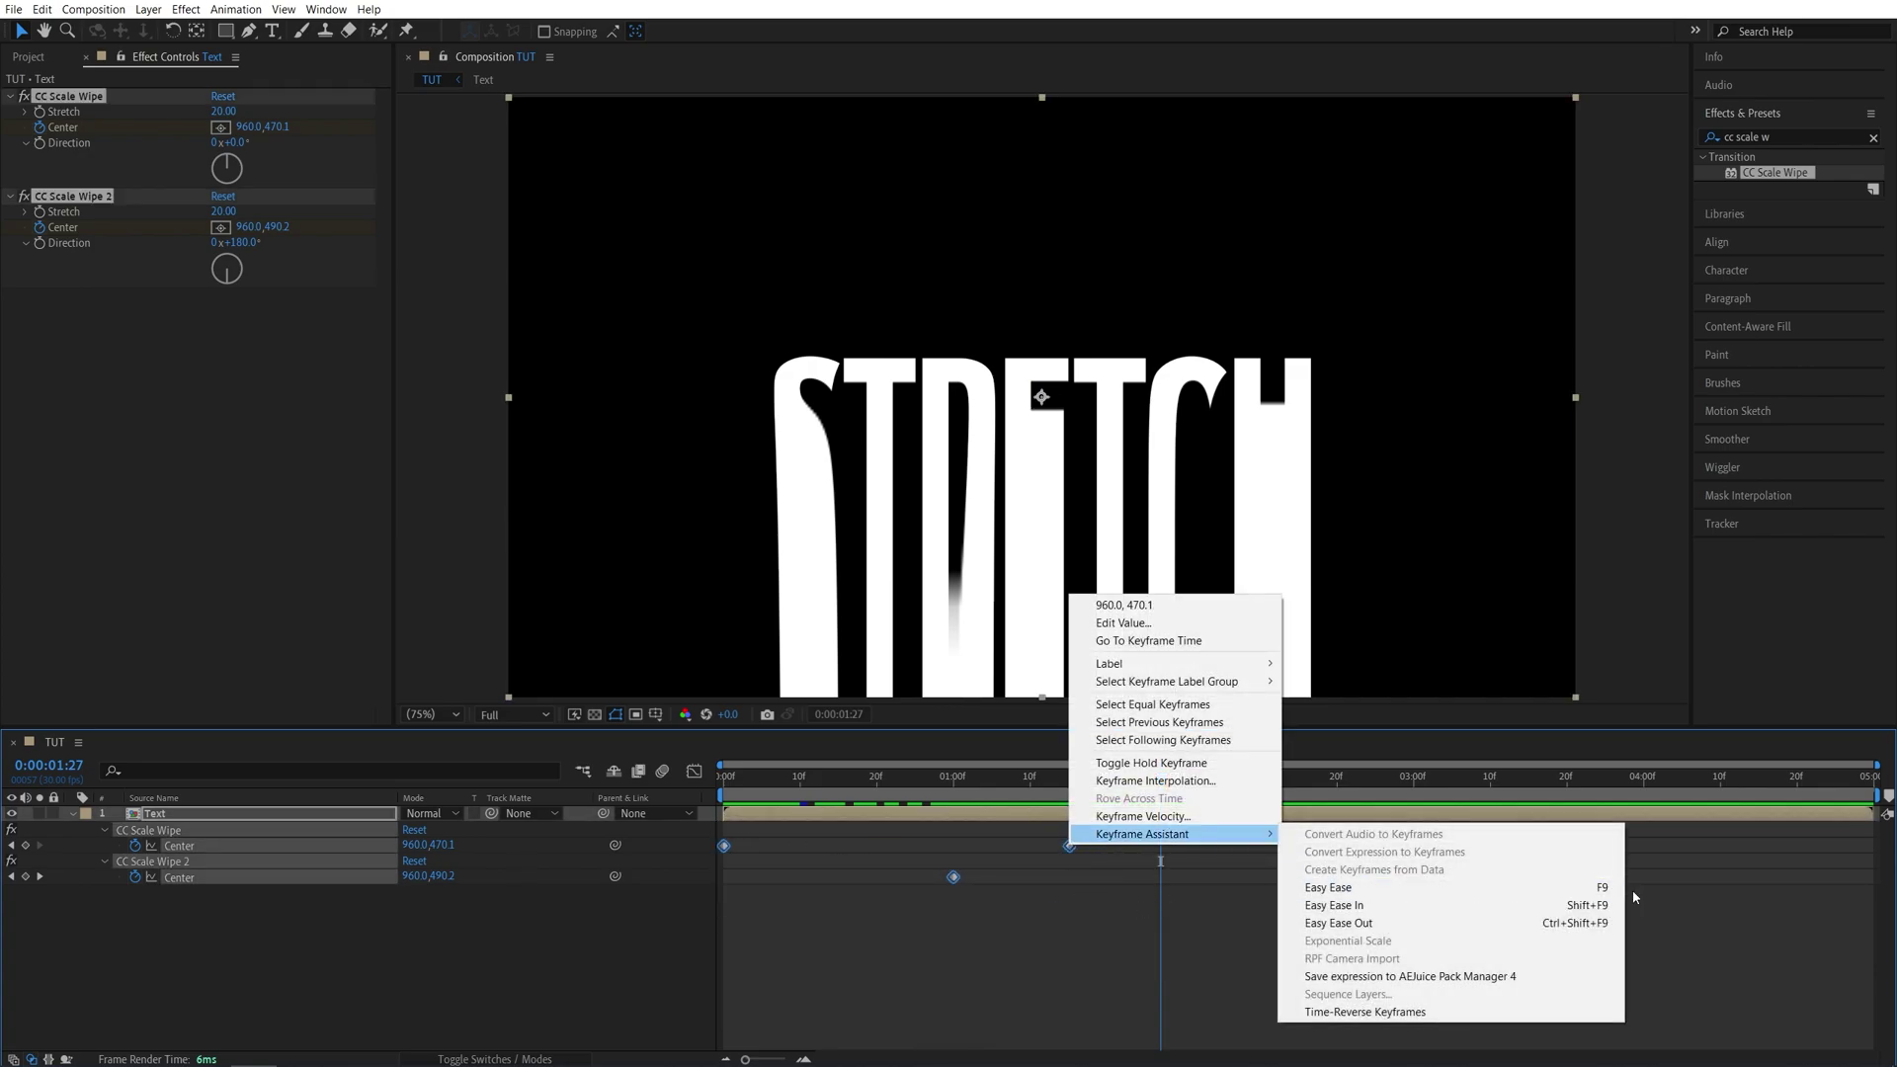
click(1452, 889)
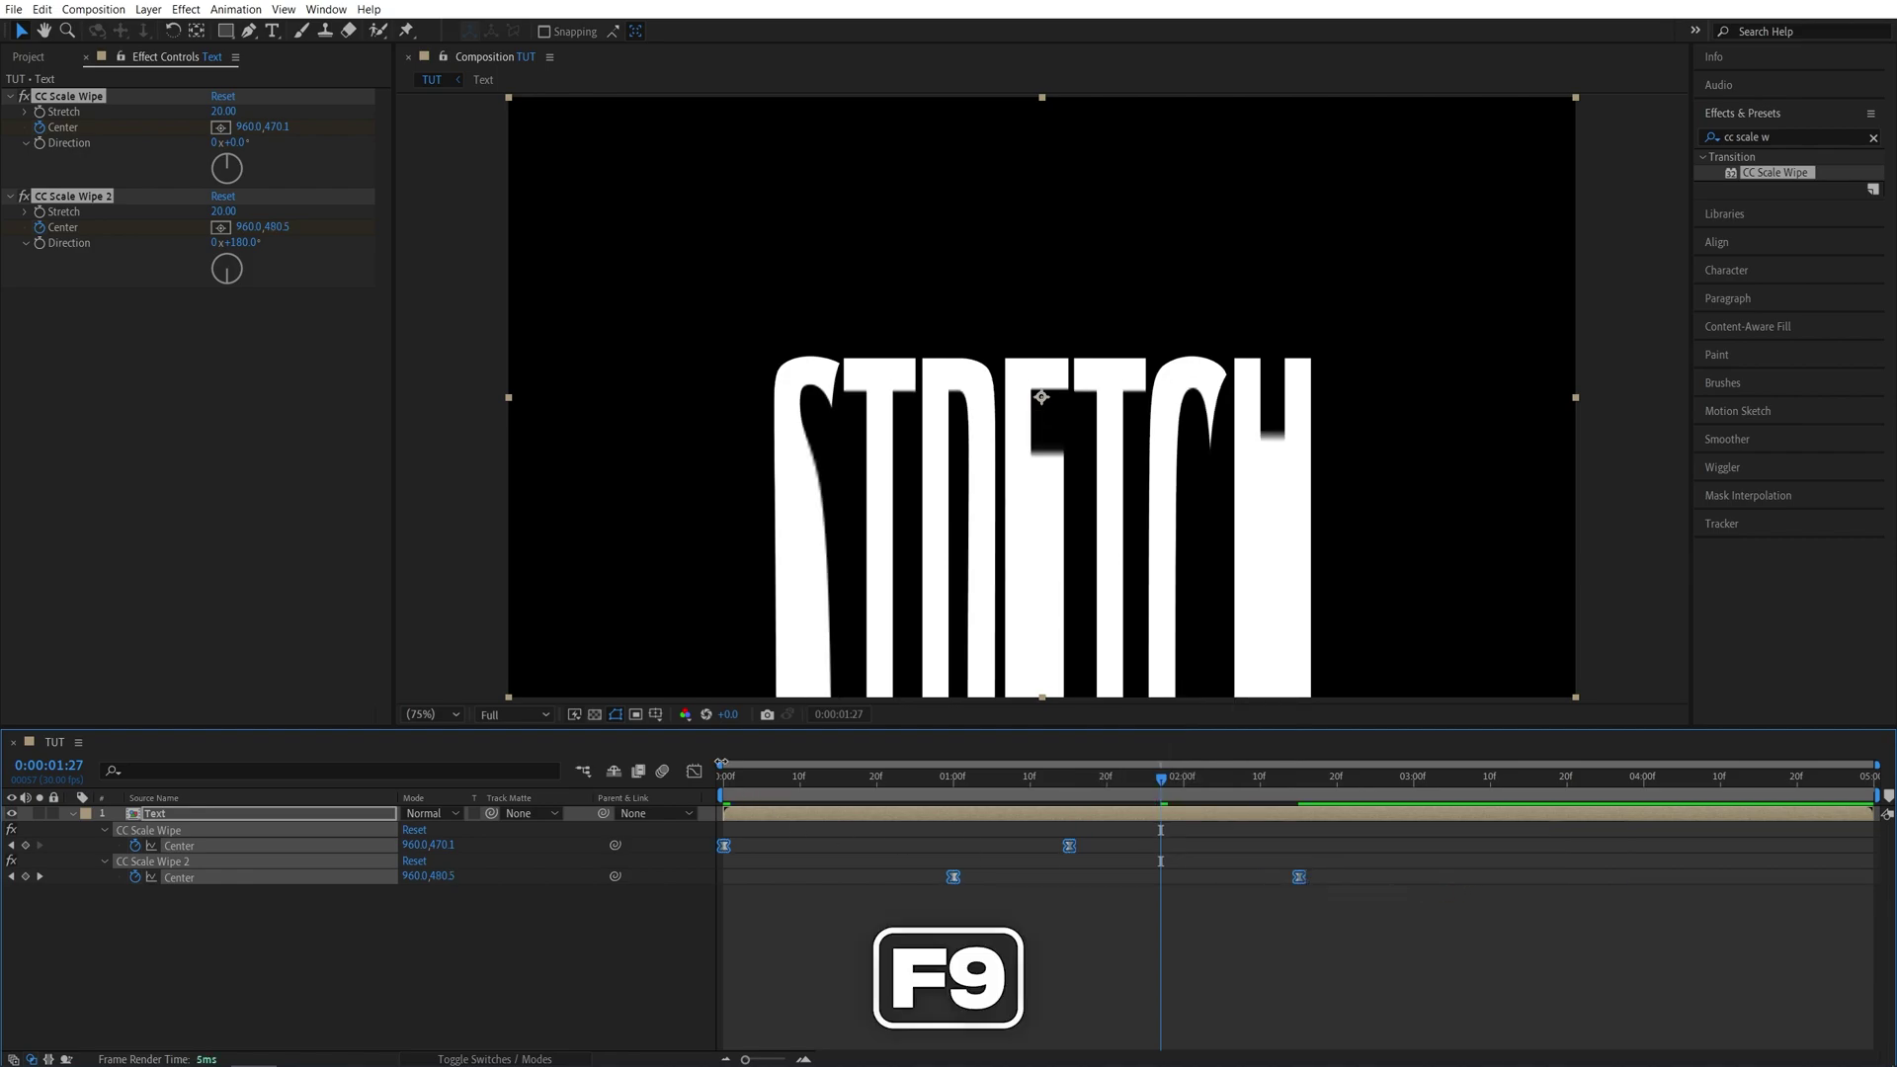
In the speed graph, drag the ease influence handles out for sharper curves, then preview from the start.
click(694, 771)
right_click(1371, 885)
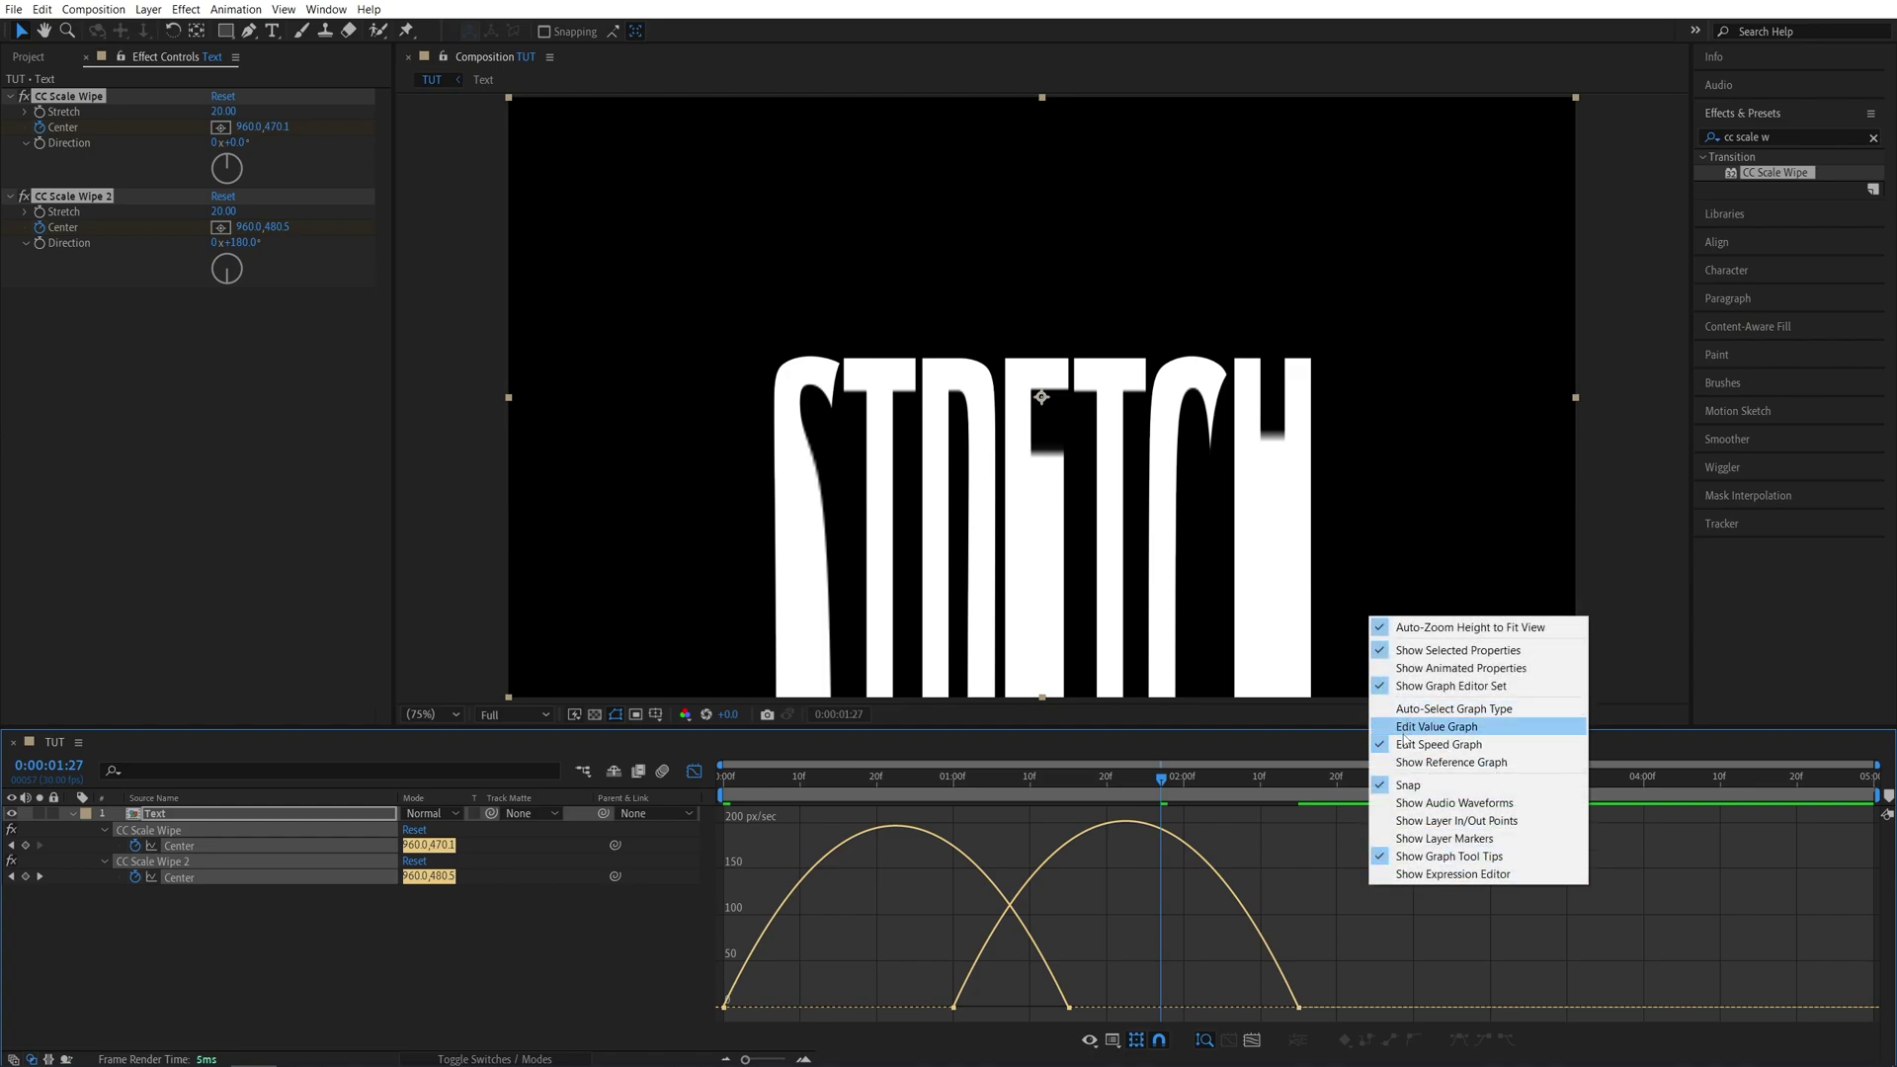
click(1445, 745)
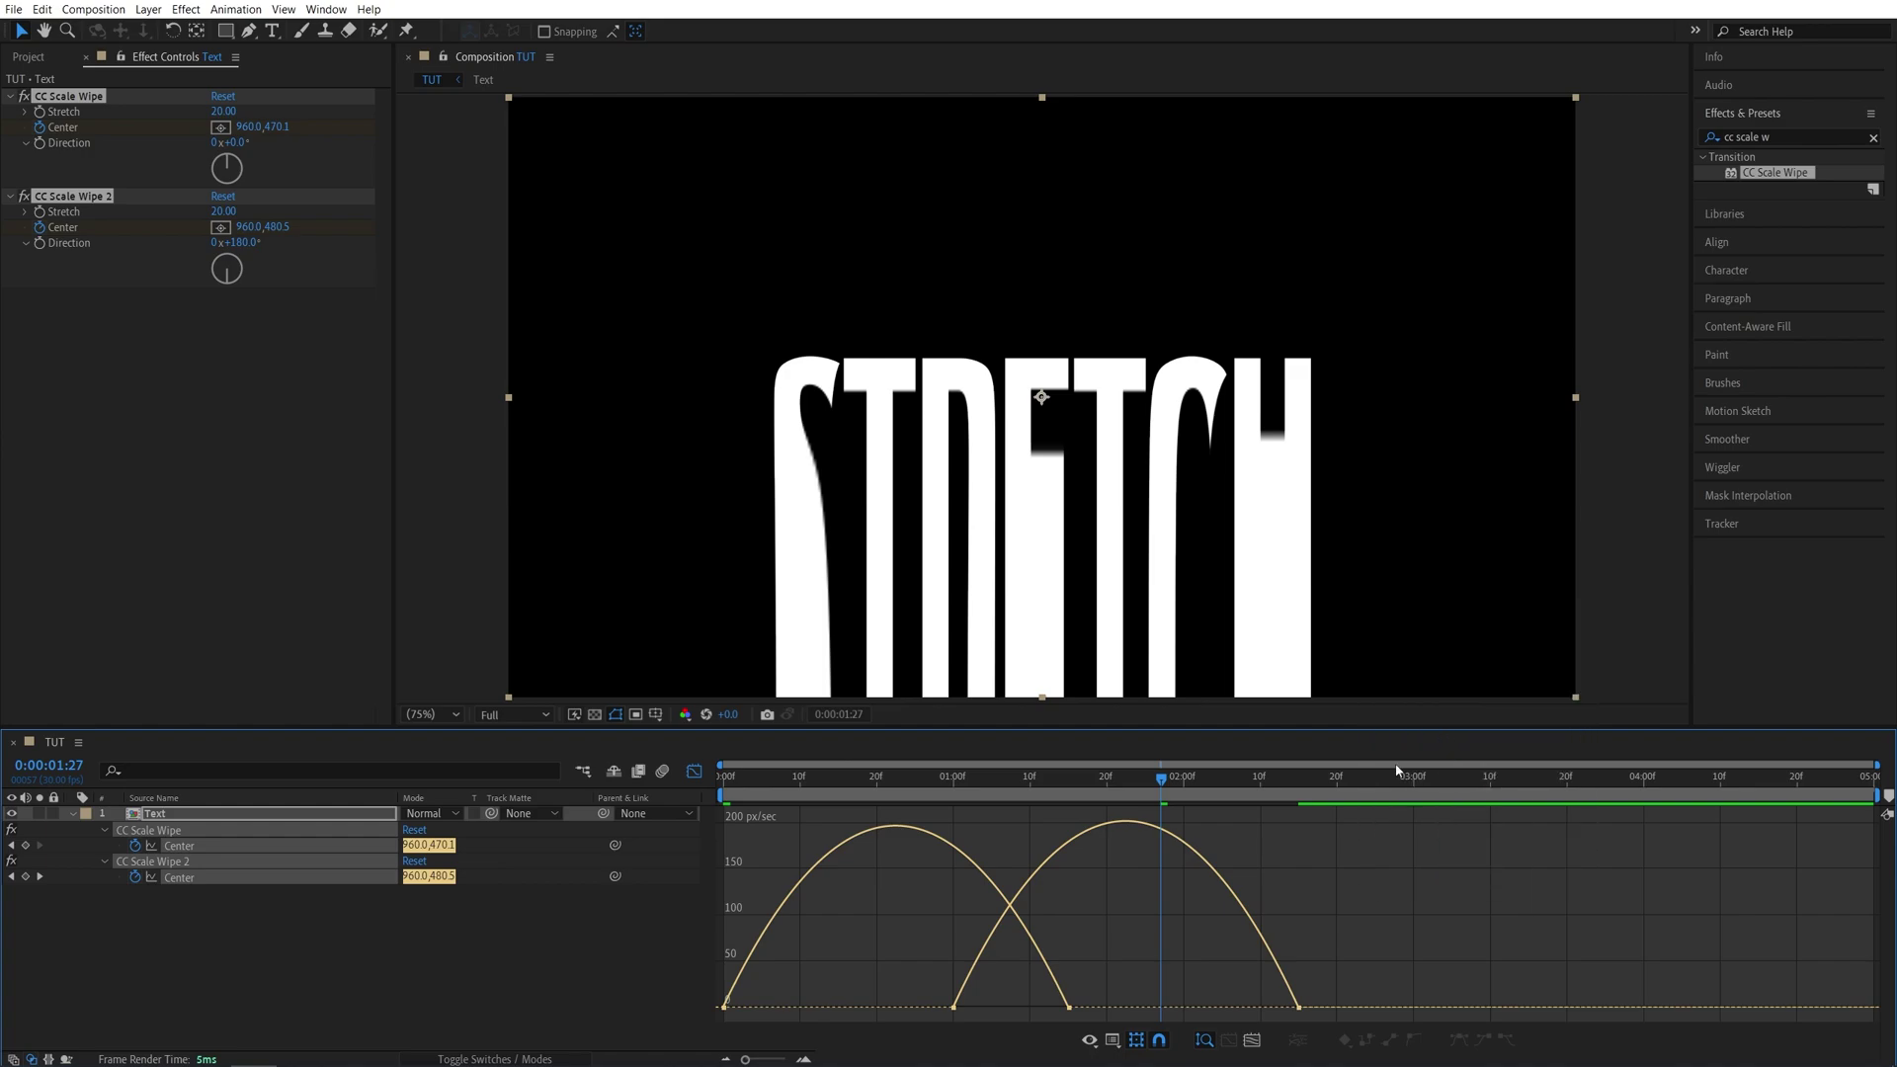
click(725, 1008)
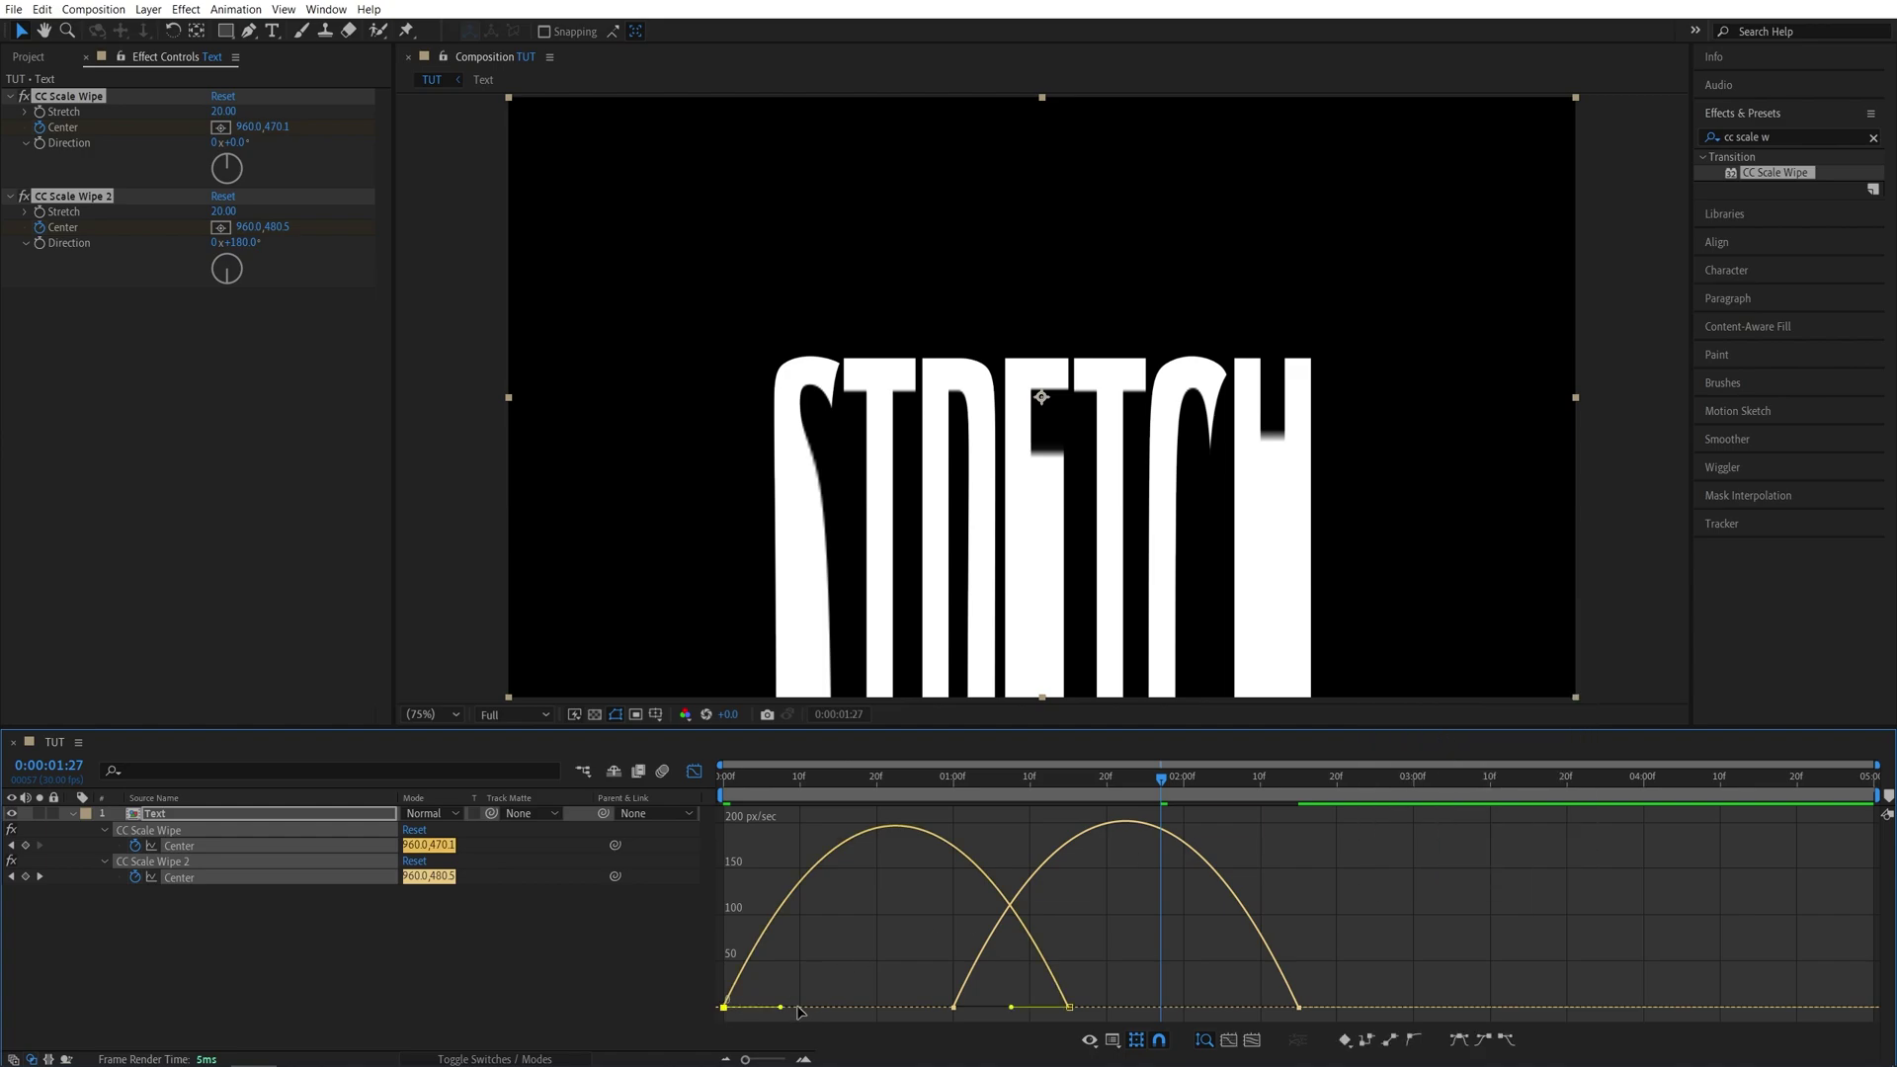
drag(779, 1012, 1293, 1007)
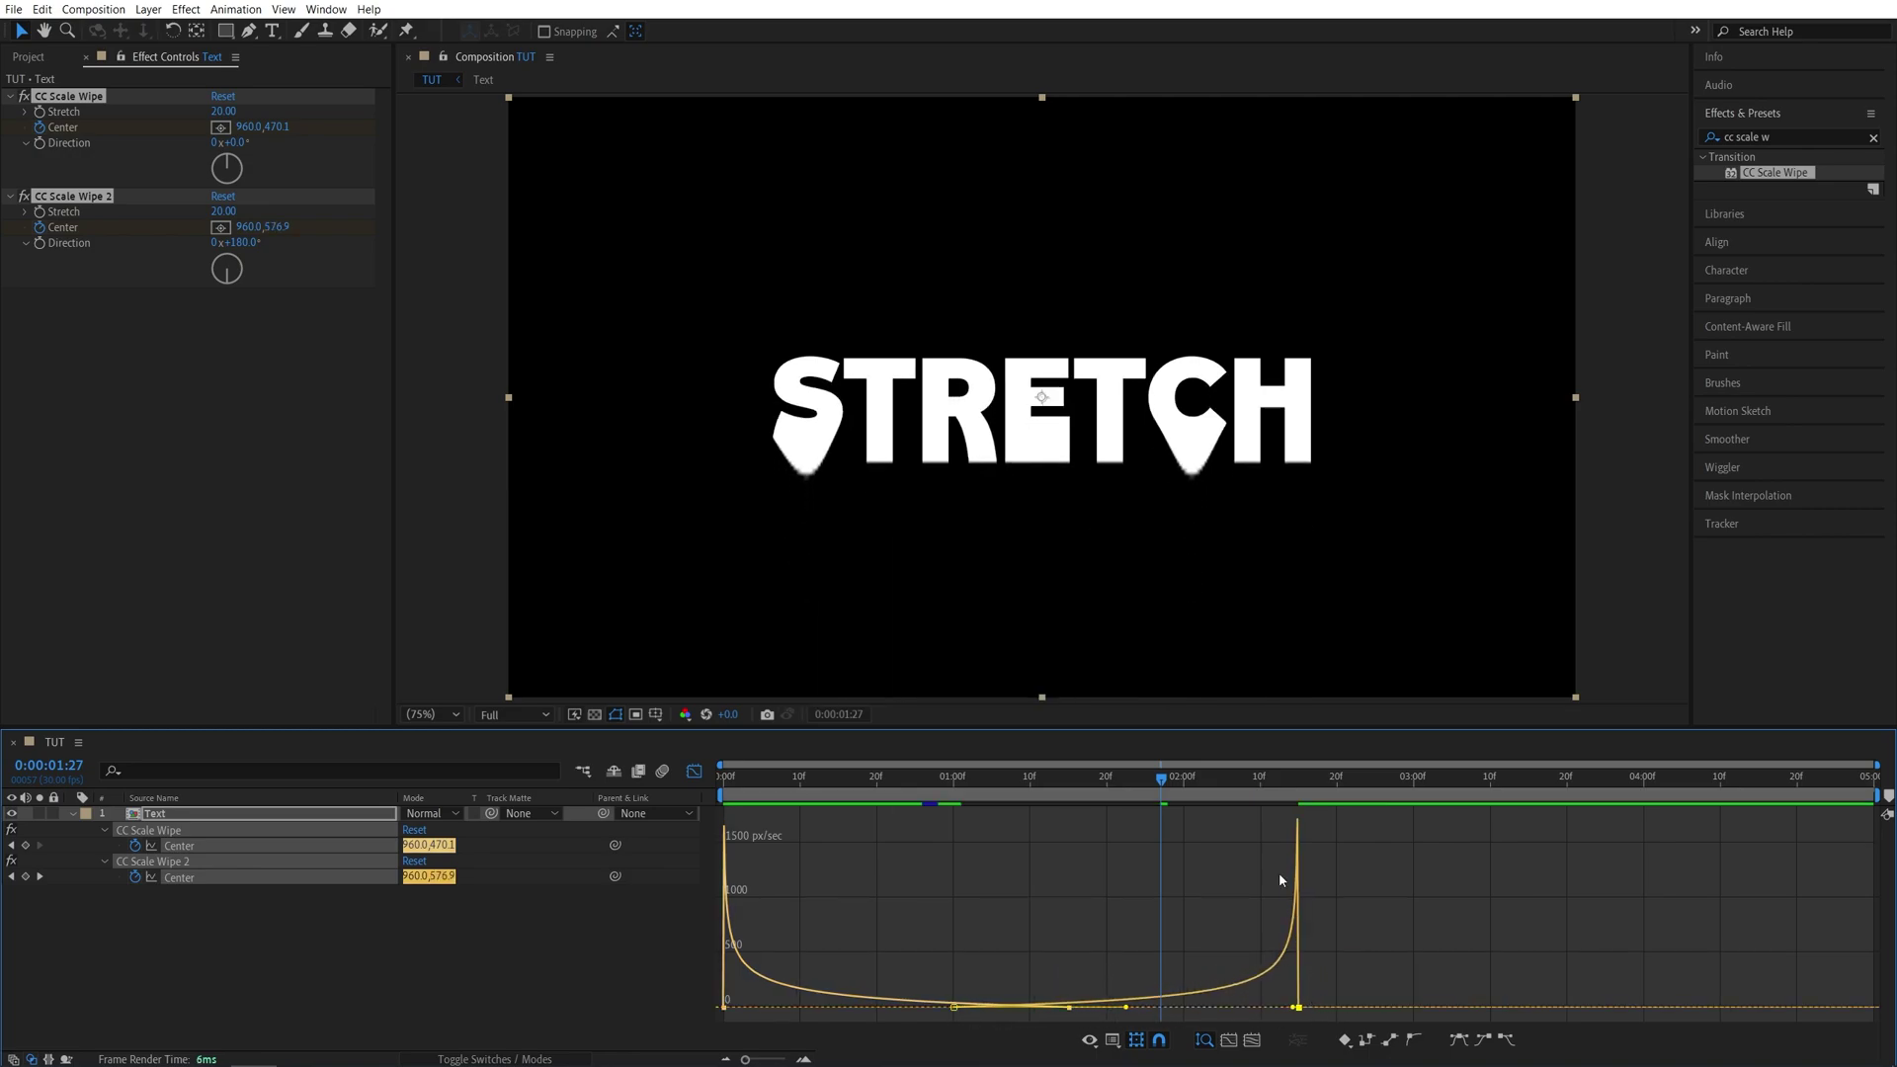
key(space)
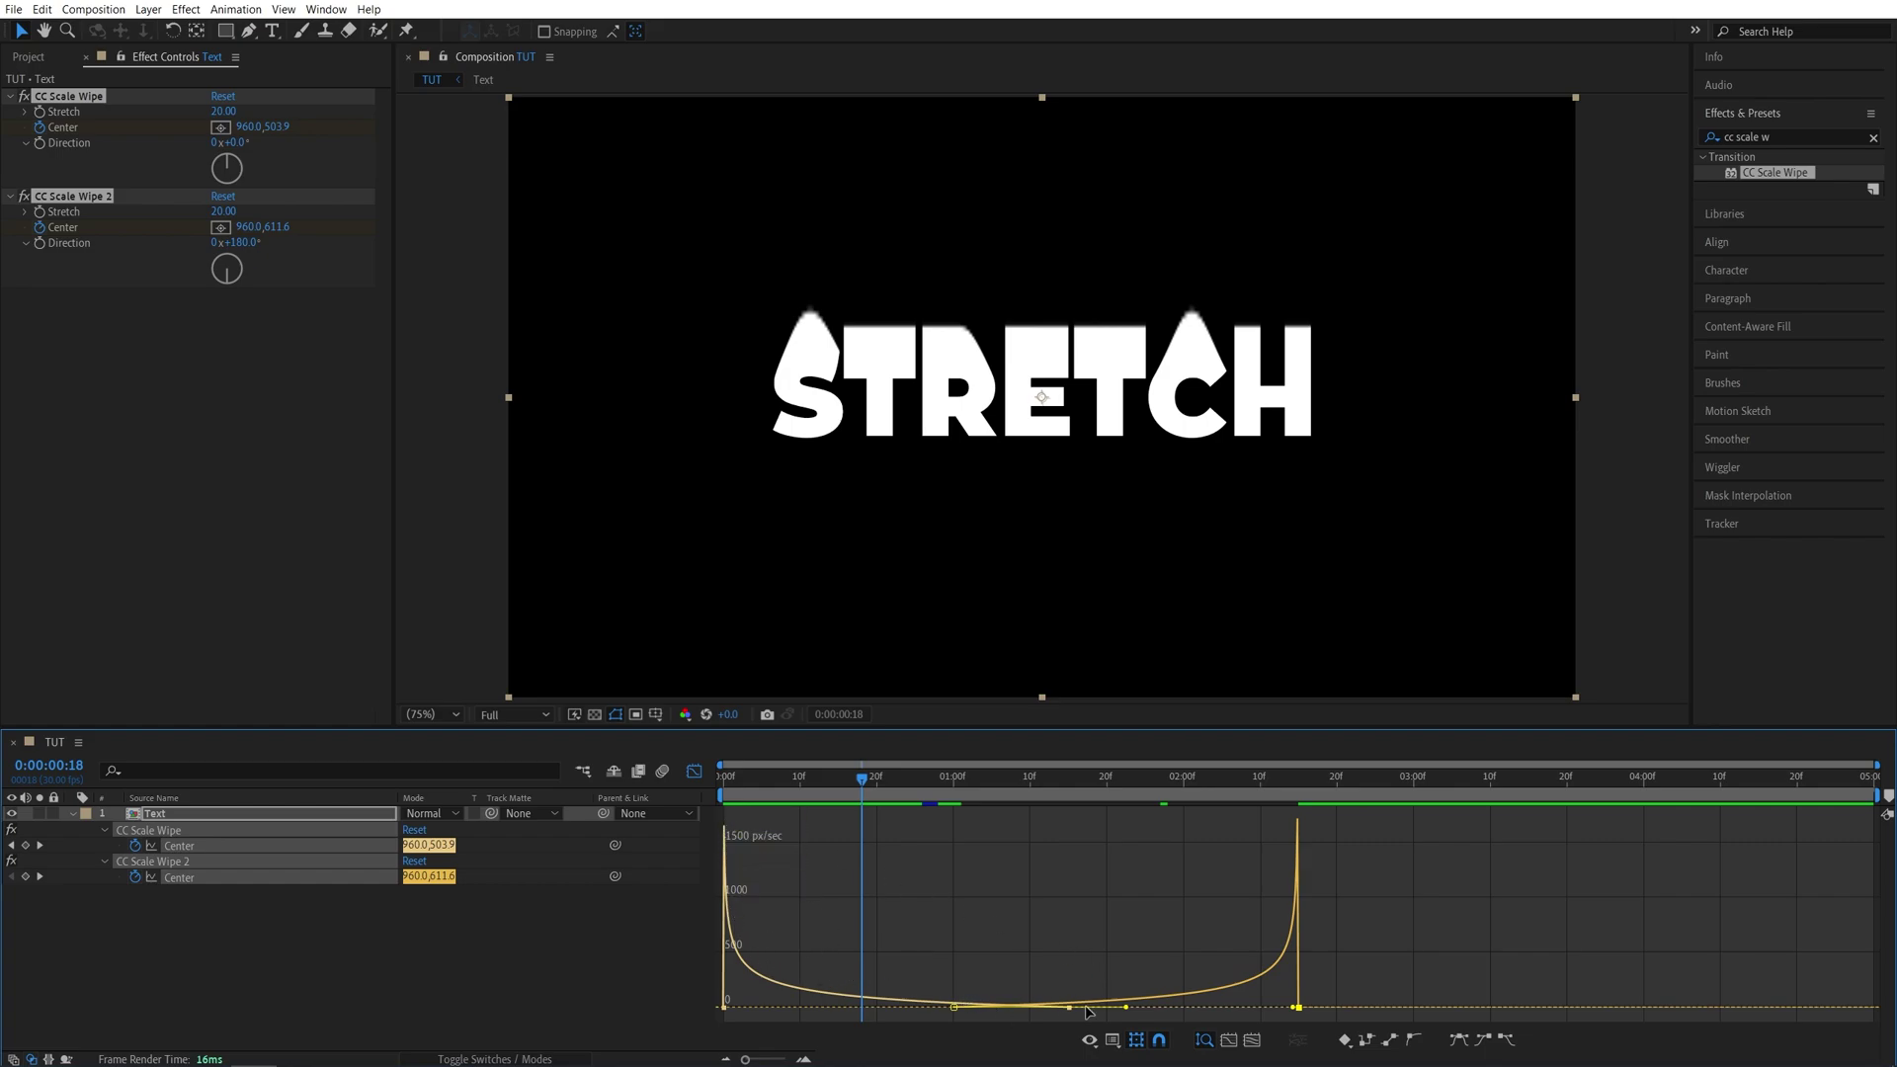
click(1276, 781)
click(694, 772)
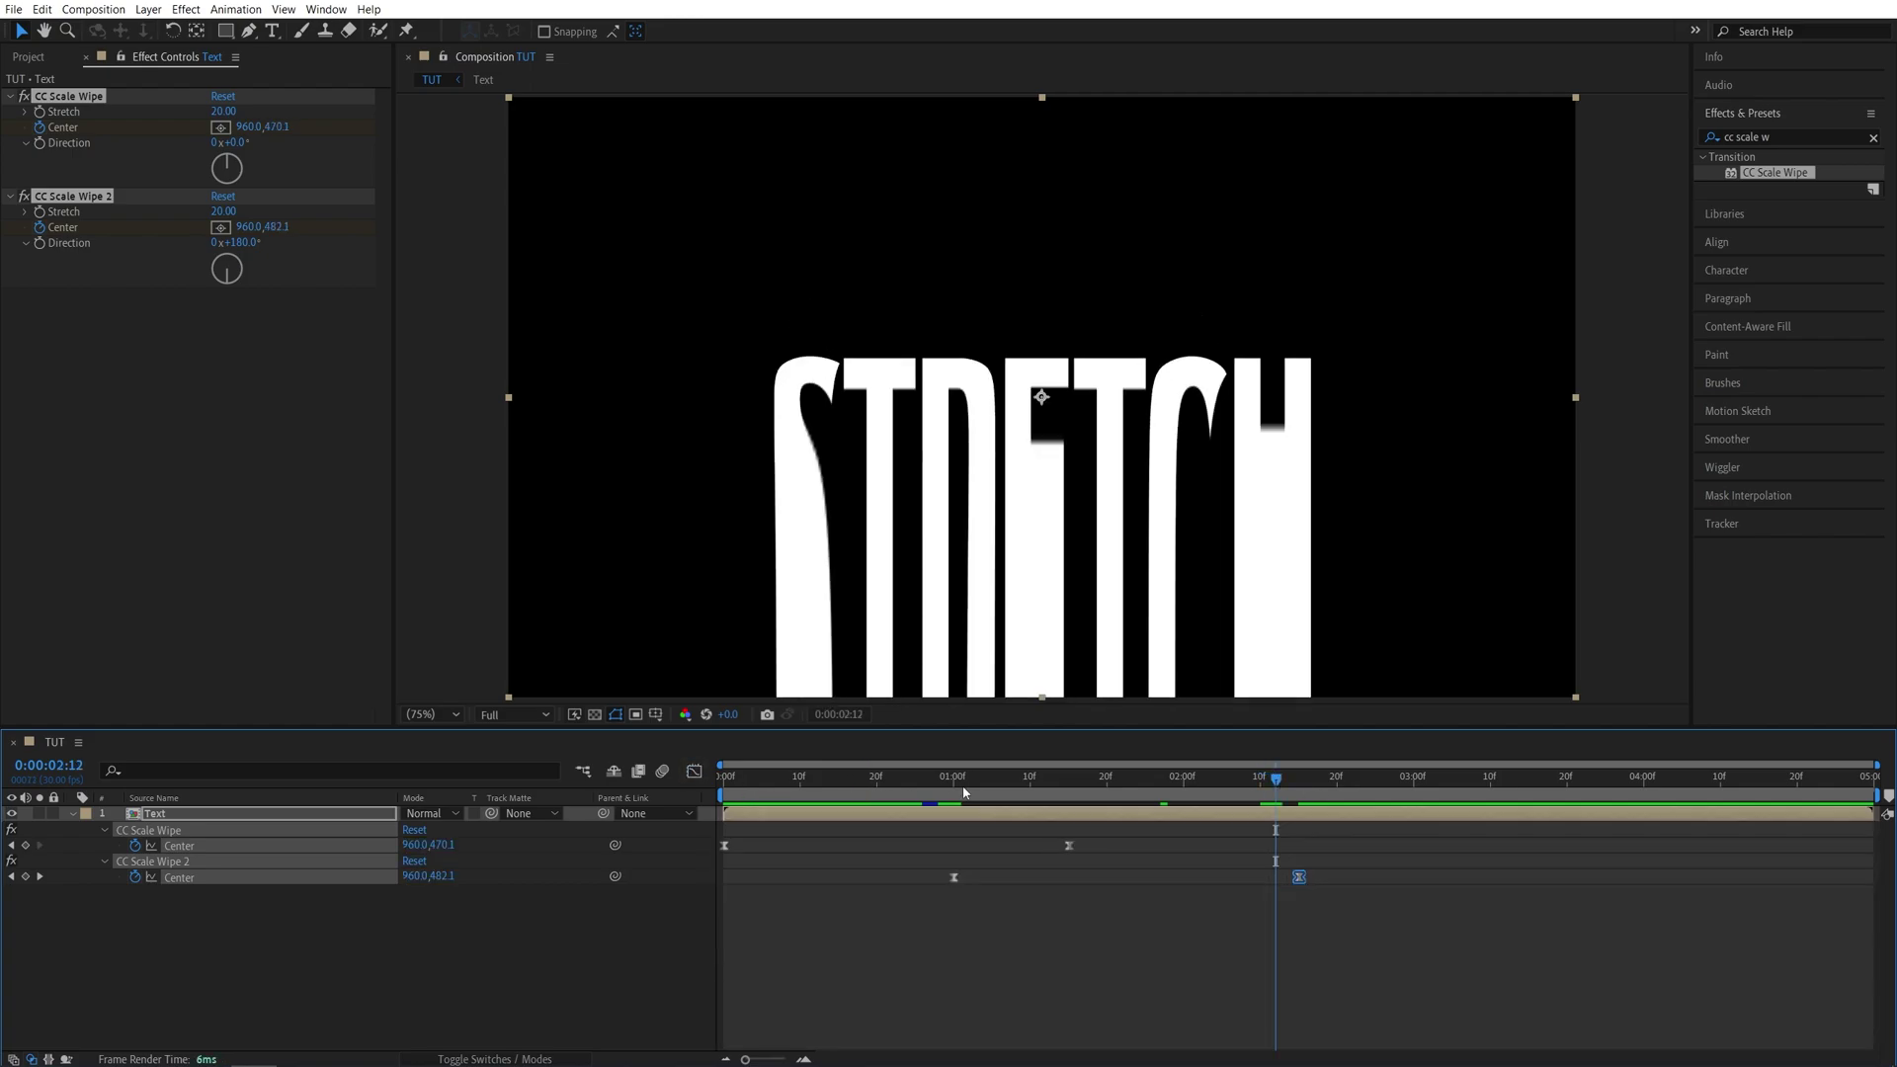
key(Home)
key(space)
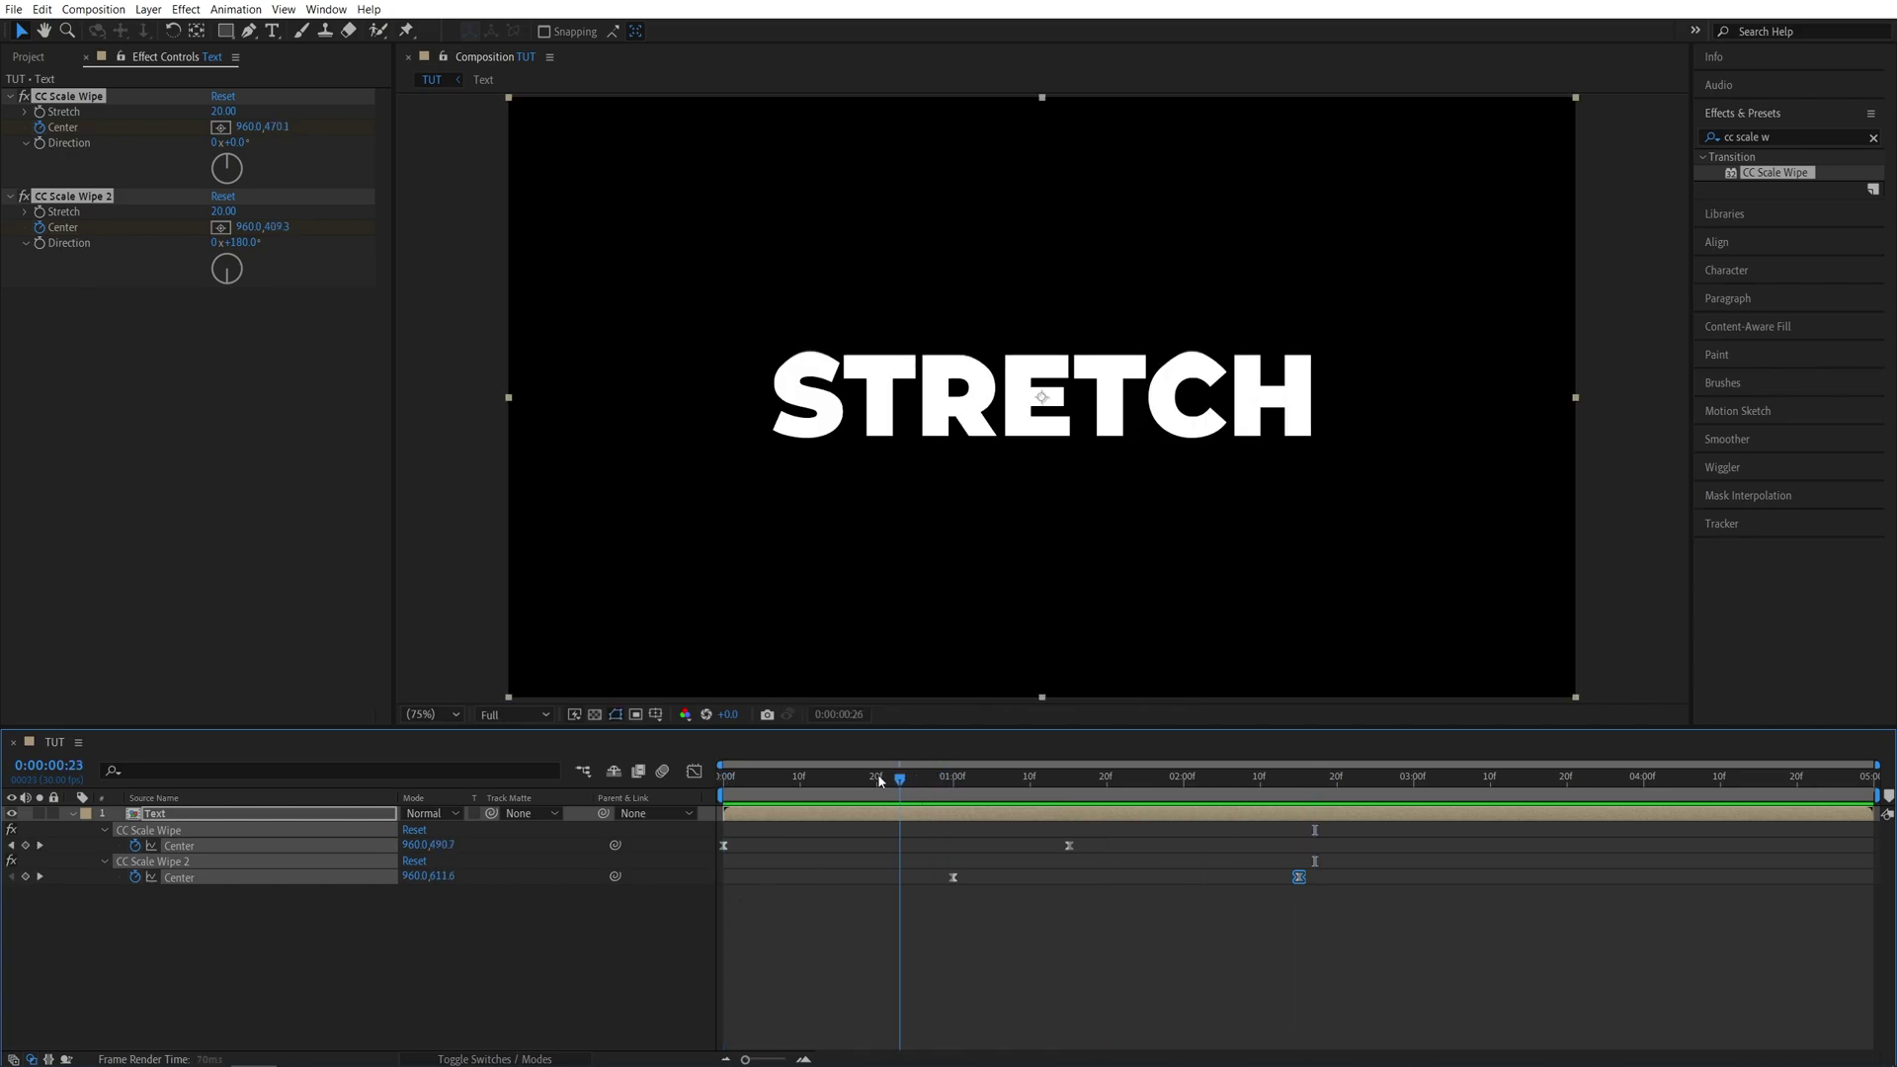
Stop the preview, set the time to one second, and deselect the layer and keyframes.
key(space)
mouse_move(976, 777)
mouse_down()
mouse_move(1031, 778)
mouse_move(955, 785)
mouse_up()
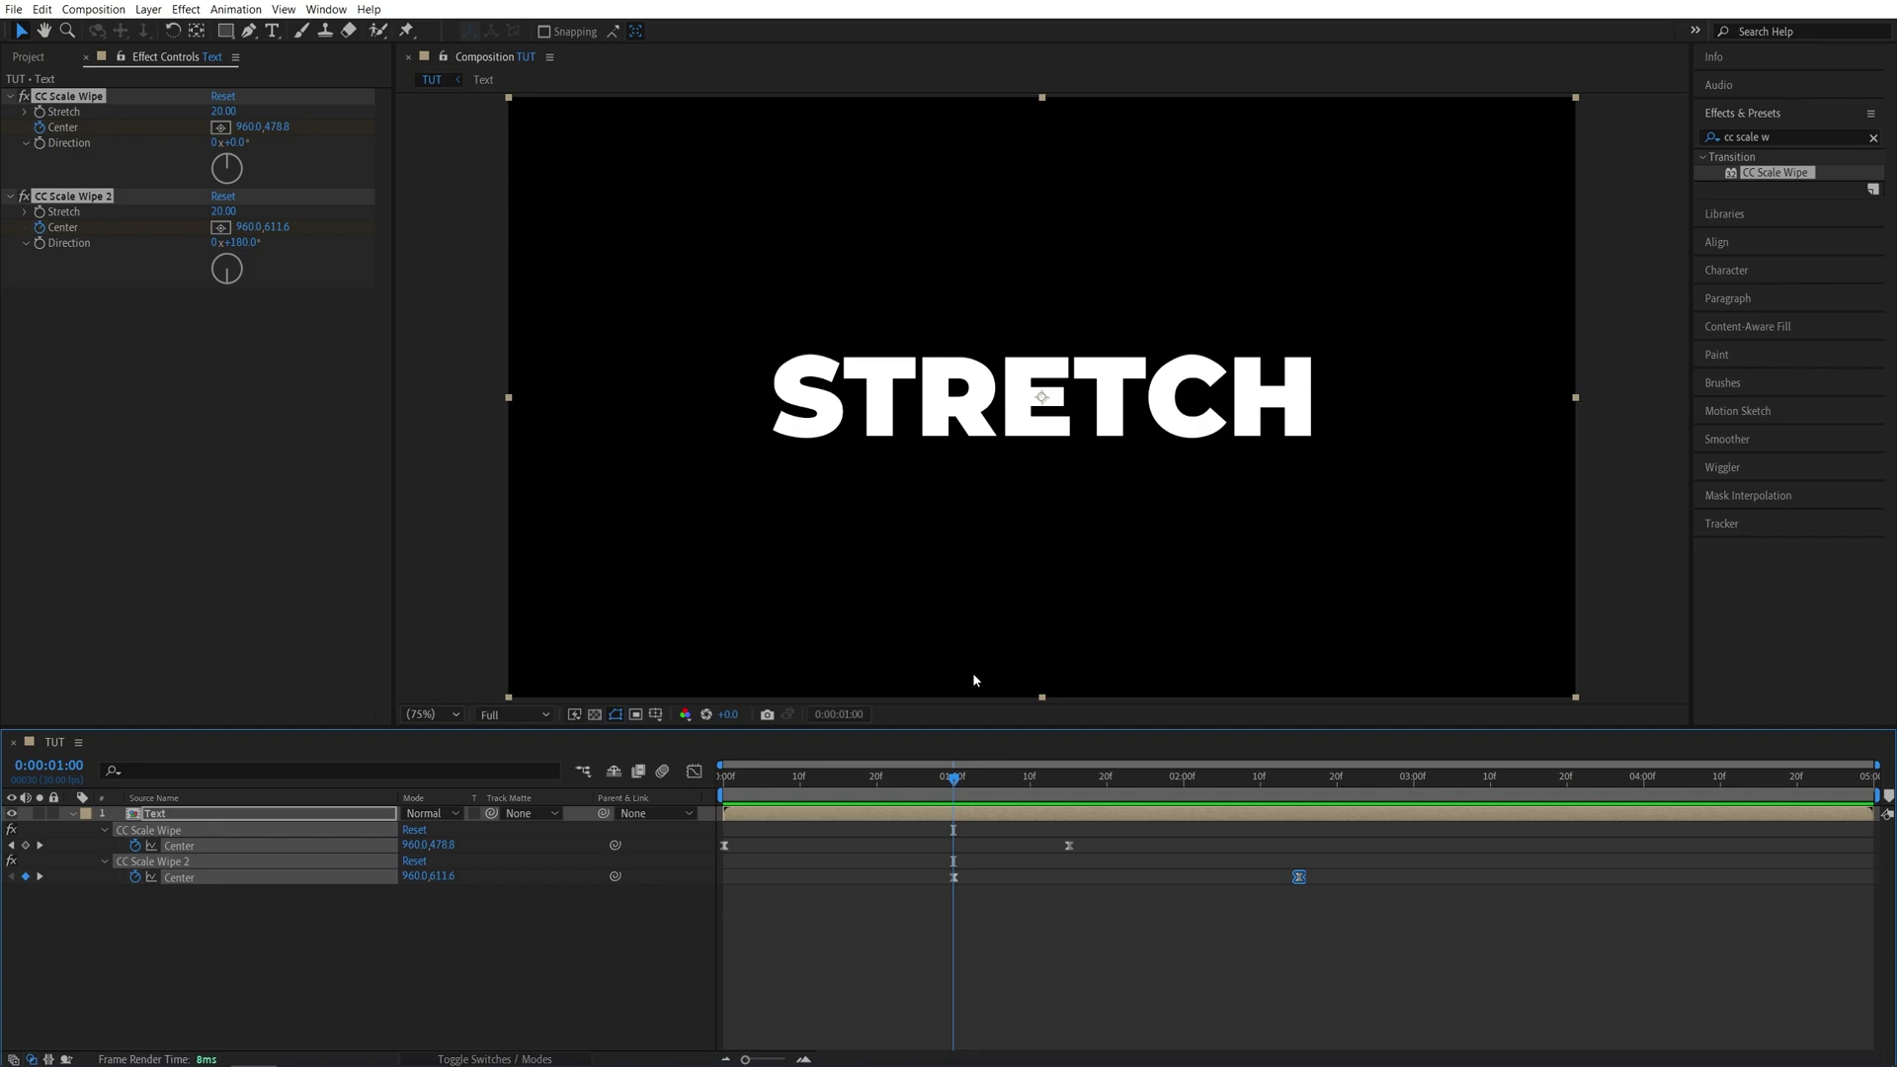
click(608, 947)
Create a dark navy solid named BG (about 000014) and place it below the Text layer.
click(148, 10)
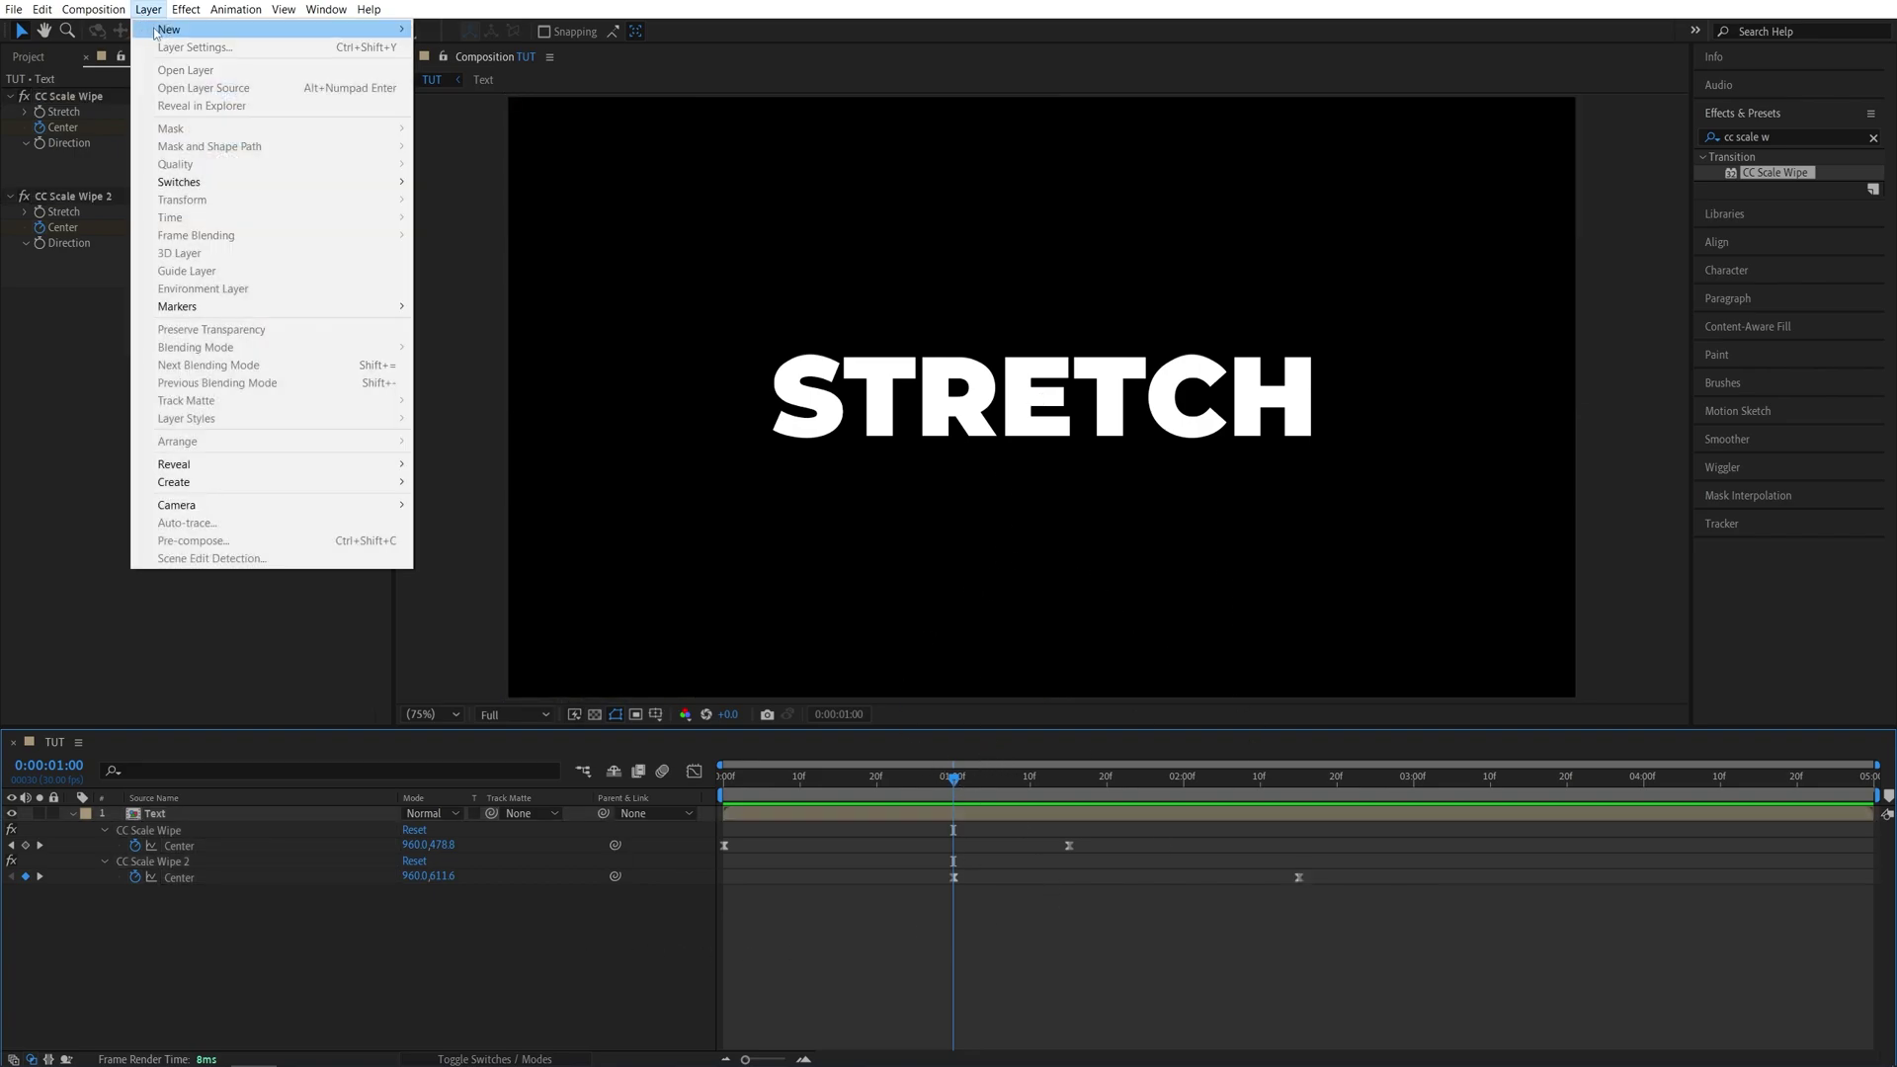
mouse_move(269, 35)
click(508, 47)
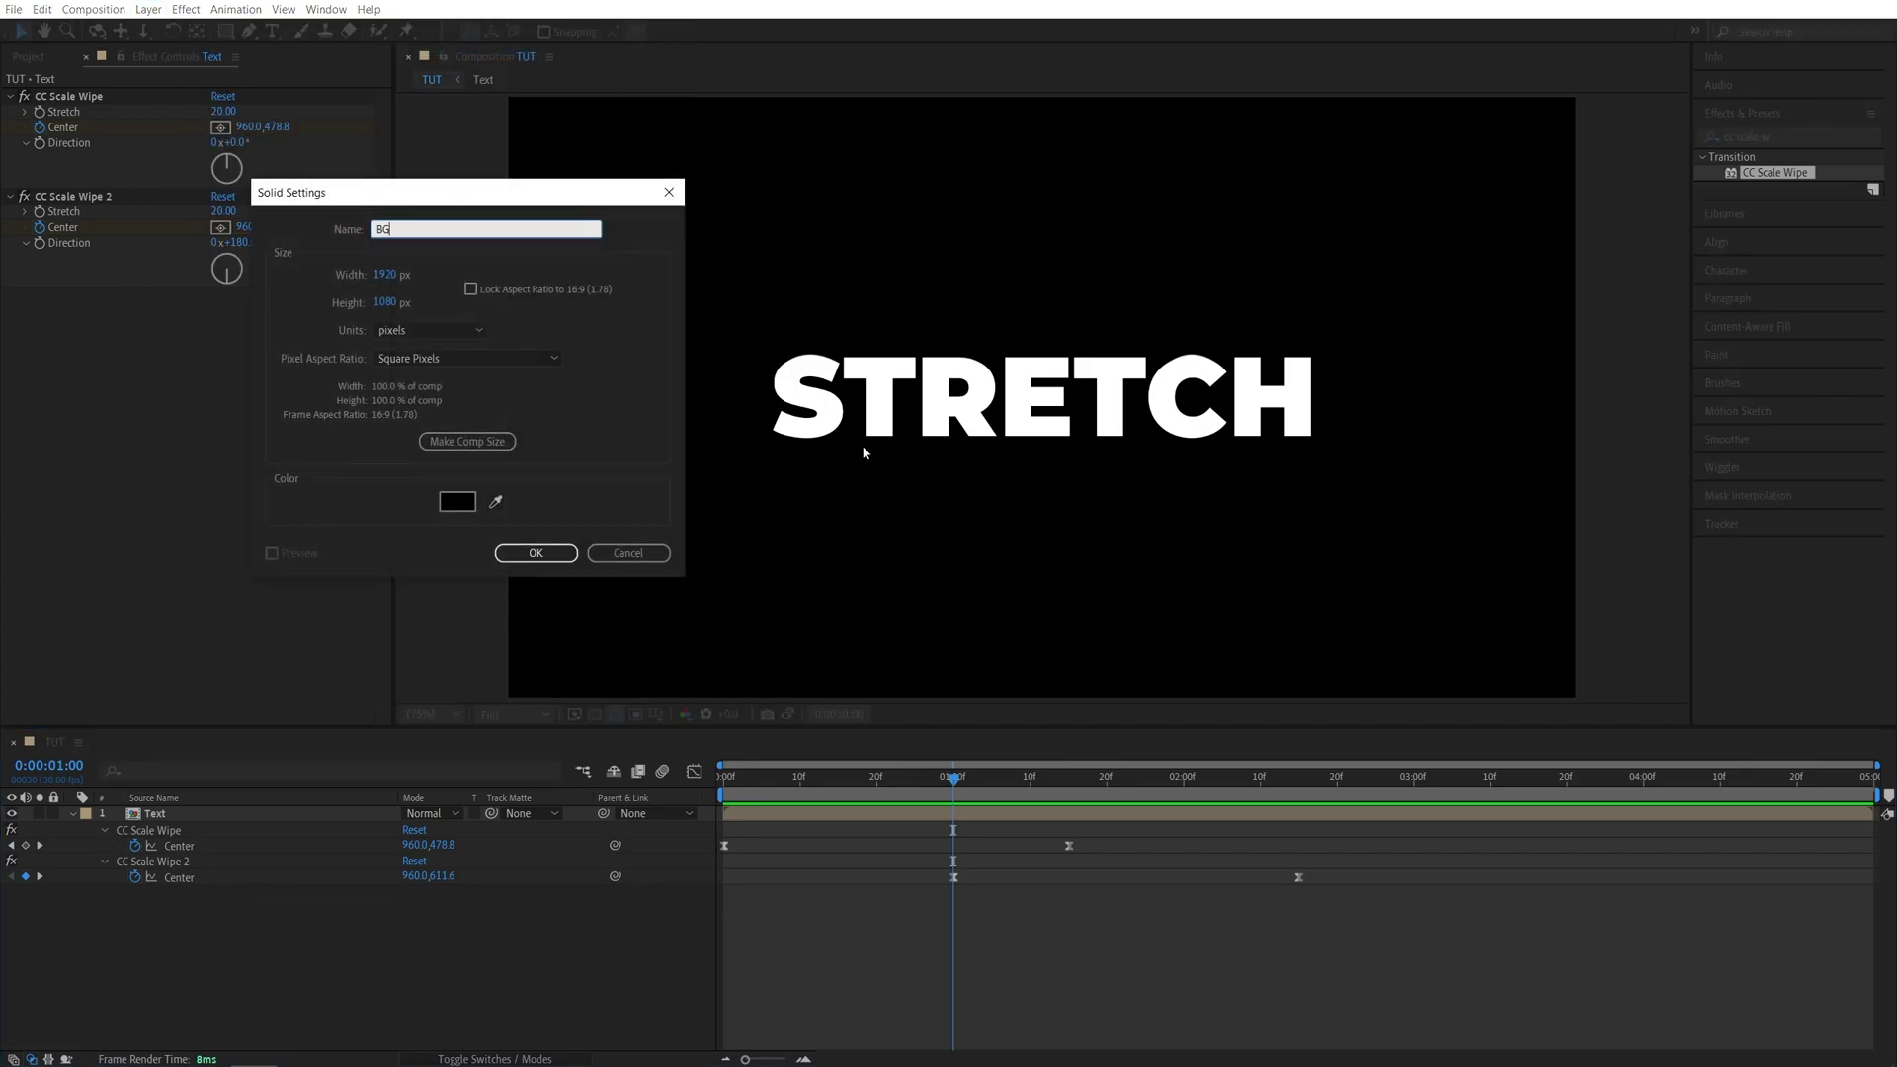
click(456, 500)
text(0000ff)
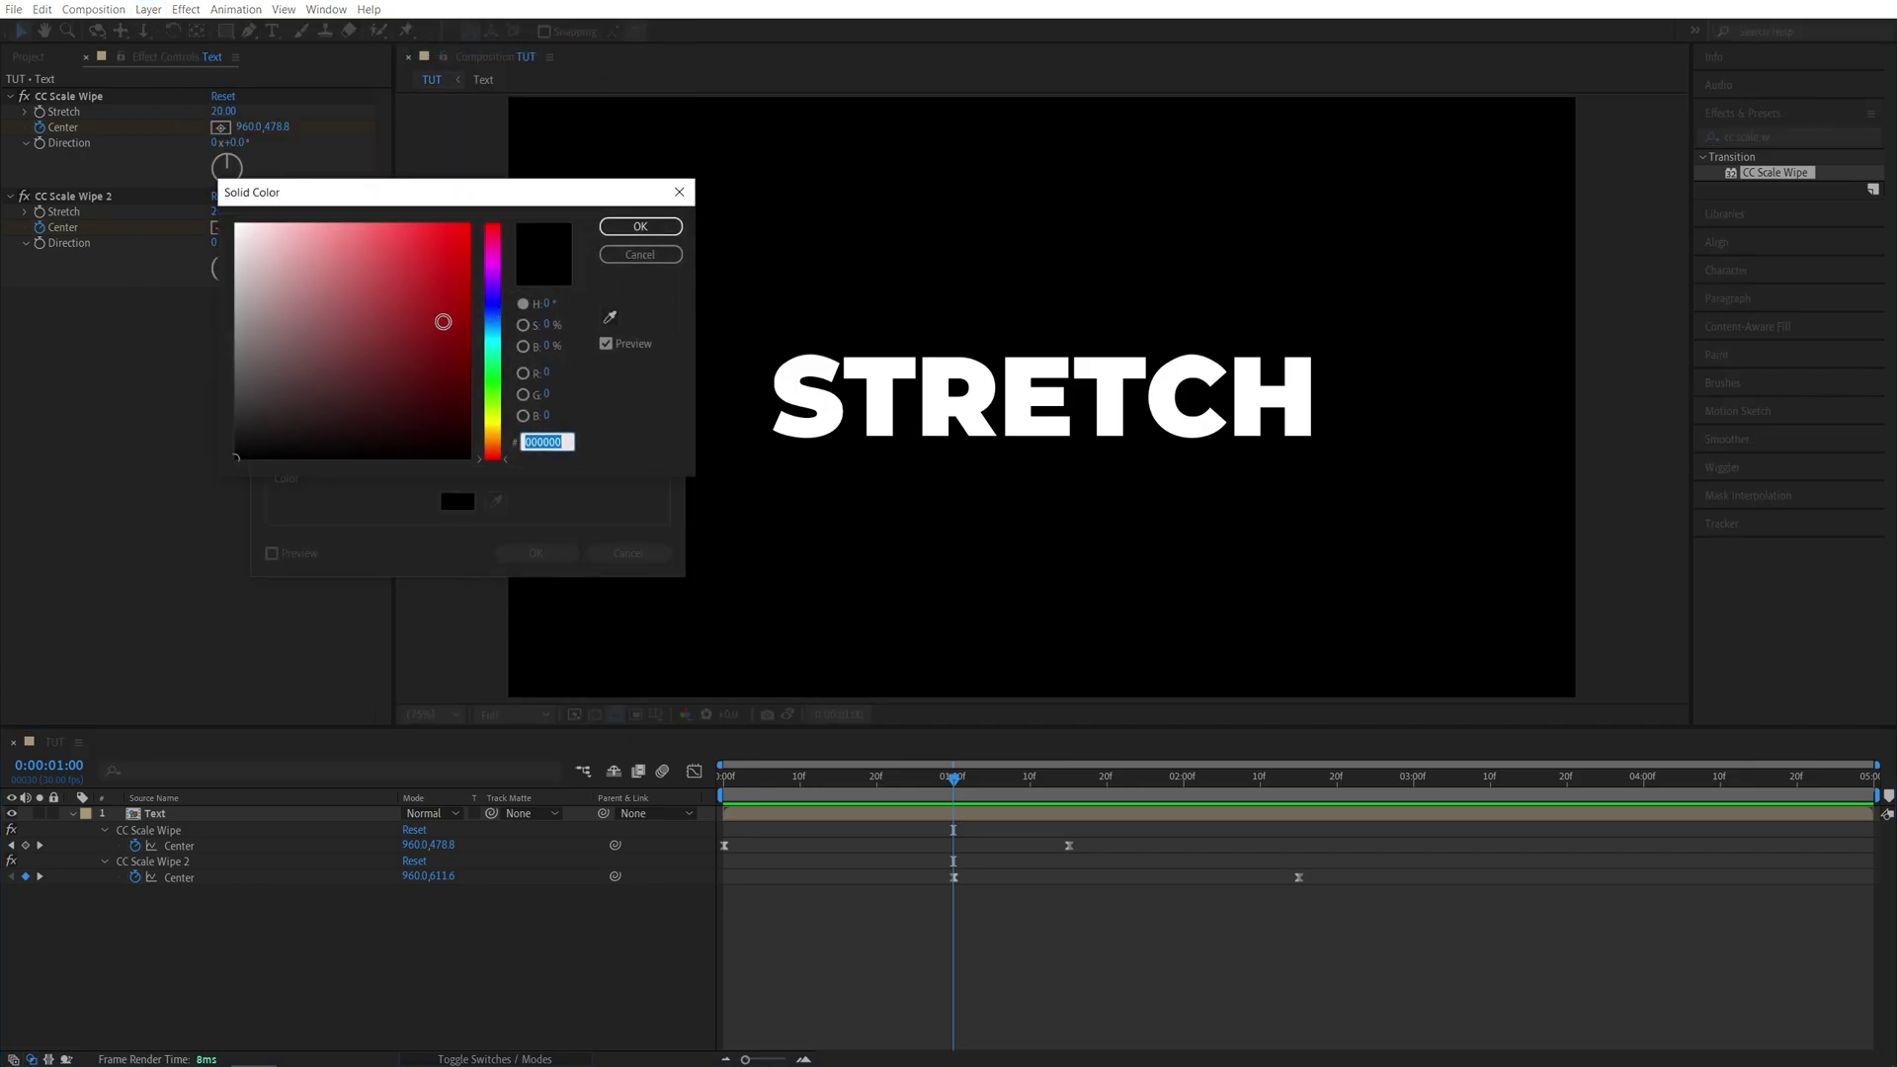
key(Tab)
drag(457, 424, 492, 436)
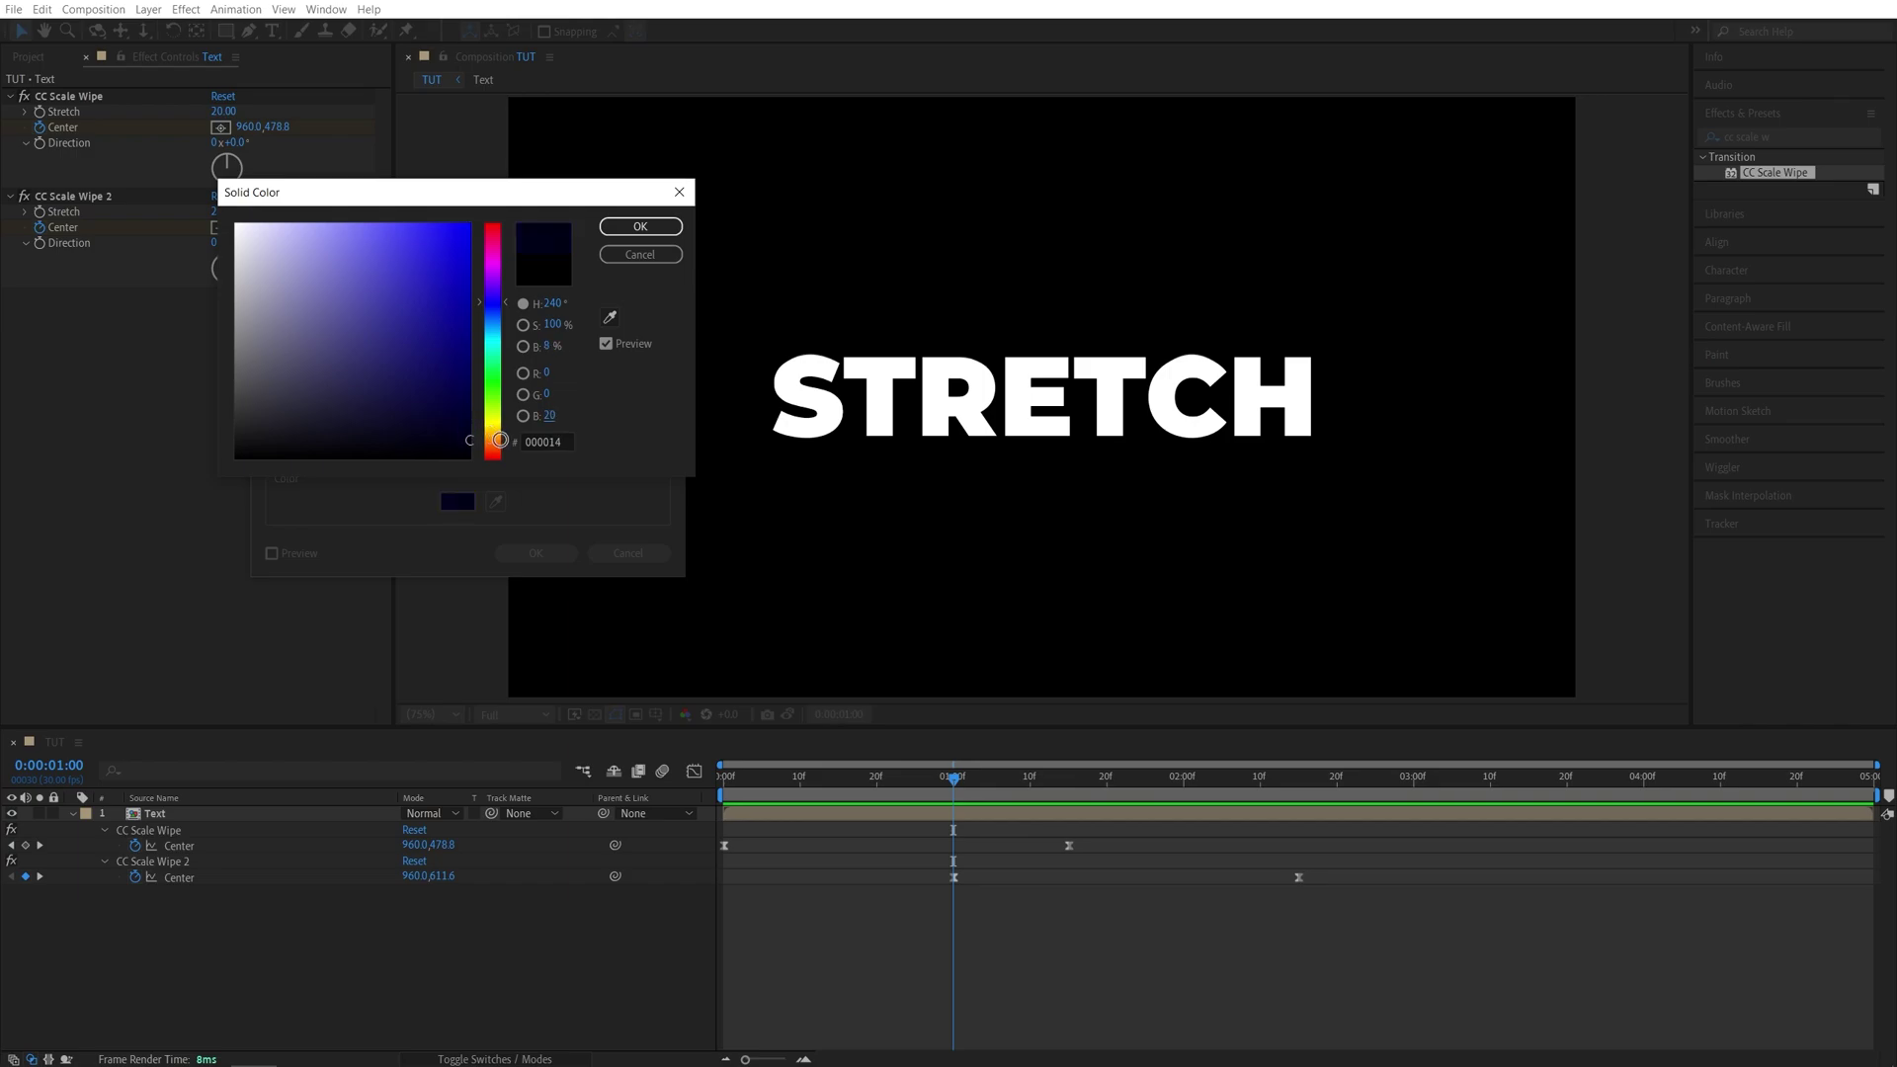
click(640, 226)
click(535, 552)
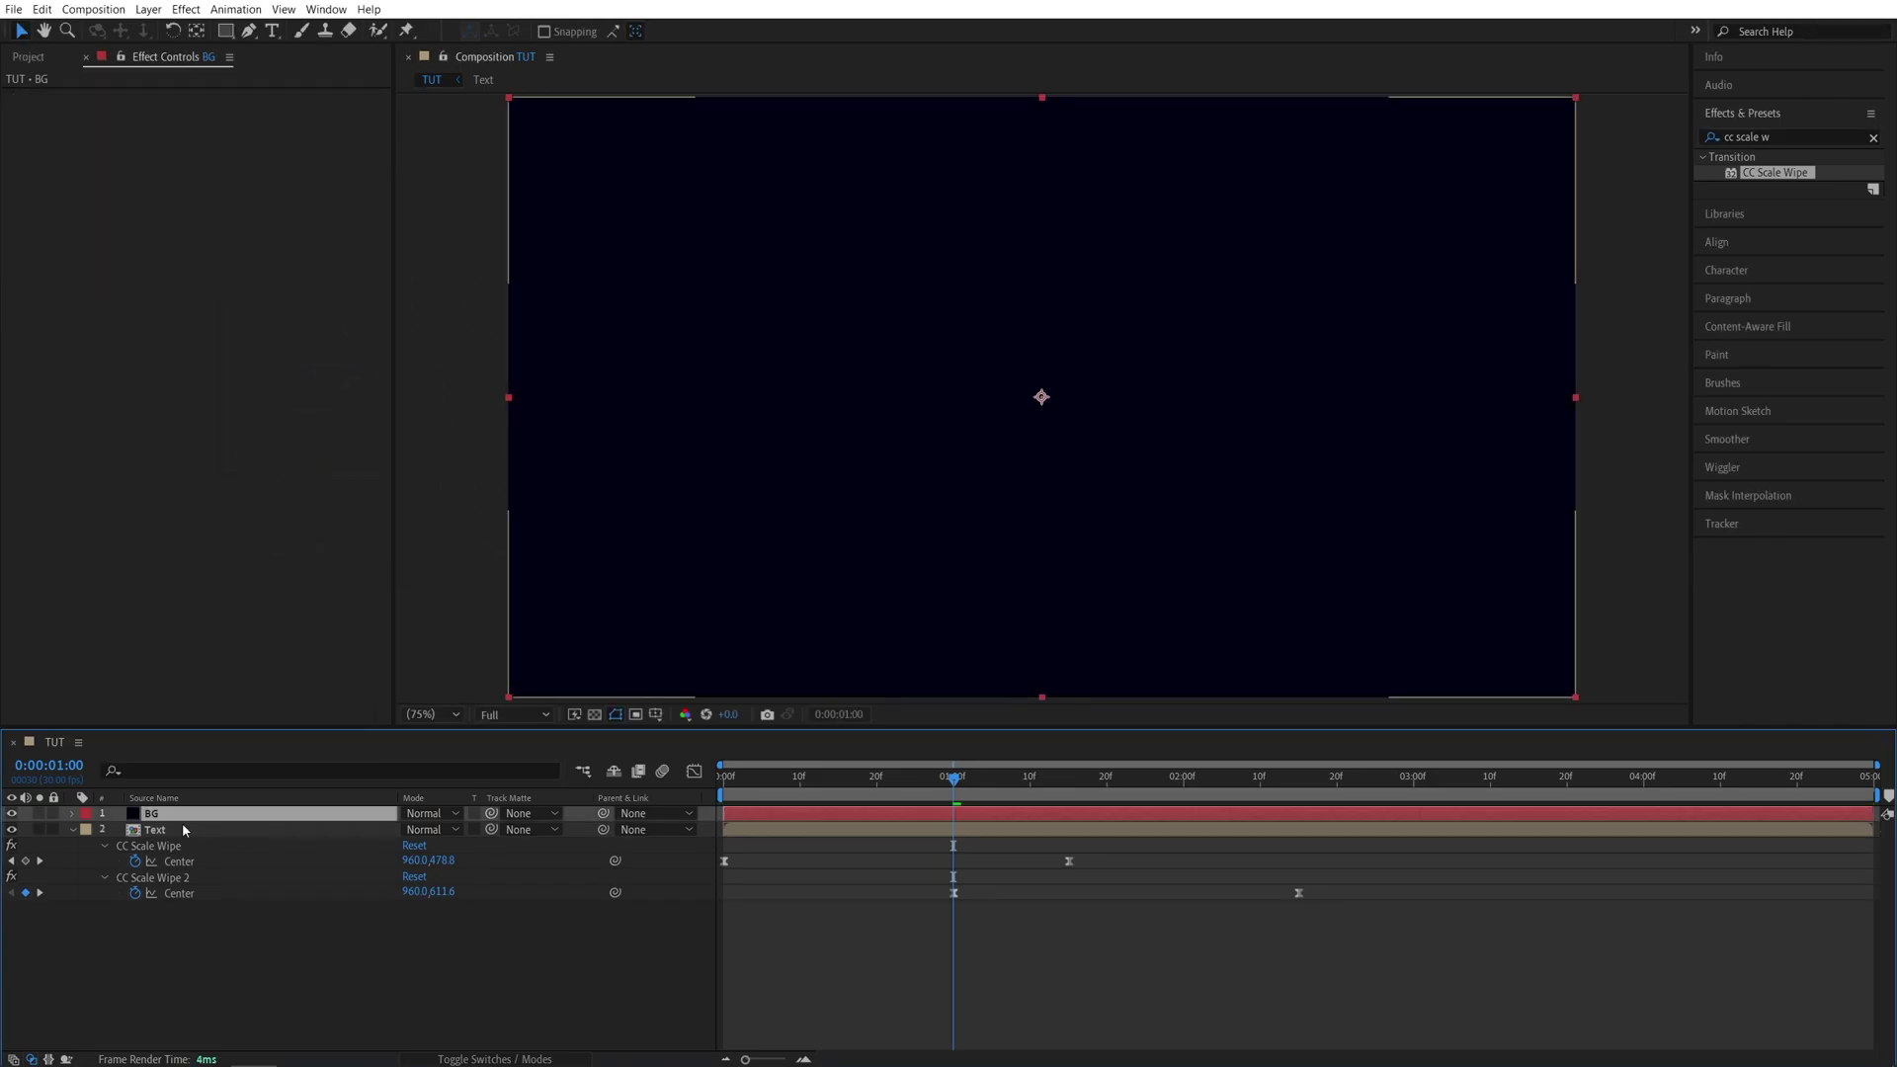
drag(161, 816, 144, 963)
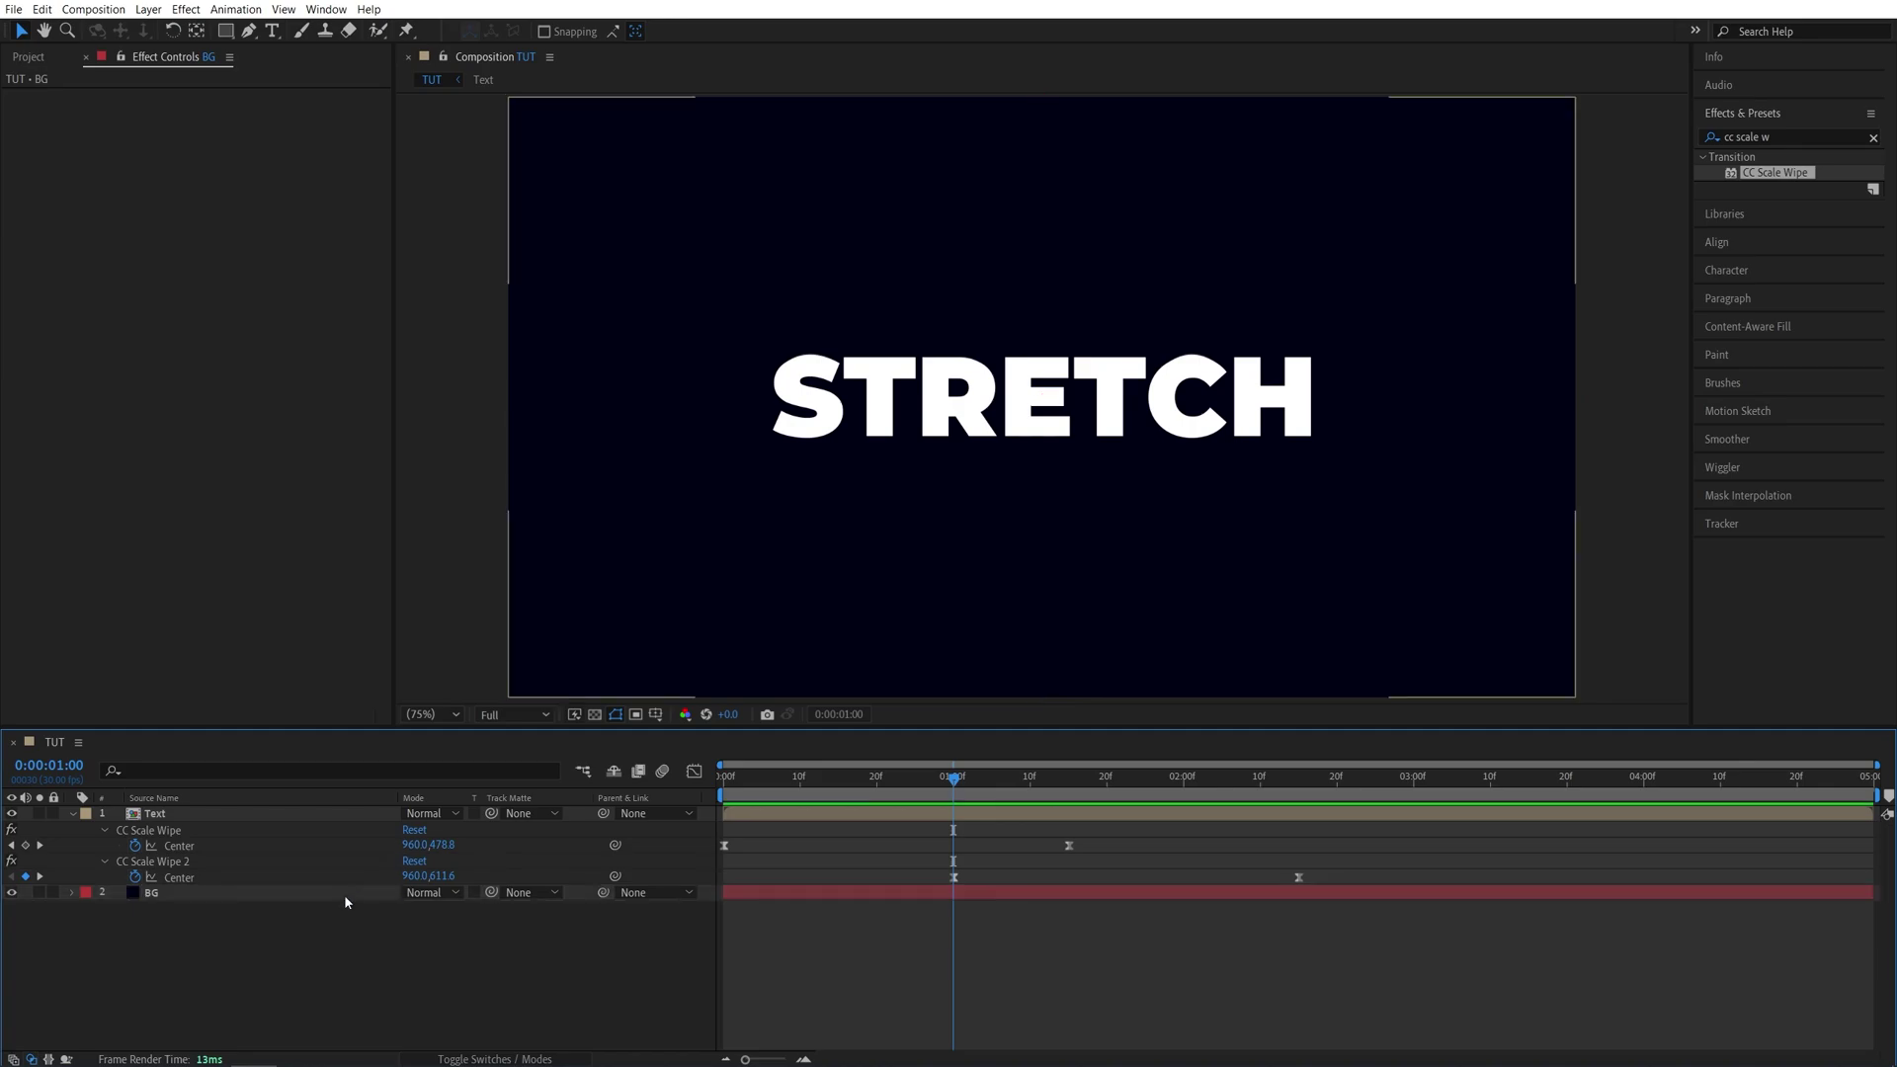
Apply the Wiggle - position preset from Effects & Presets to the Text layer.
click(1792, 137)
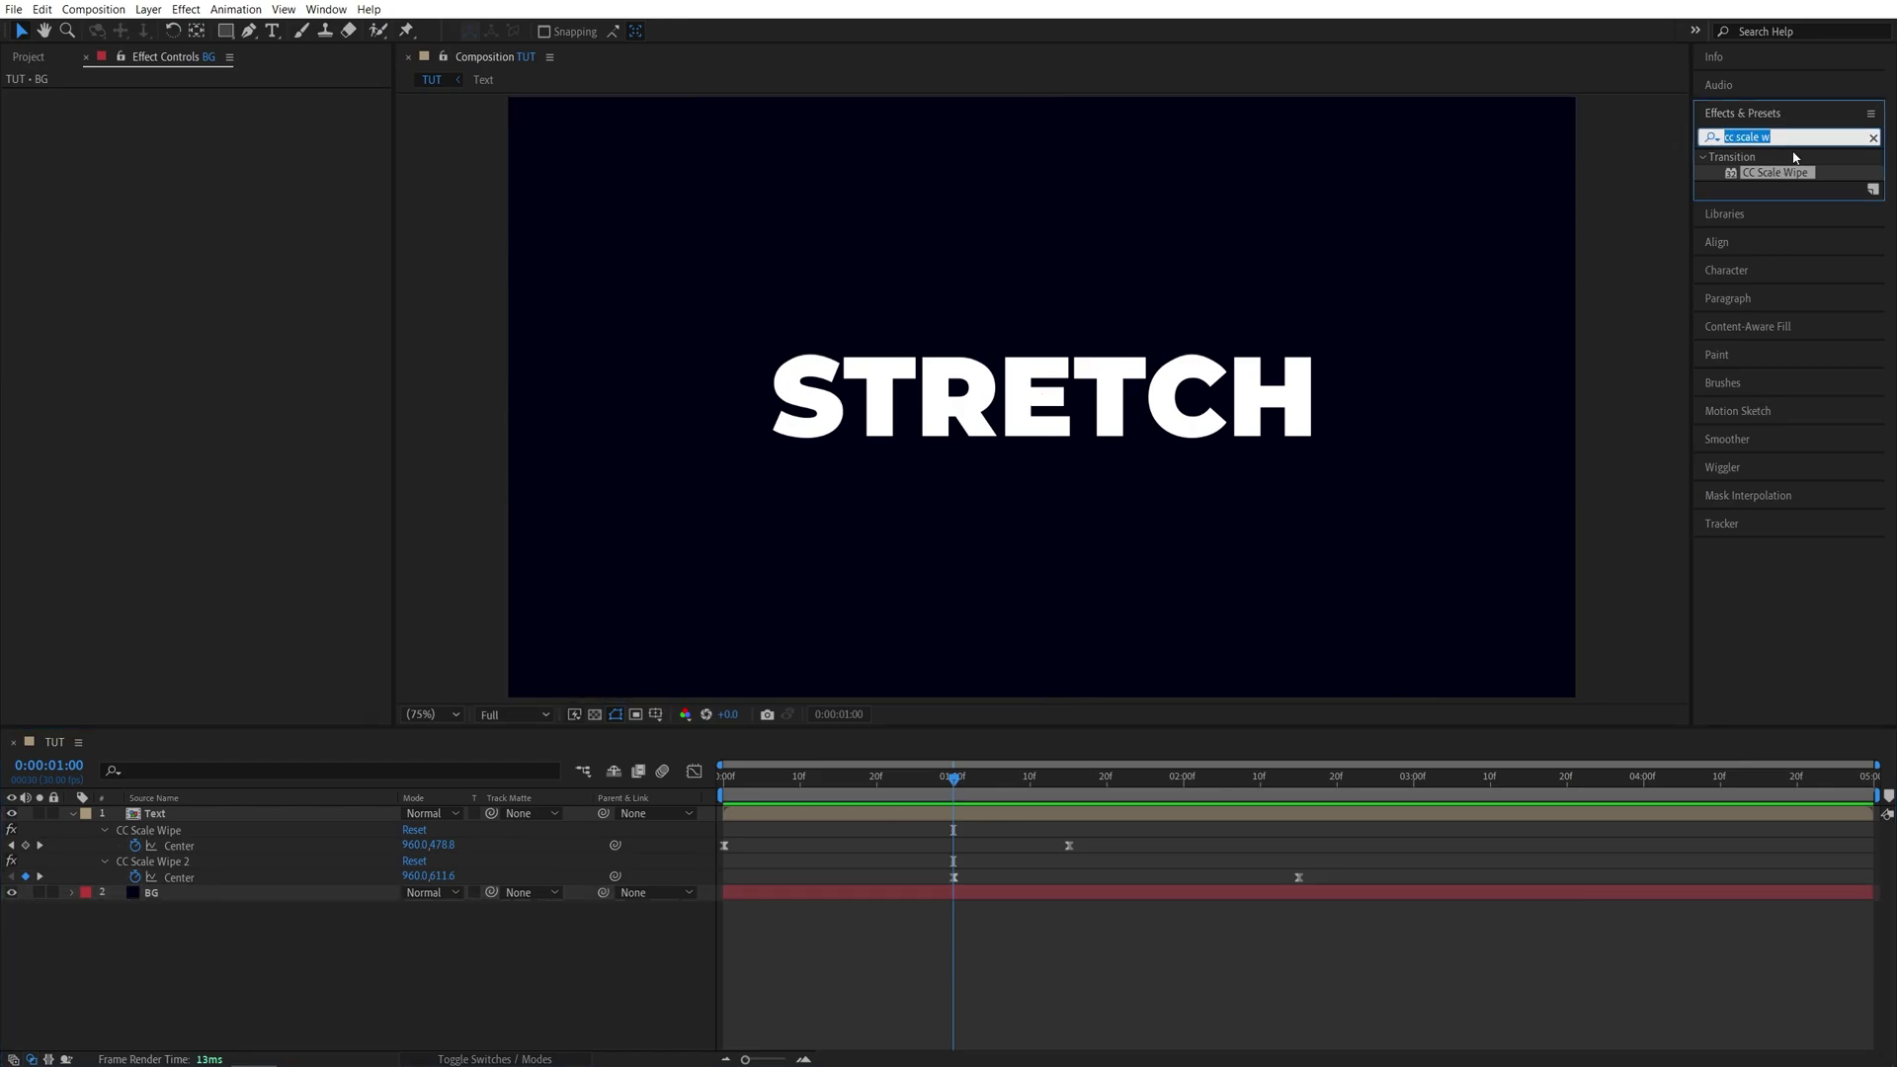
text(wiggle)
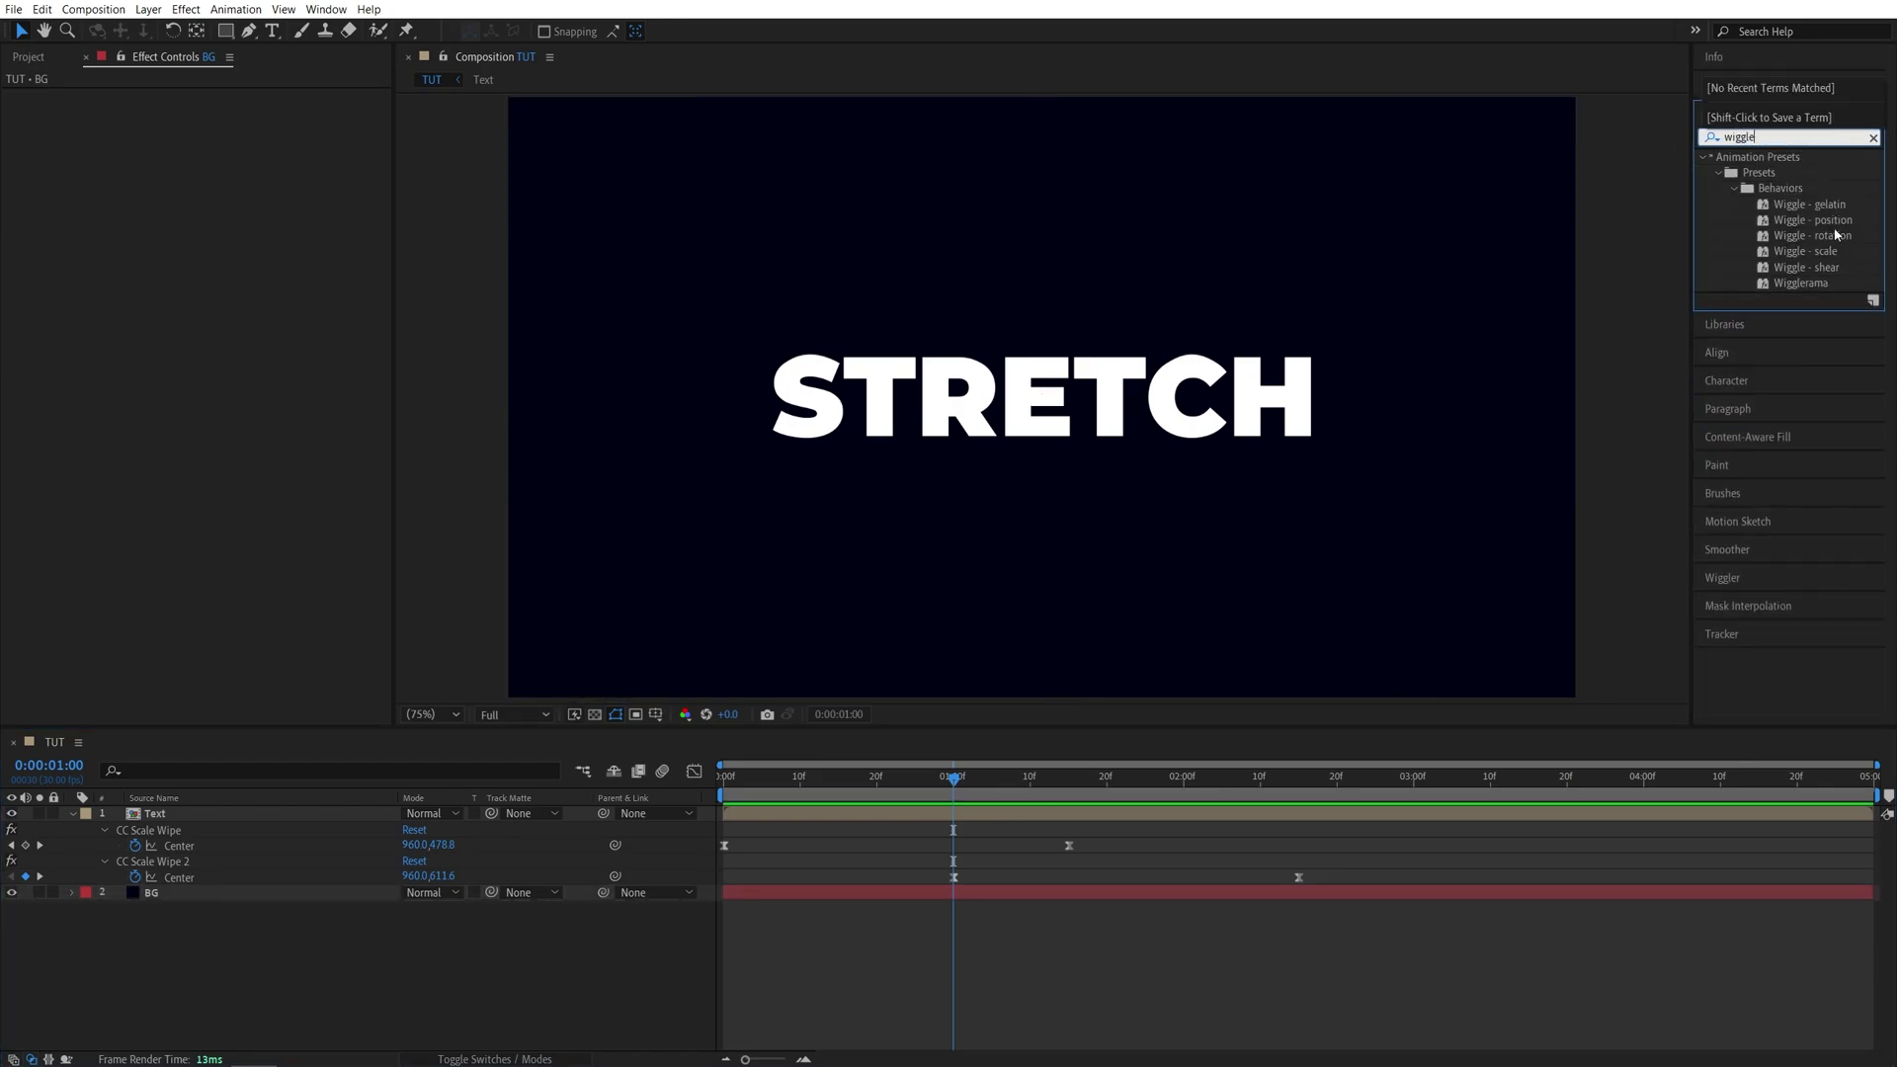
drag(1818, 221, 148, 813)
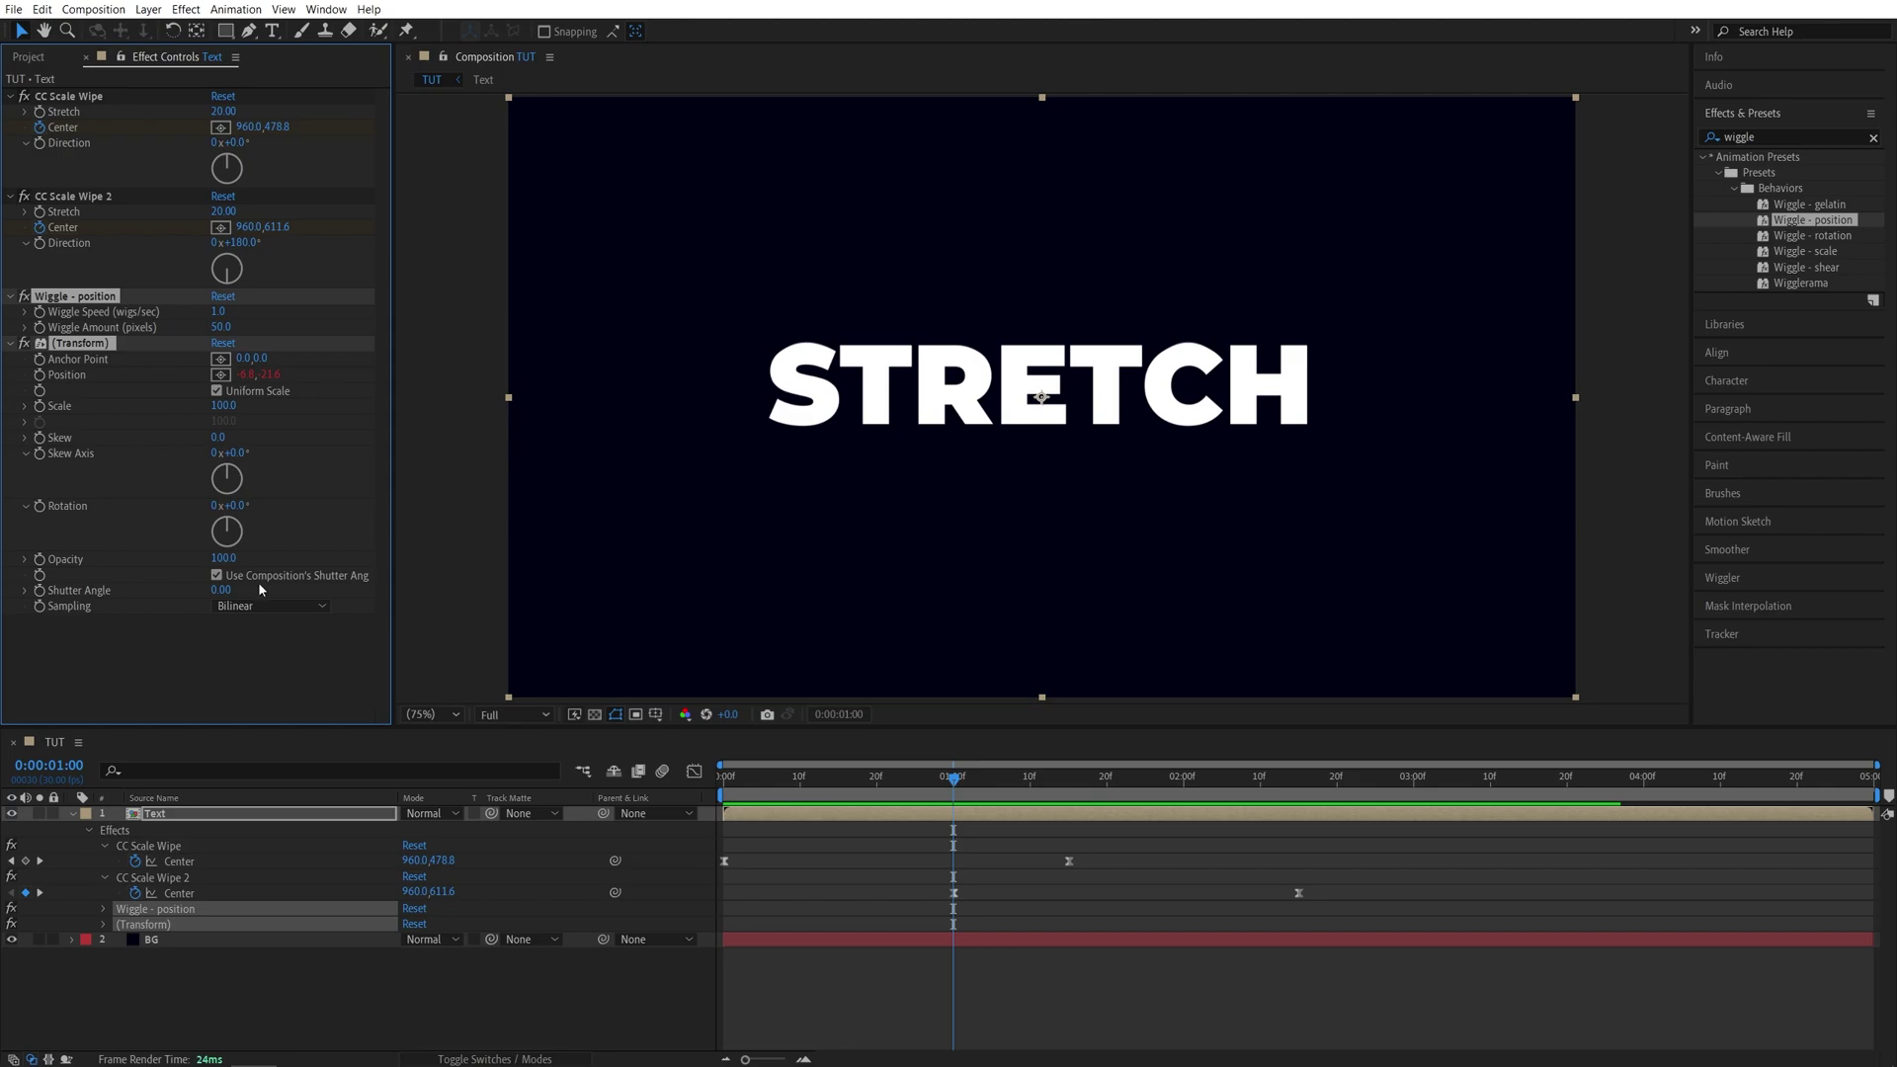
click(262, 647)
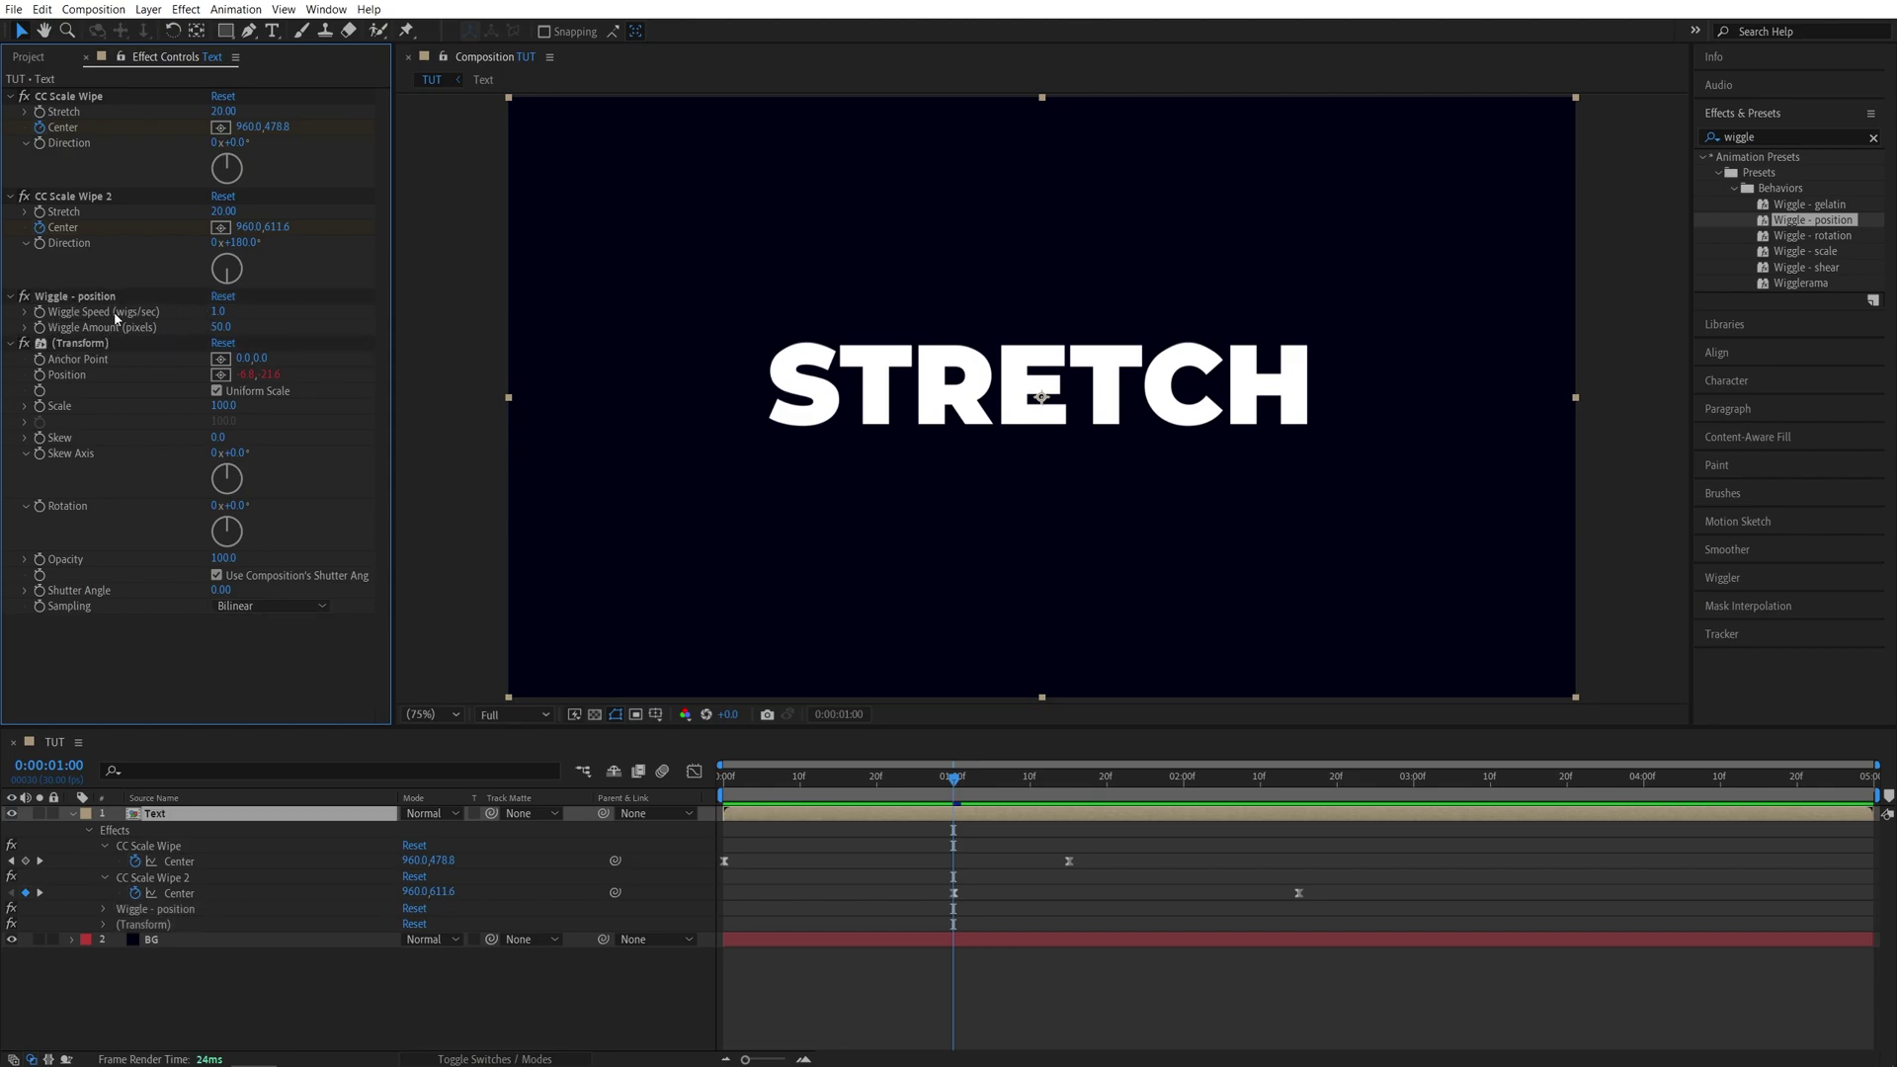
Set Wiggle Speed to 0.5 and Wiggle Amount to 10, then preview the drifting text.
click(217, 311)
key(Return)
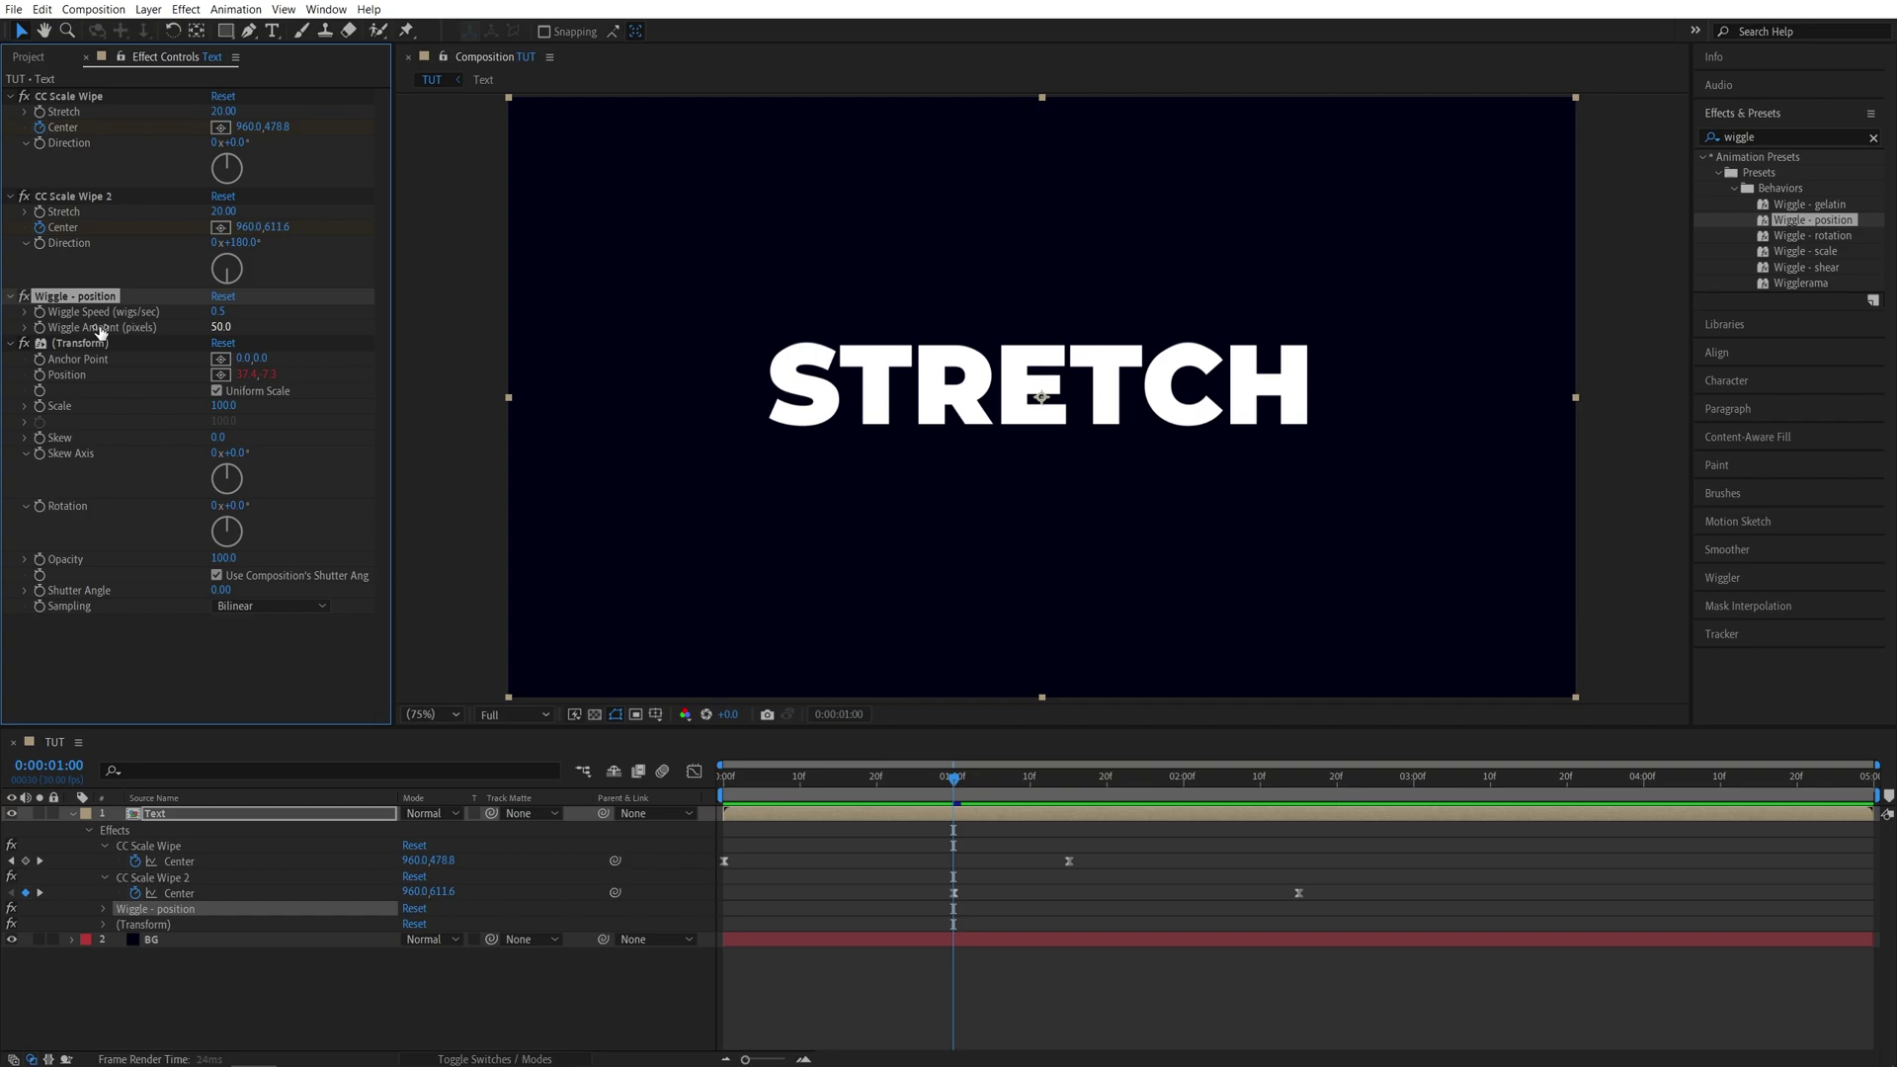
click(220, 327)
text(10)
key(Return)
key(space)
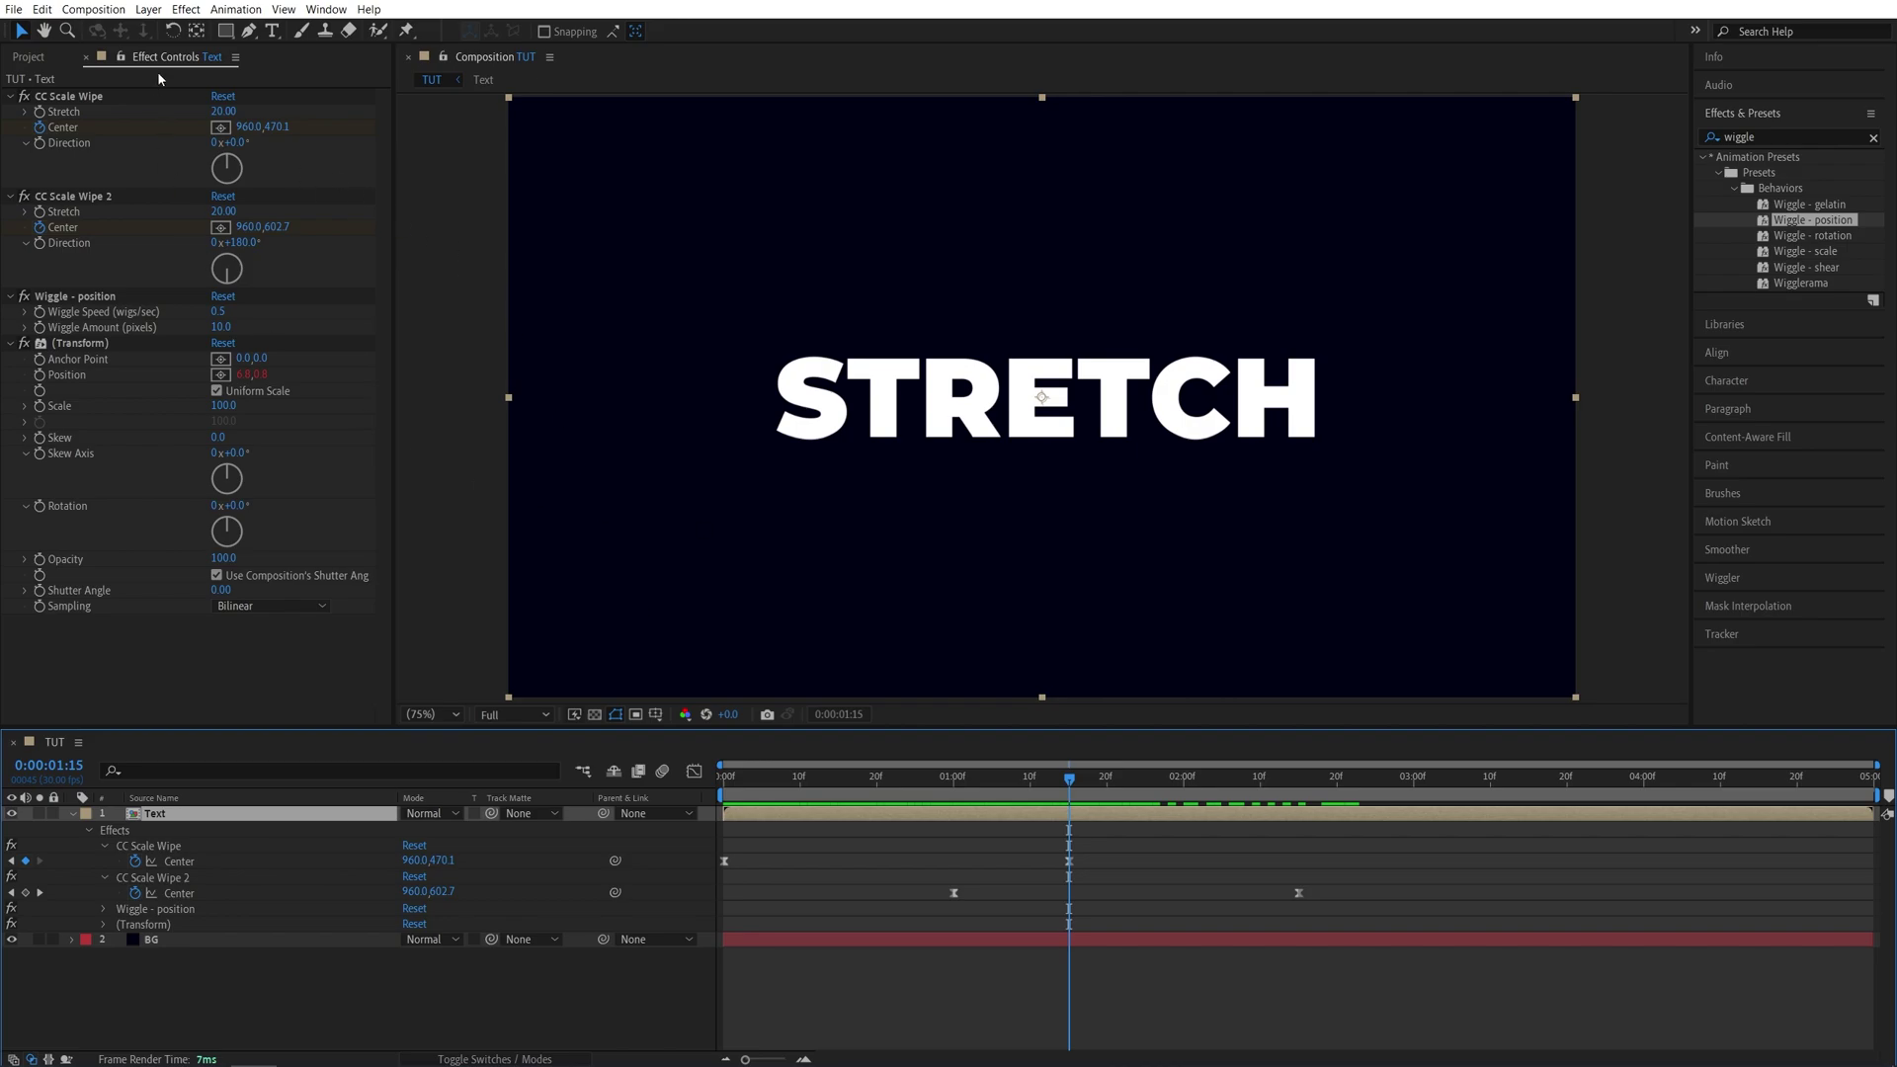
Create a new adjustment layer at the top and apply the Glow effect to it.
click(148, 9)
mouse_move(164, 30)
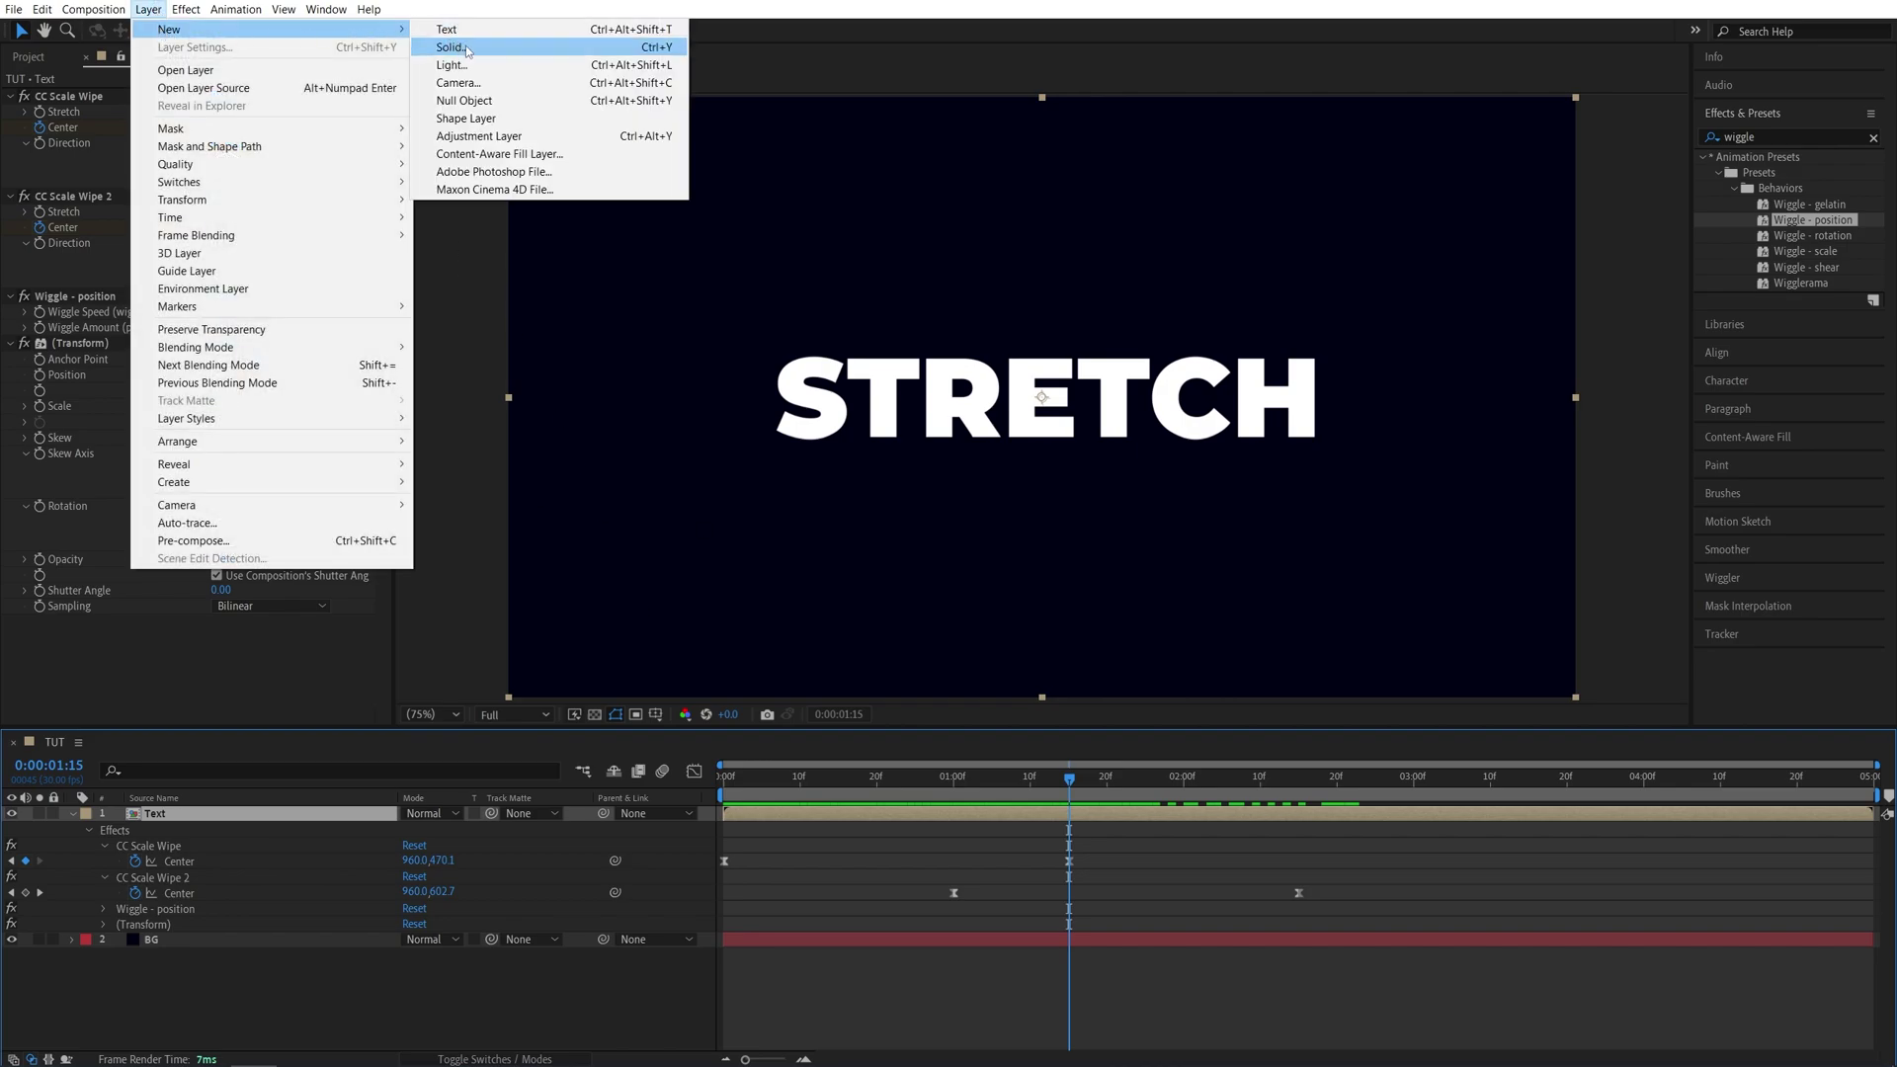
click(480, 135)
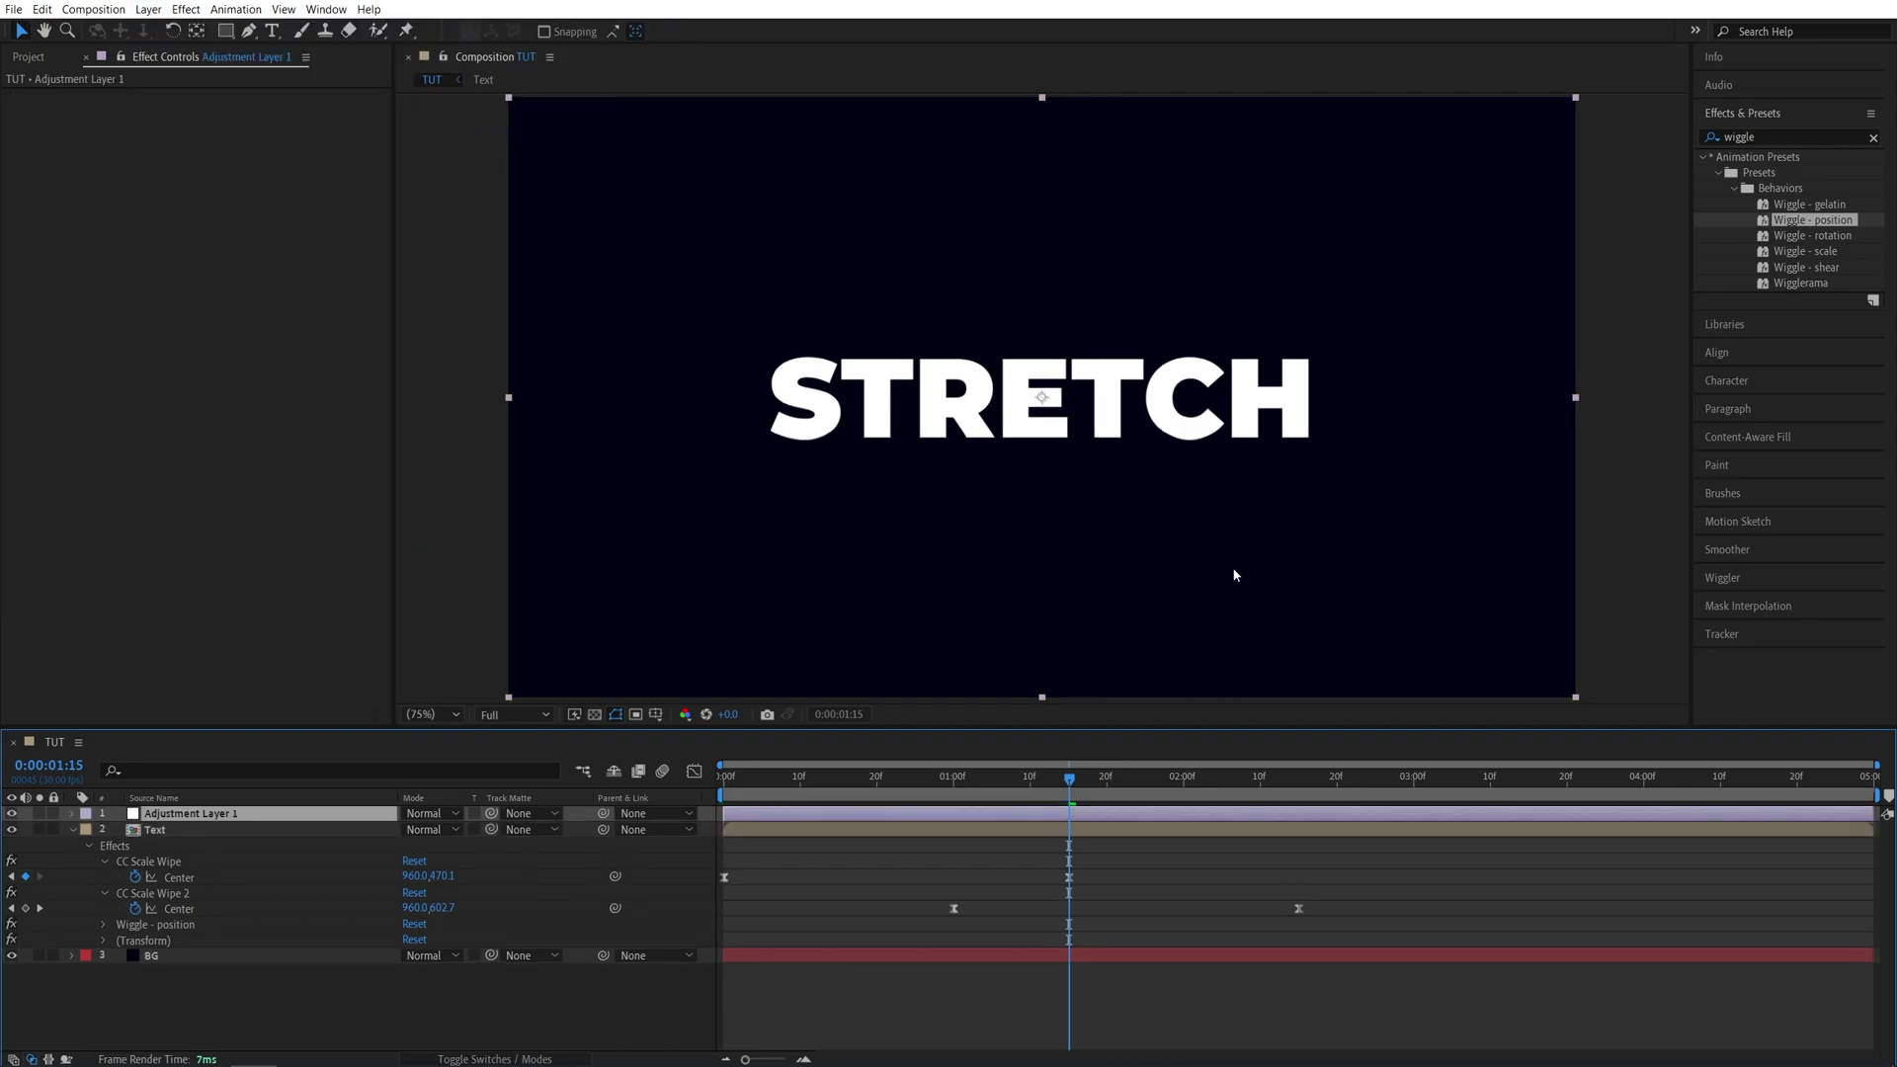
click(1778, 136)
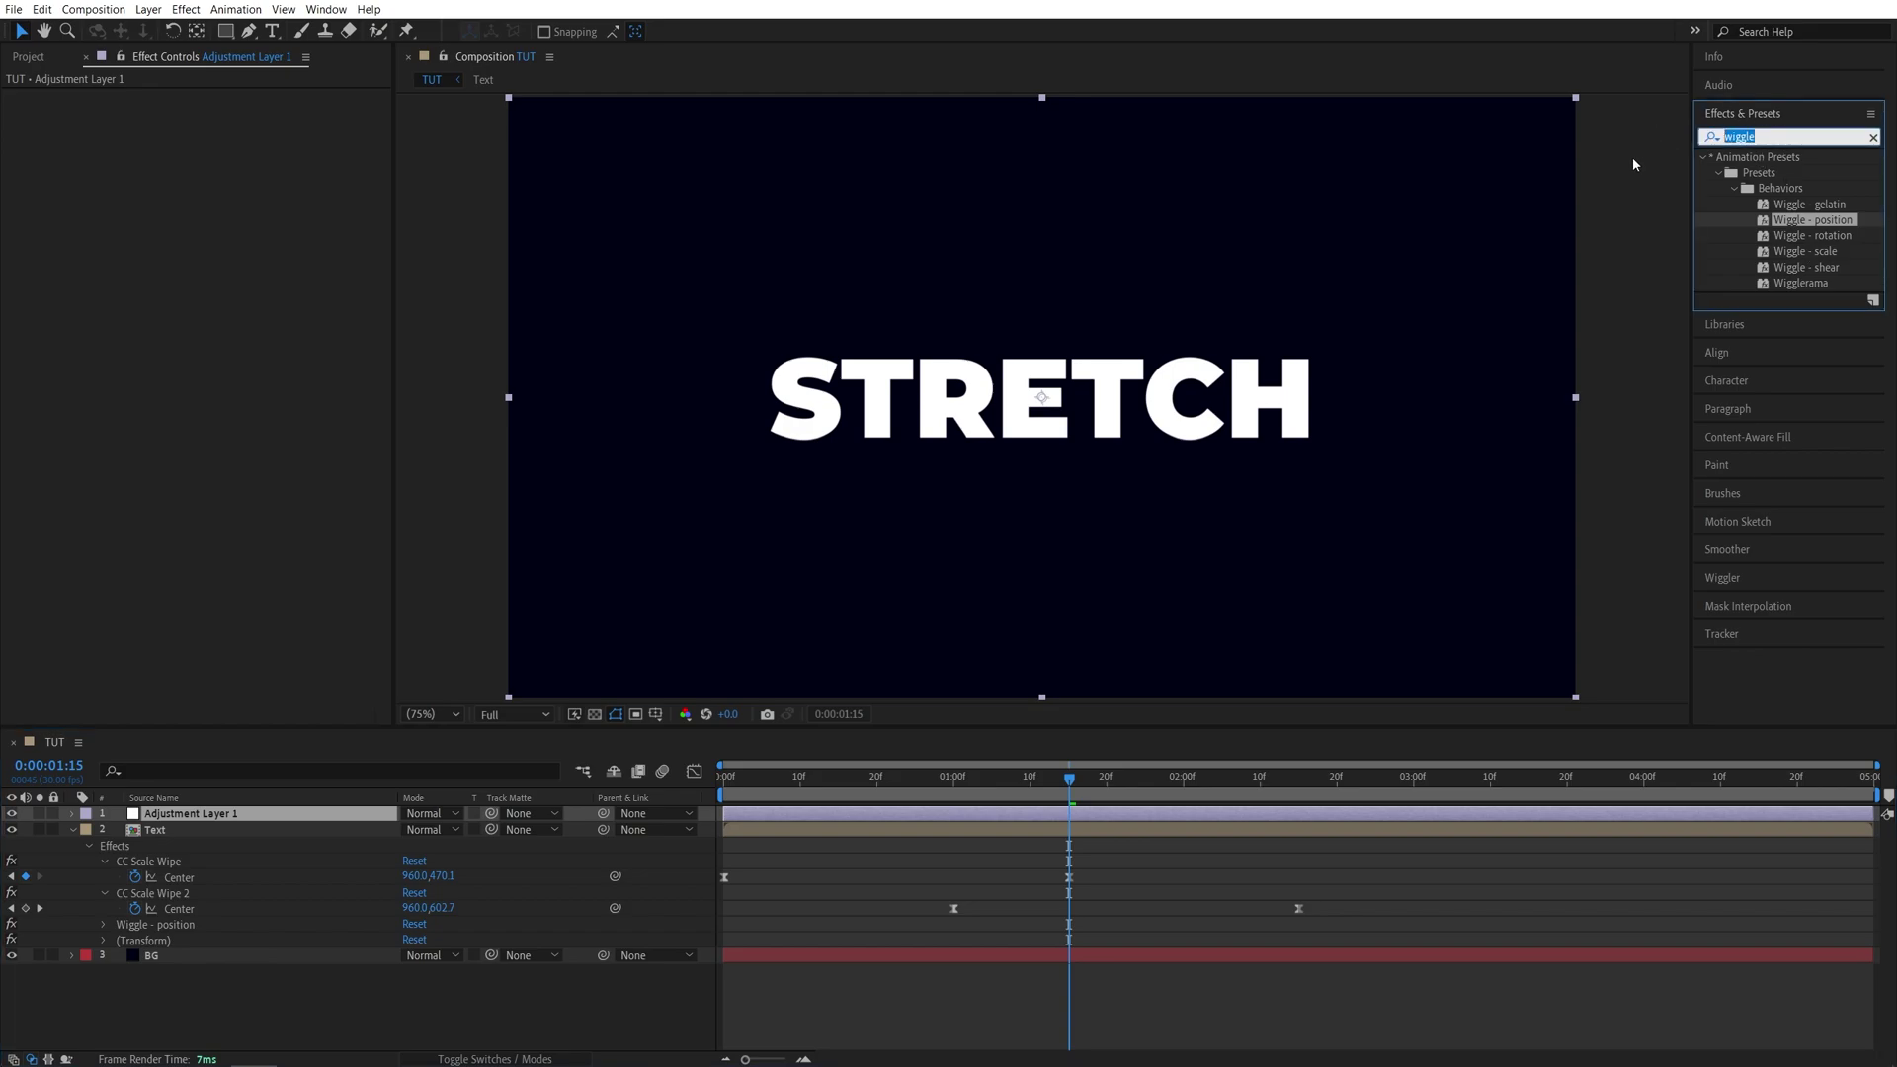
text(glow)
drag(1770, 497, 170, 813)
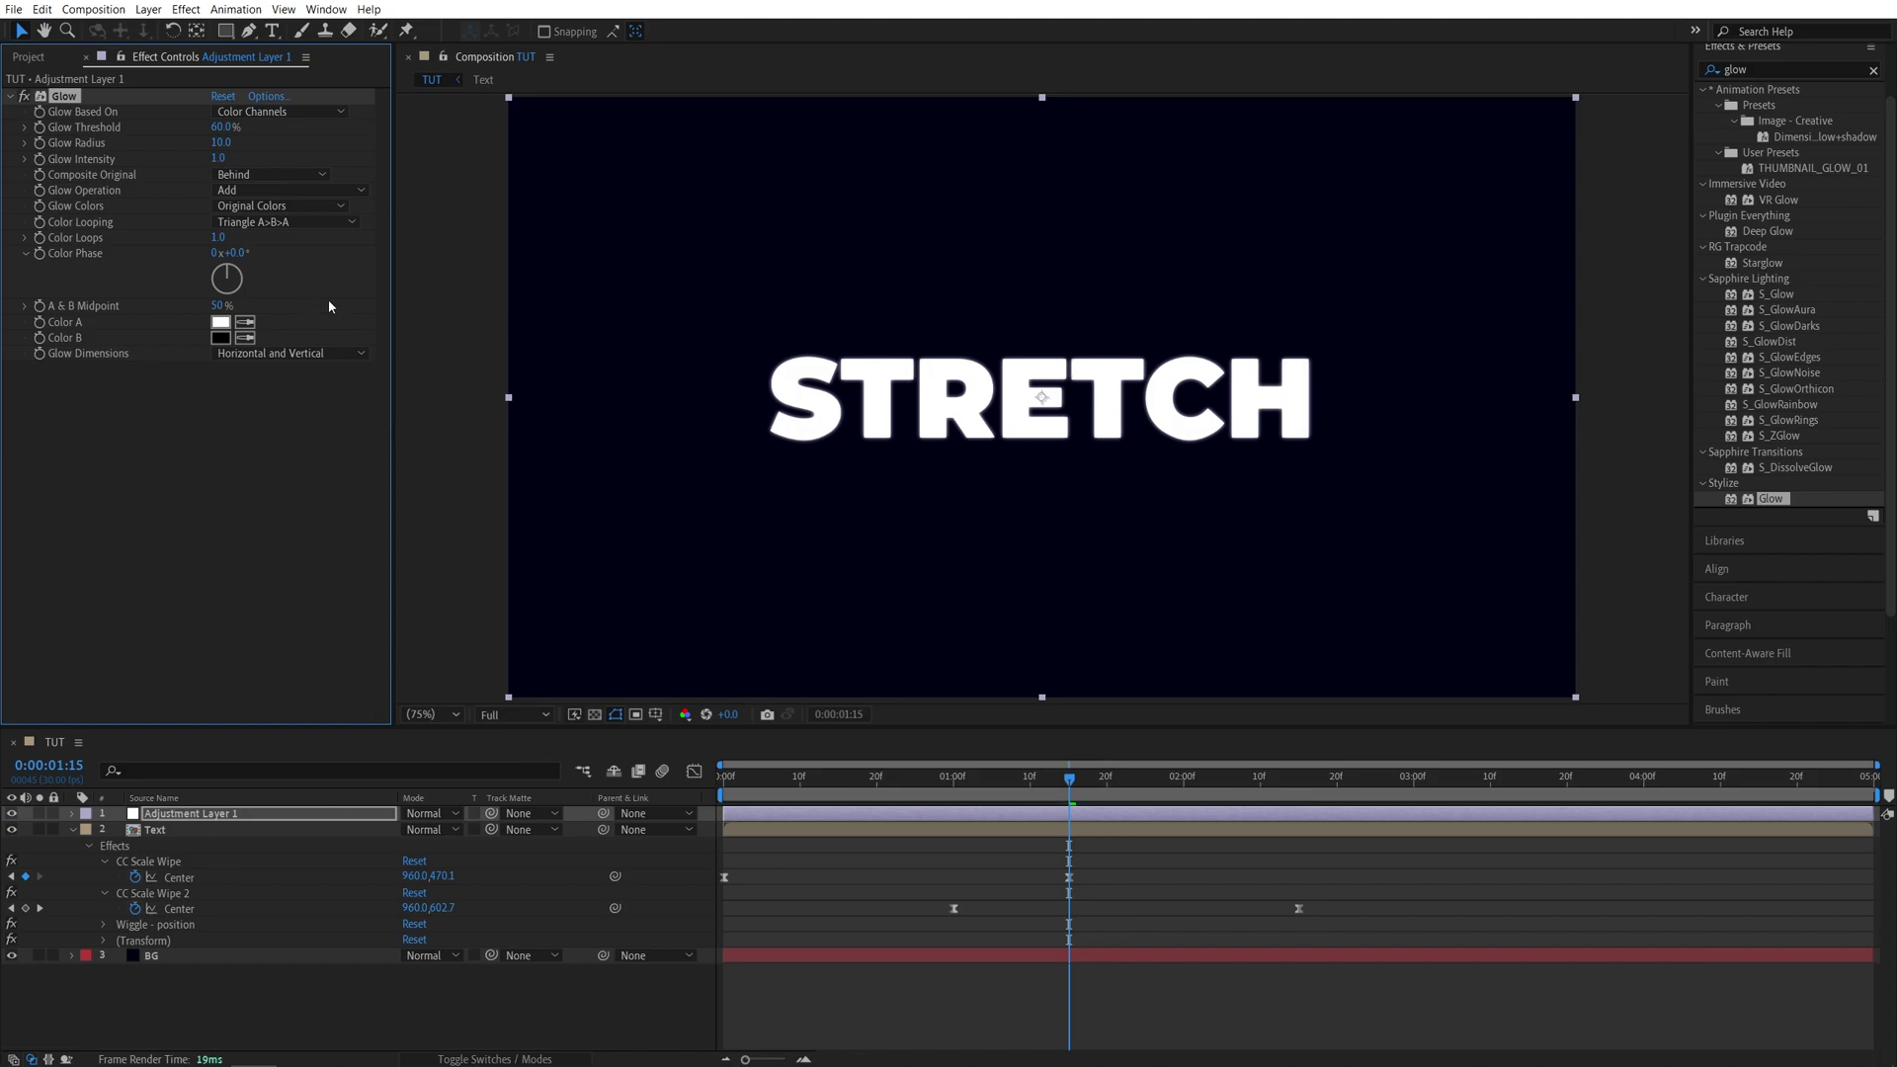
click(241, 384)
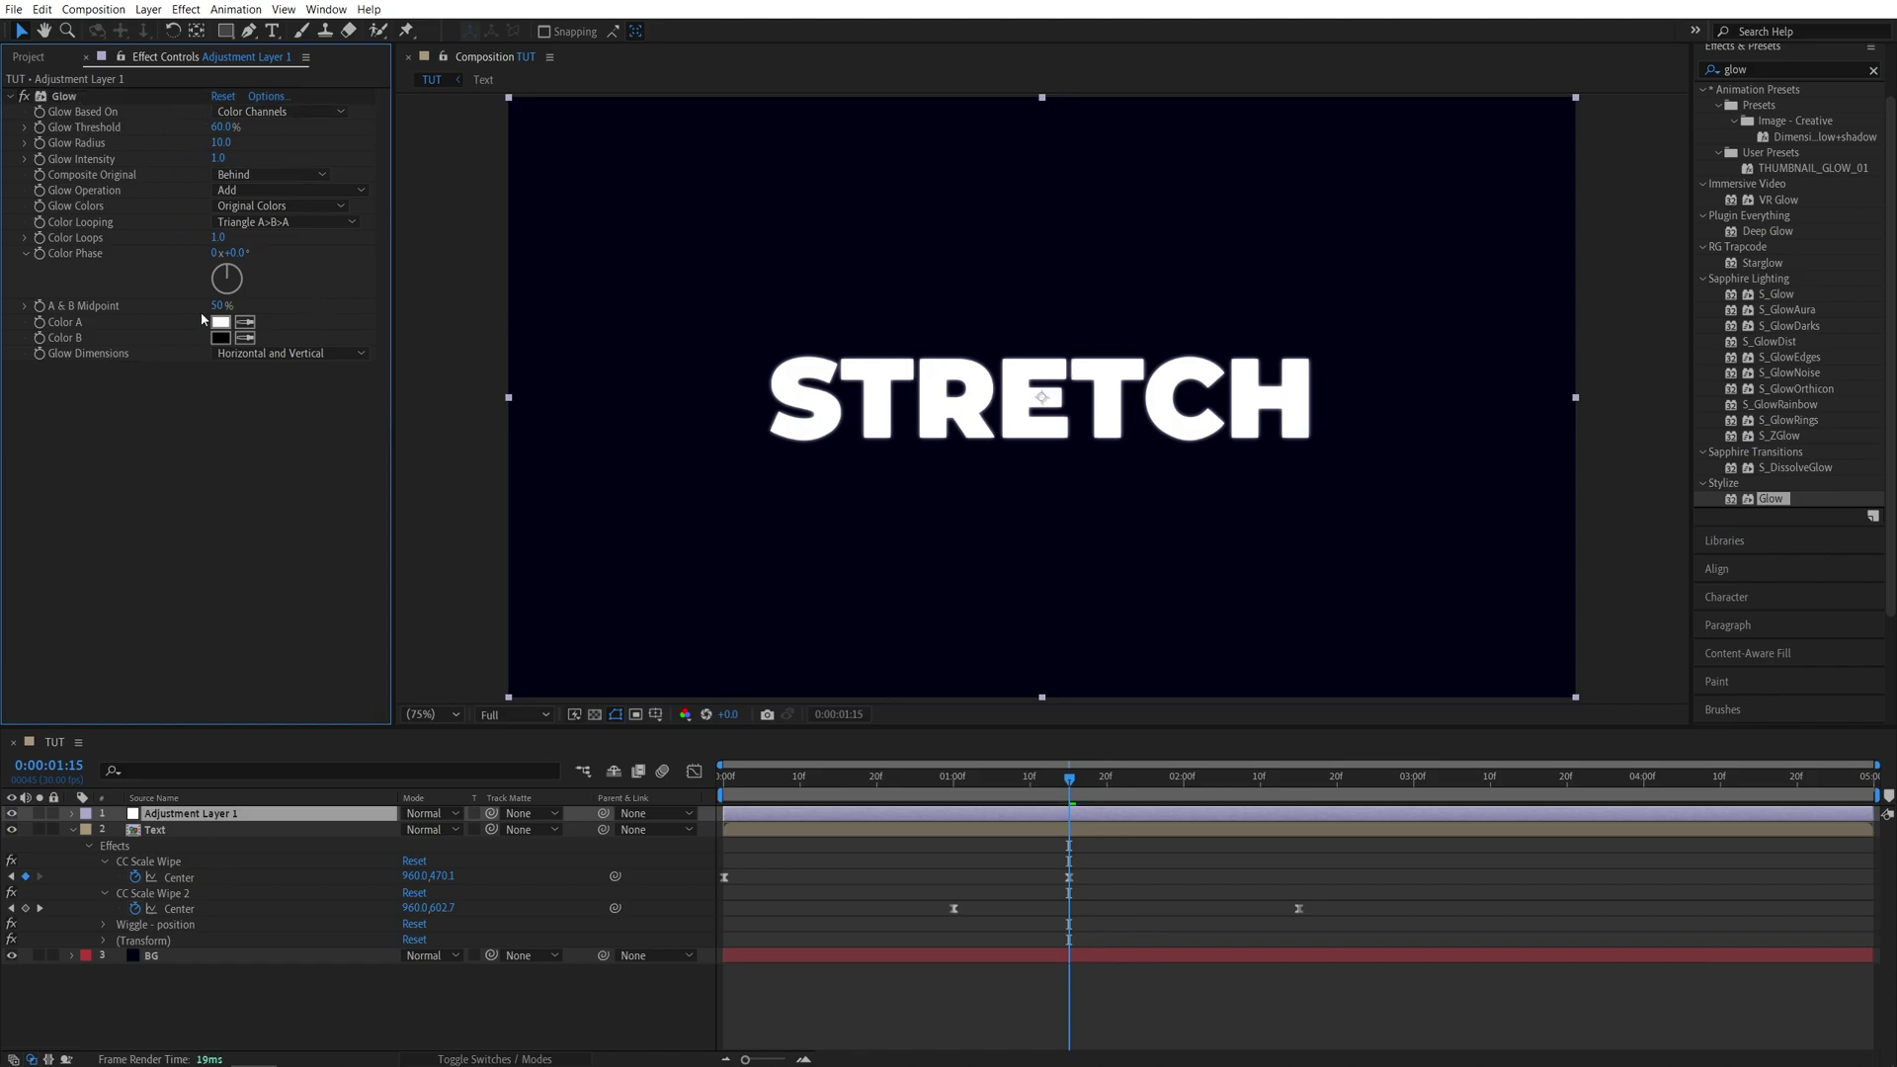
Duplicate Glow as Glow 2 with radius 250 and intensity 0.5, then collapse both effects.
click(63, 98)
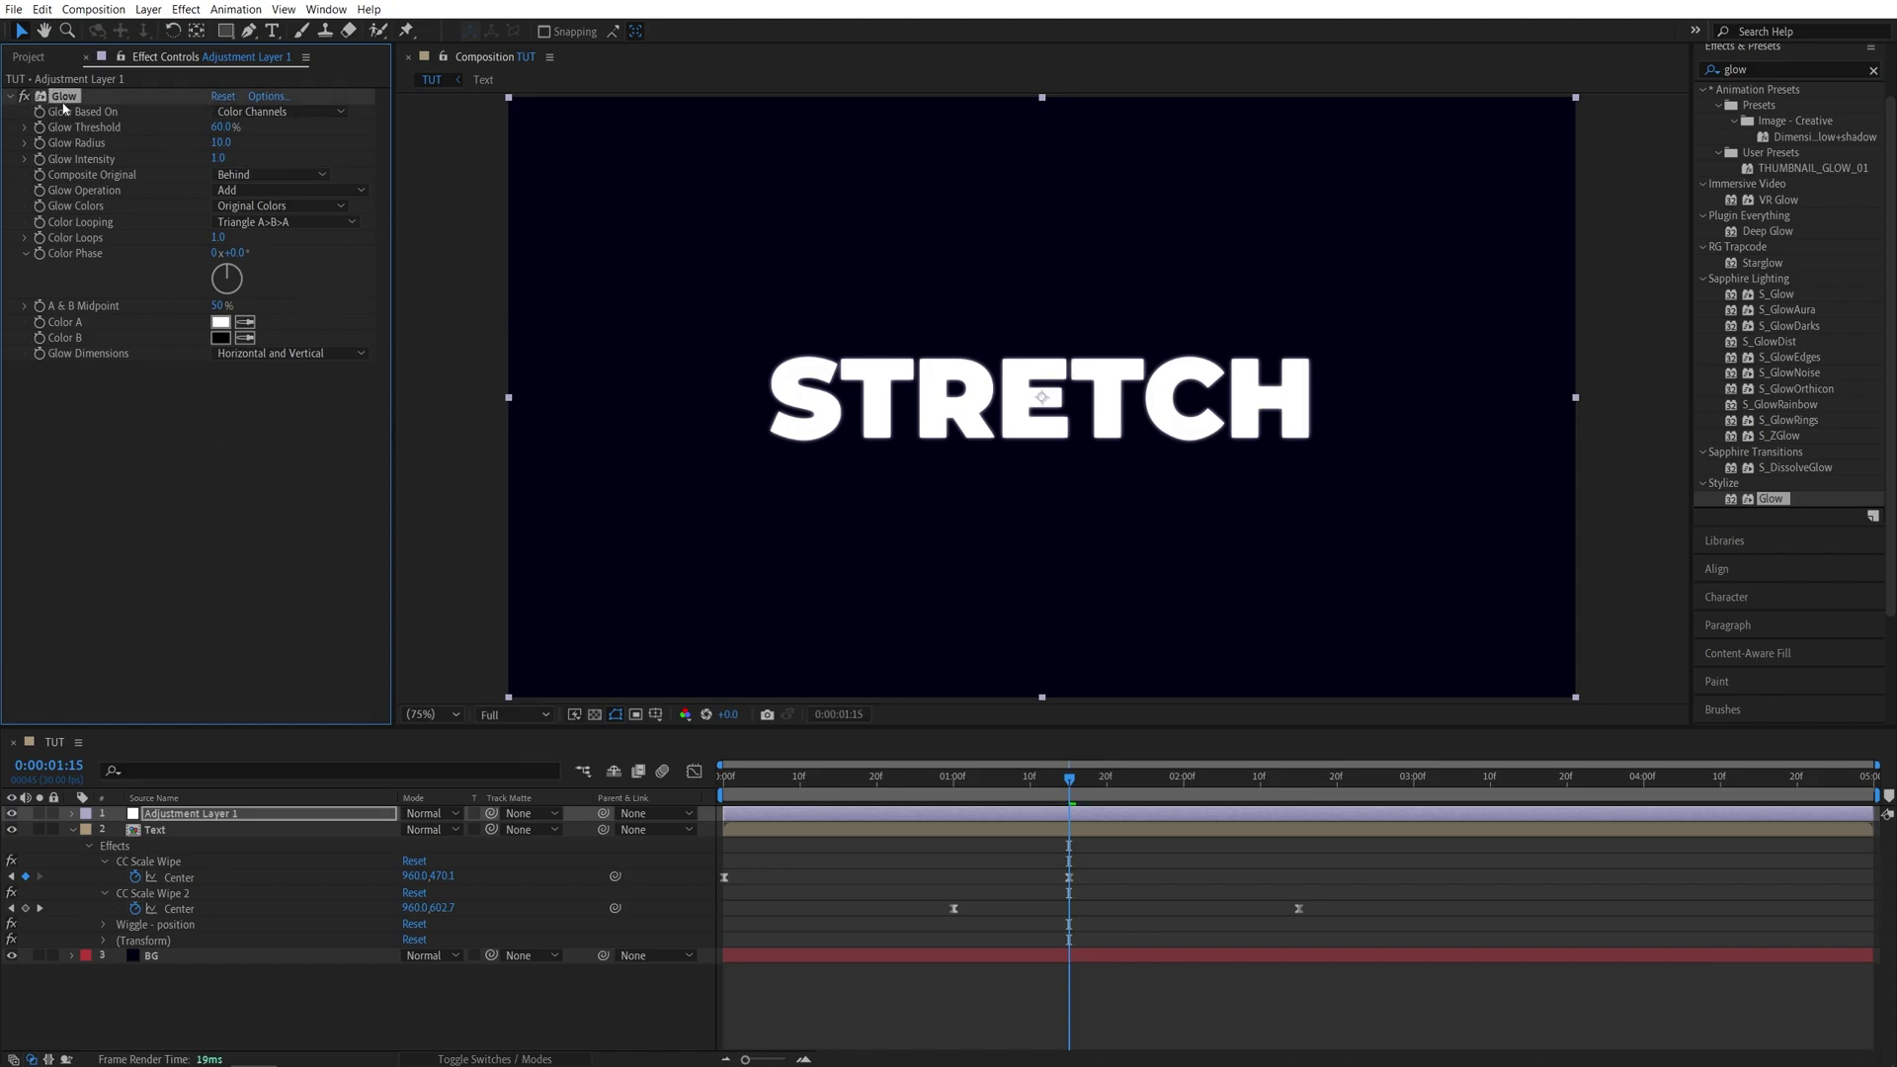
key(ctrl+d)
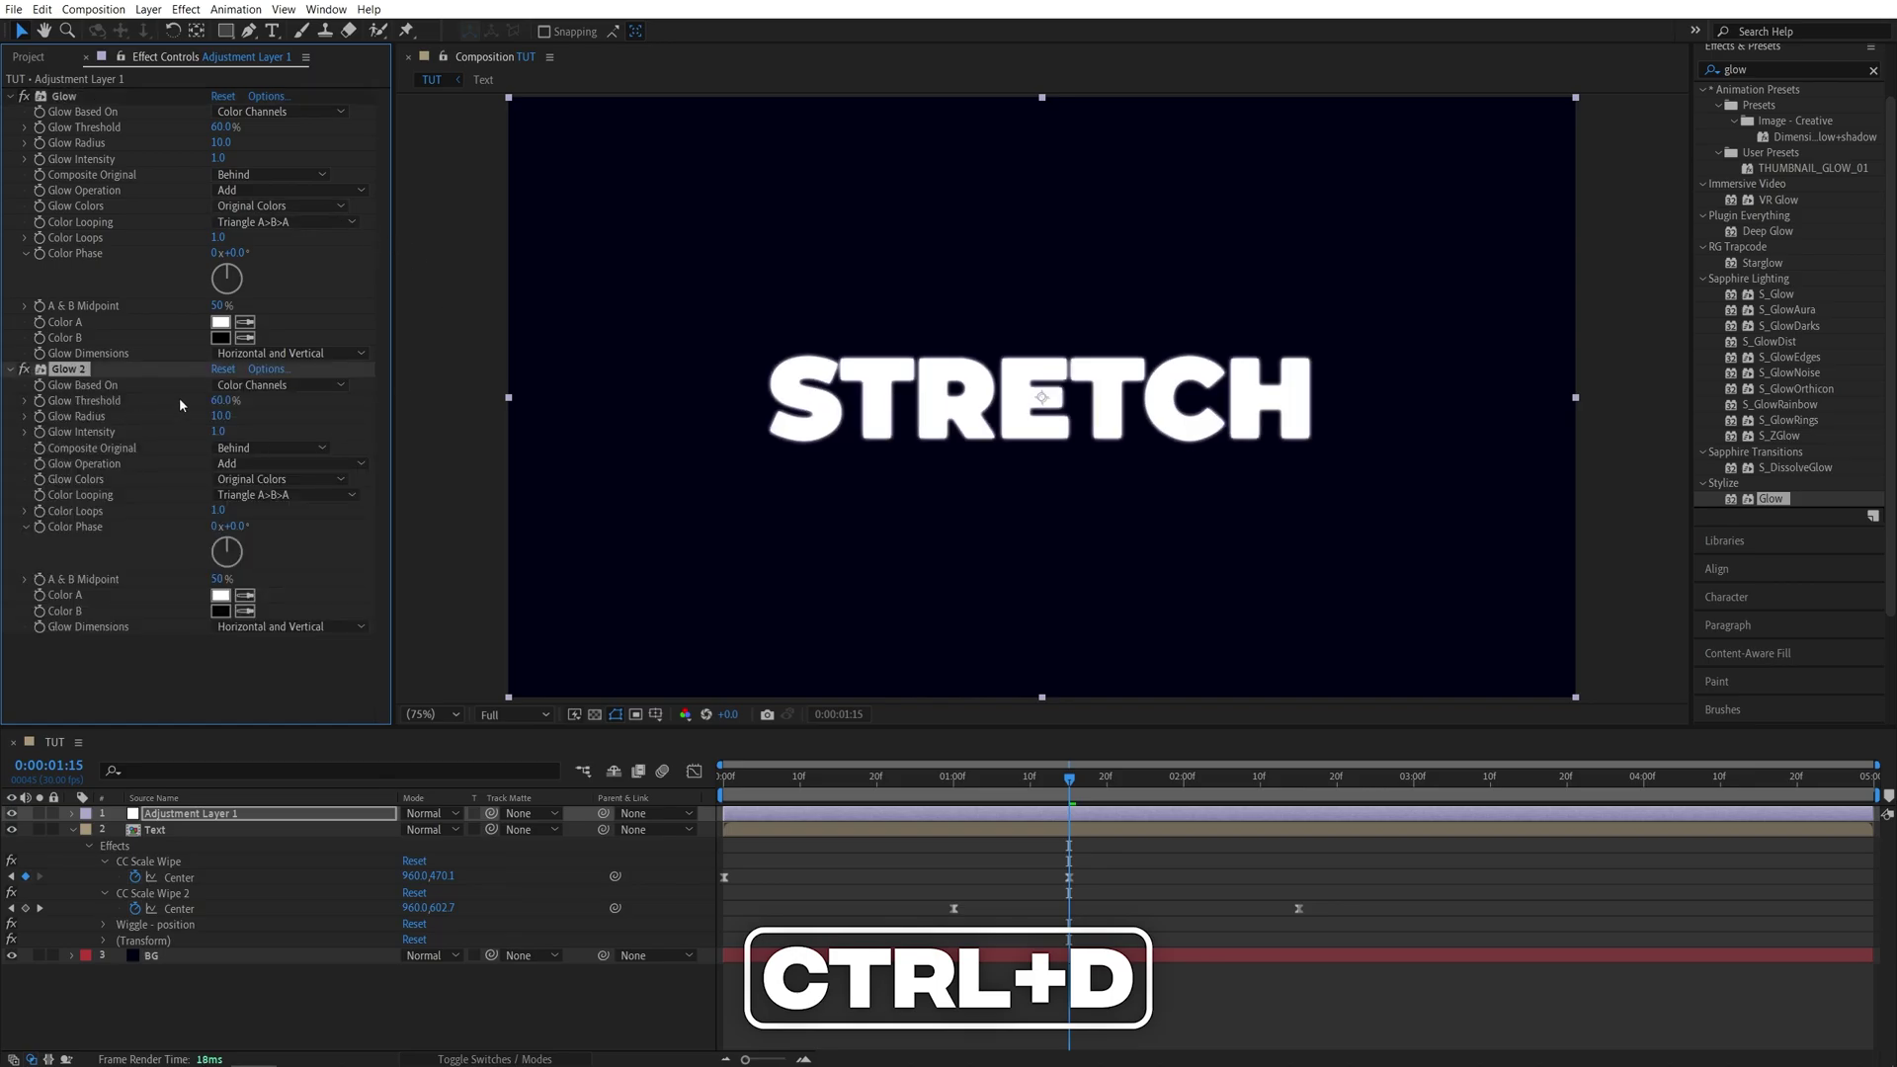
click(219, 416)
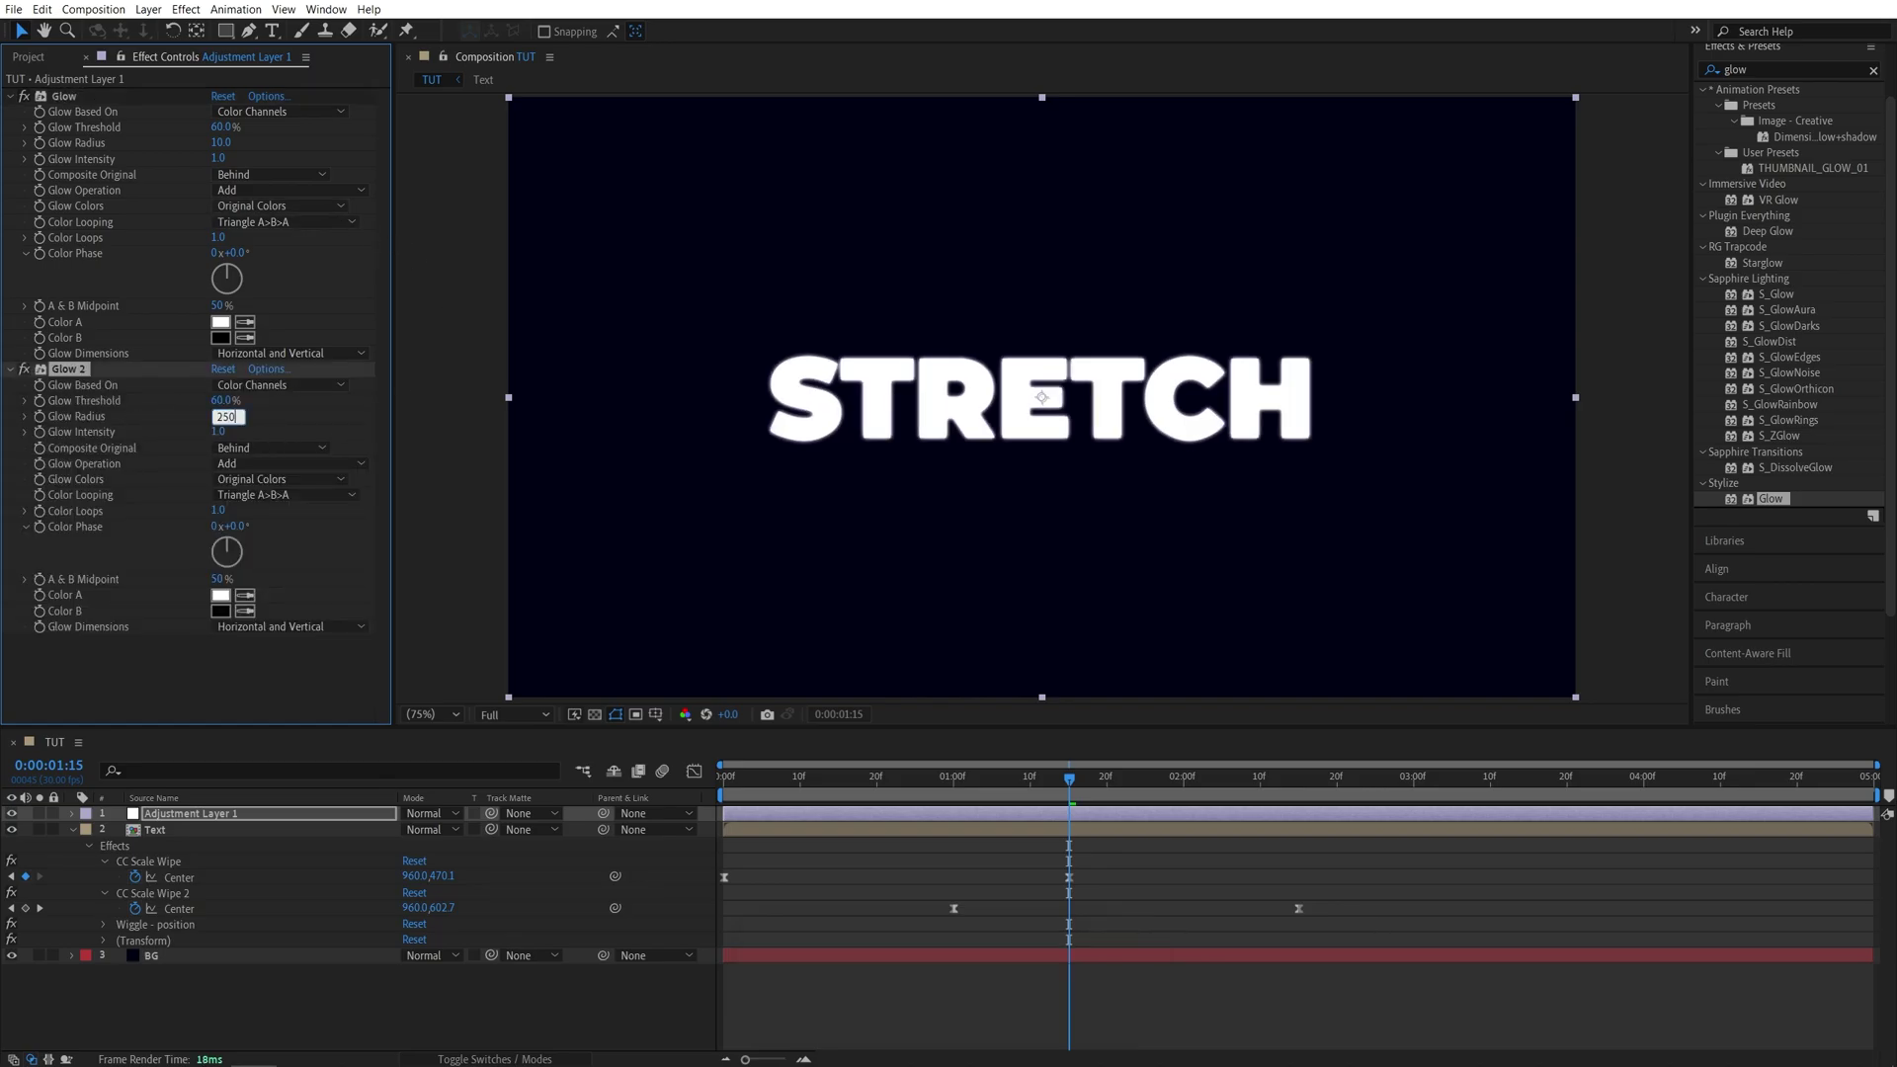
text(250)
key(Return)
click(219, 433)
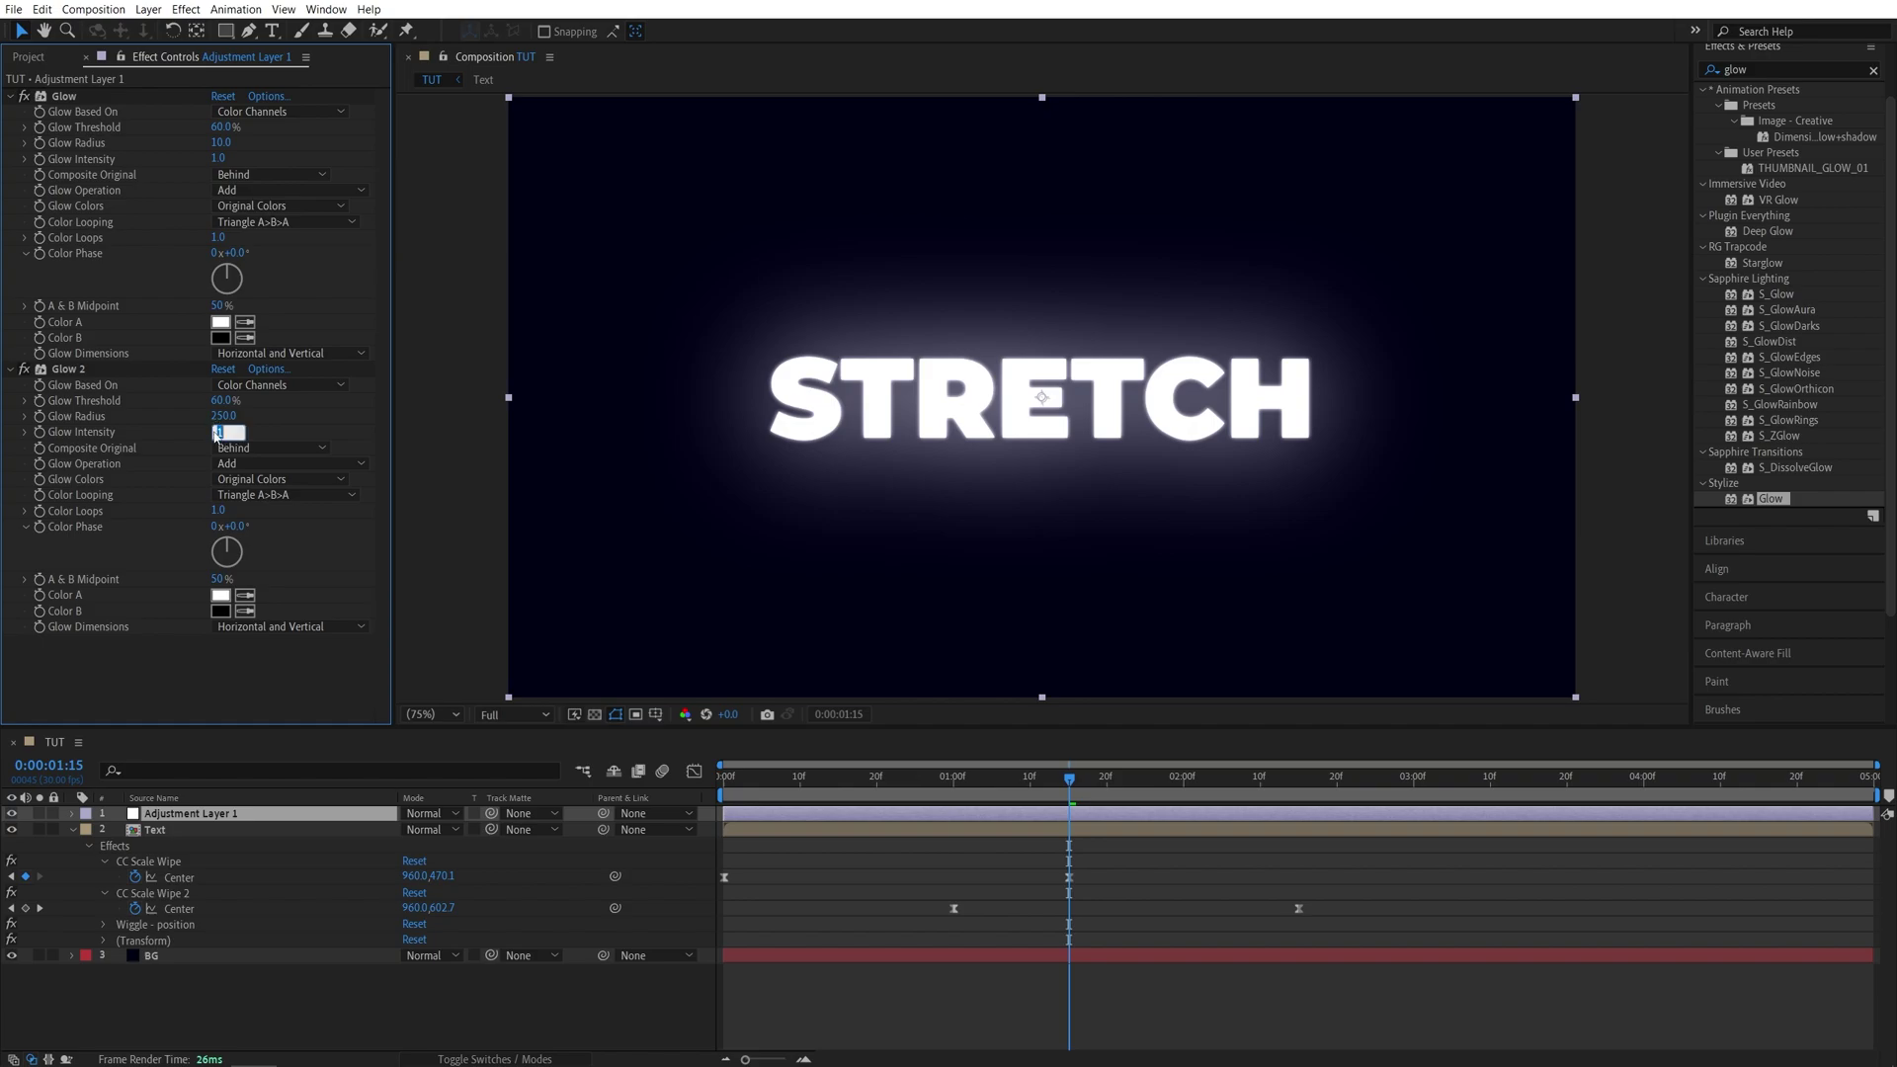
key(Return)
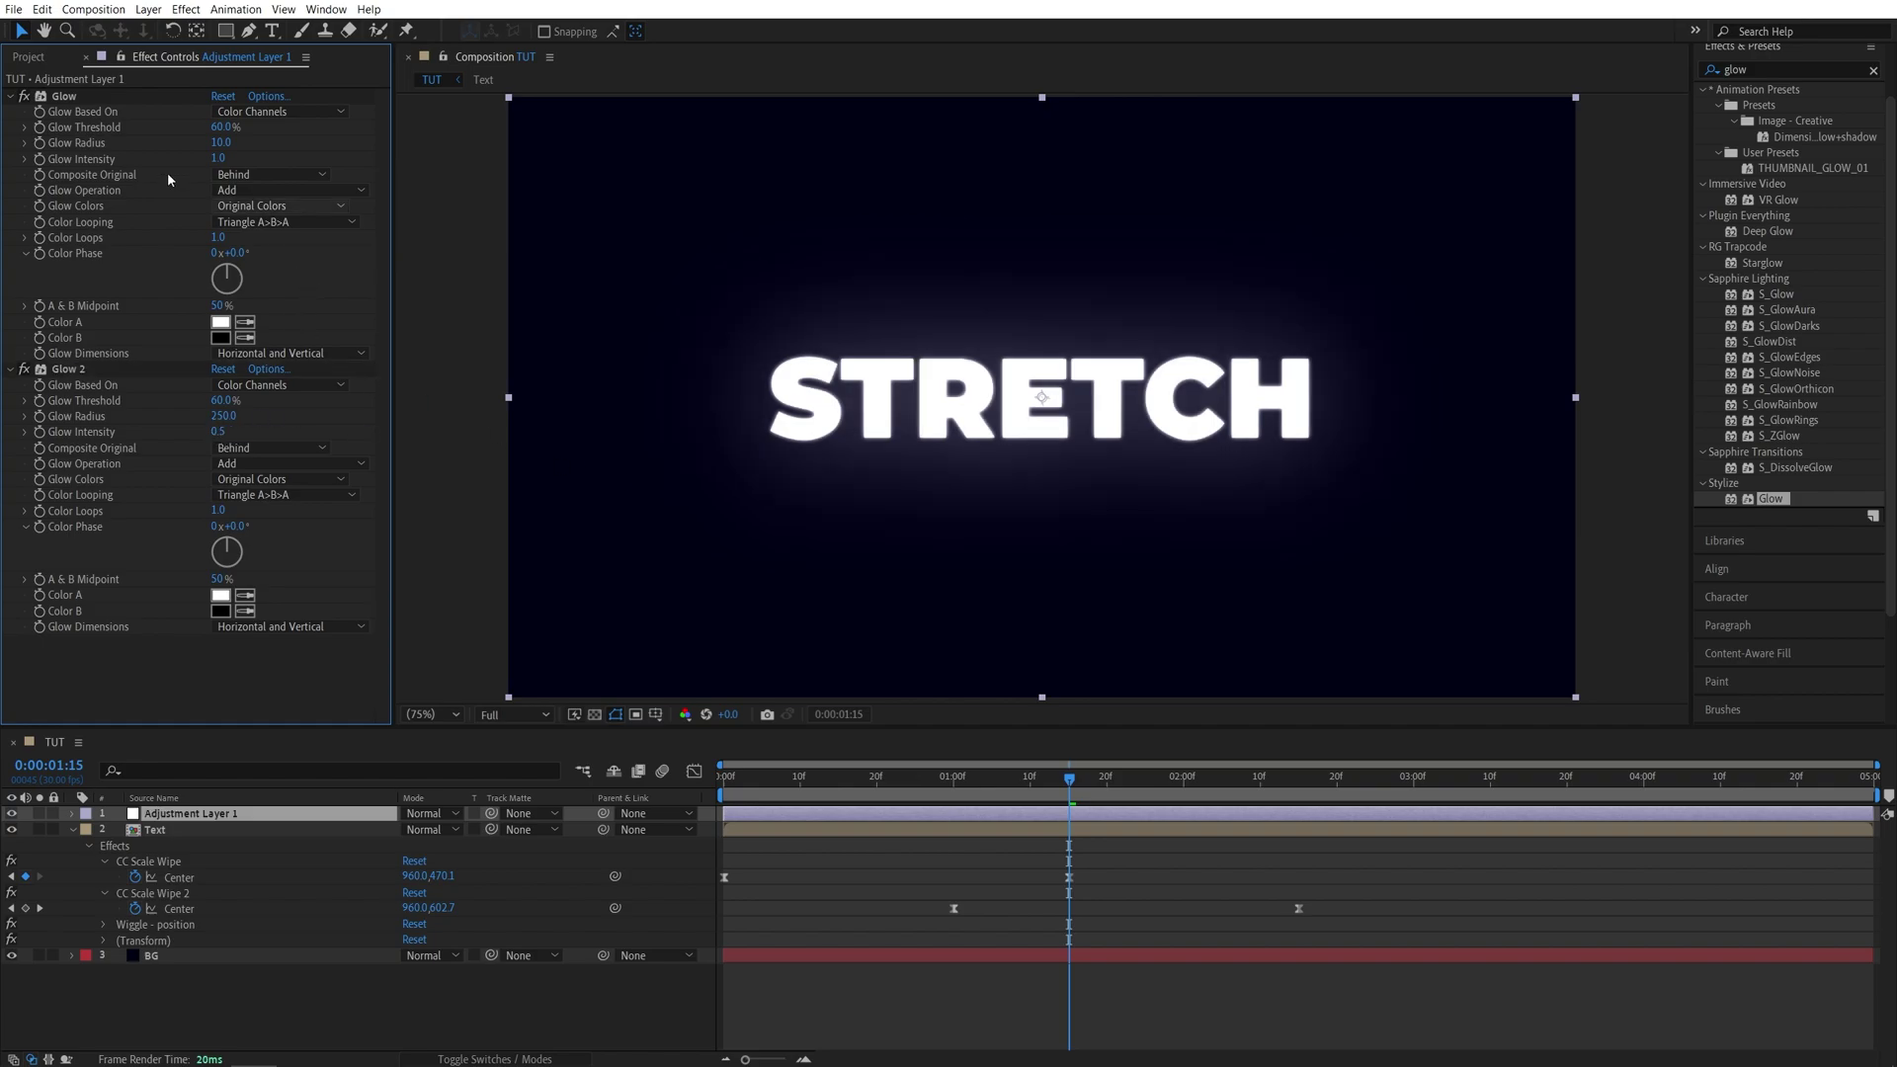
click(11, 96)
click(13, 114)
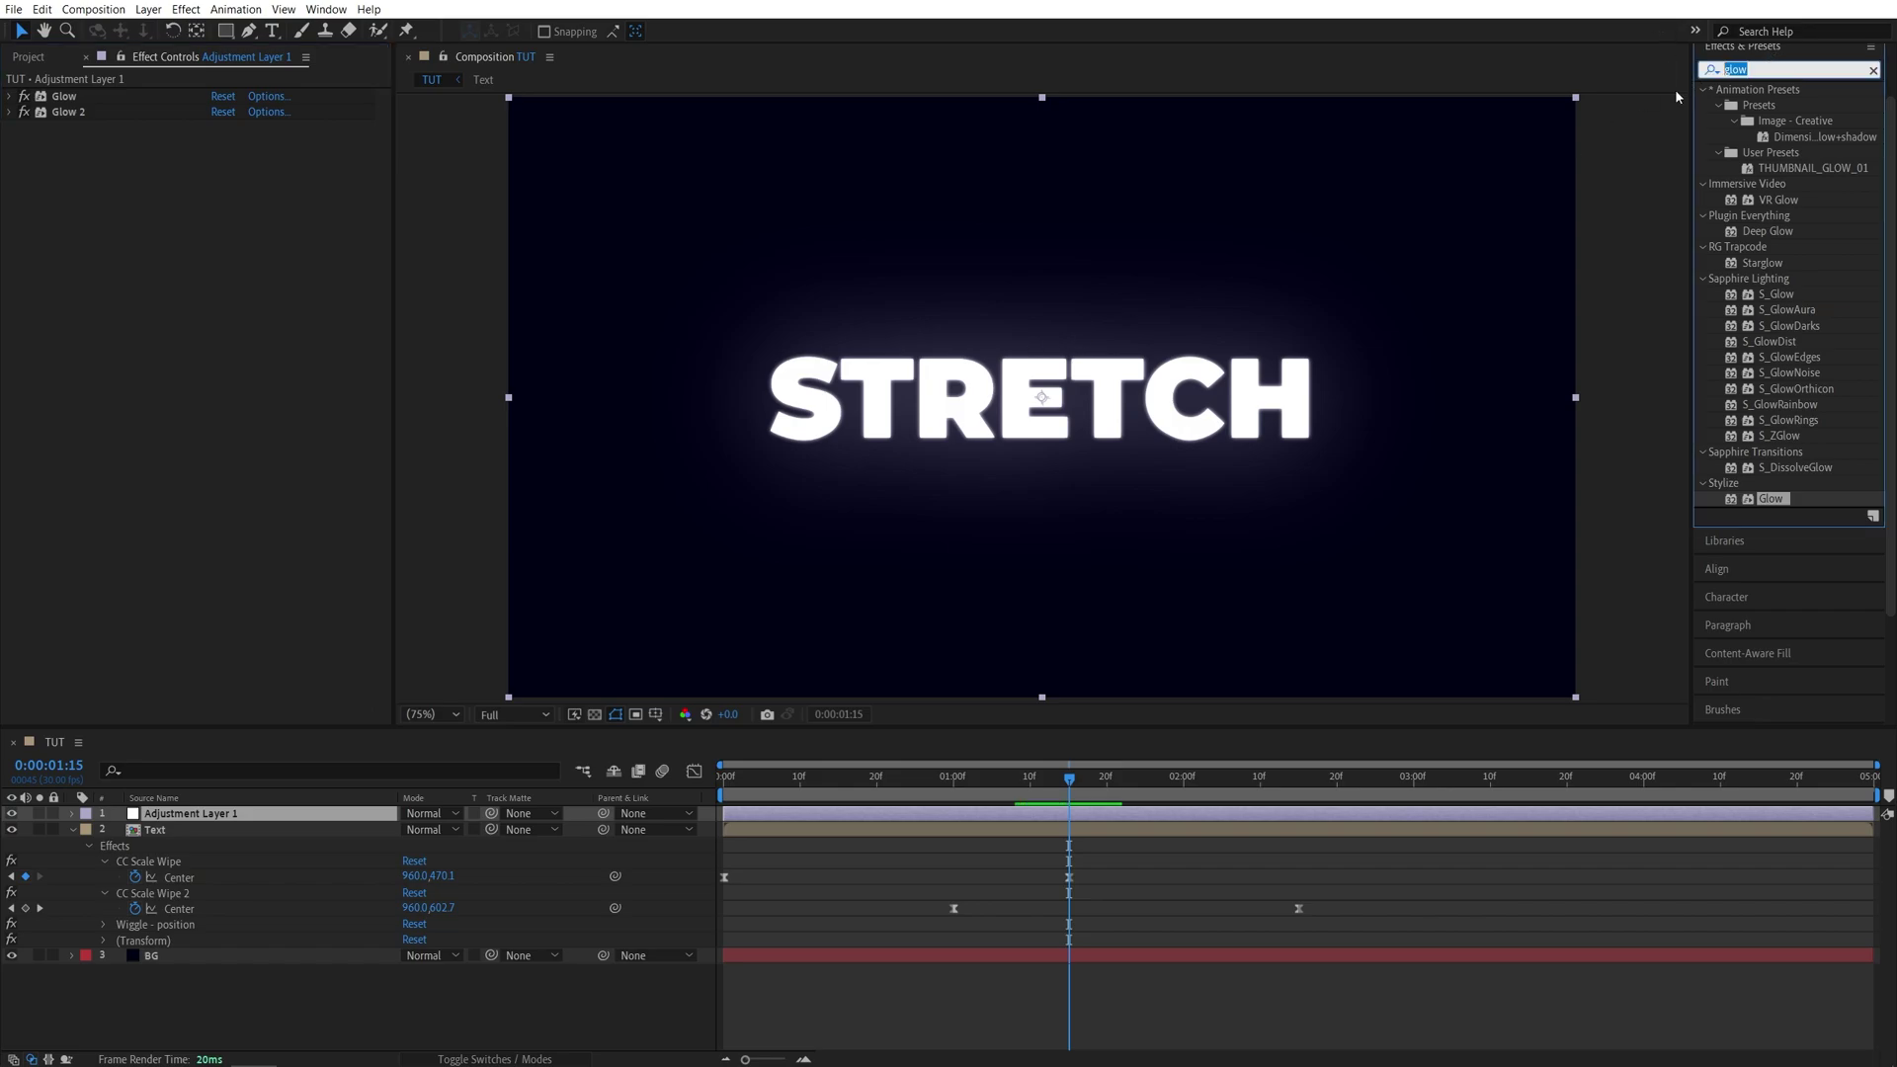
Apply Wave Warp to the adjustment layer with Wave Width 250 and preview the warp.
double_click(1766, 68)
text(wave w)
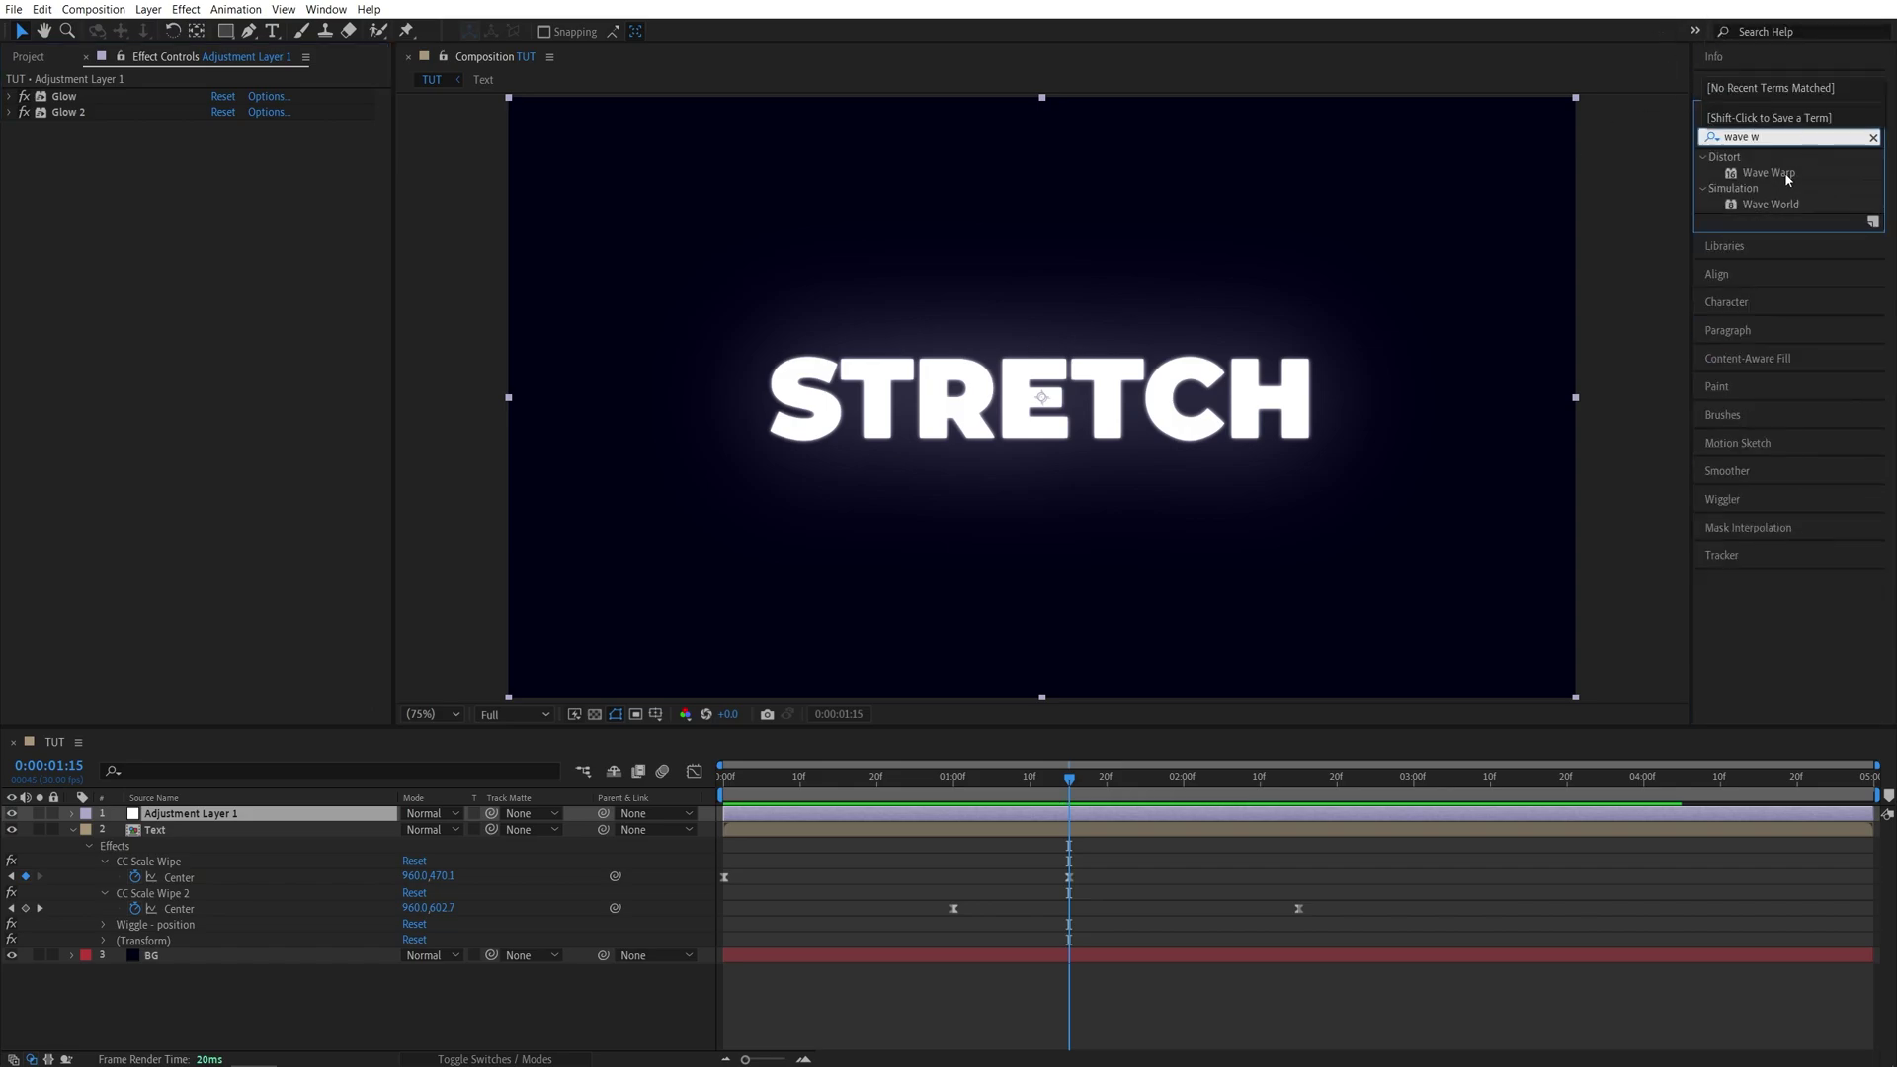
drag(1768, 172, 226, 818)
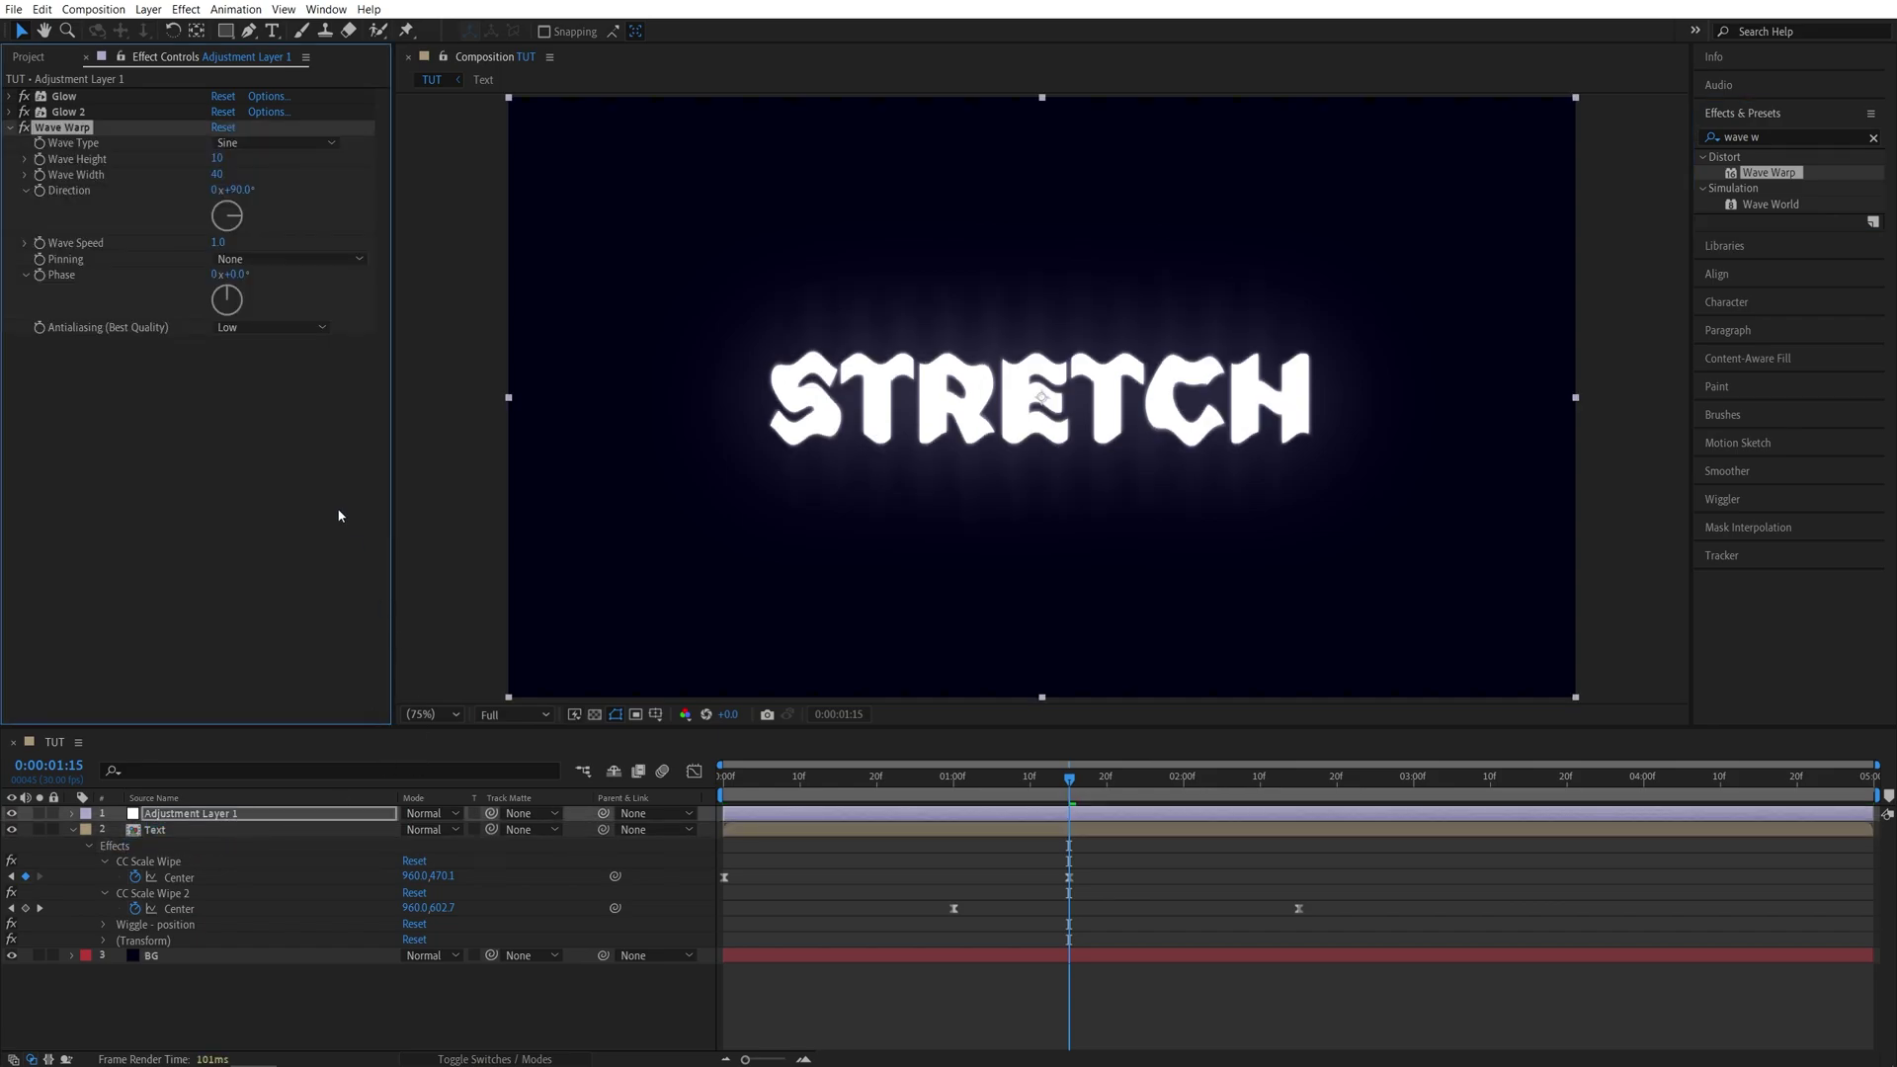
click(216, 175)
text(250)
click(270, 446)
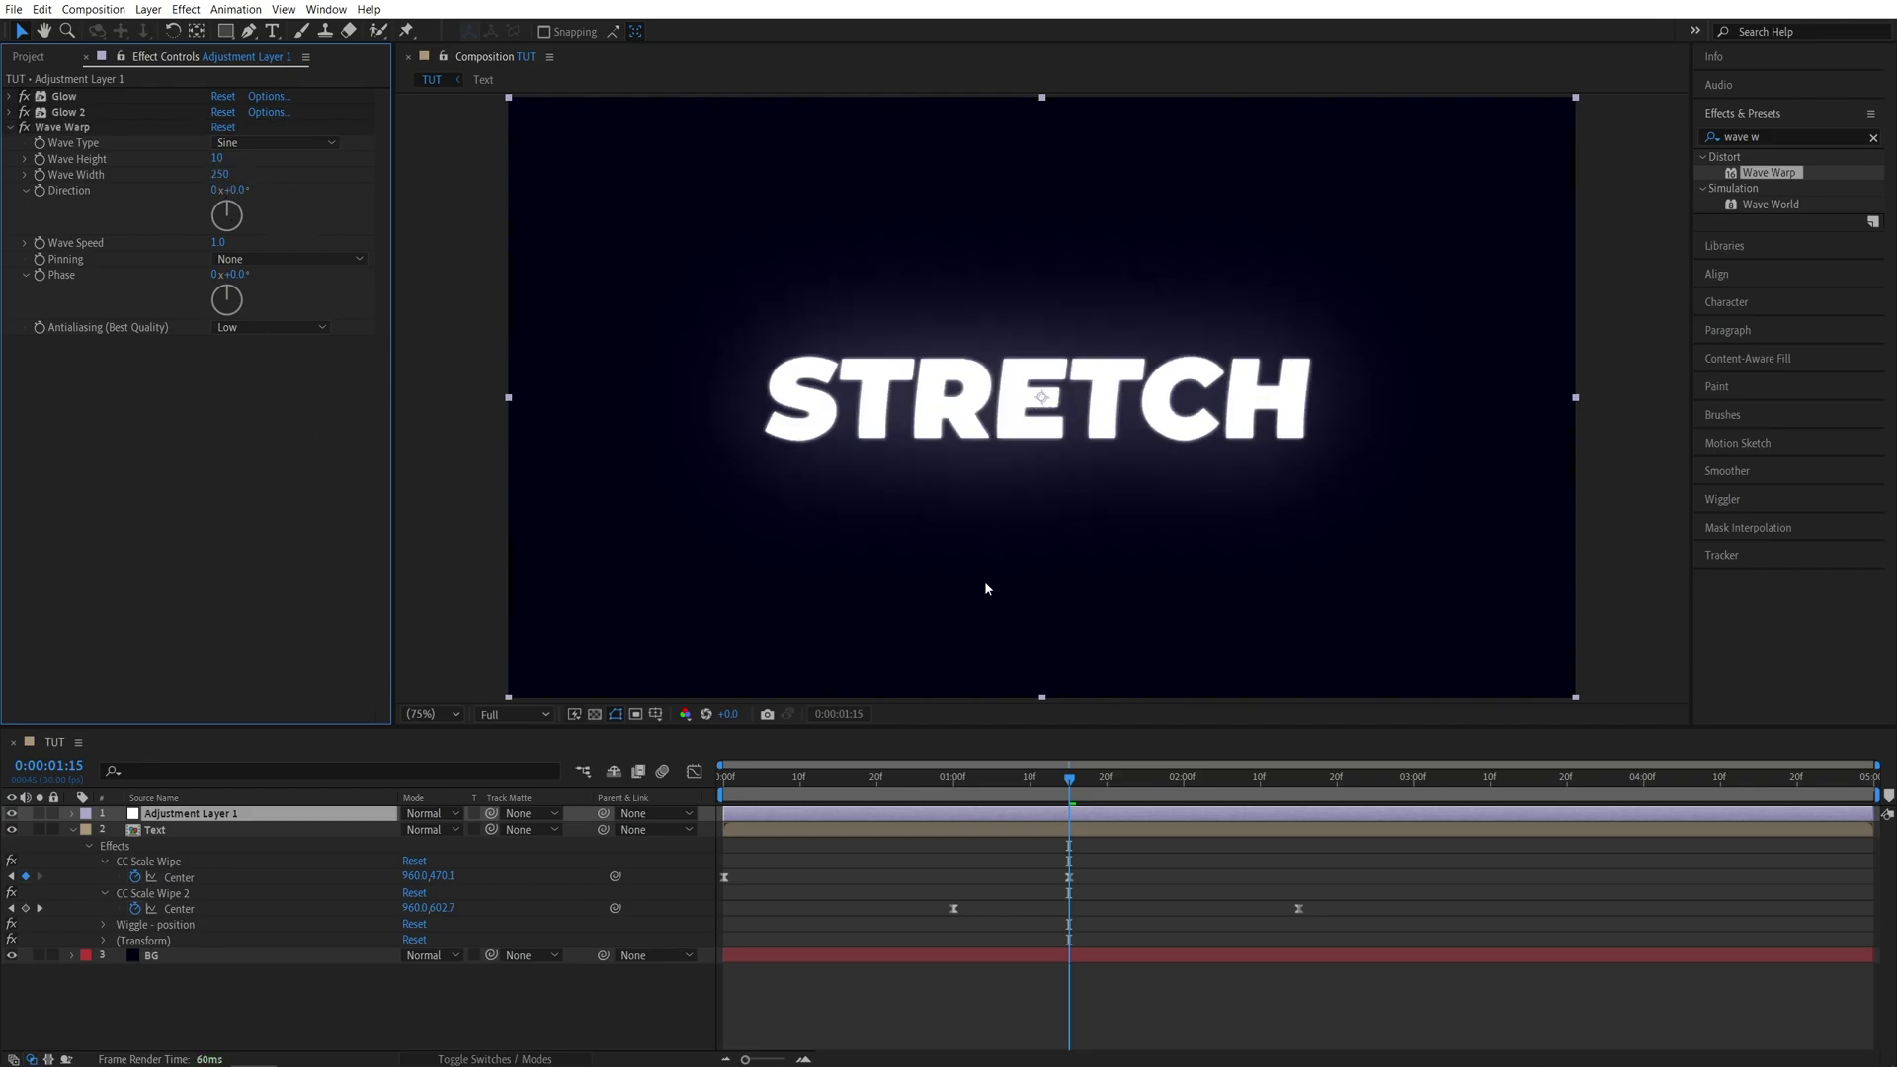
drag(1066, 780, 1198, 780)
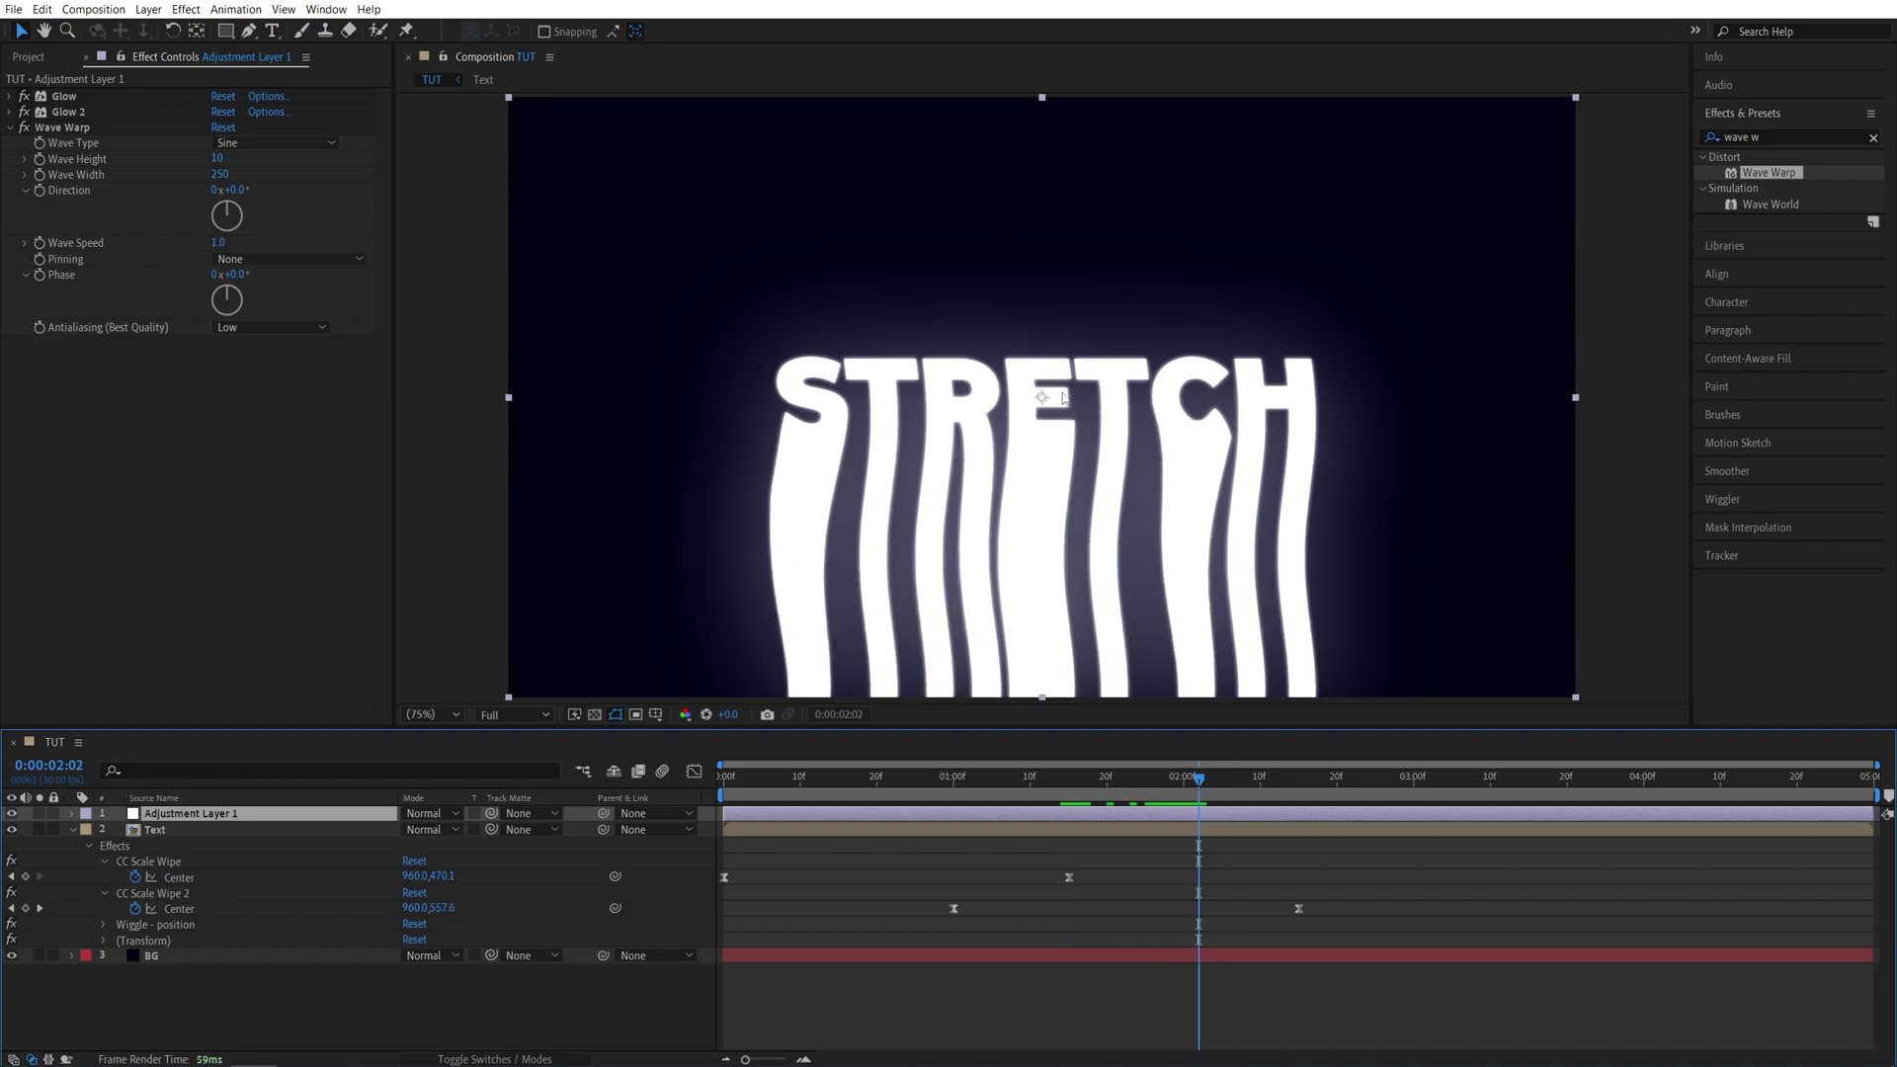
mouse_move(1145, 784)
mouse_down()
mouse_move(966, 780)
mouse_move(1128, 778)
mouse_up()
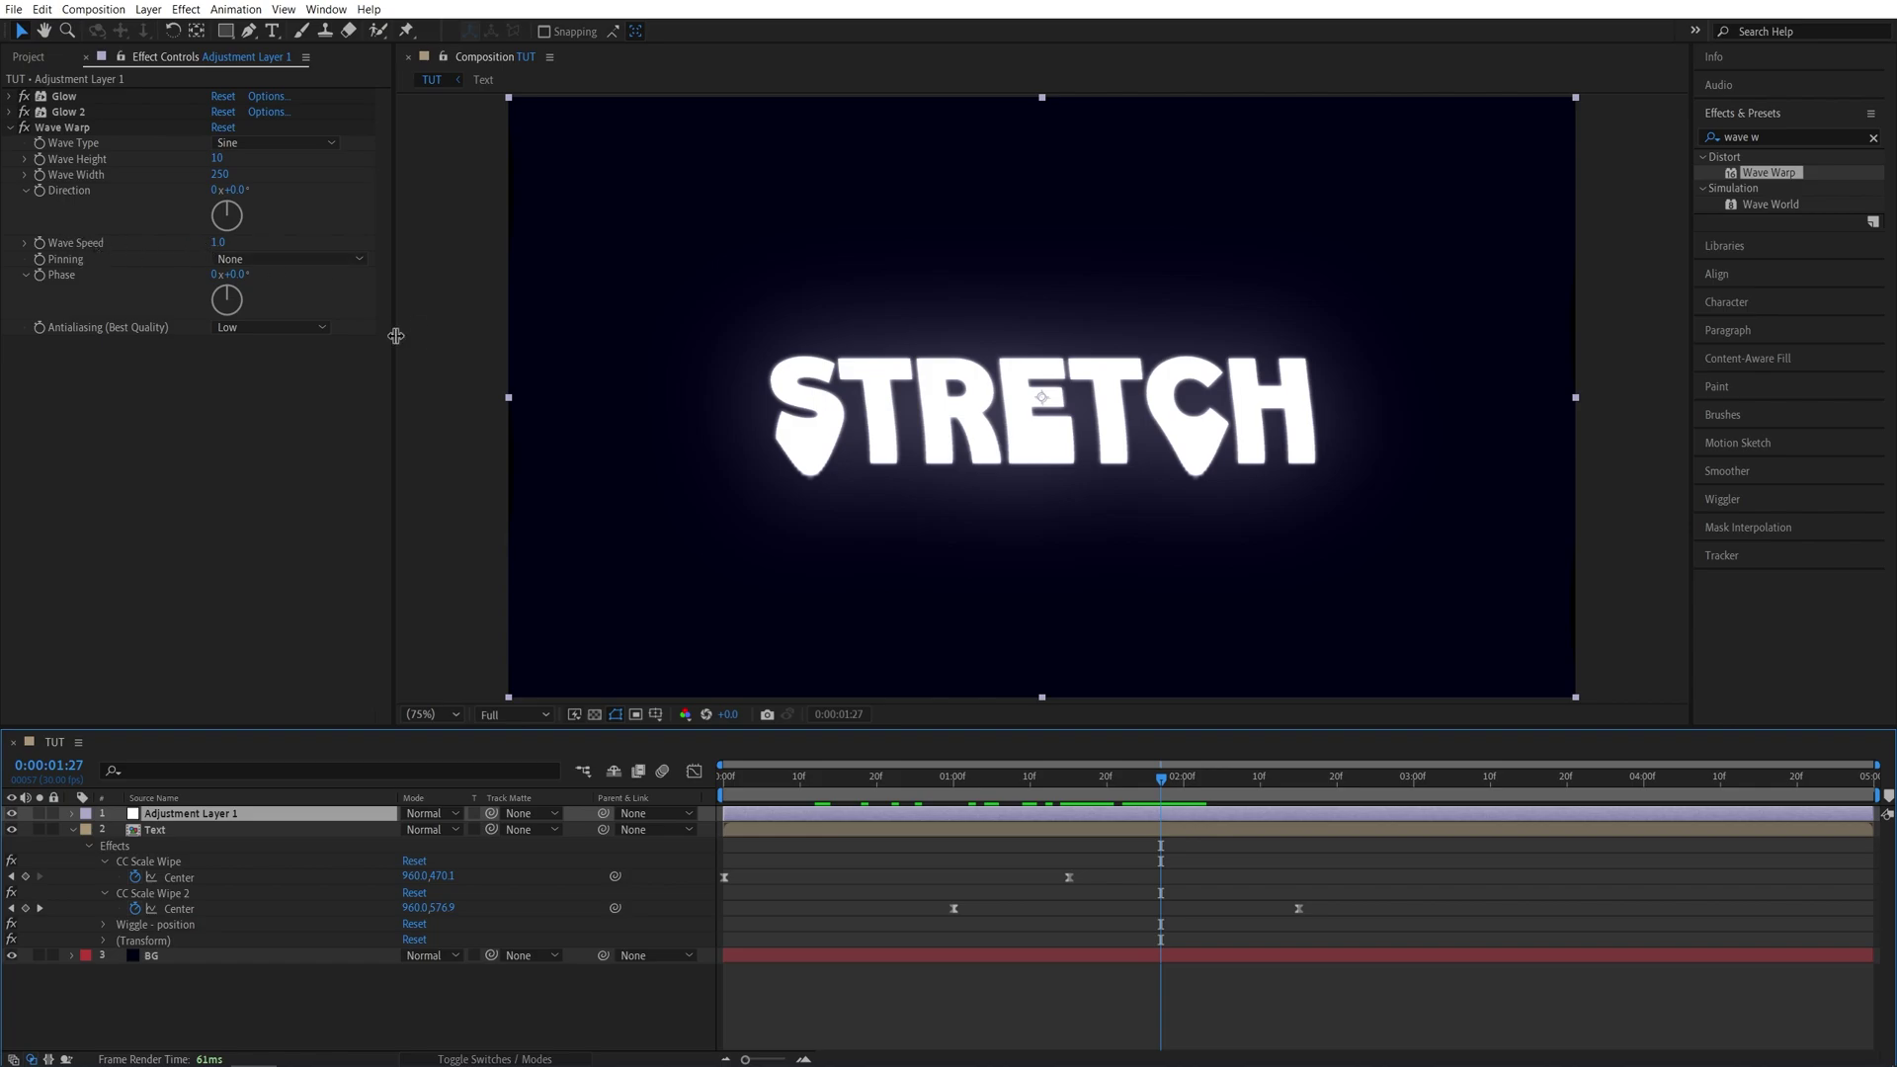
click(1032, 778)
key(space)
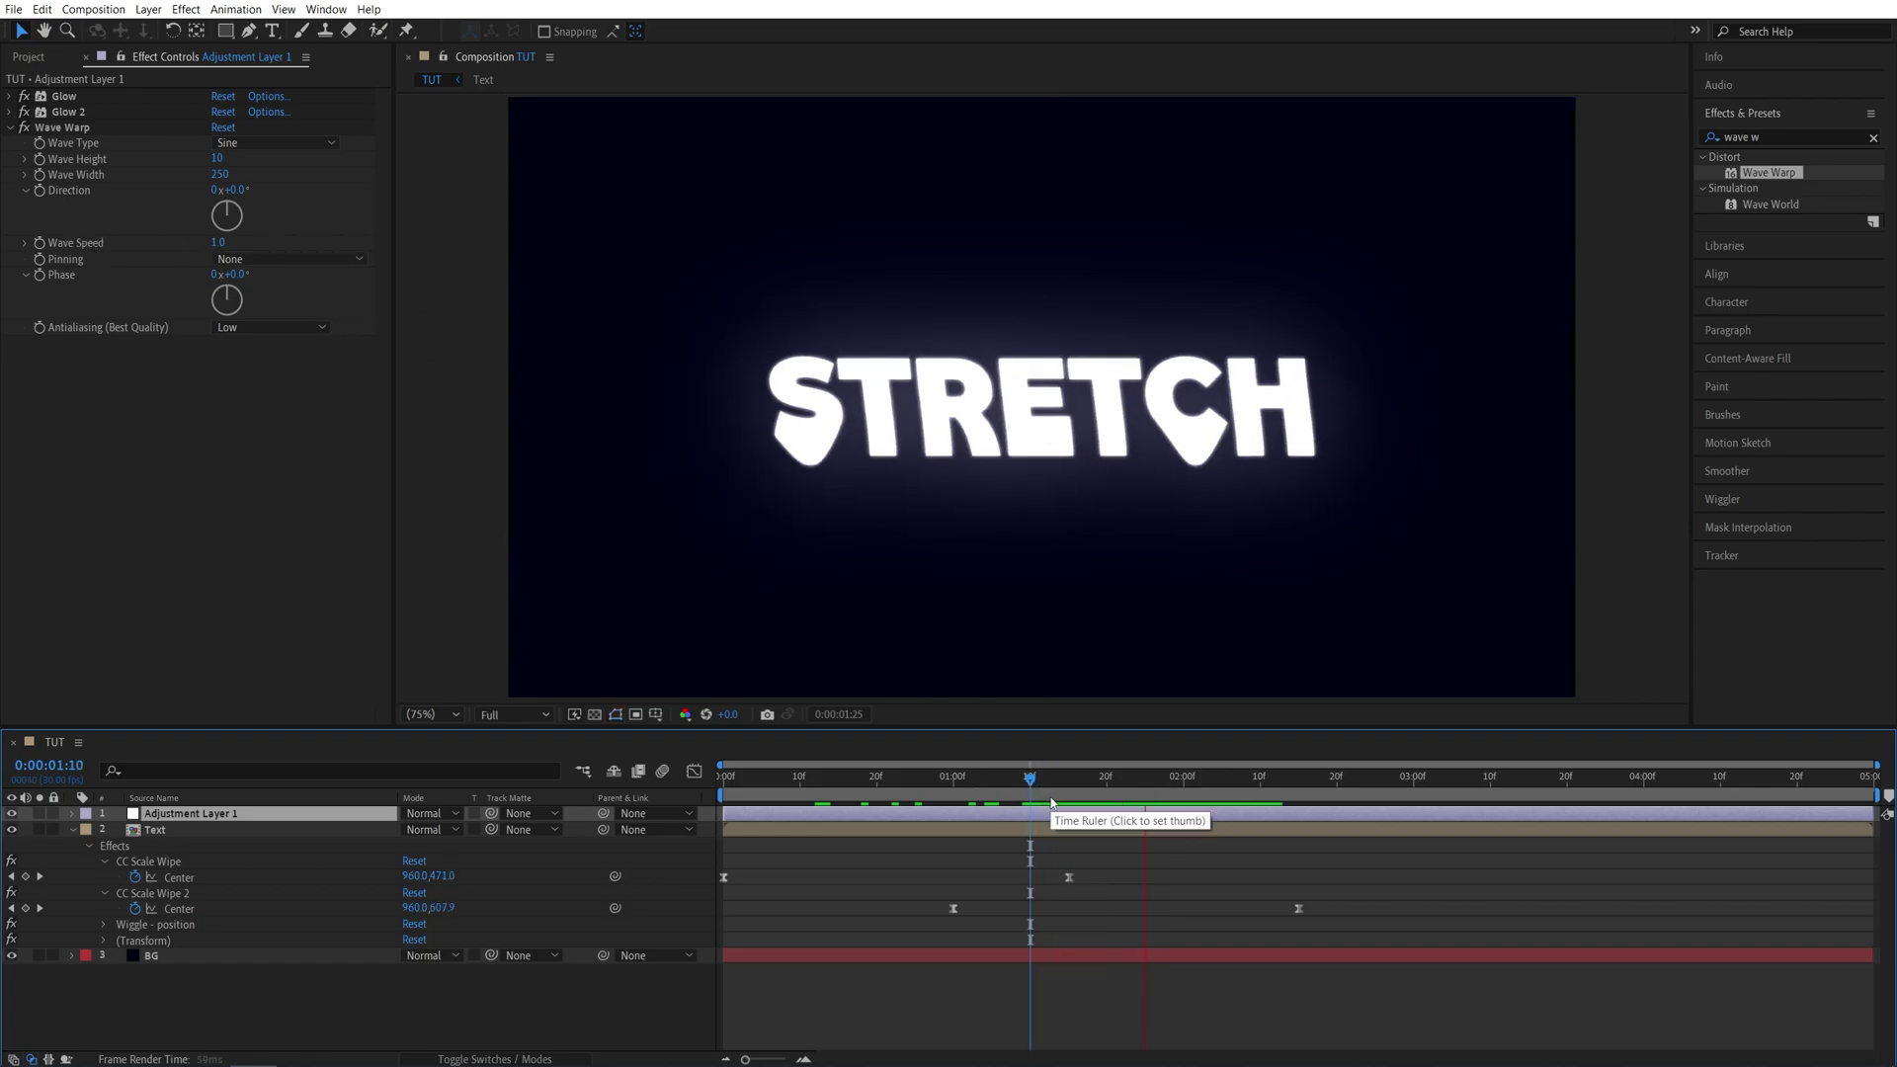
key(space)
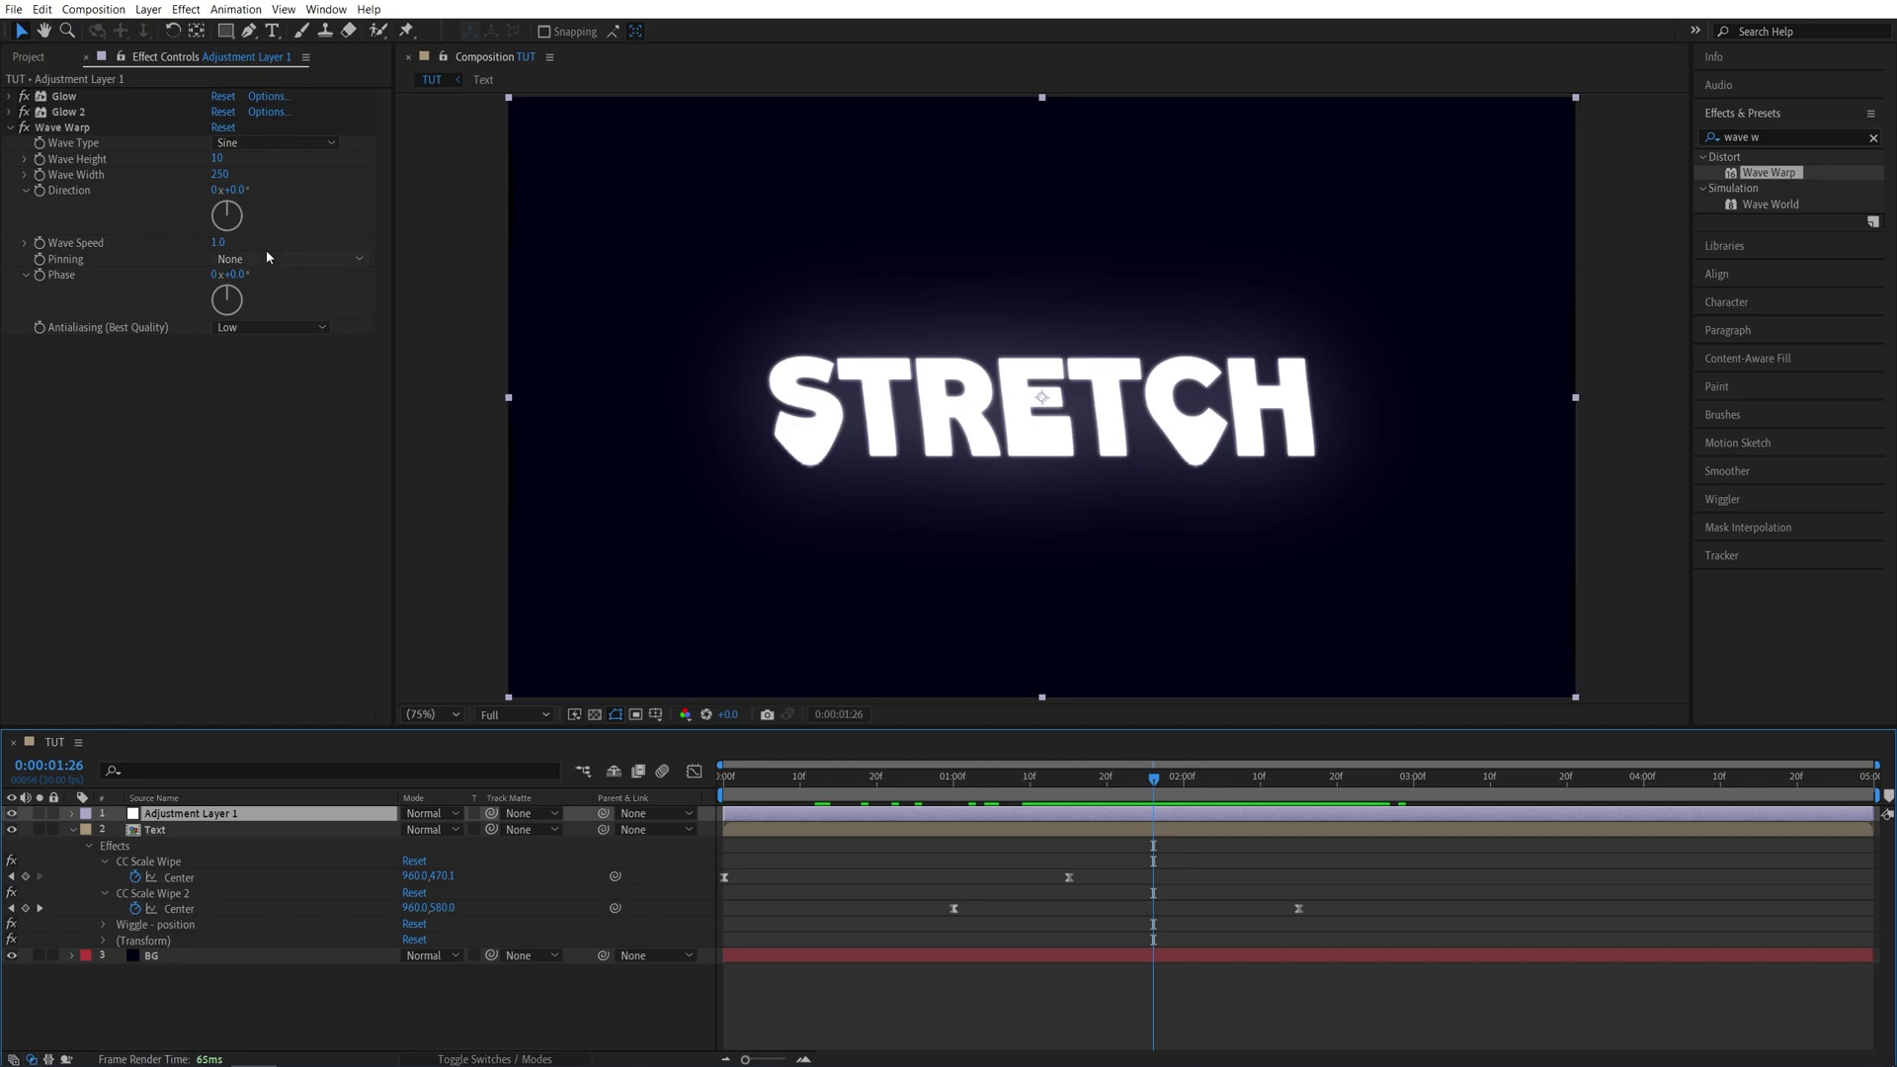
Slow Wave Speed to 0.2, set antialiasing to High, and play a preview.
click(219, 245)
text(0.2)
key(Return)
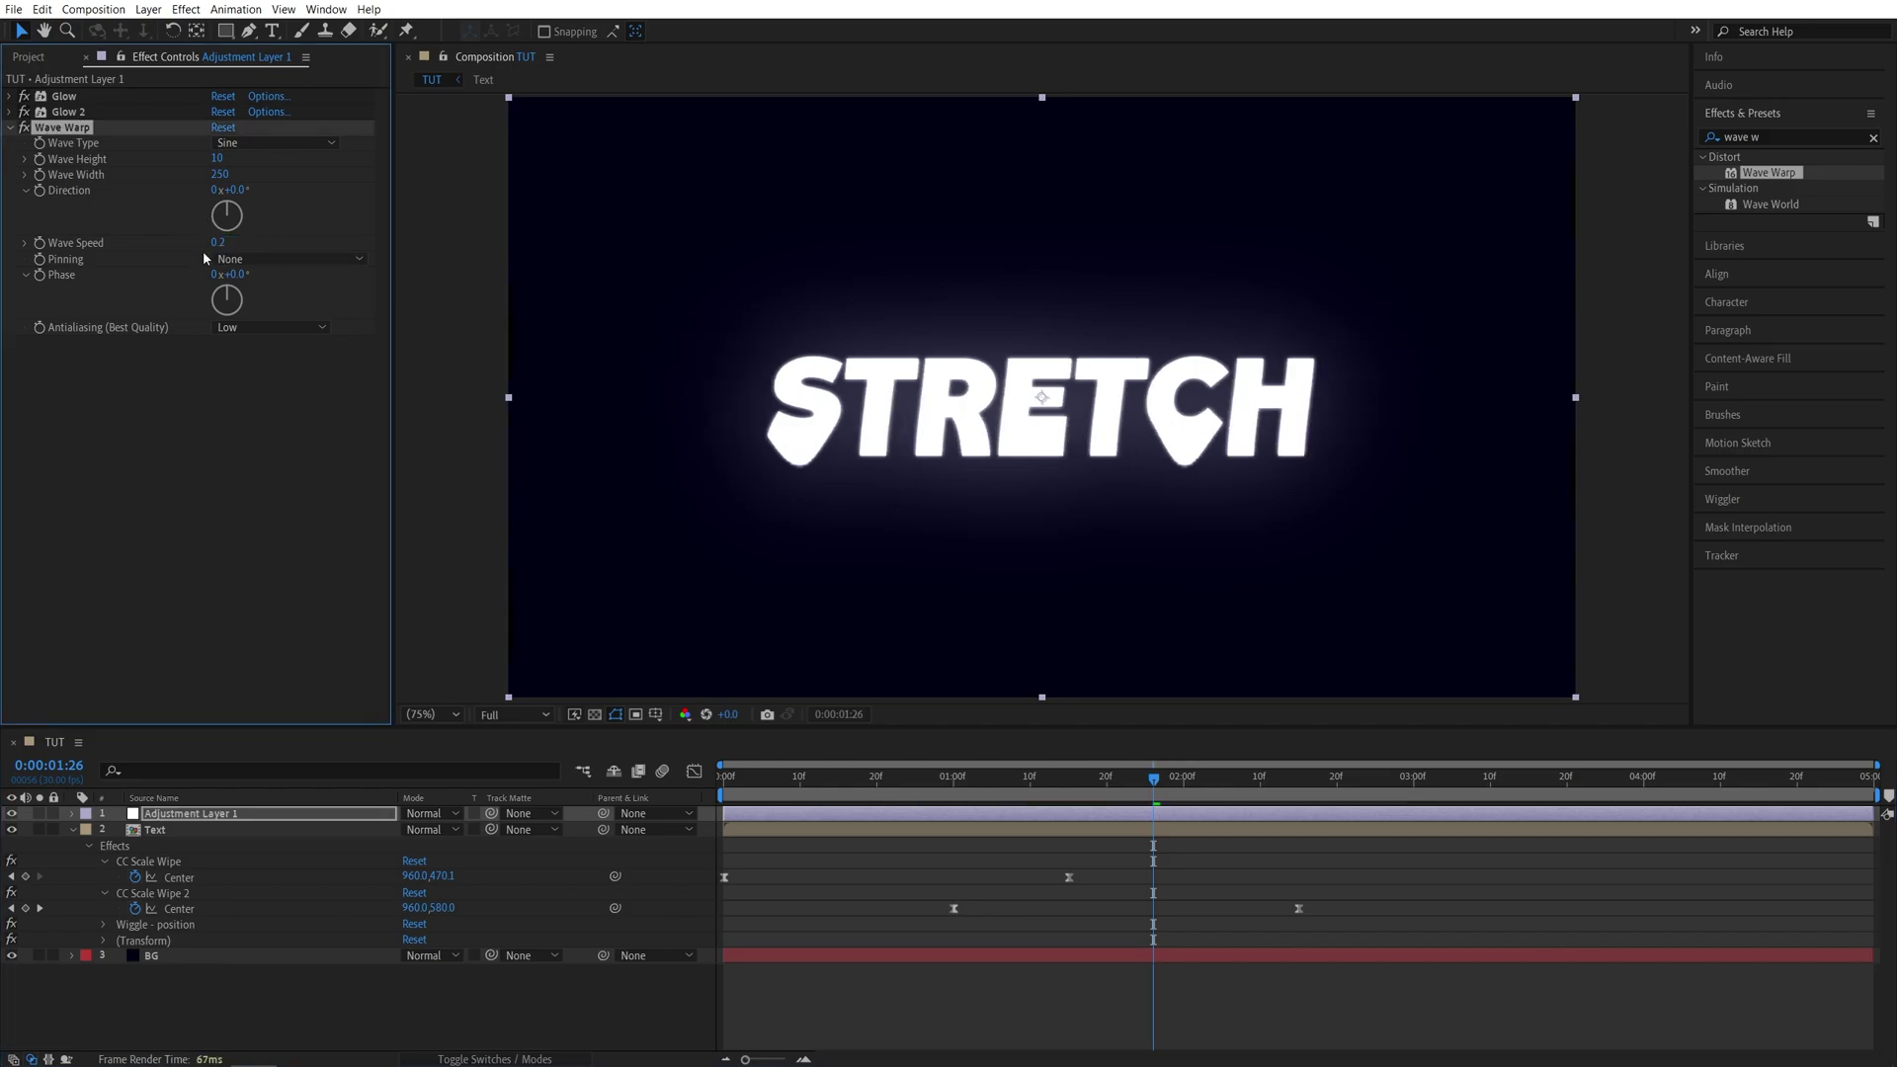
key(space)
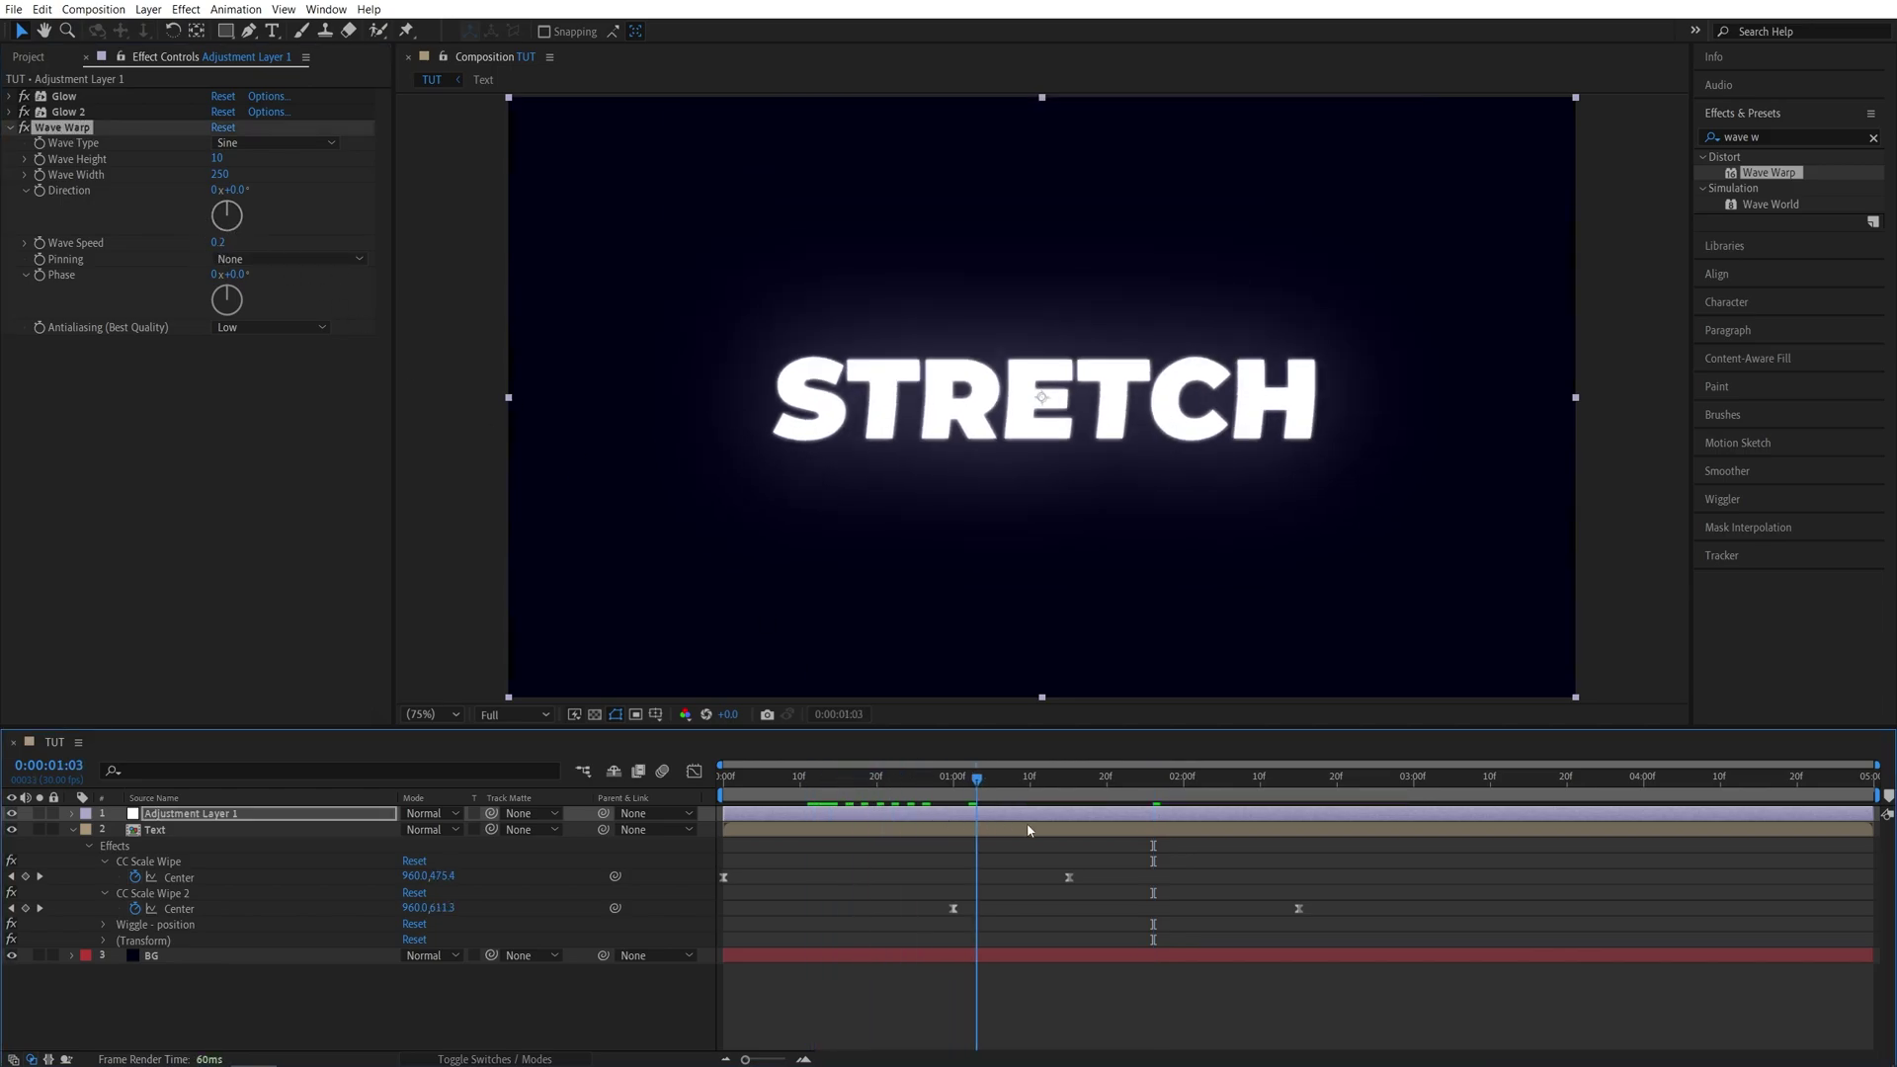
click(197, 431)
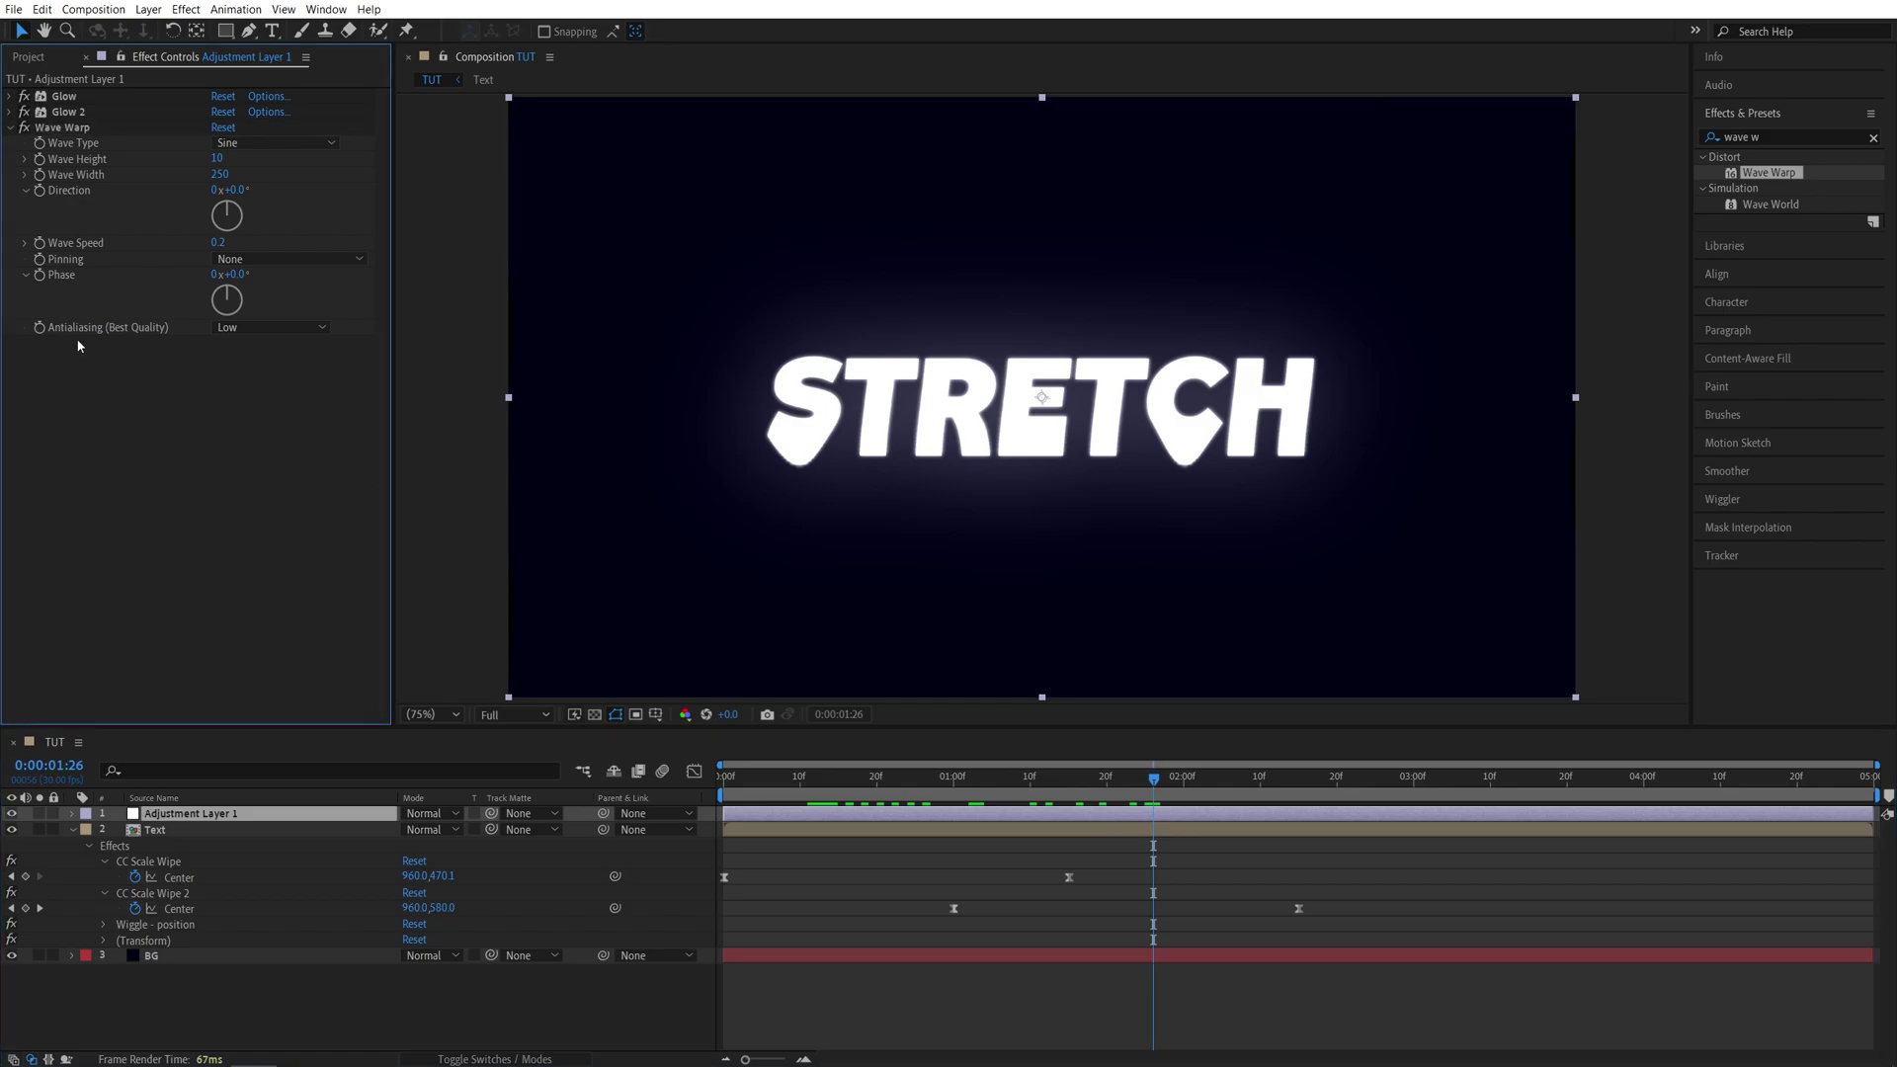
click(318, 327)
click(237, 383)
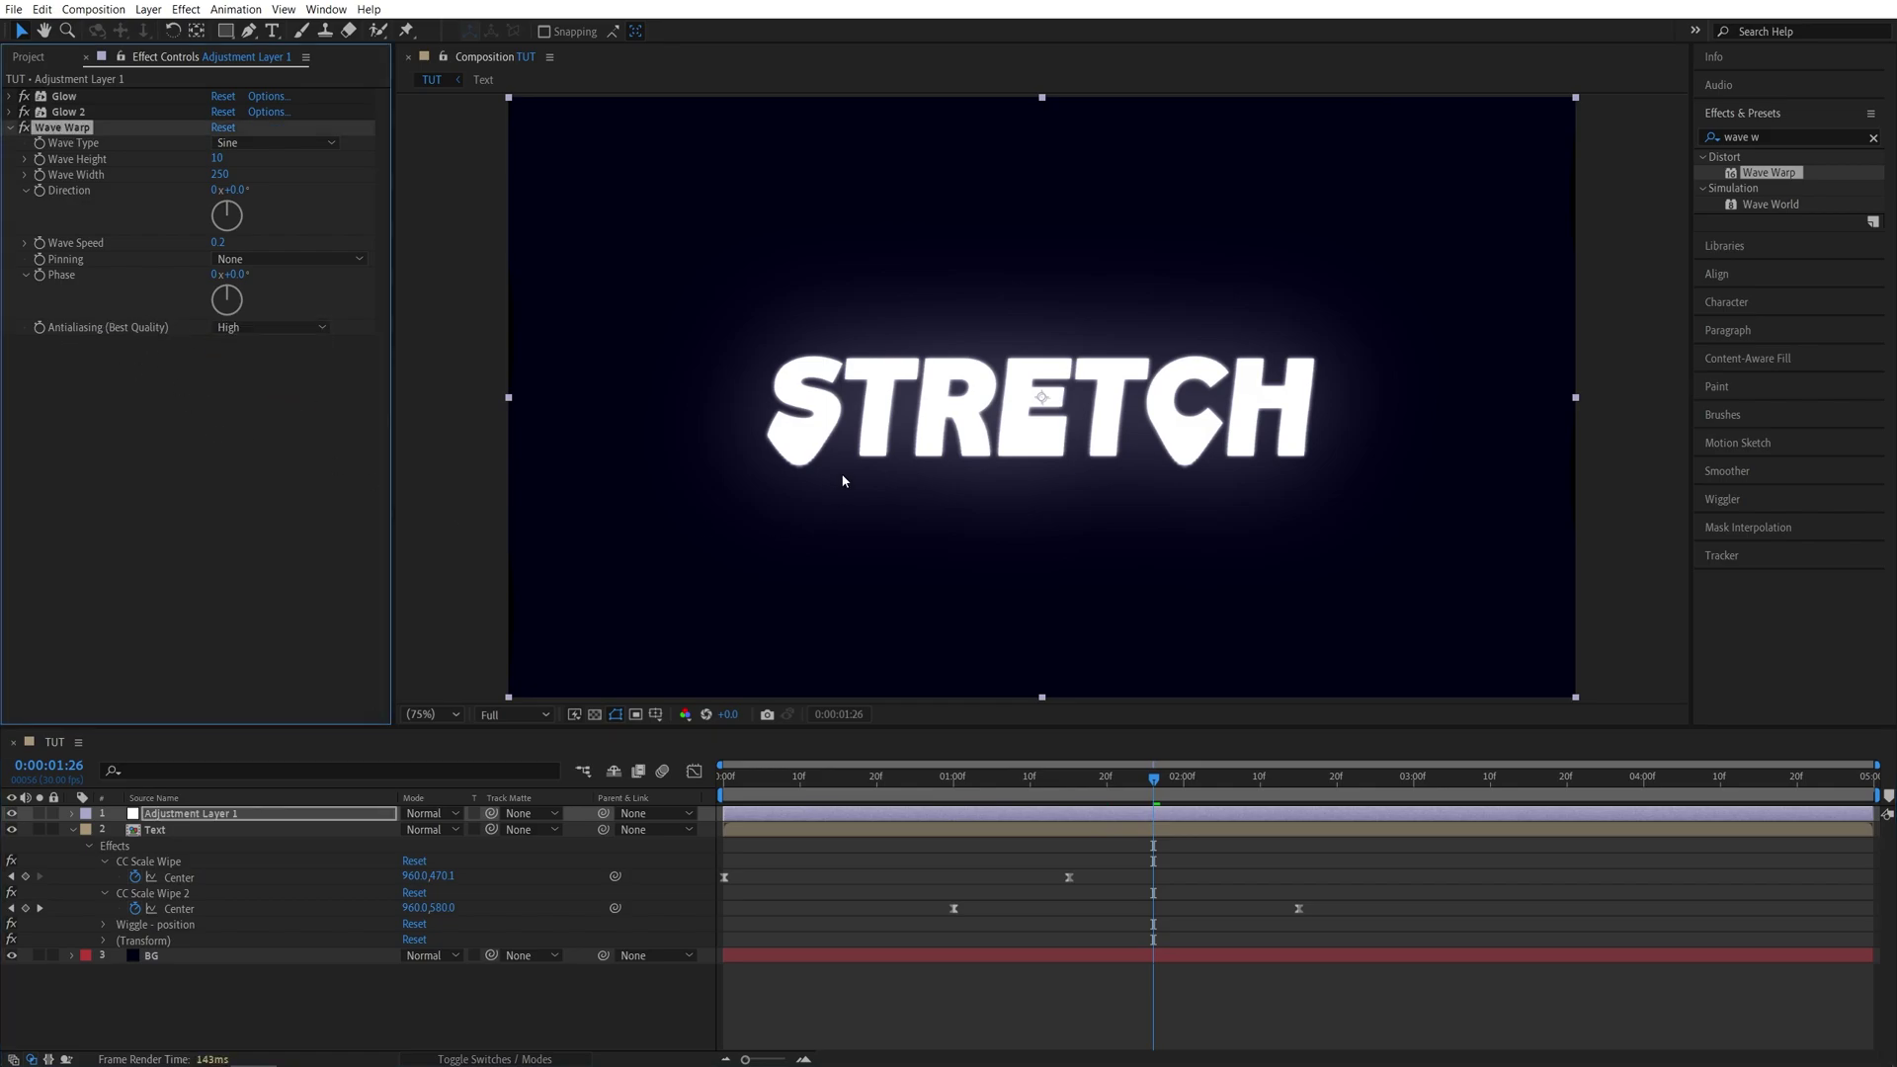
key(space)
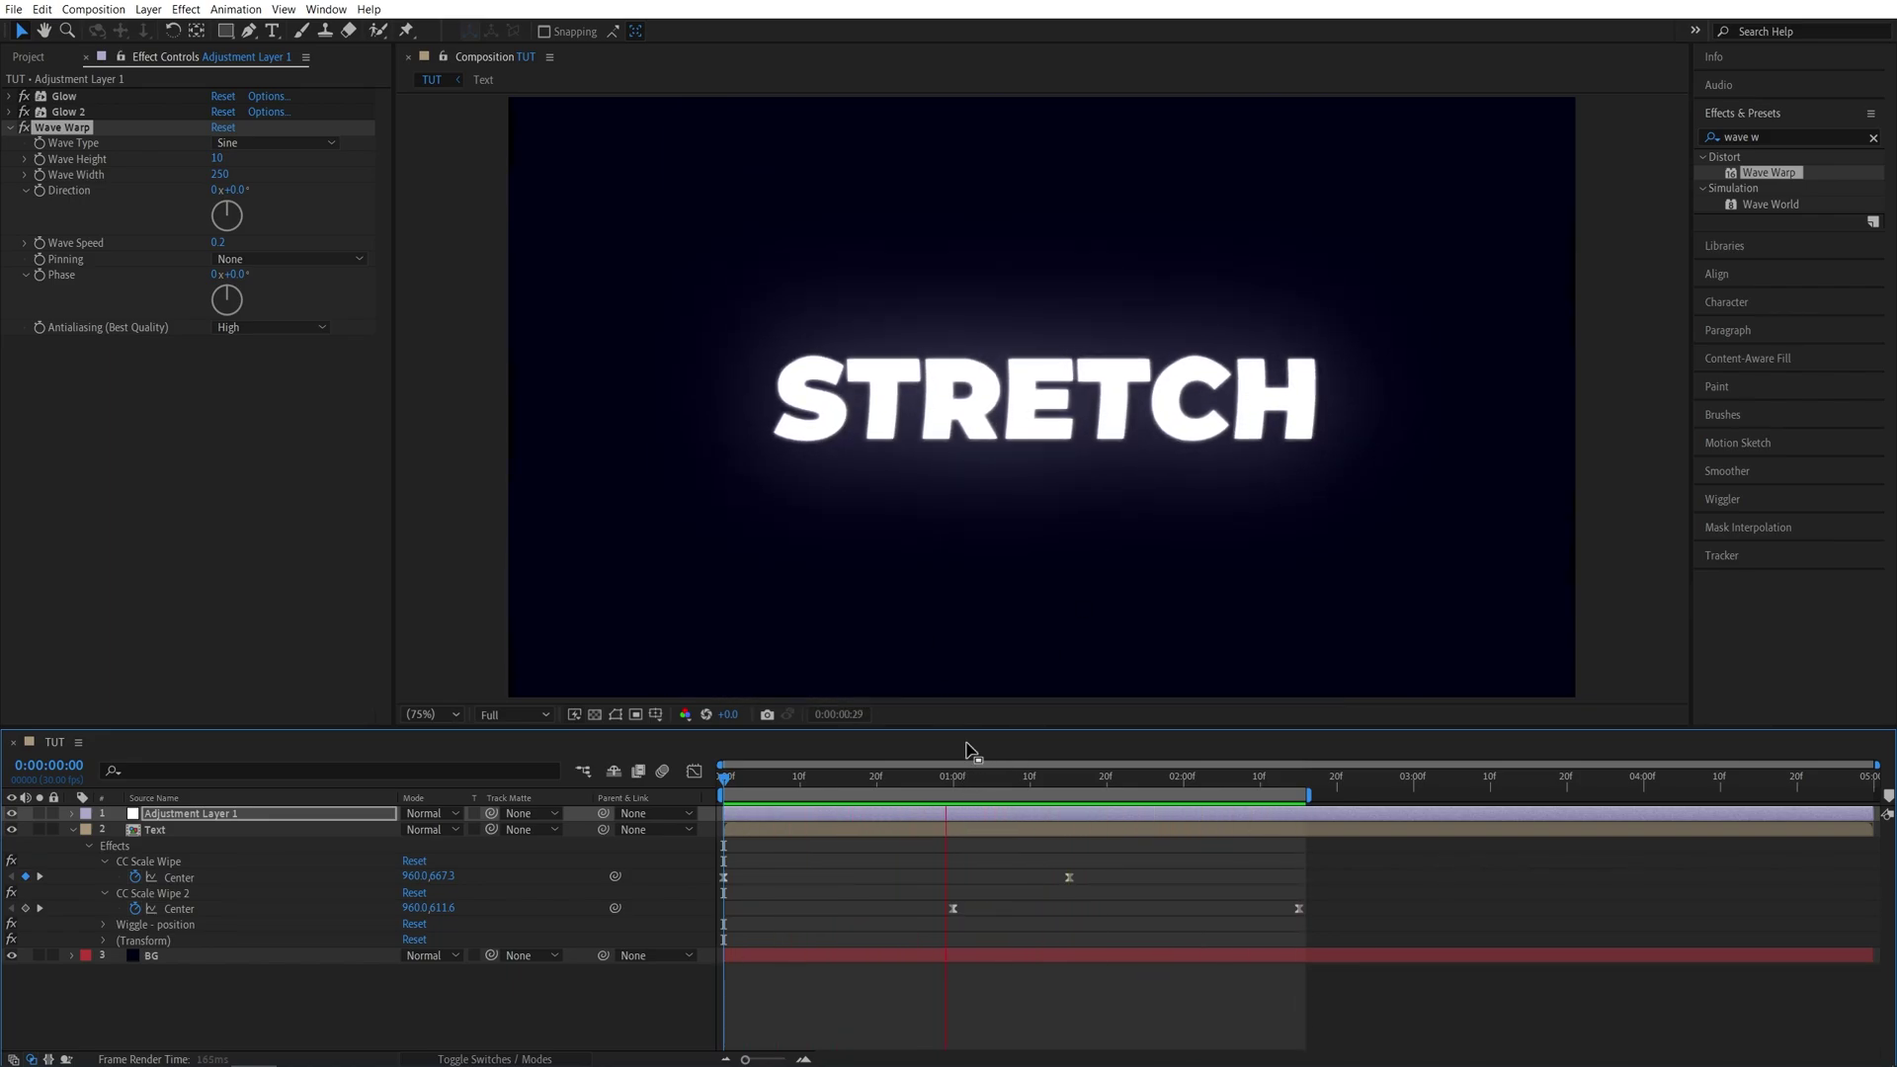
Stop playback and move the current time to 0:00:00:29.
drag(922, 786, 945, 790)
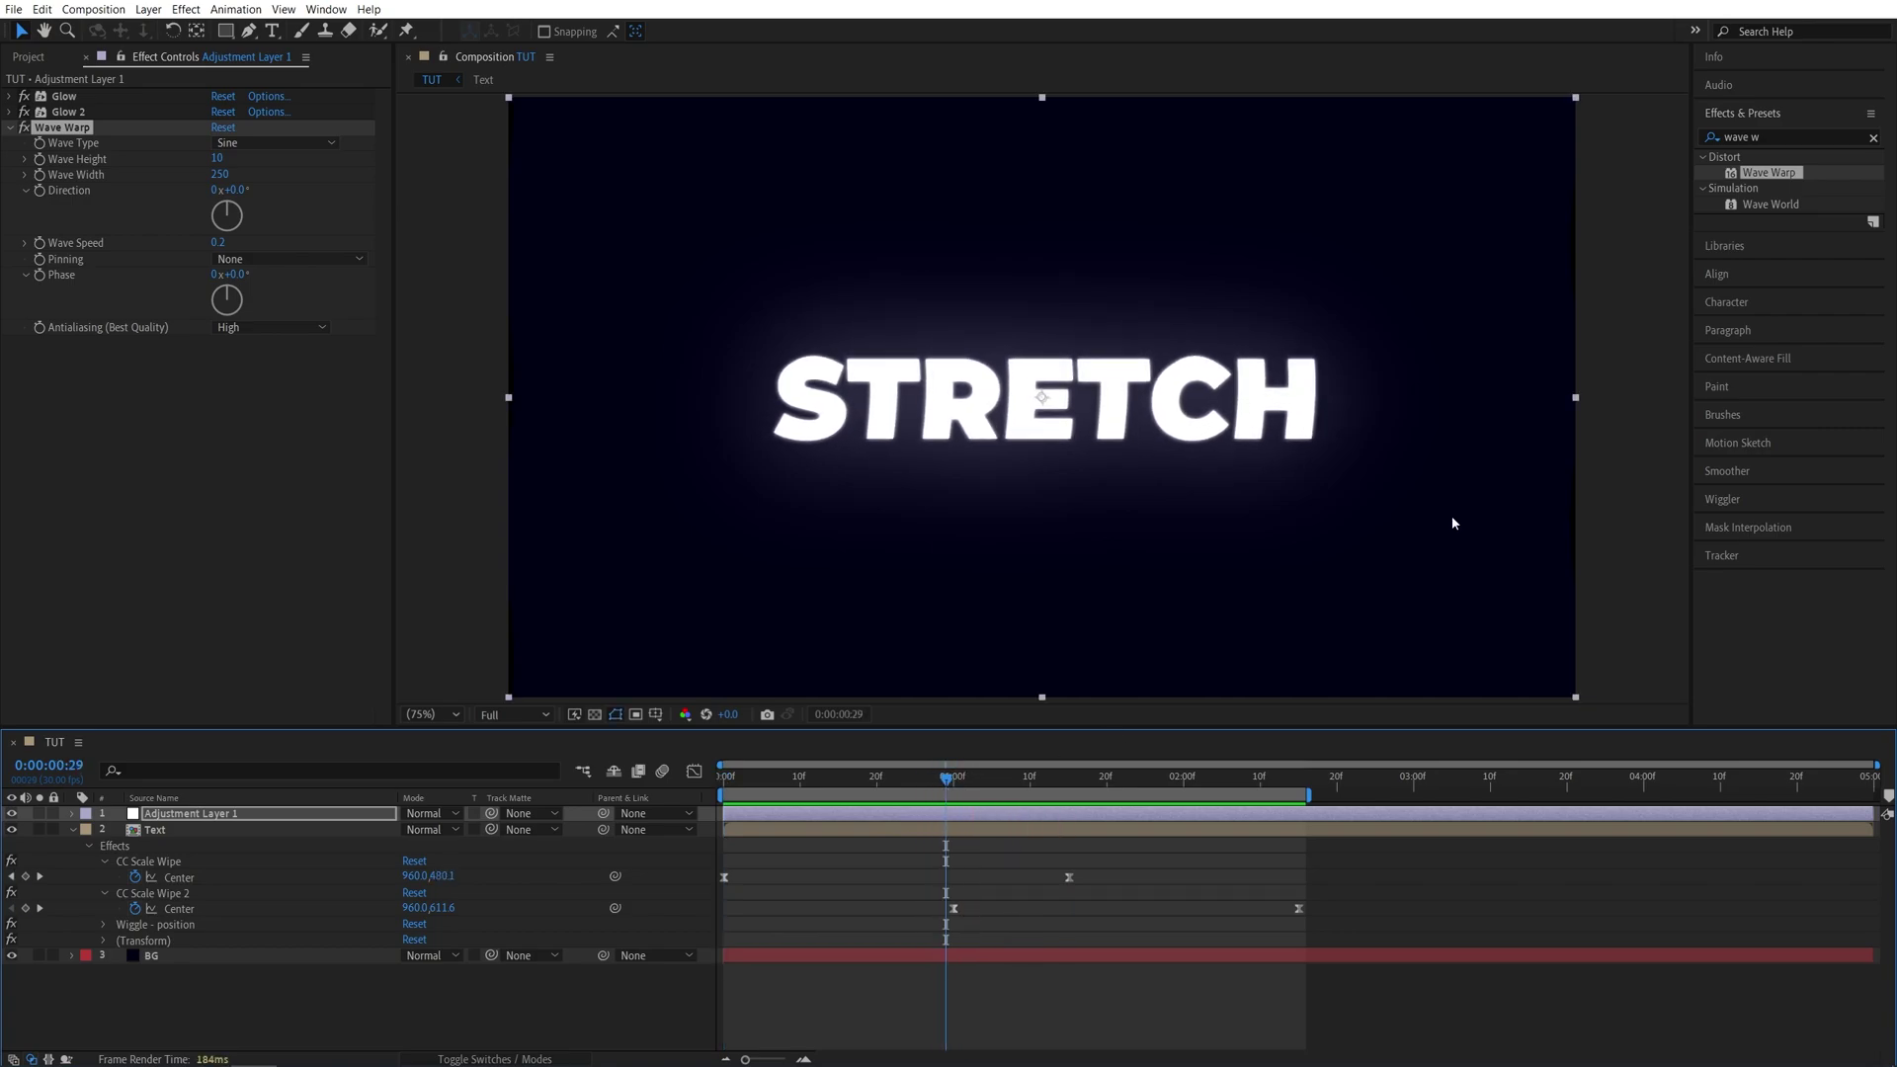
Apply VR Digital Glitch to Adjustment Layer 1 using the 'vr di' search.
click(1769, 138)
text(vr digi)
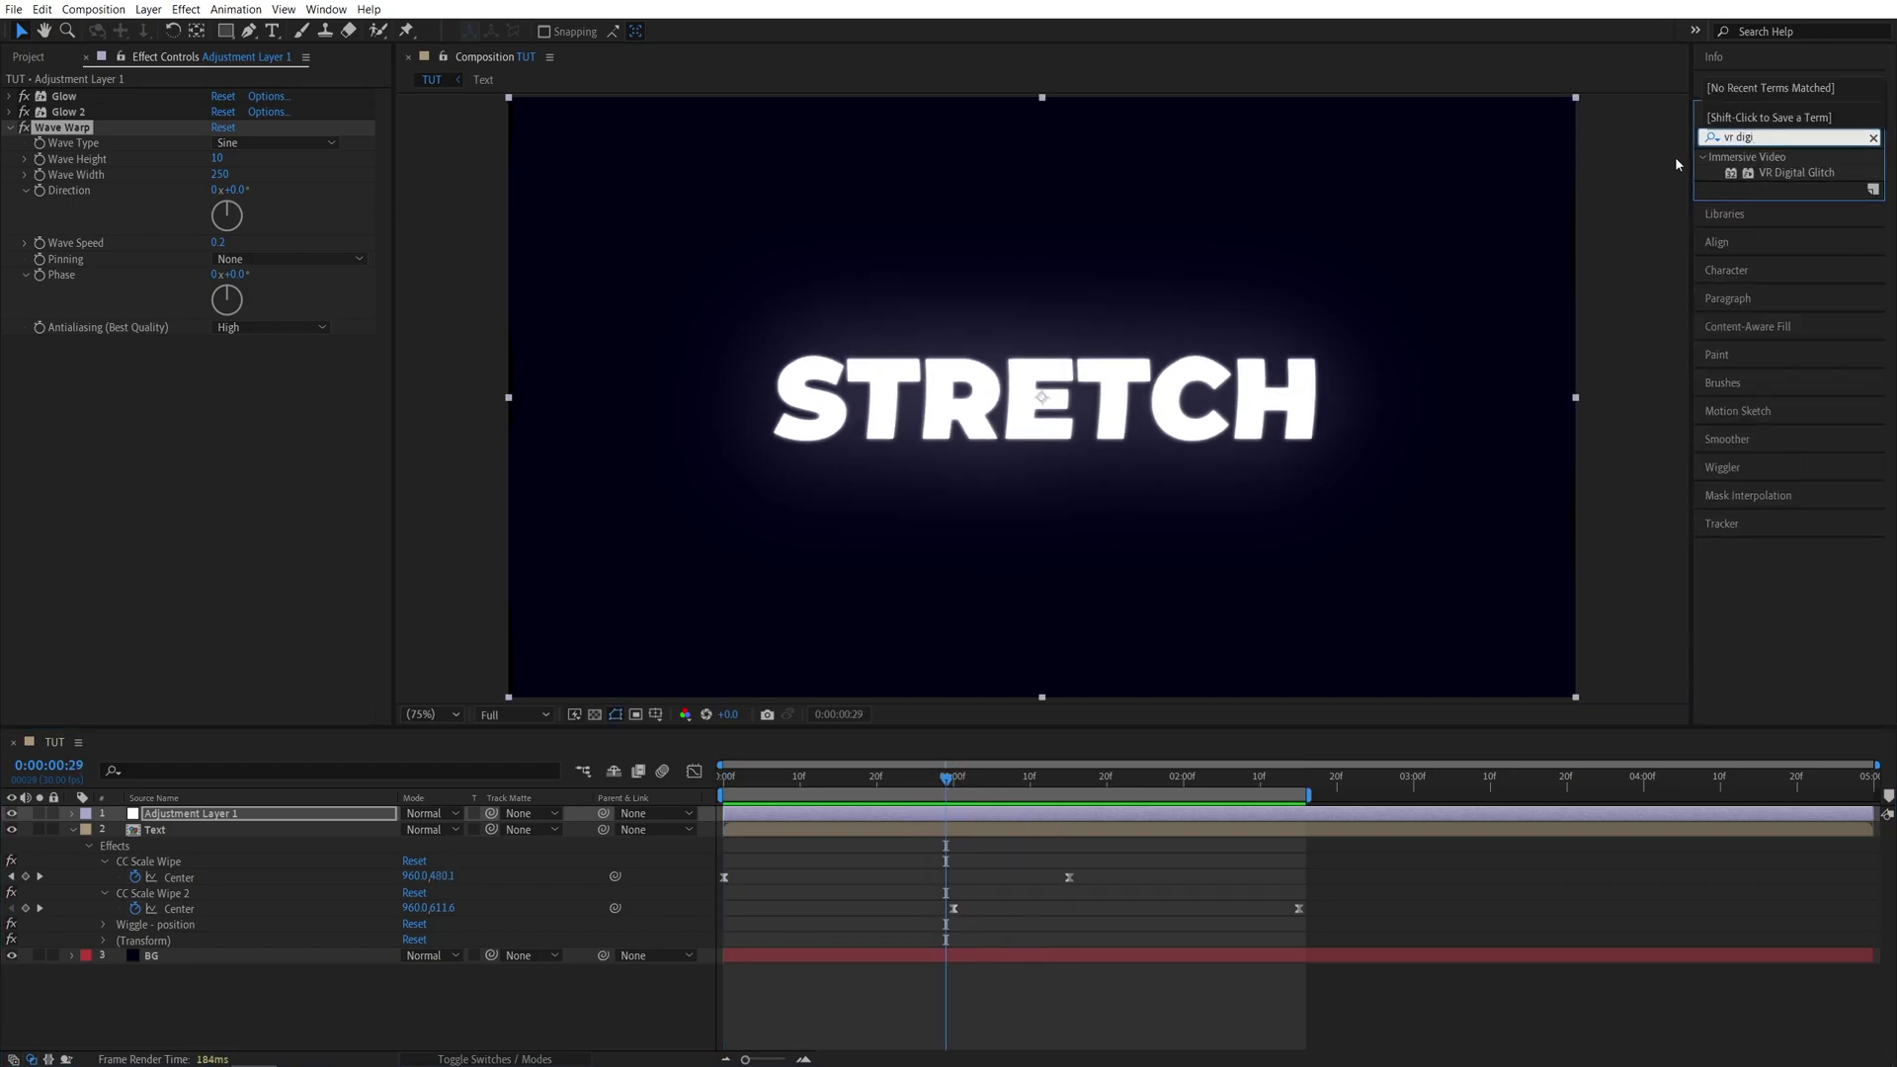
drag(1796, 172, 221, 816)
click(106, 570)
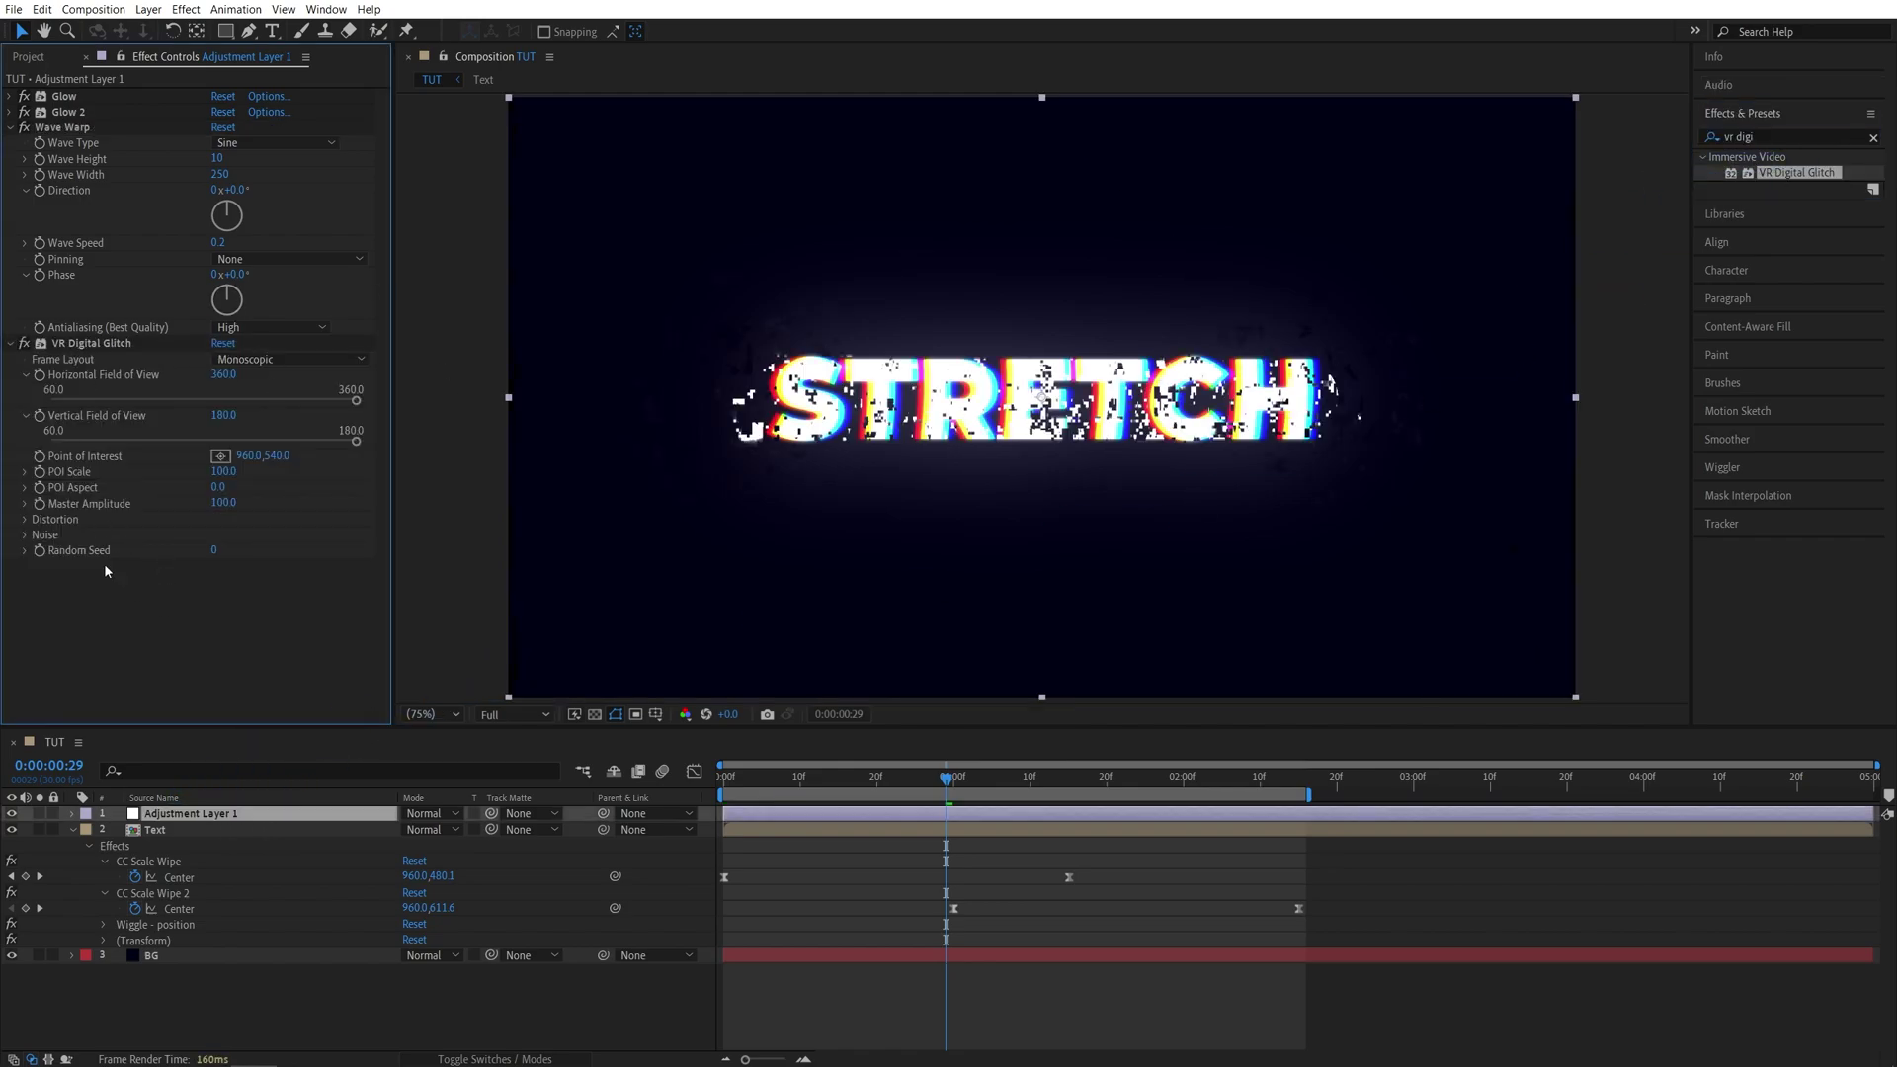
Set Geometry Distortion X to 0, Distortion Complexity to 1 and Distortion Rate to 0.
click(26, 520)
scroll(31, 519, down, 1)
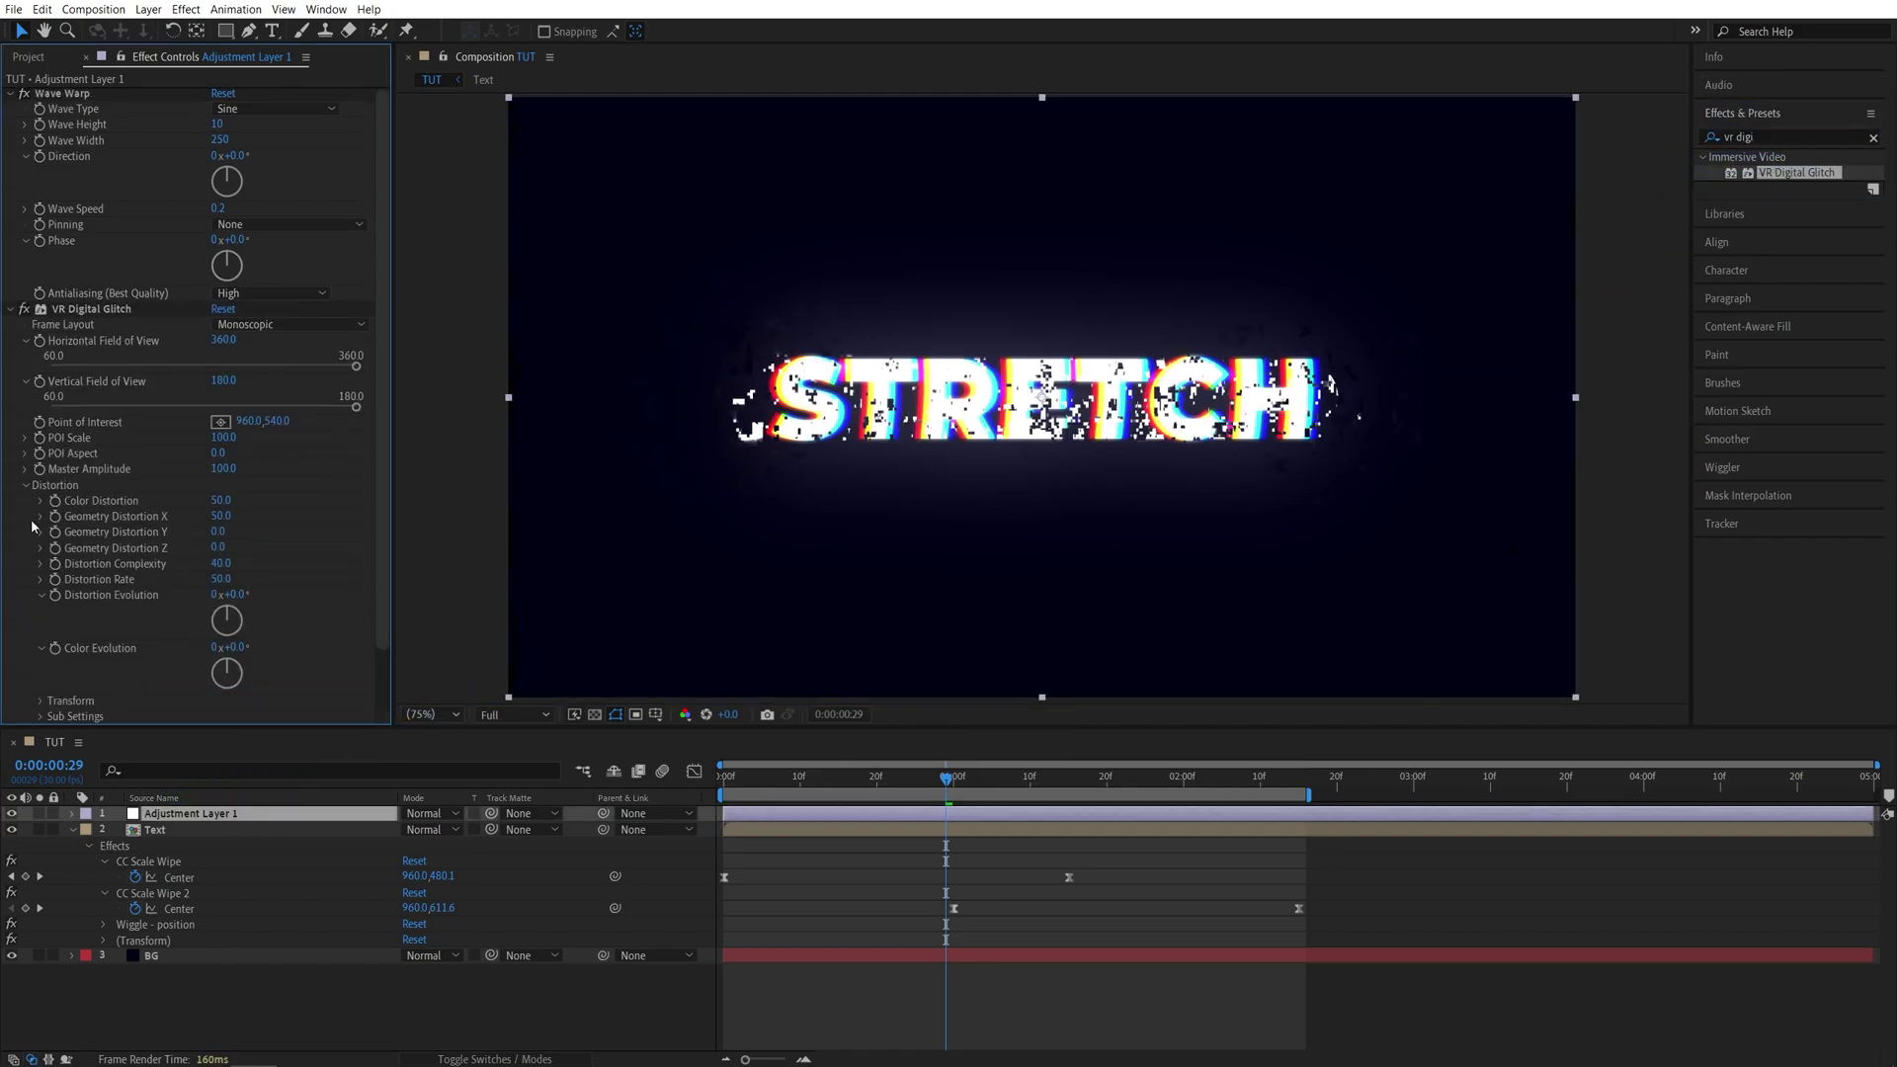
click(216, 515)
text(0)
key(Return)
drag(220, 563, 148, 563)
drag(220, 579, 148, 579)
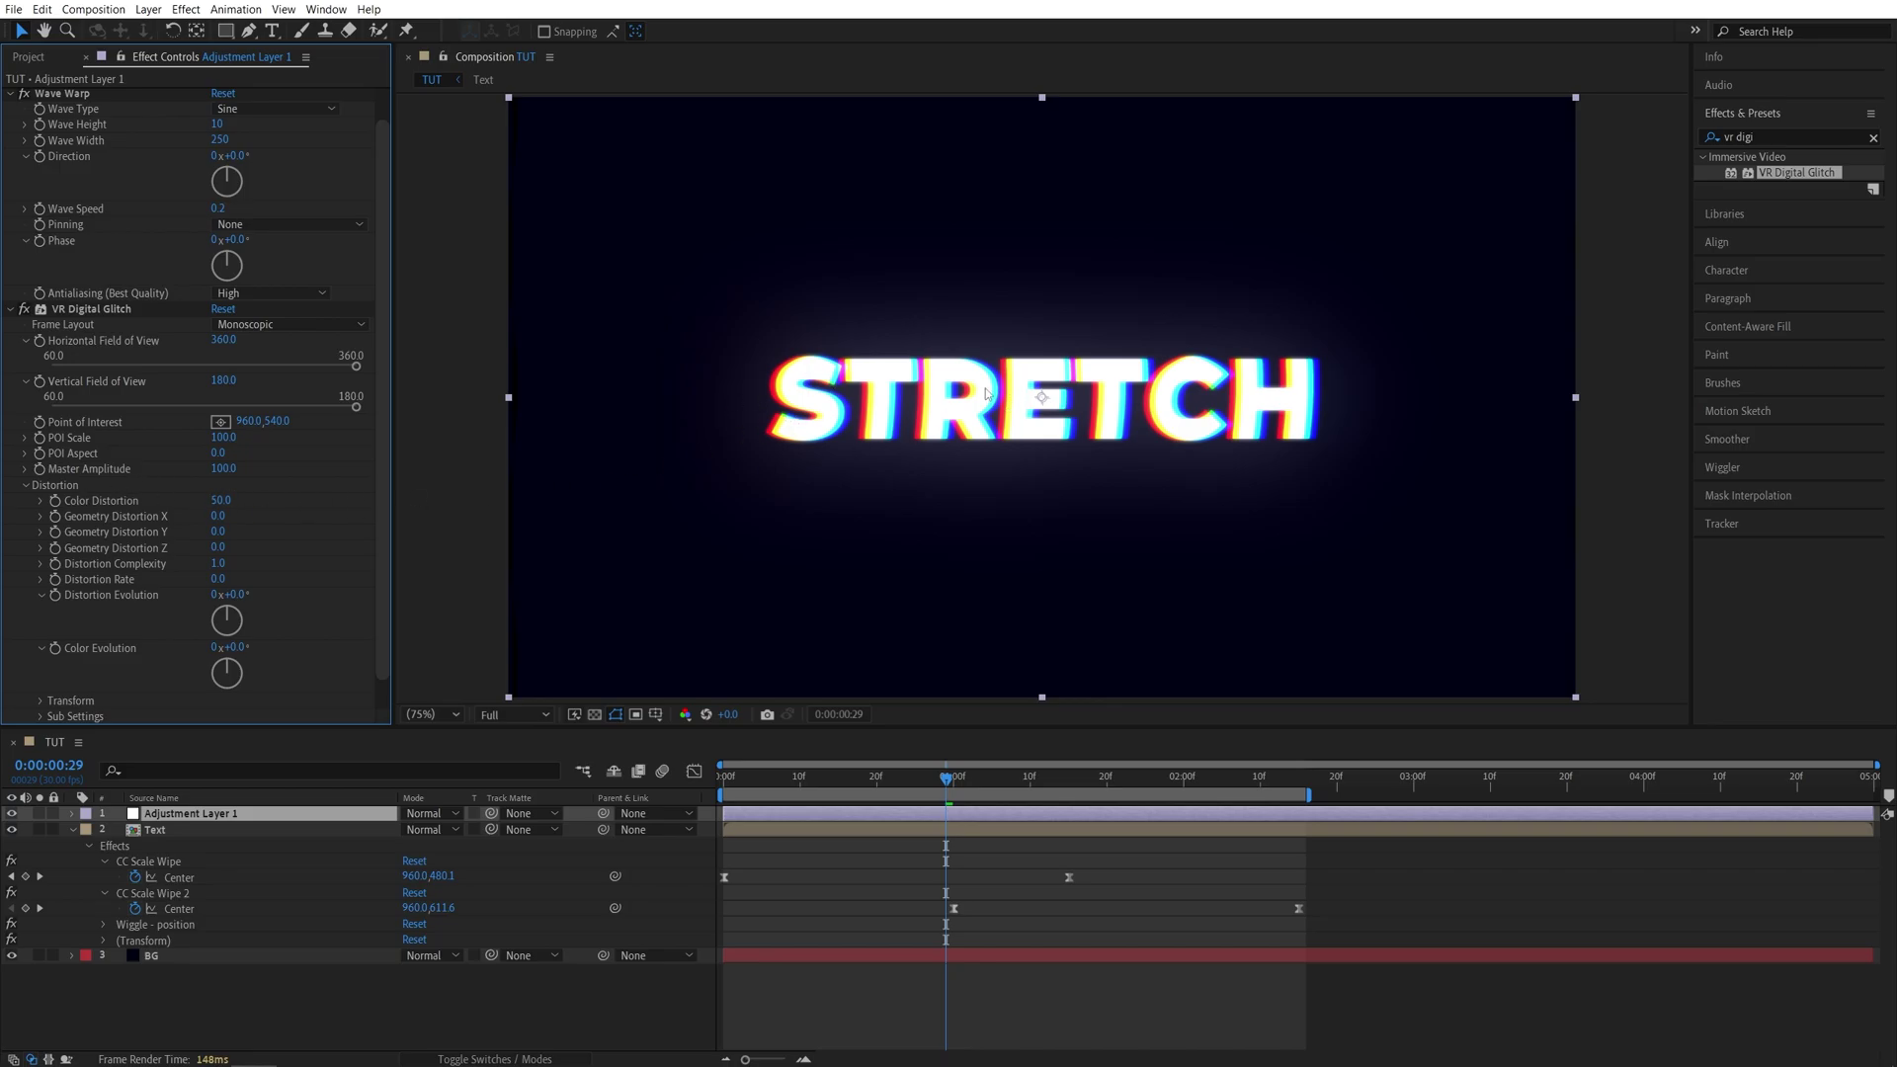
At 0:00:02:05, set Color Distortion to 10 and zoom the viewer to inspect the colour split.
drag(1030, 775, 1222, 775)
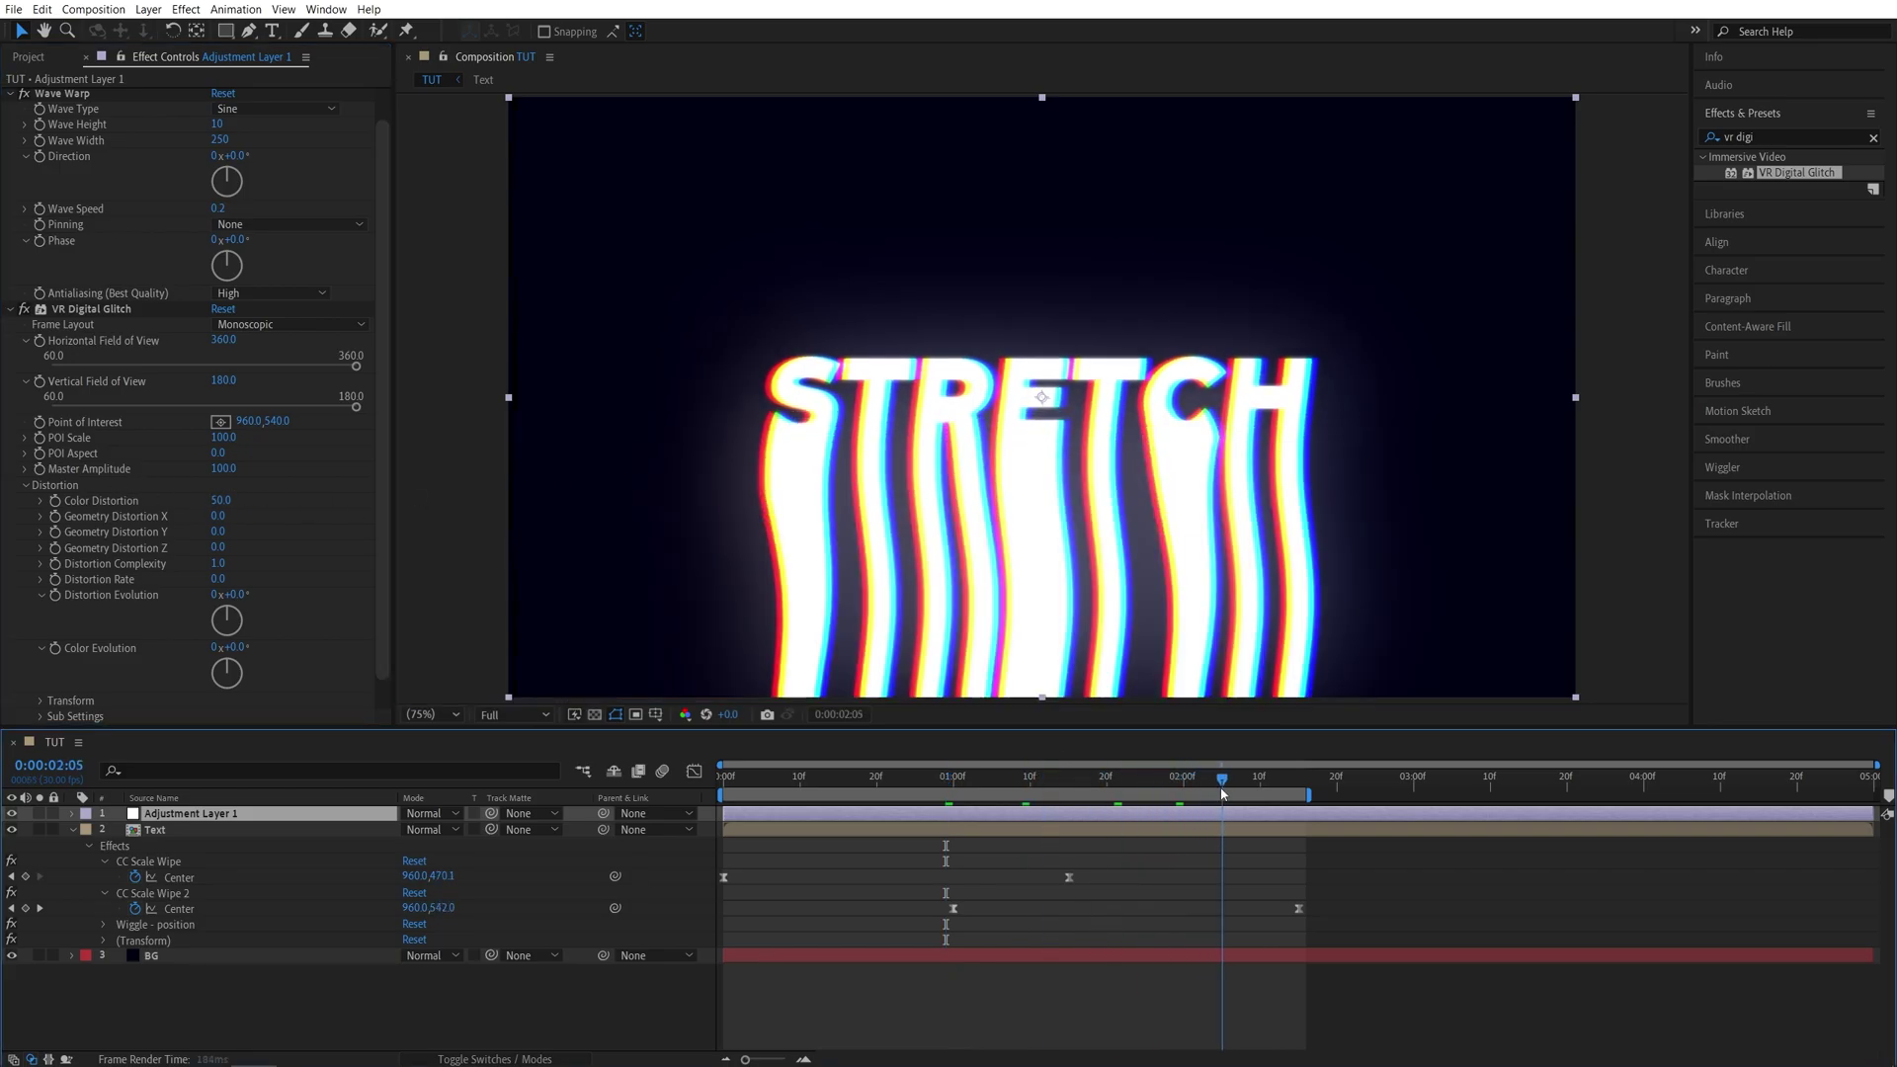
click(221, 501)
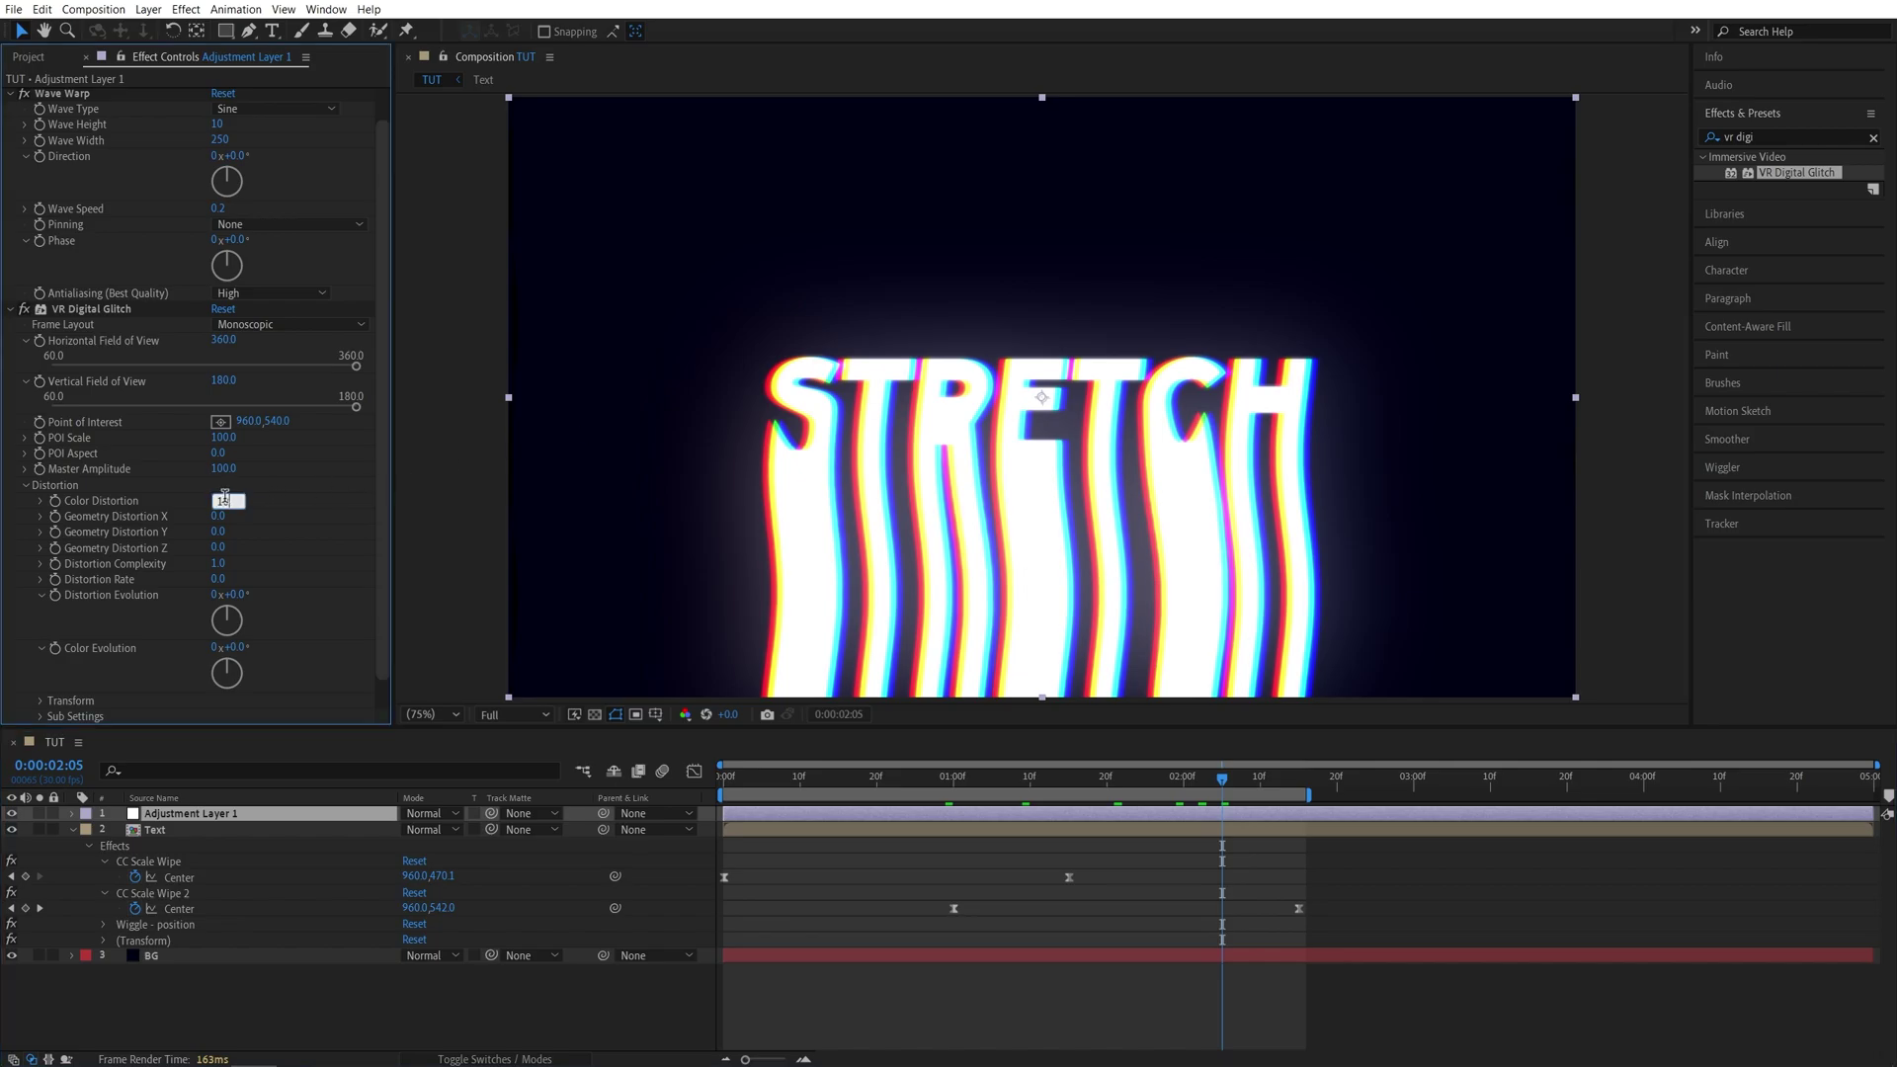
key(Return)
key(period)
key(period)
key(period)
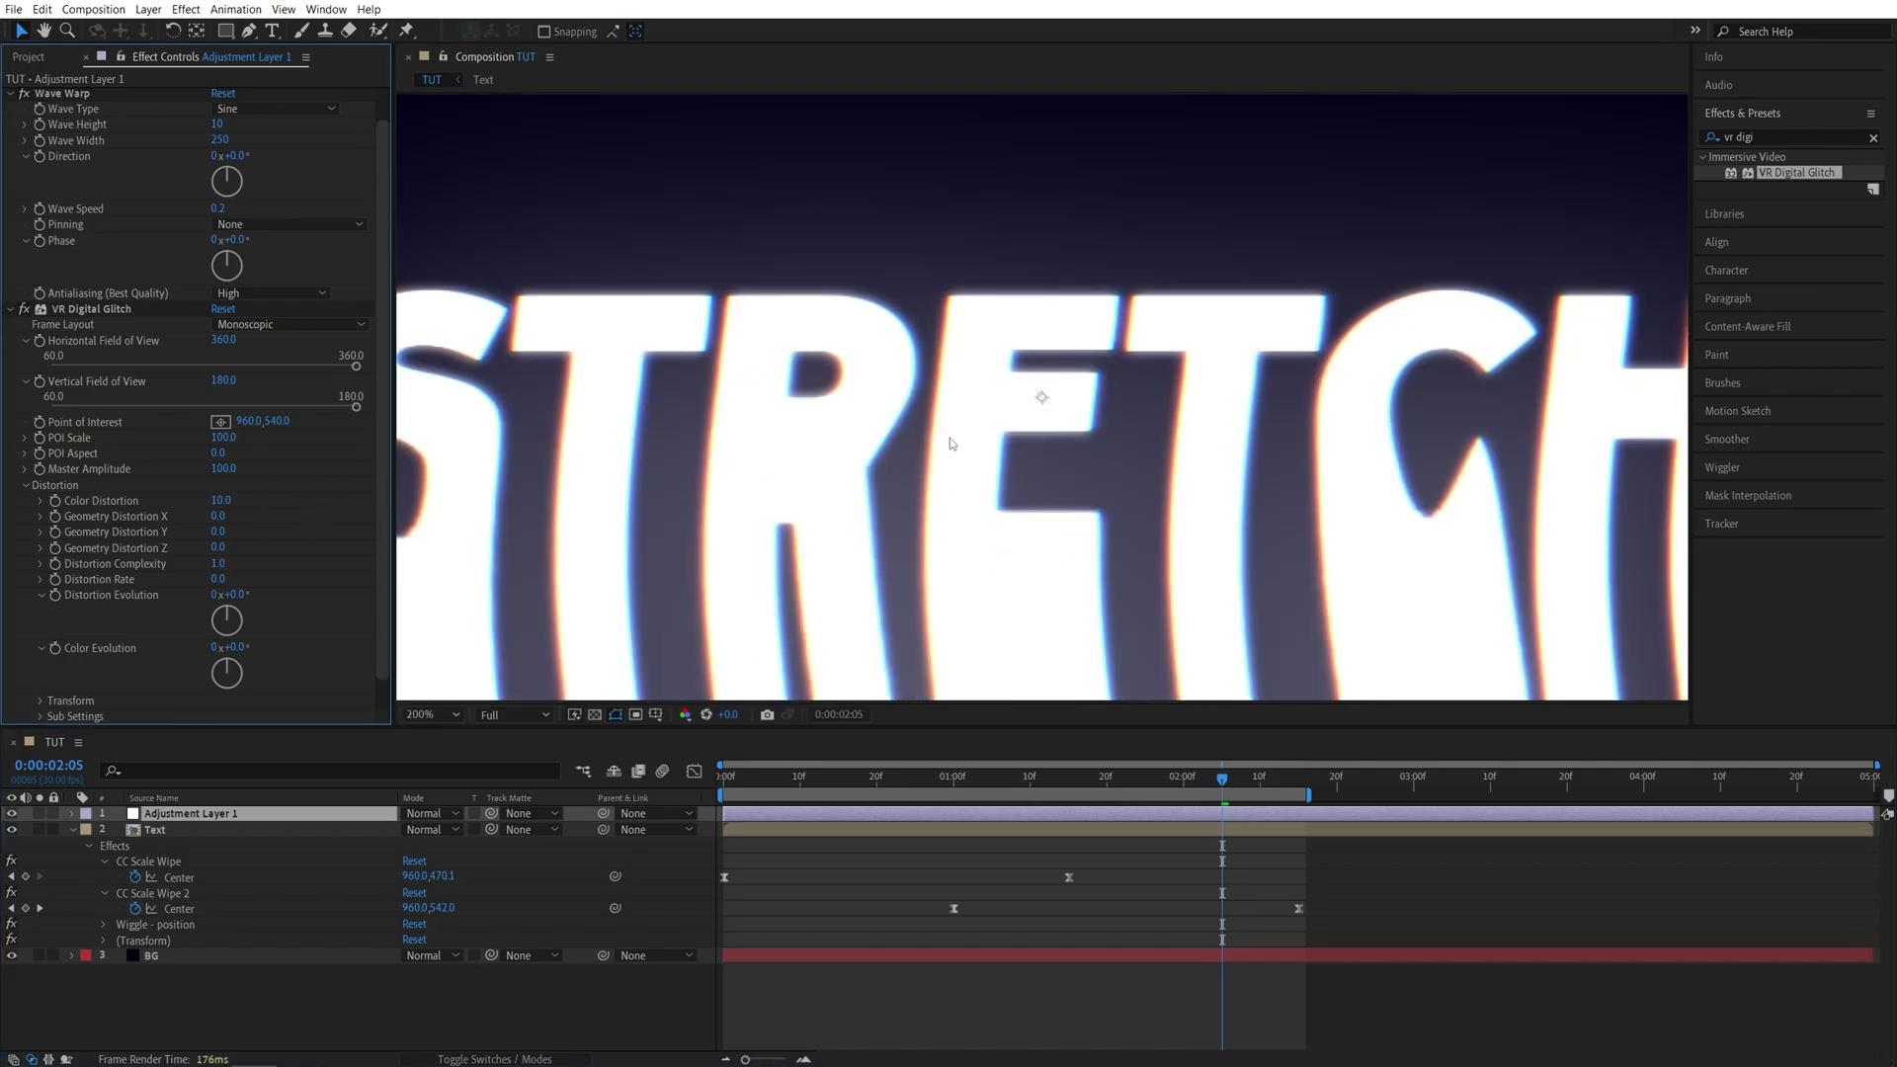
scroll(950, 415, up, 2)
scroll(945, 246, down, 5)
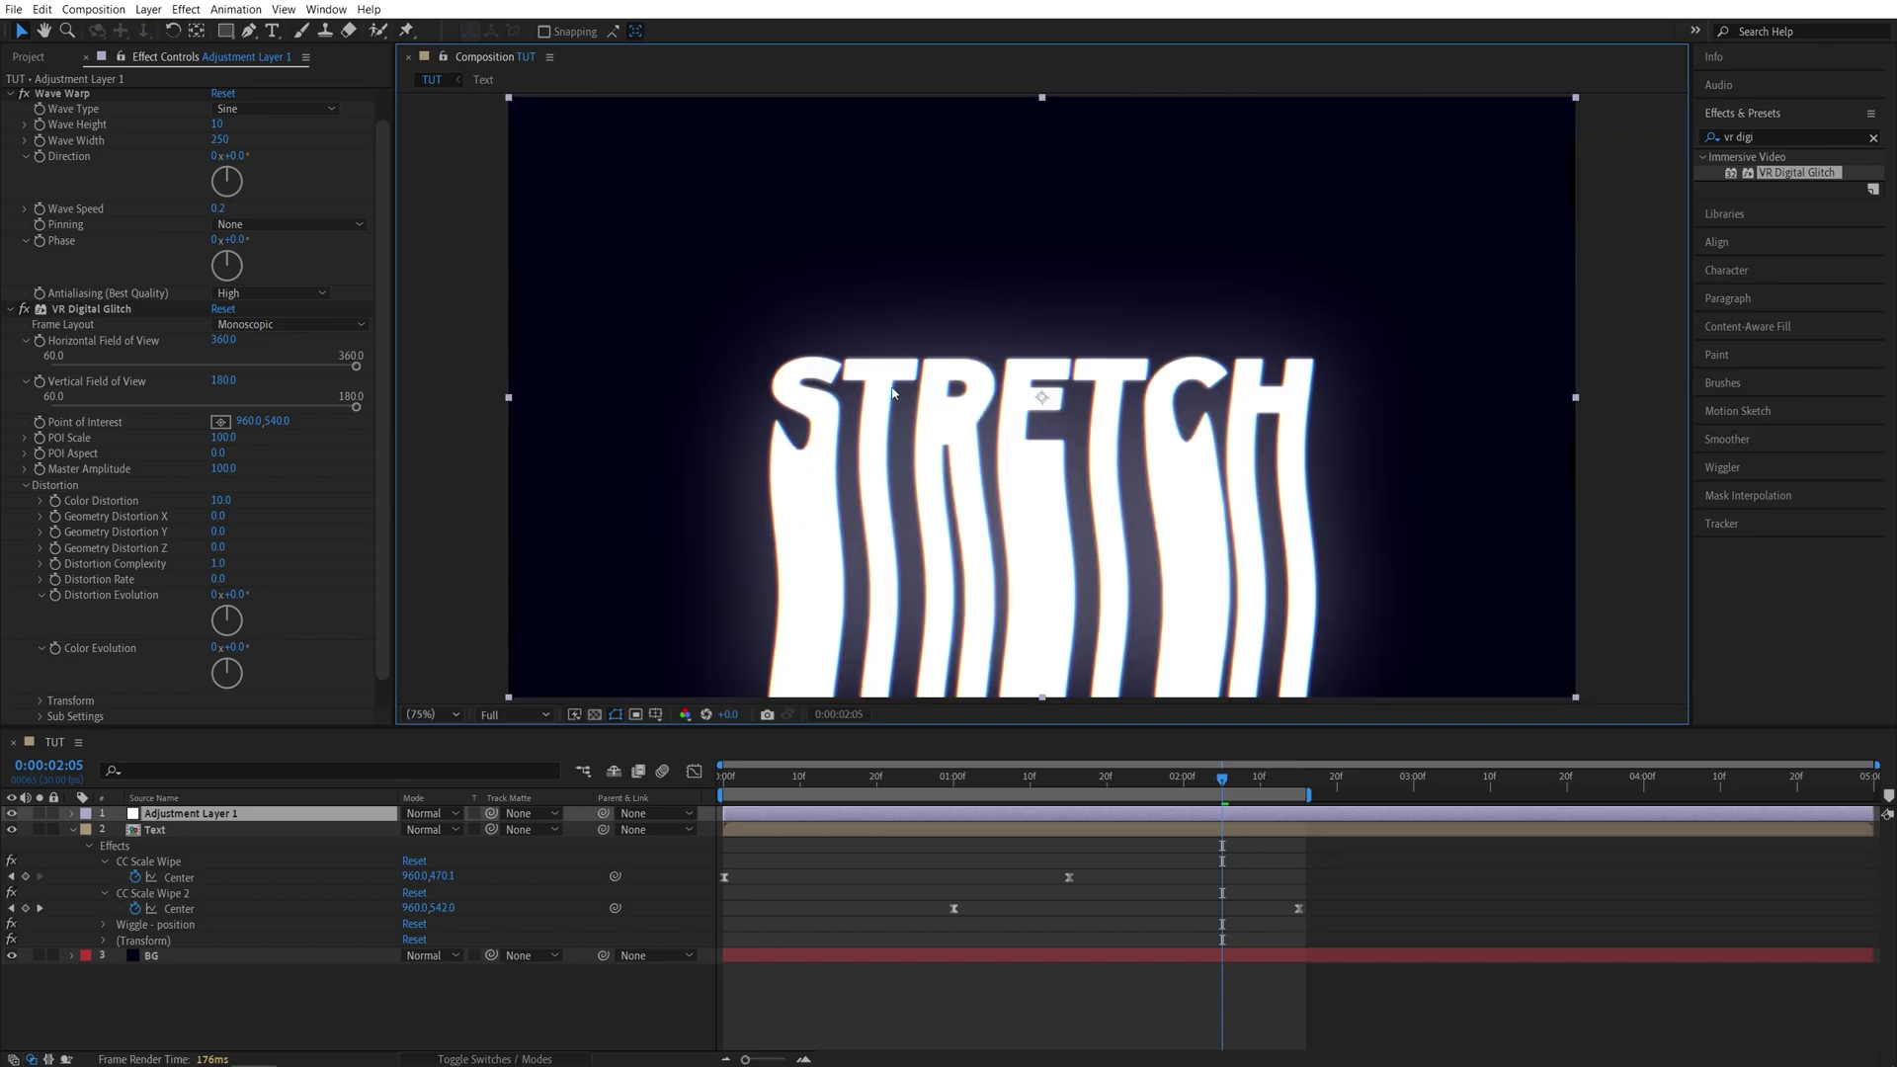
scroll(953, 376, up, 2)
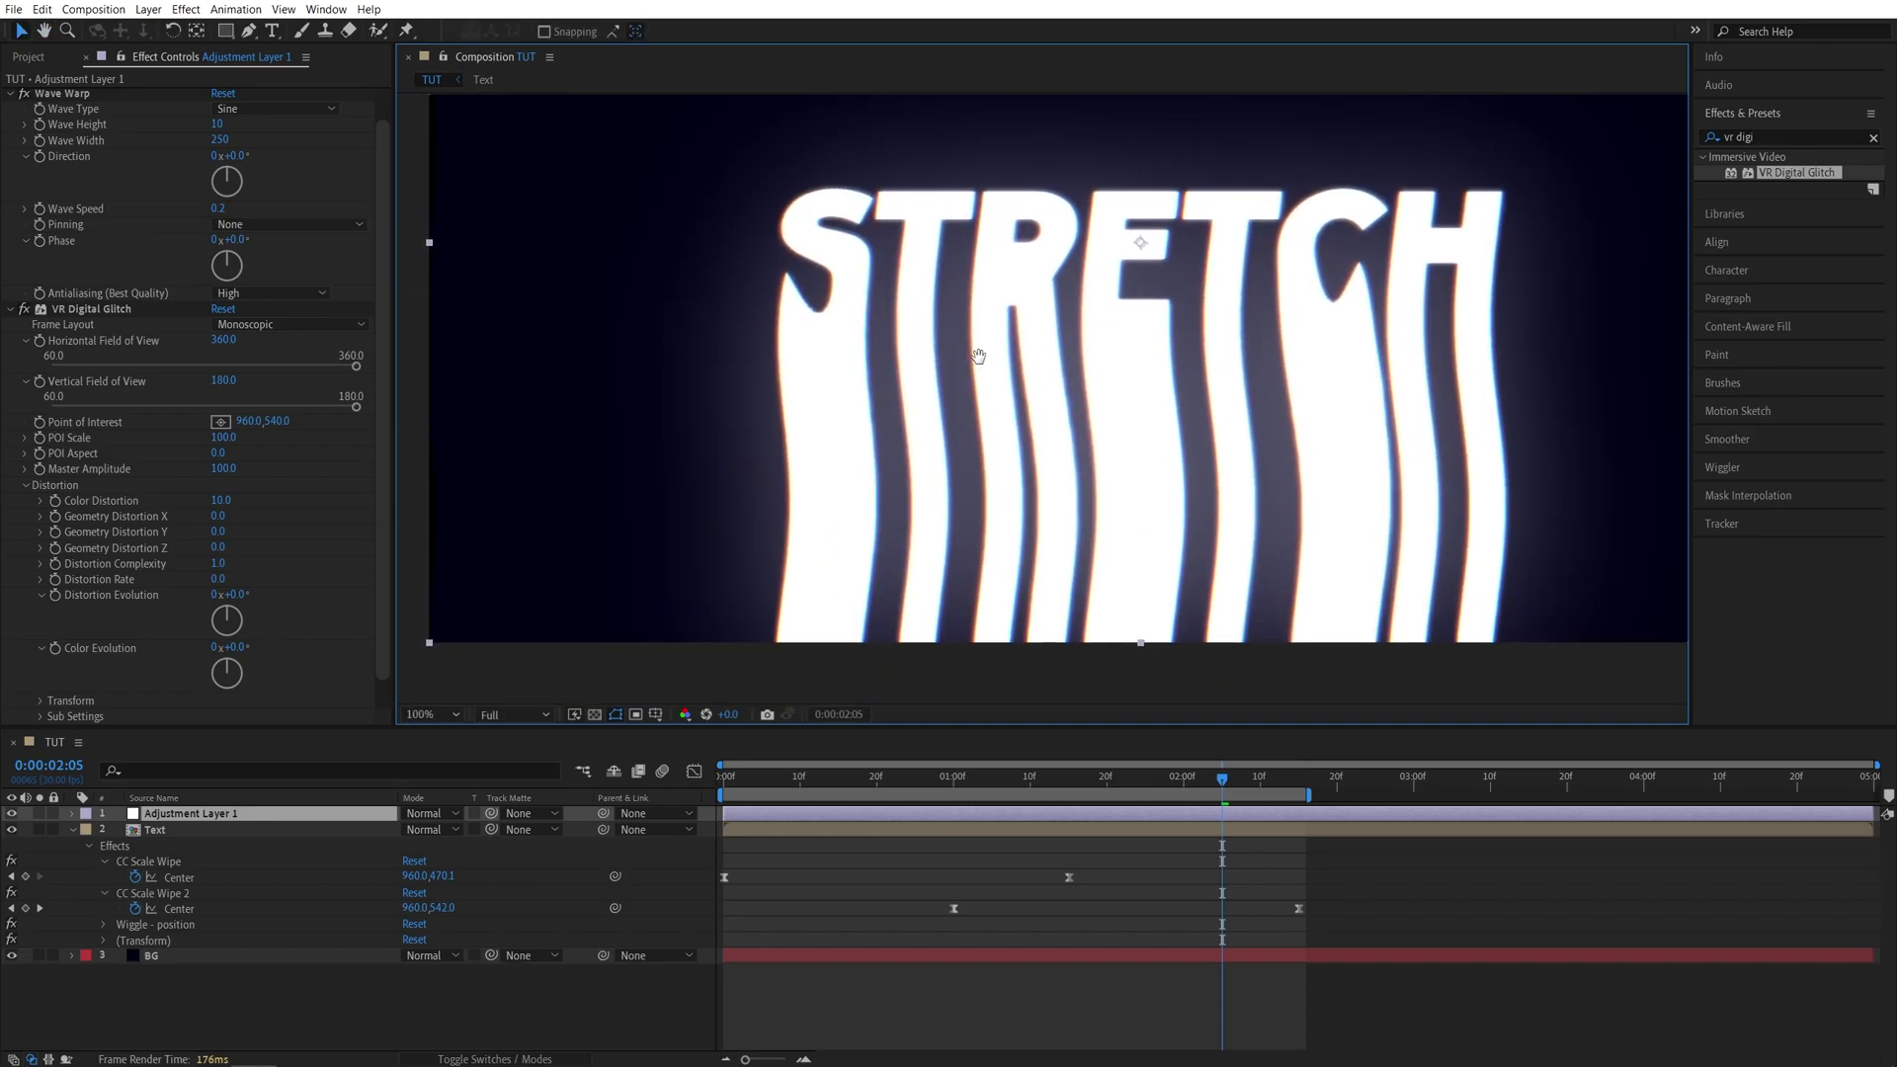
scroll(977, 356, up, 4)
scroll(887, 289, up, 3)
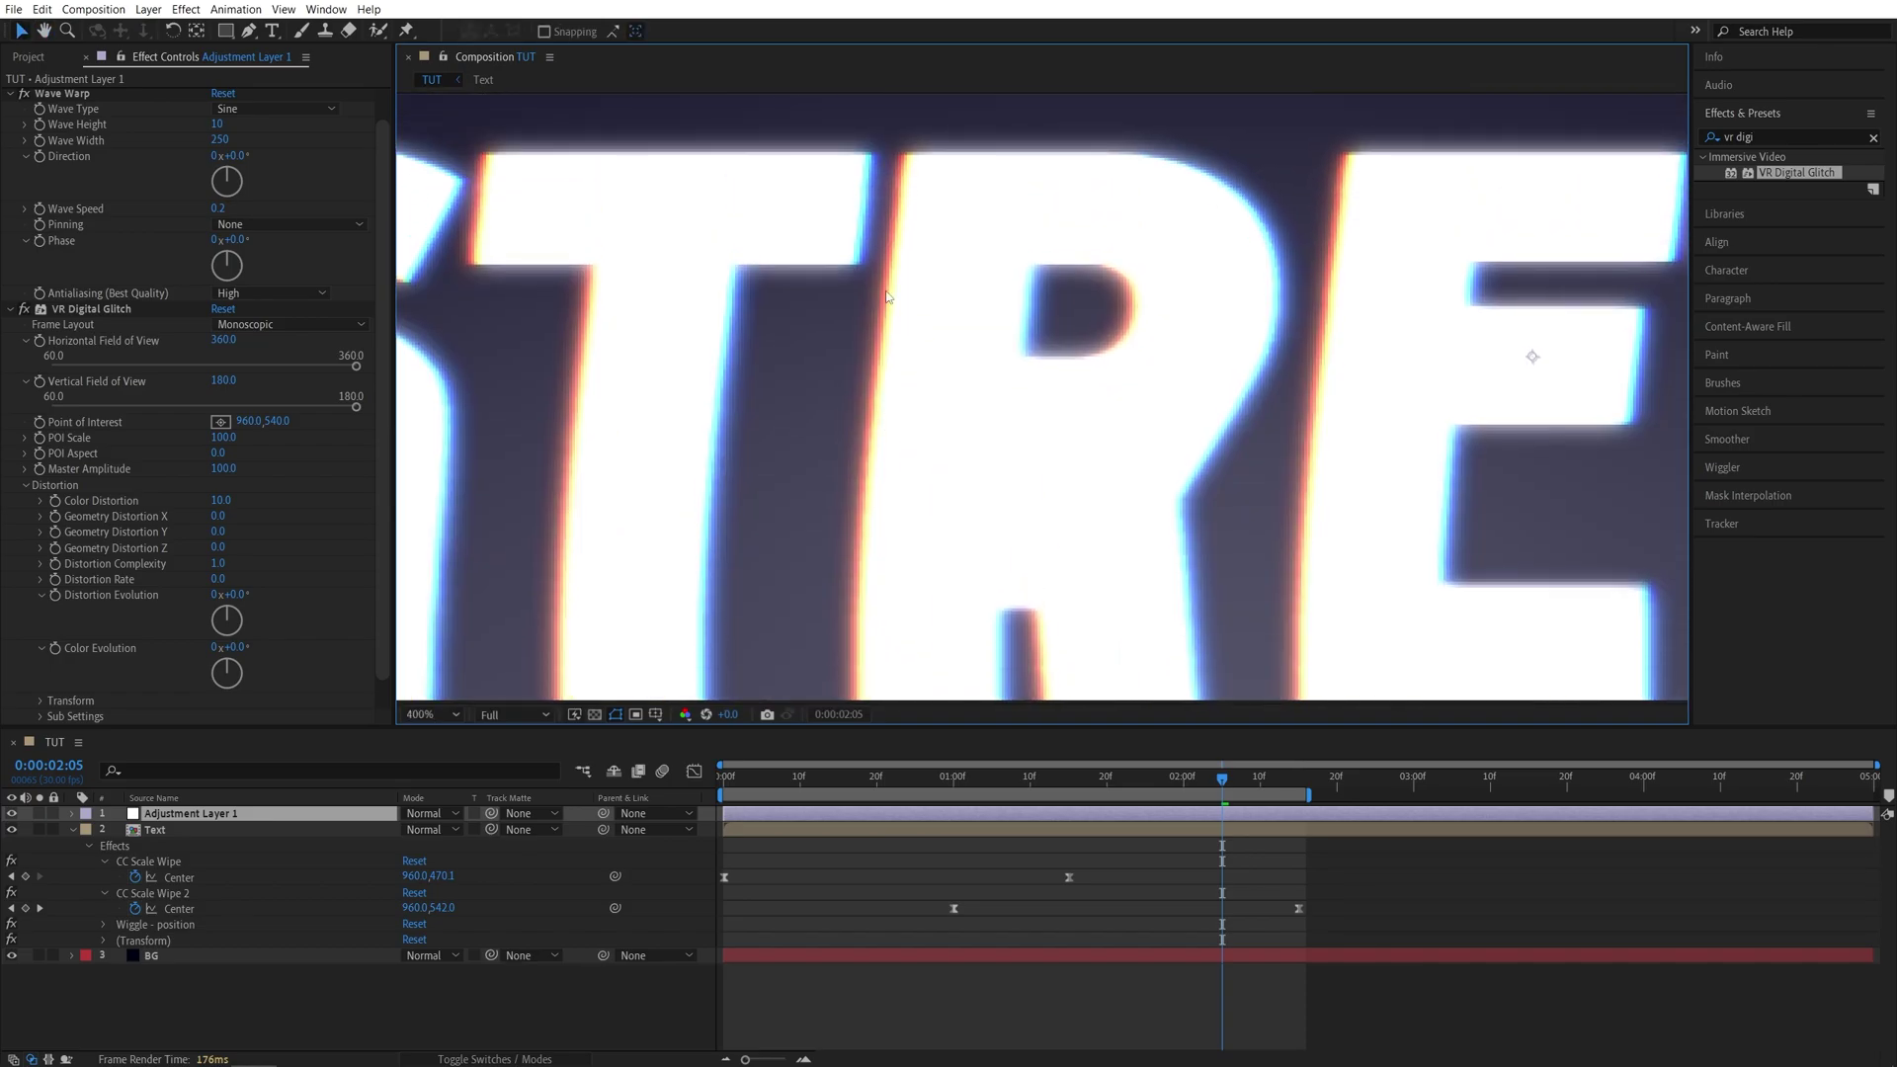
scroll(1102, 385, down, 2)
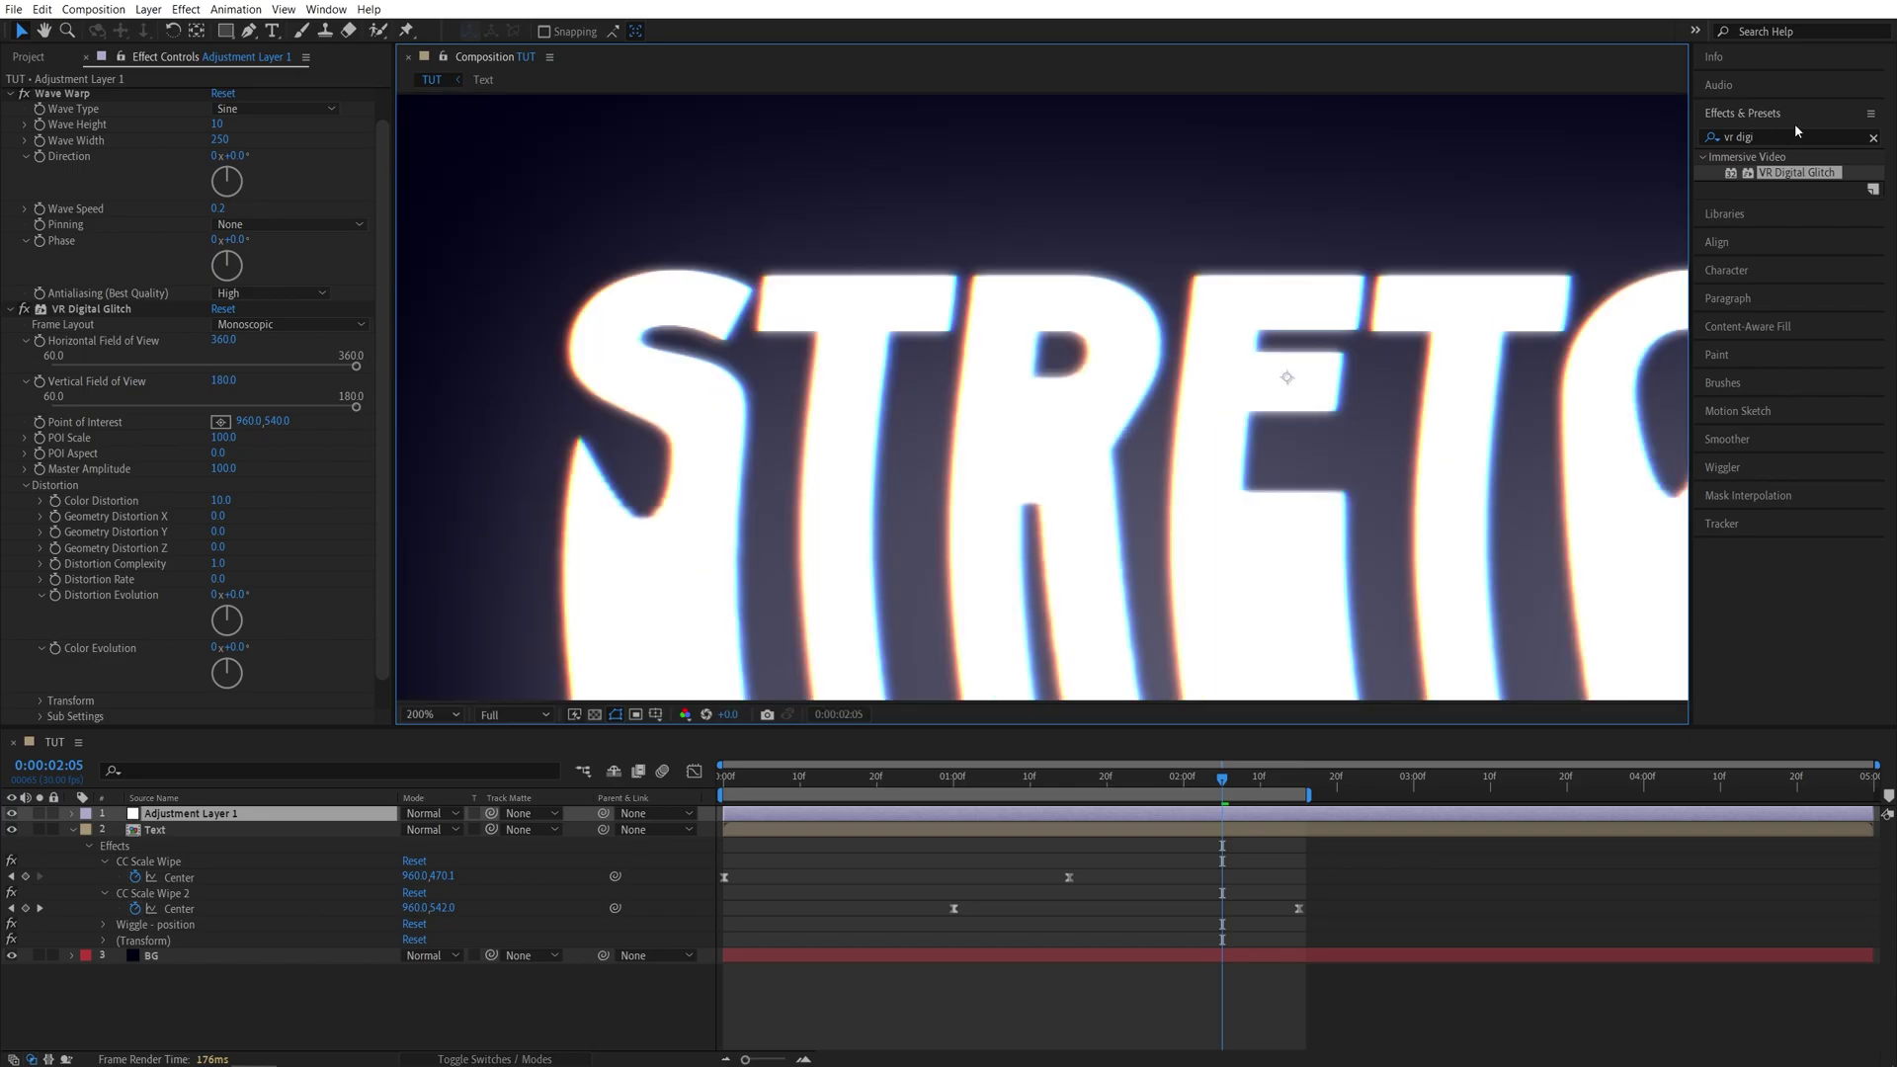
Apply Gaussian Blur to Adjustment Layer 1 with Blurriness 3.0.
click(1794, 135)
text(gaussia)
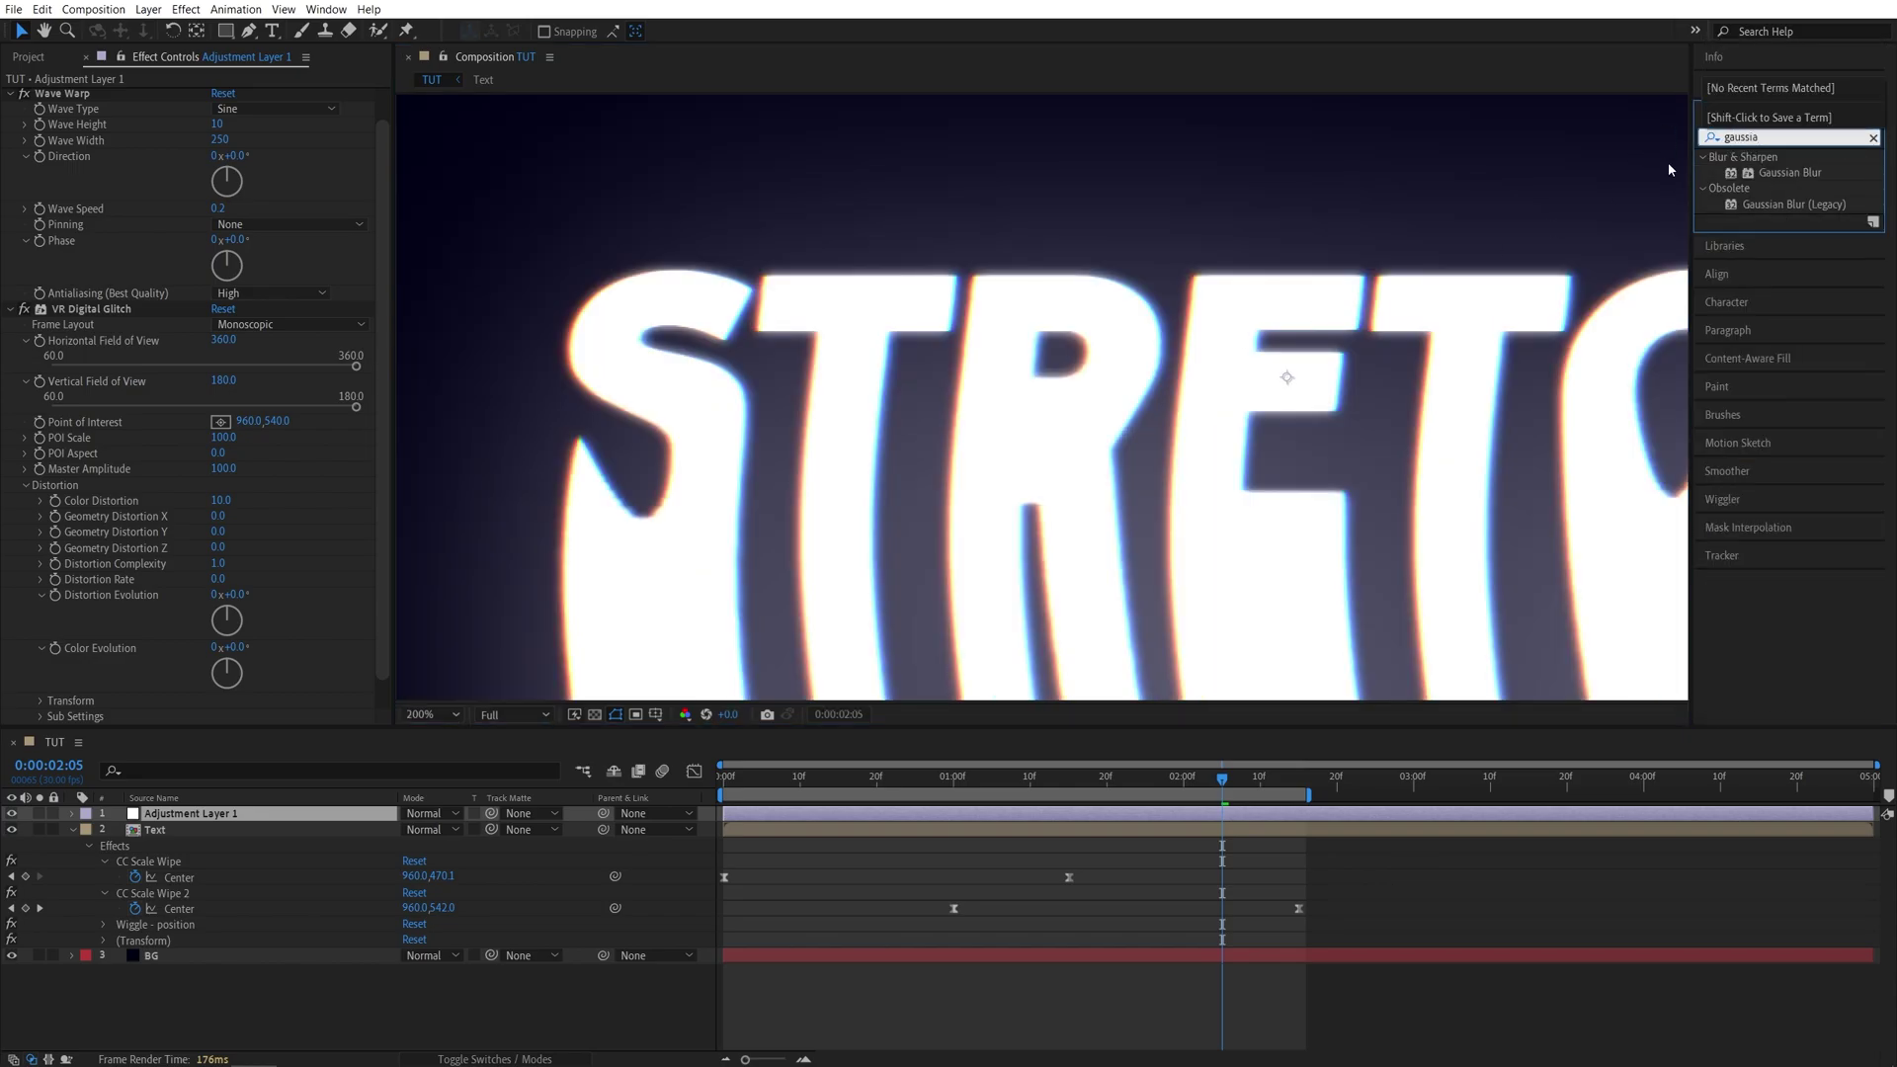
drag(1789, 172, 237, 814)
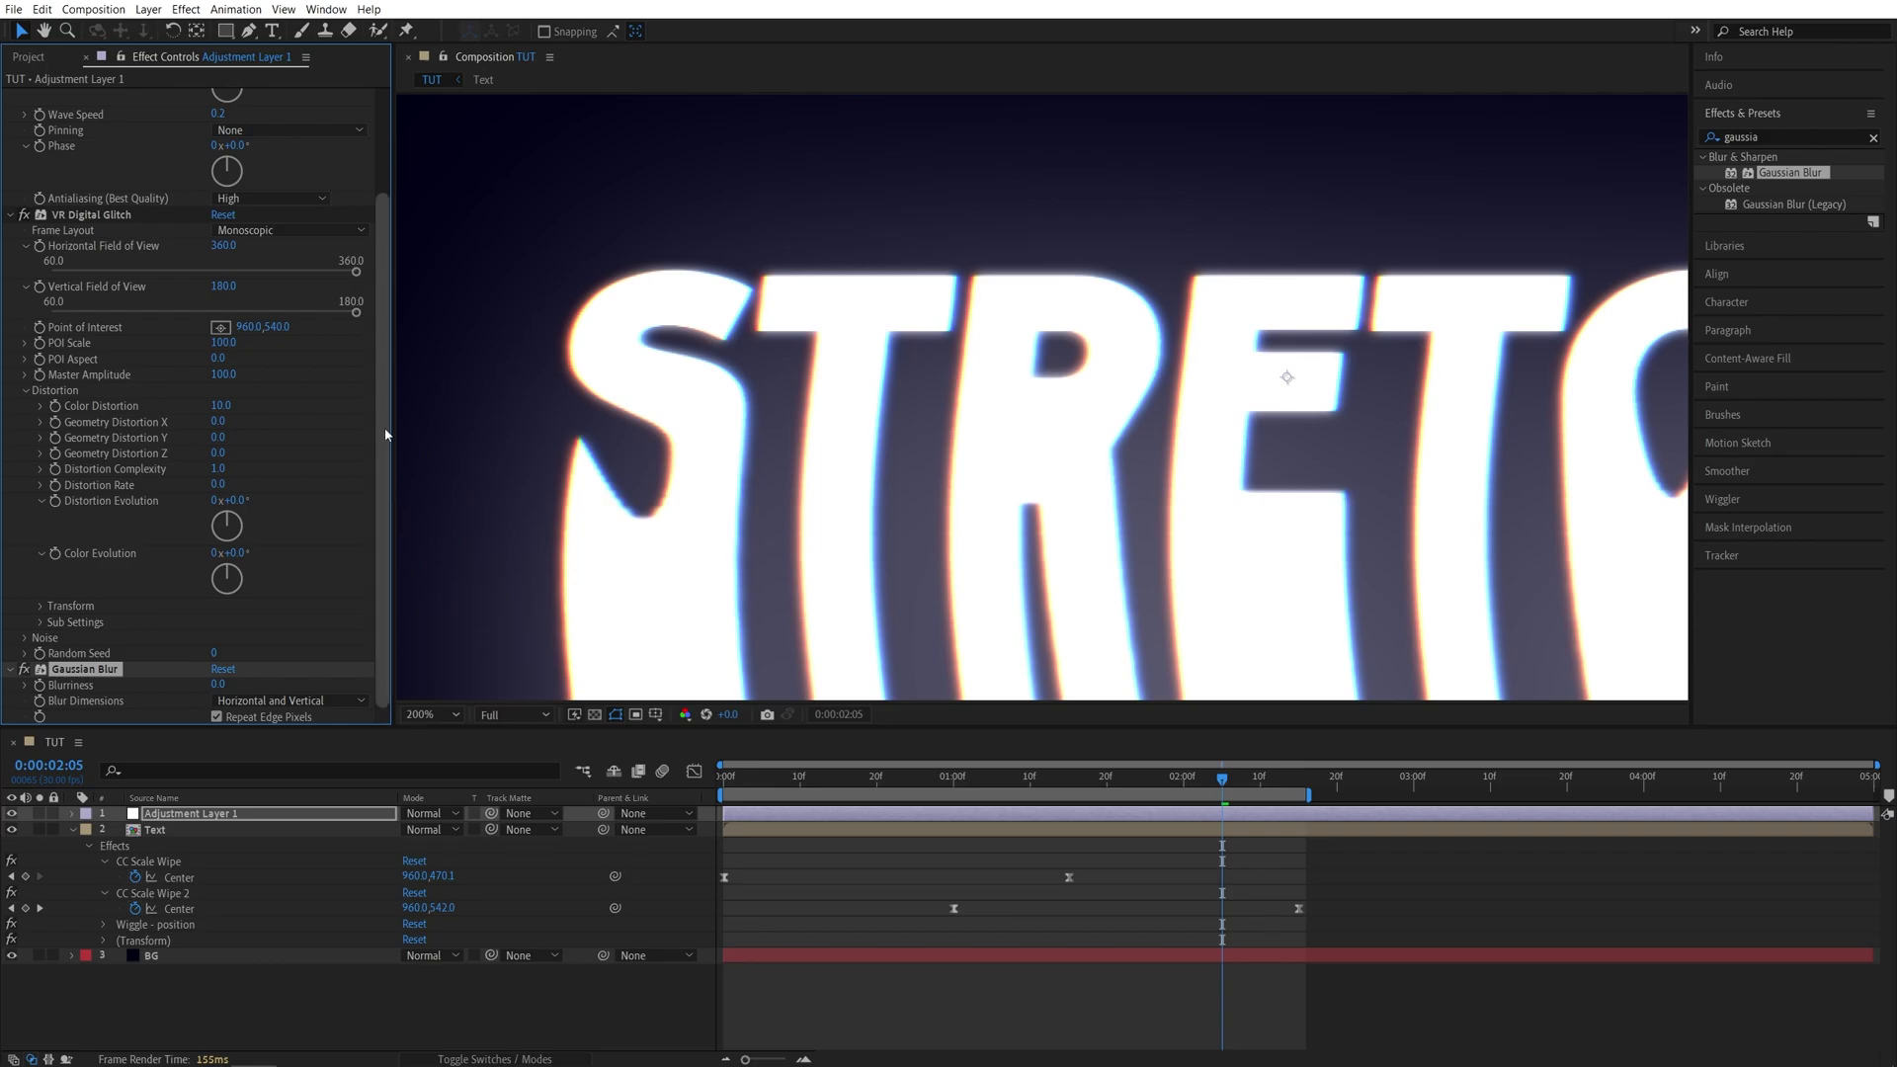
click(219, 685)
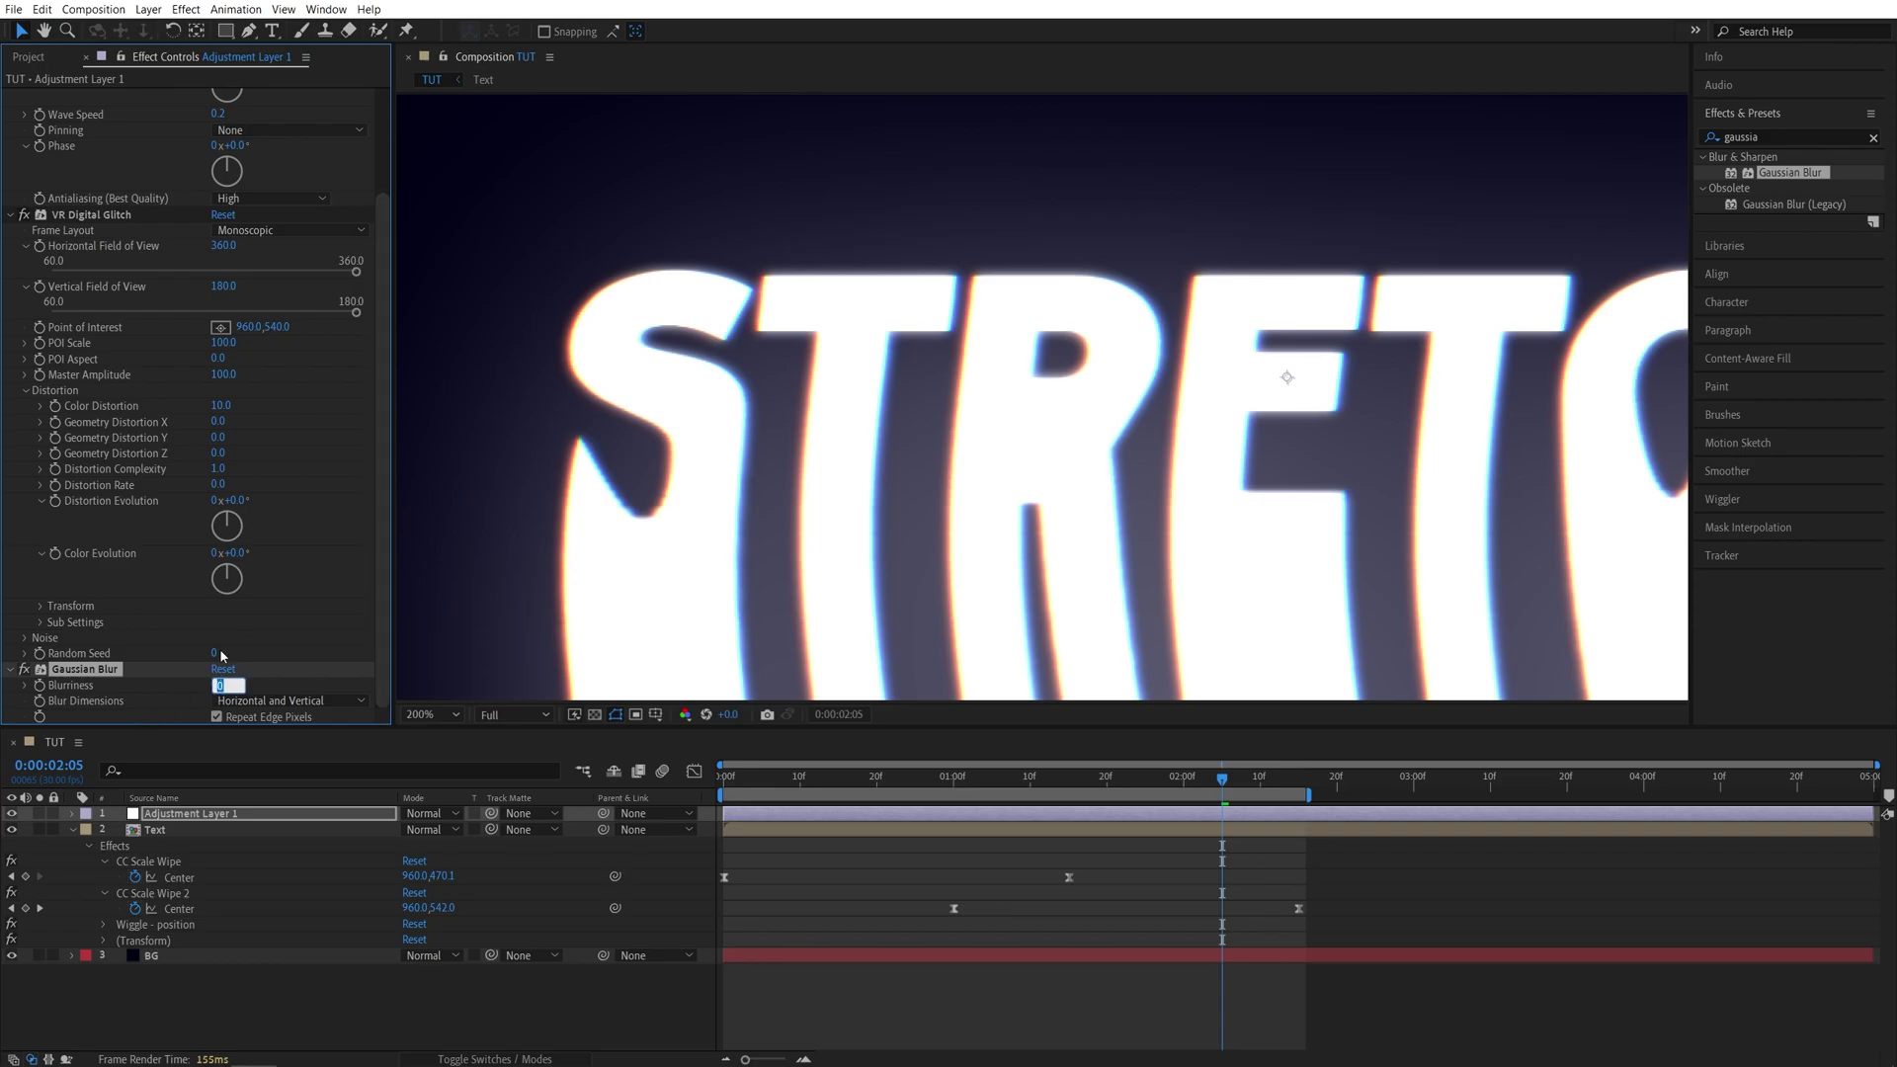
text(3)
key(Return)
scroll(923, 330, up, 3)
scroll(913, 323, down, 1)
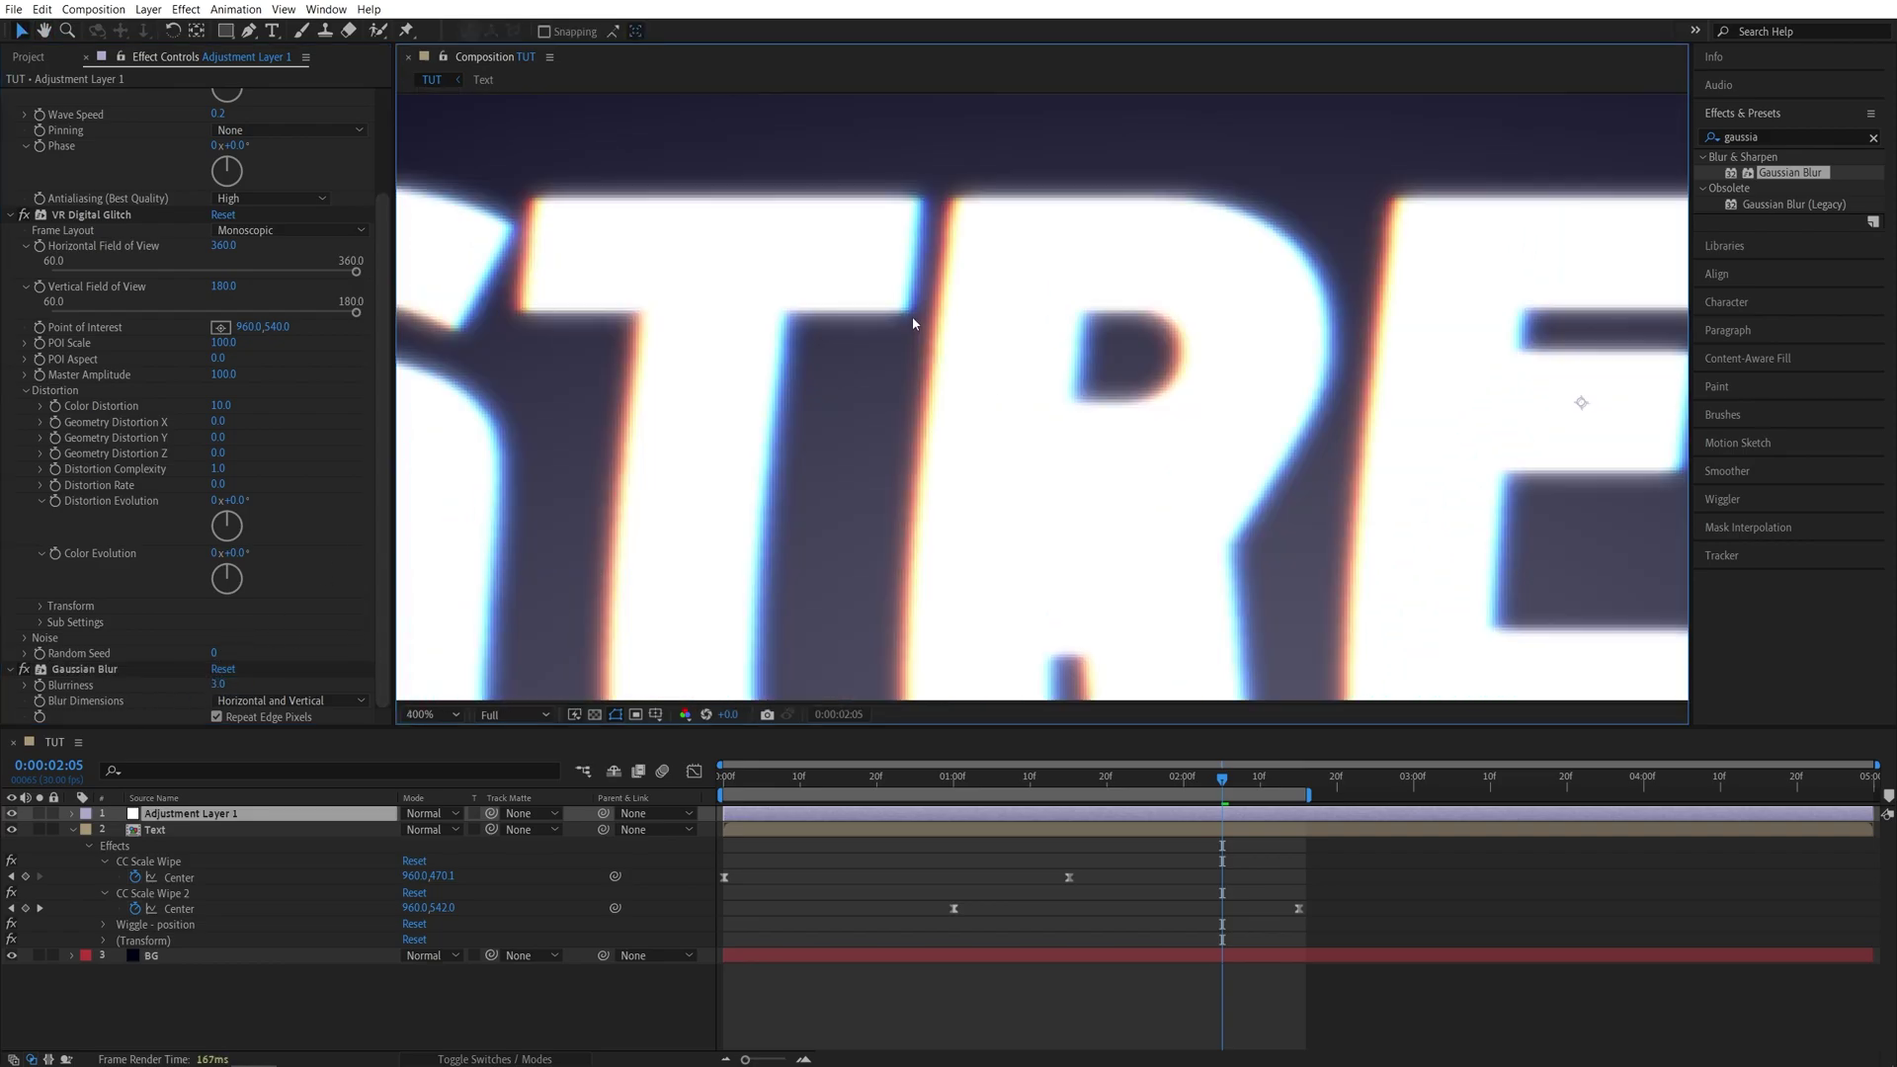
scroll(943, 252, down, 1)
scroll(986, 241, up, 1)
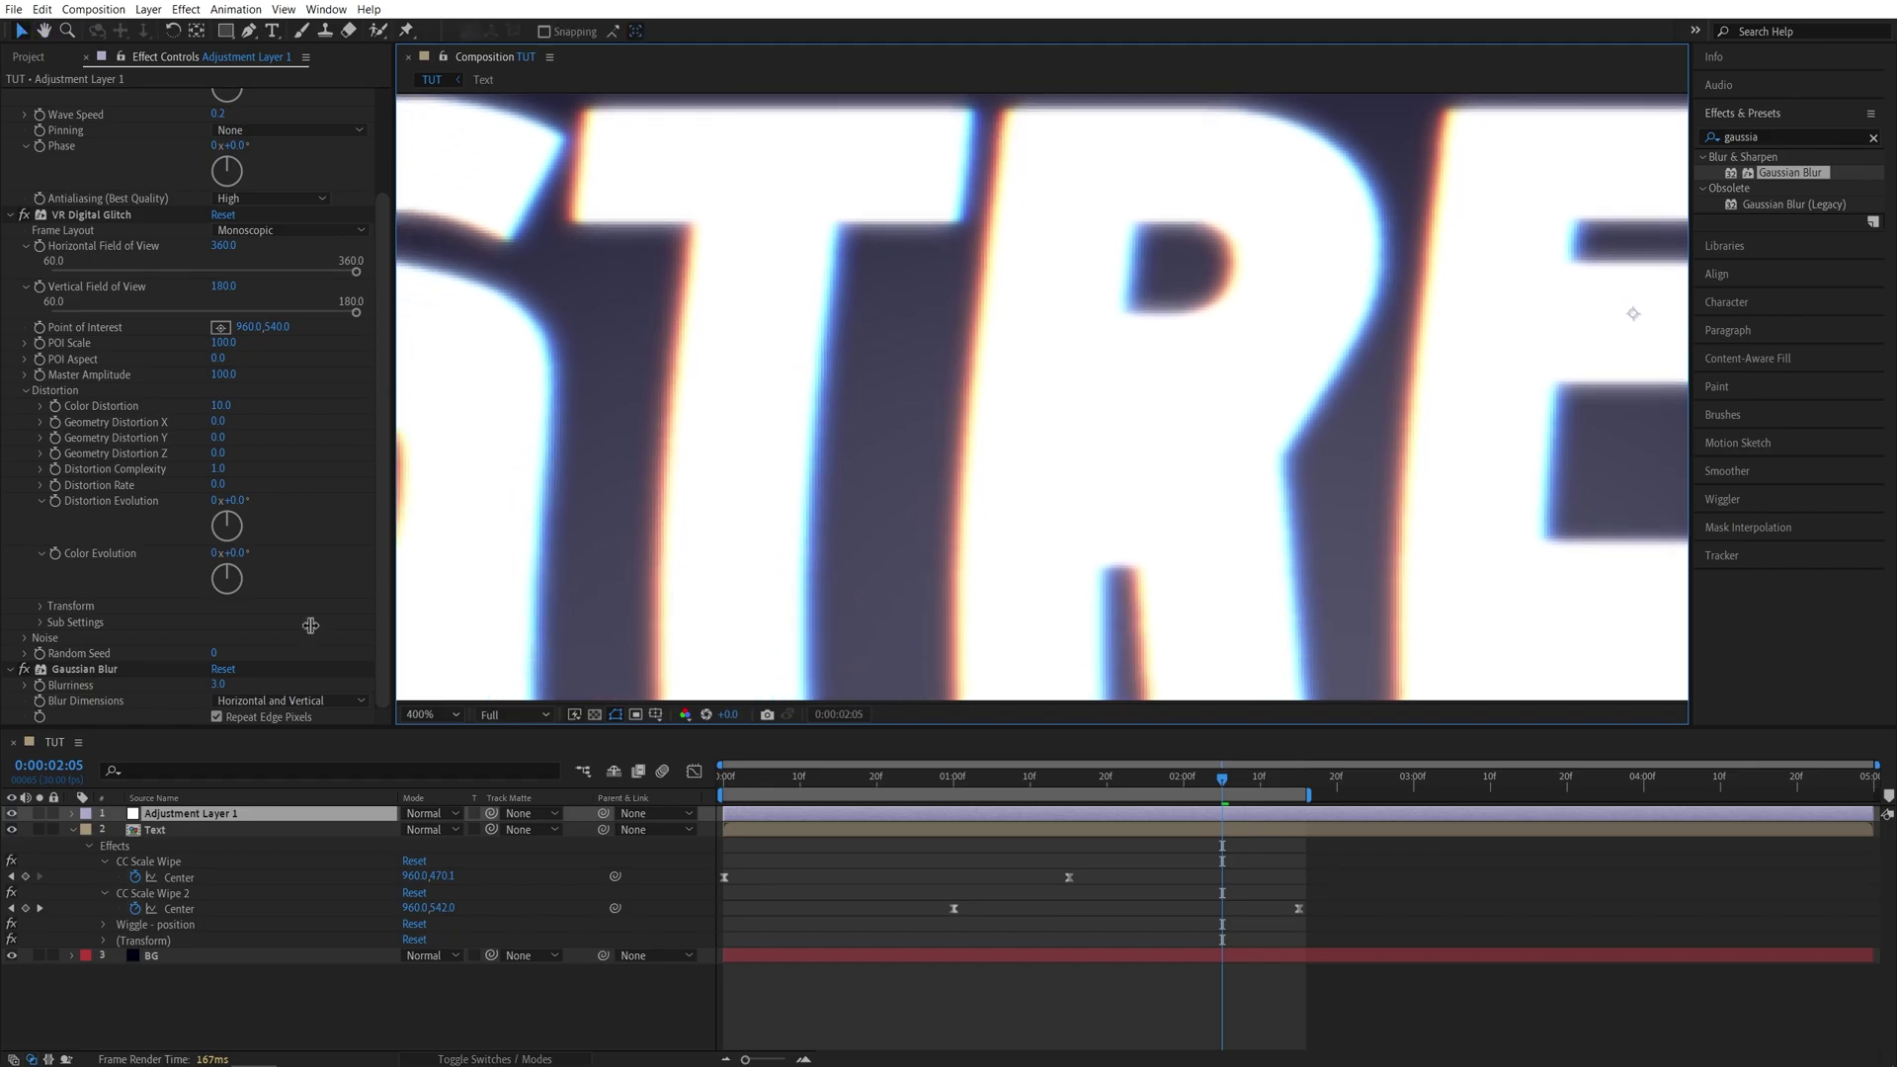
click(26, 673)
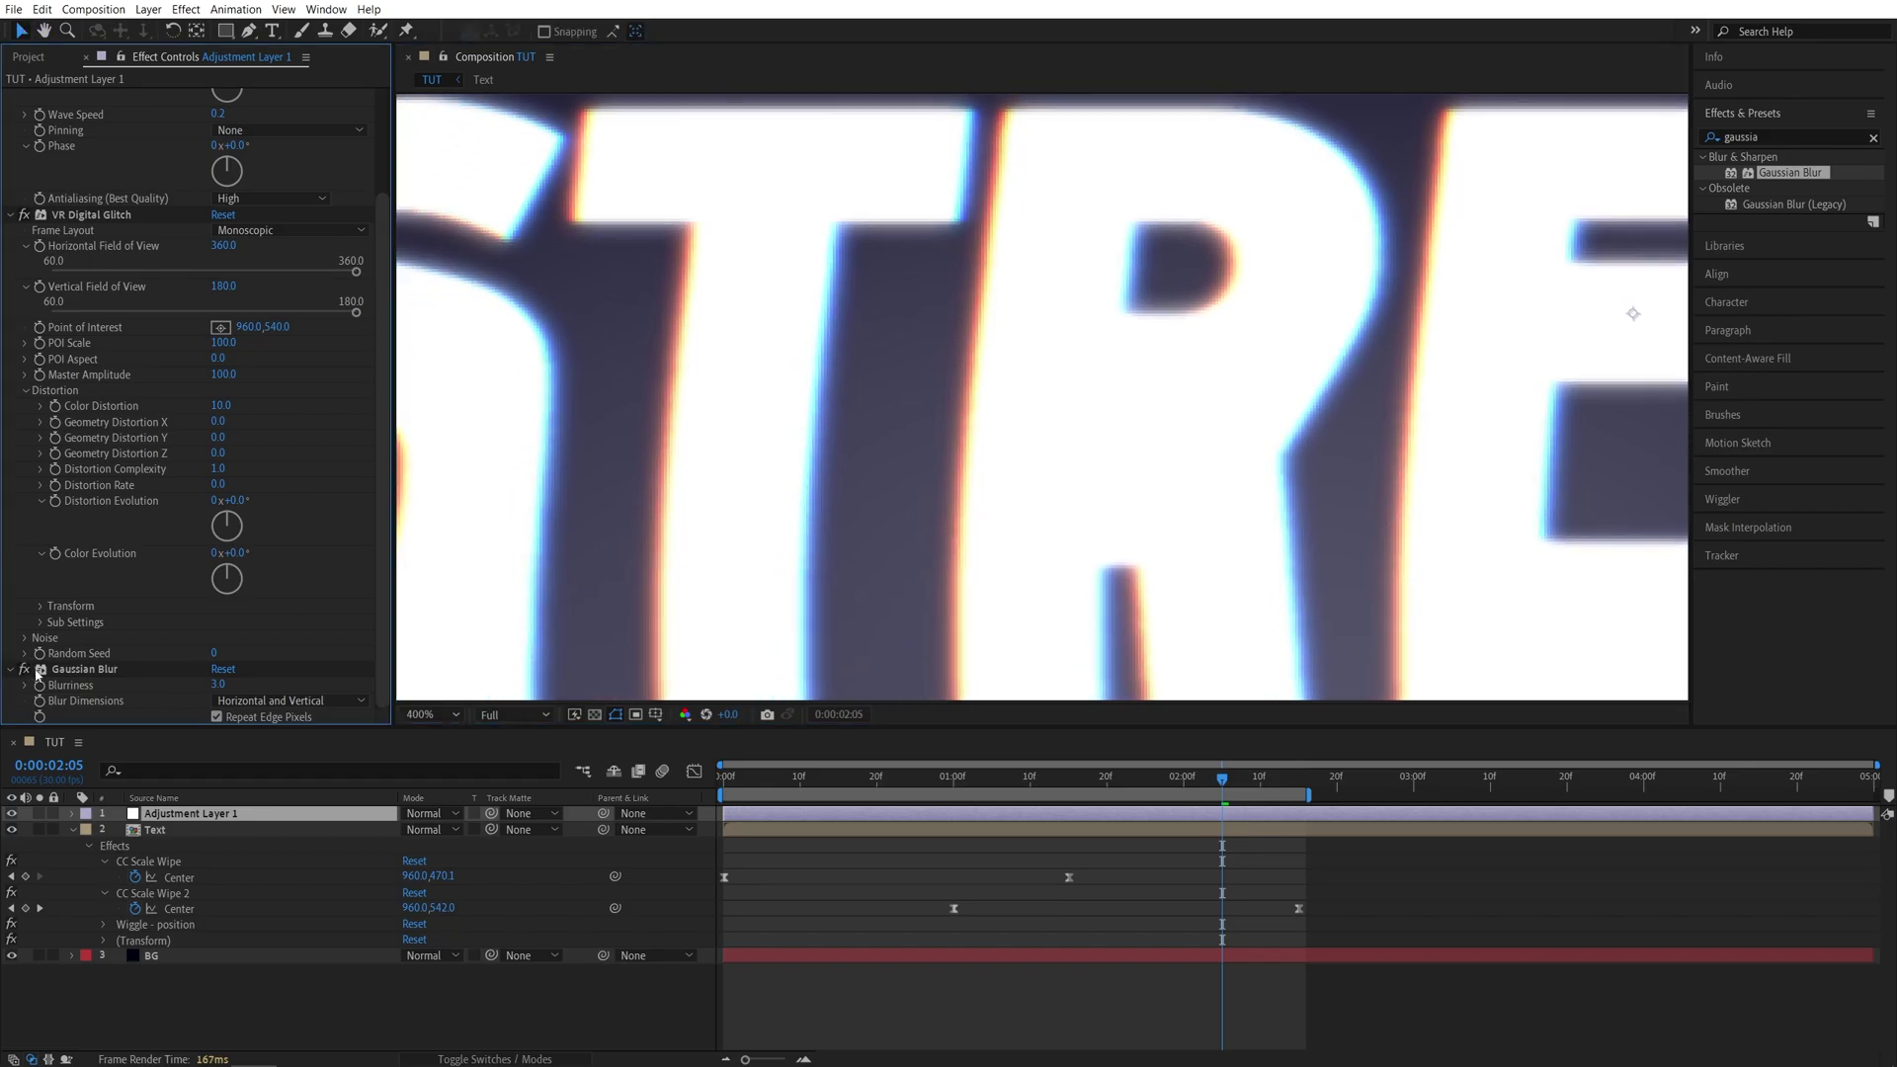
Fit the composition in the viewer, show it at 100%, and return to 0:00:01:15.
click(1123, 327)
key(shift+slash)
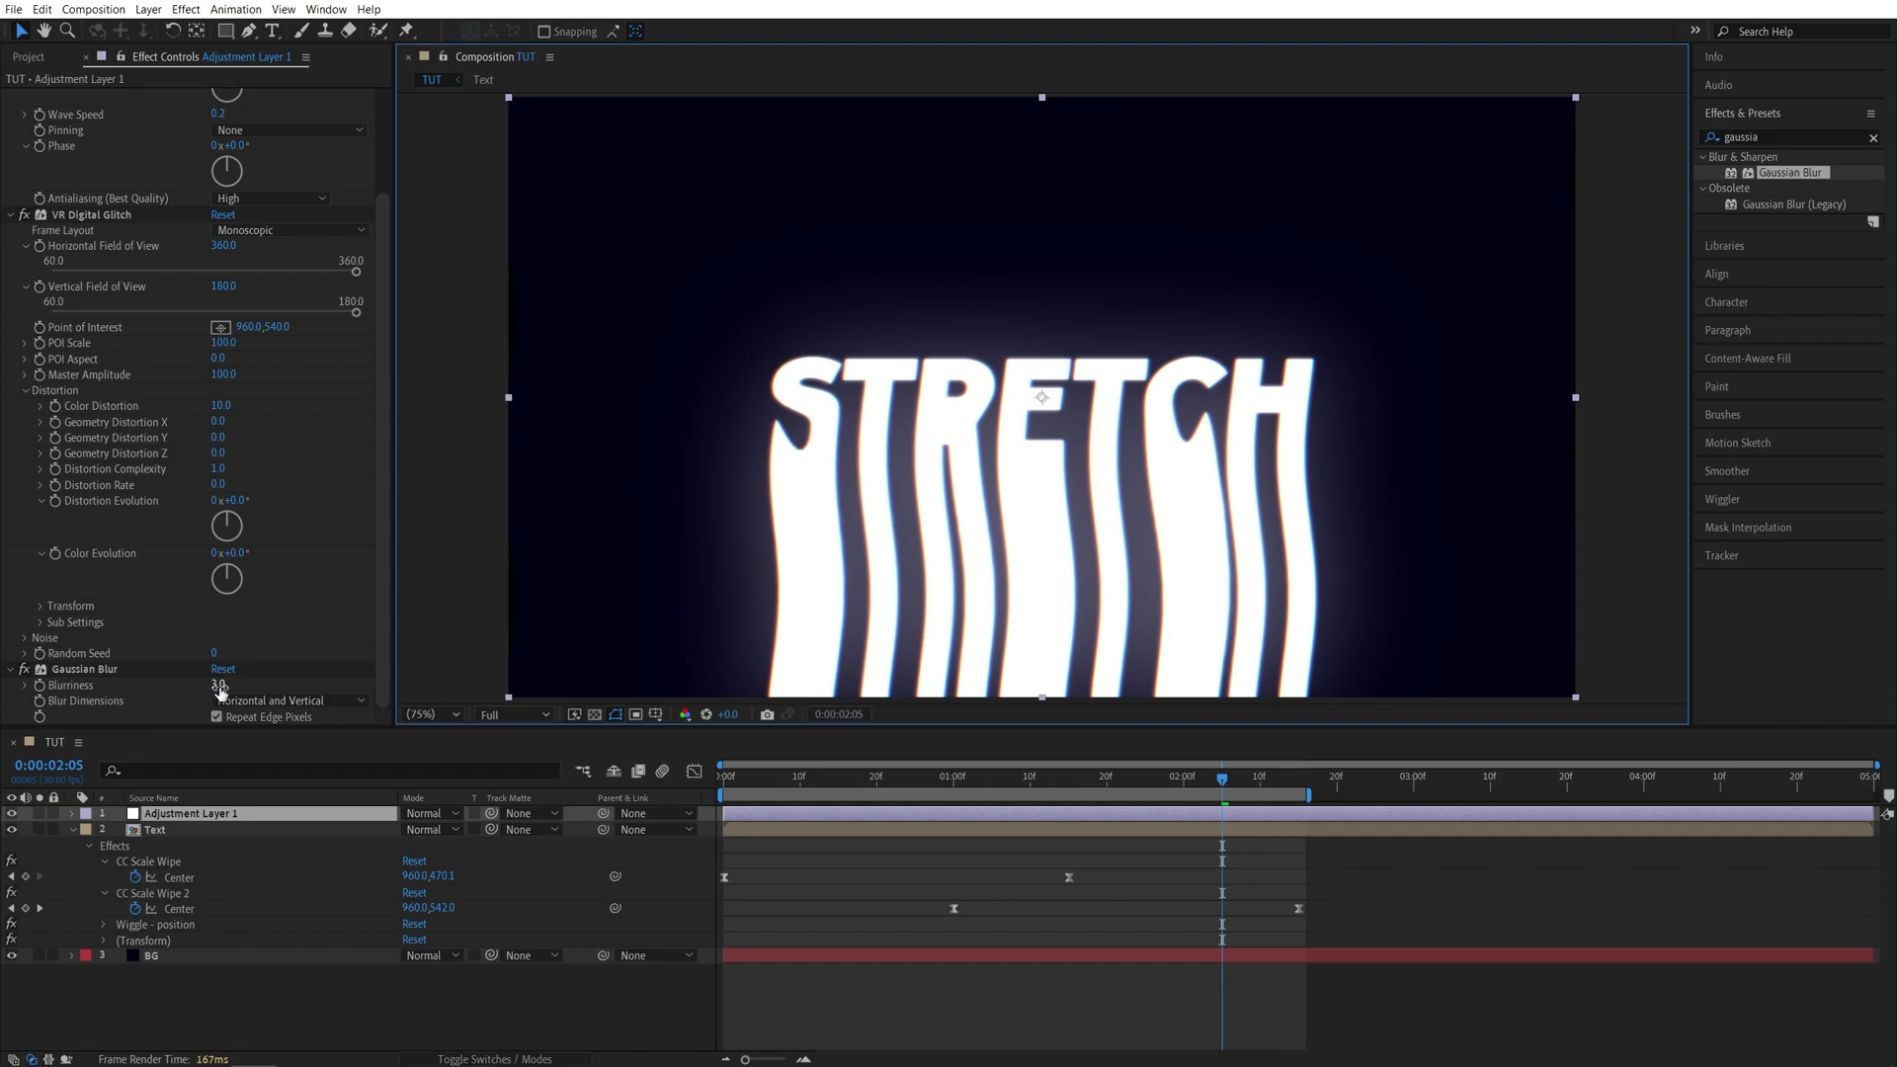
key(slash)
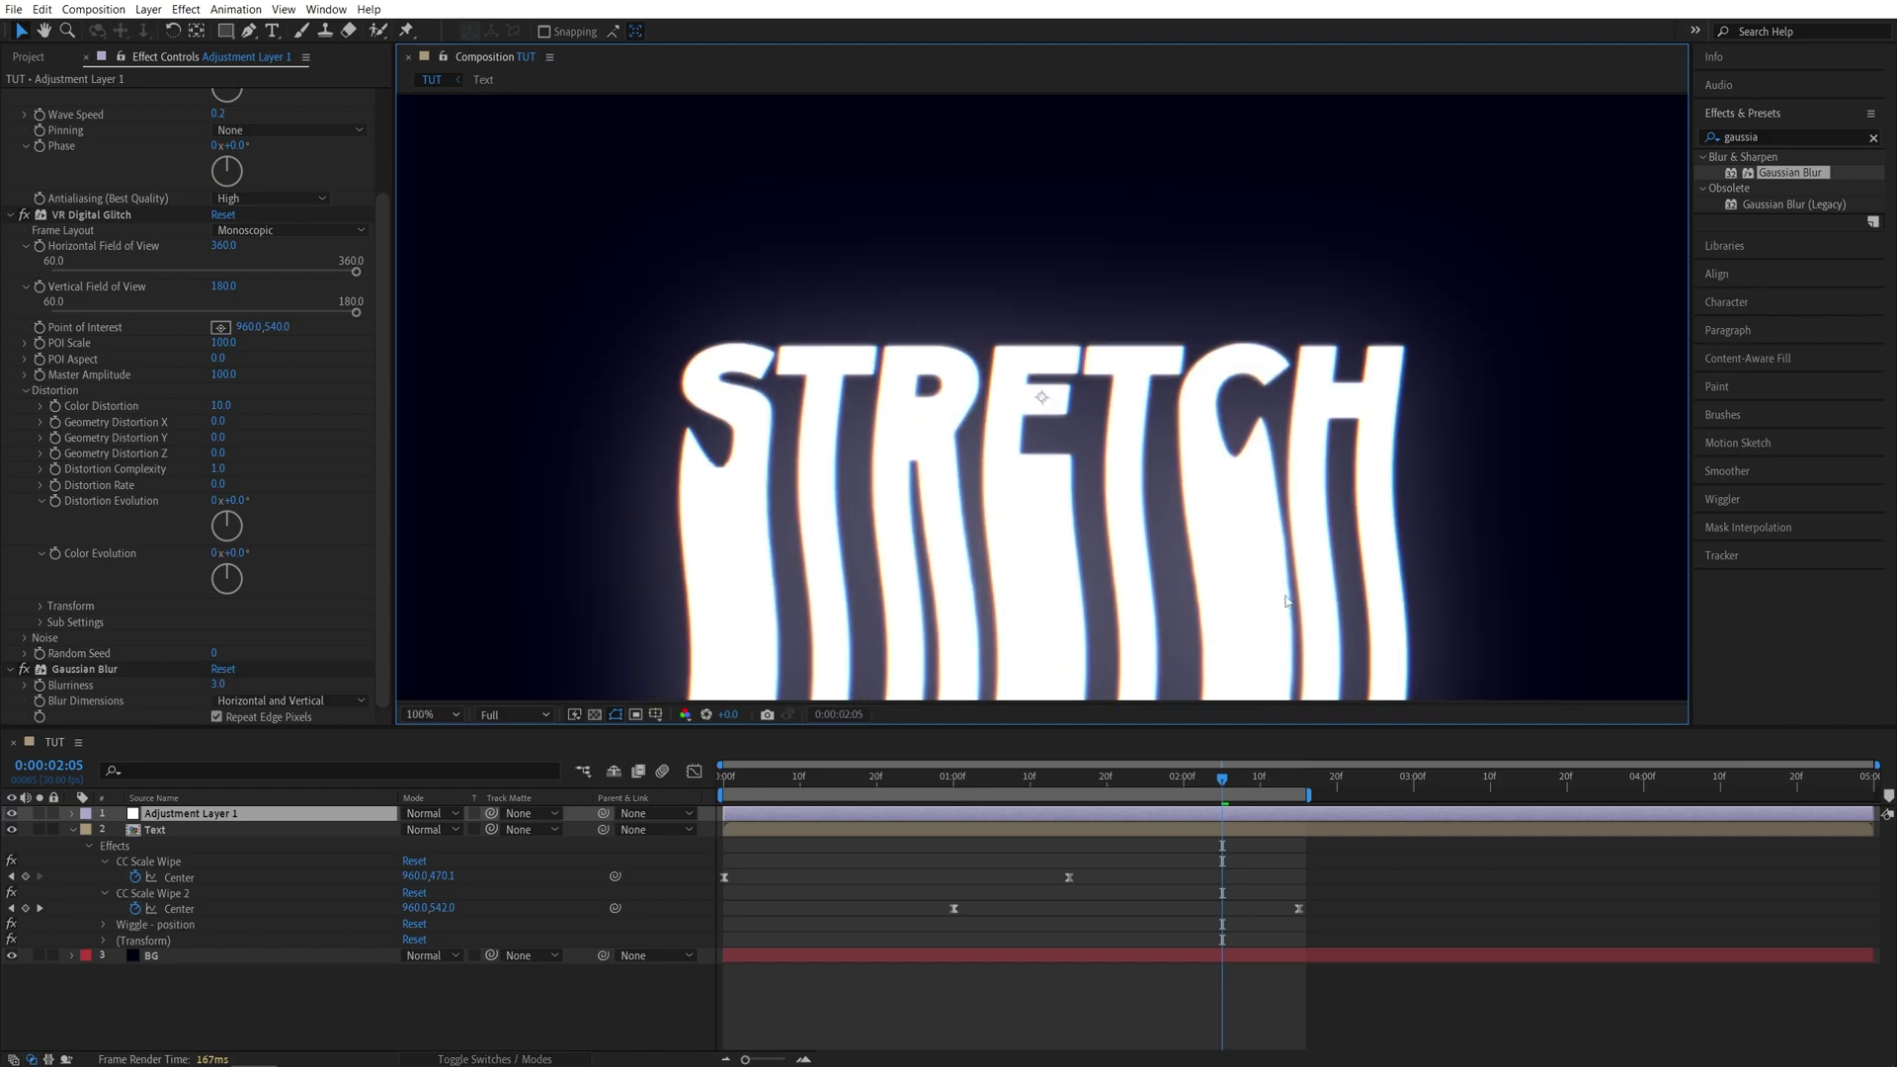
drag(1152, 787, 1067, 787)
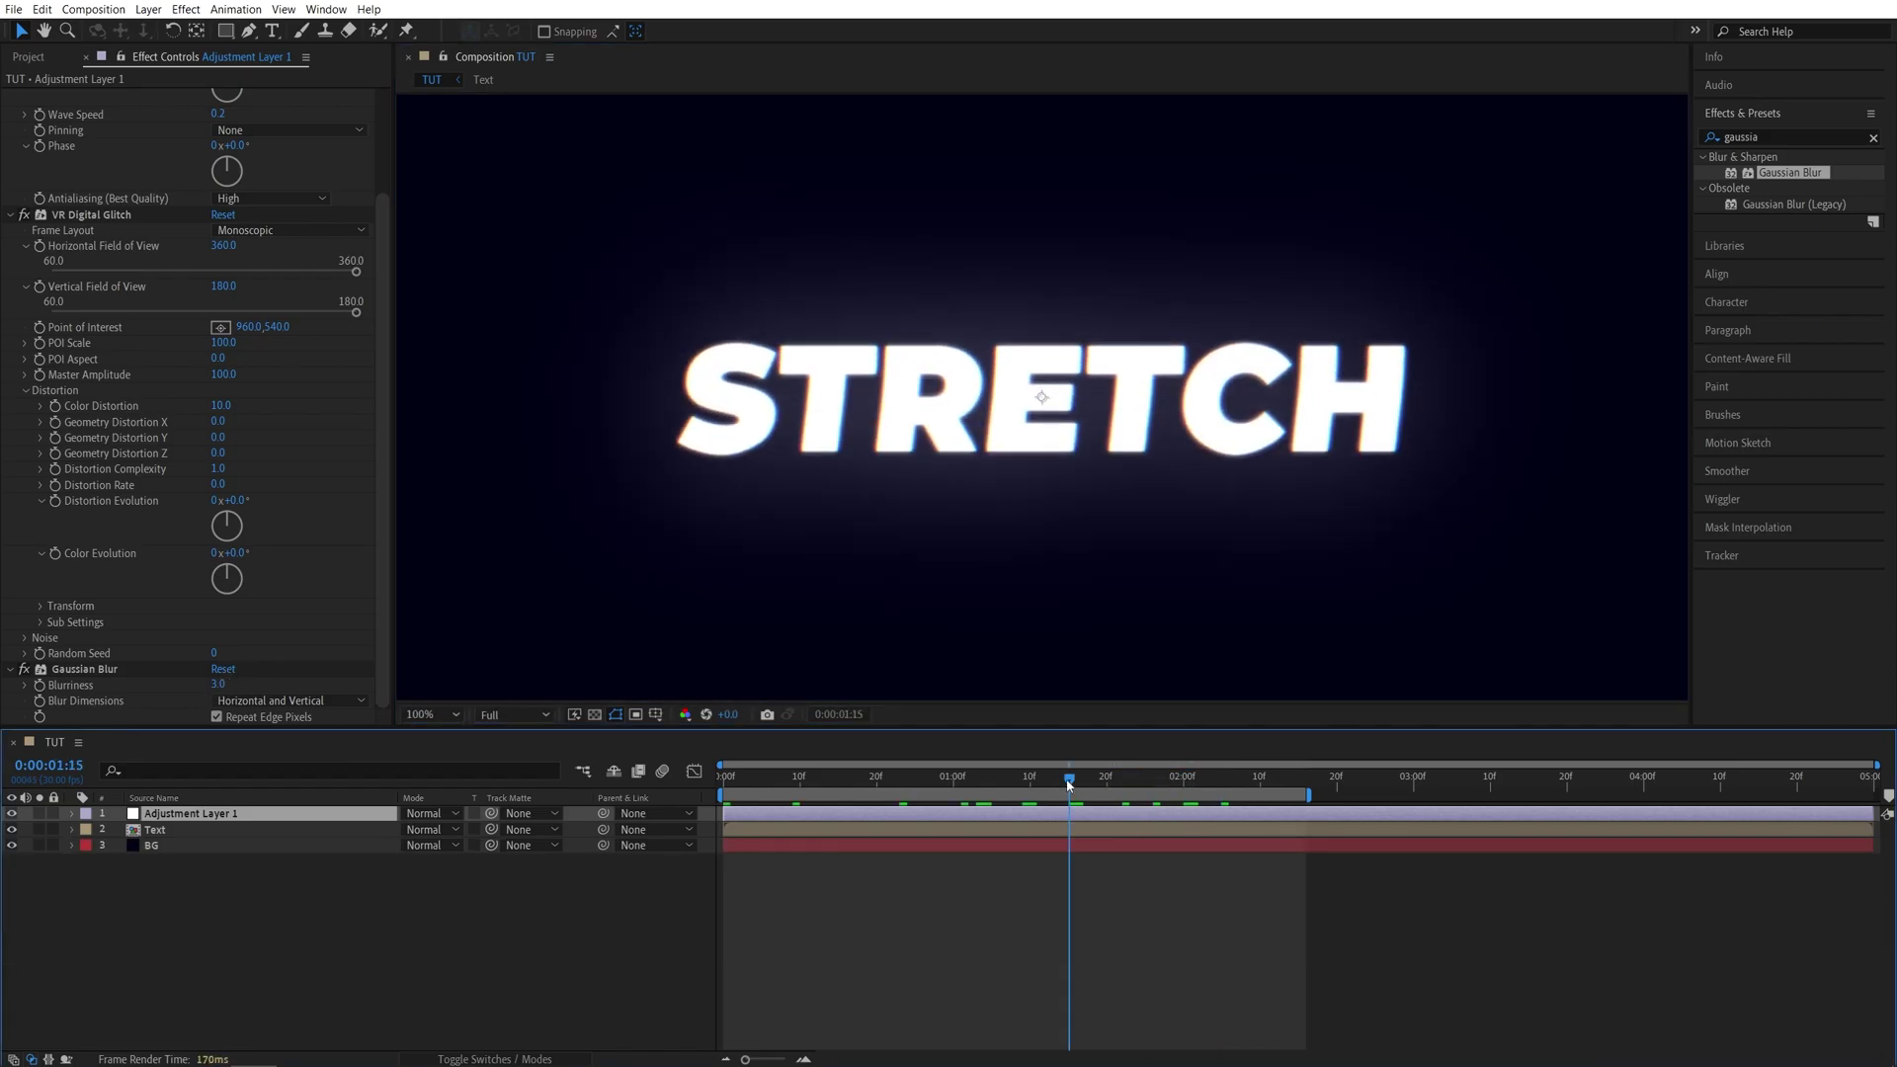
Fit the viewer, jump to 0:00:00:00 and play the finished STRETCH animation.
key(shift+slash)
click(753, 781)
key(Home)
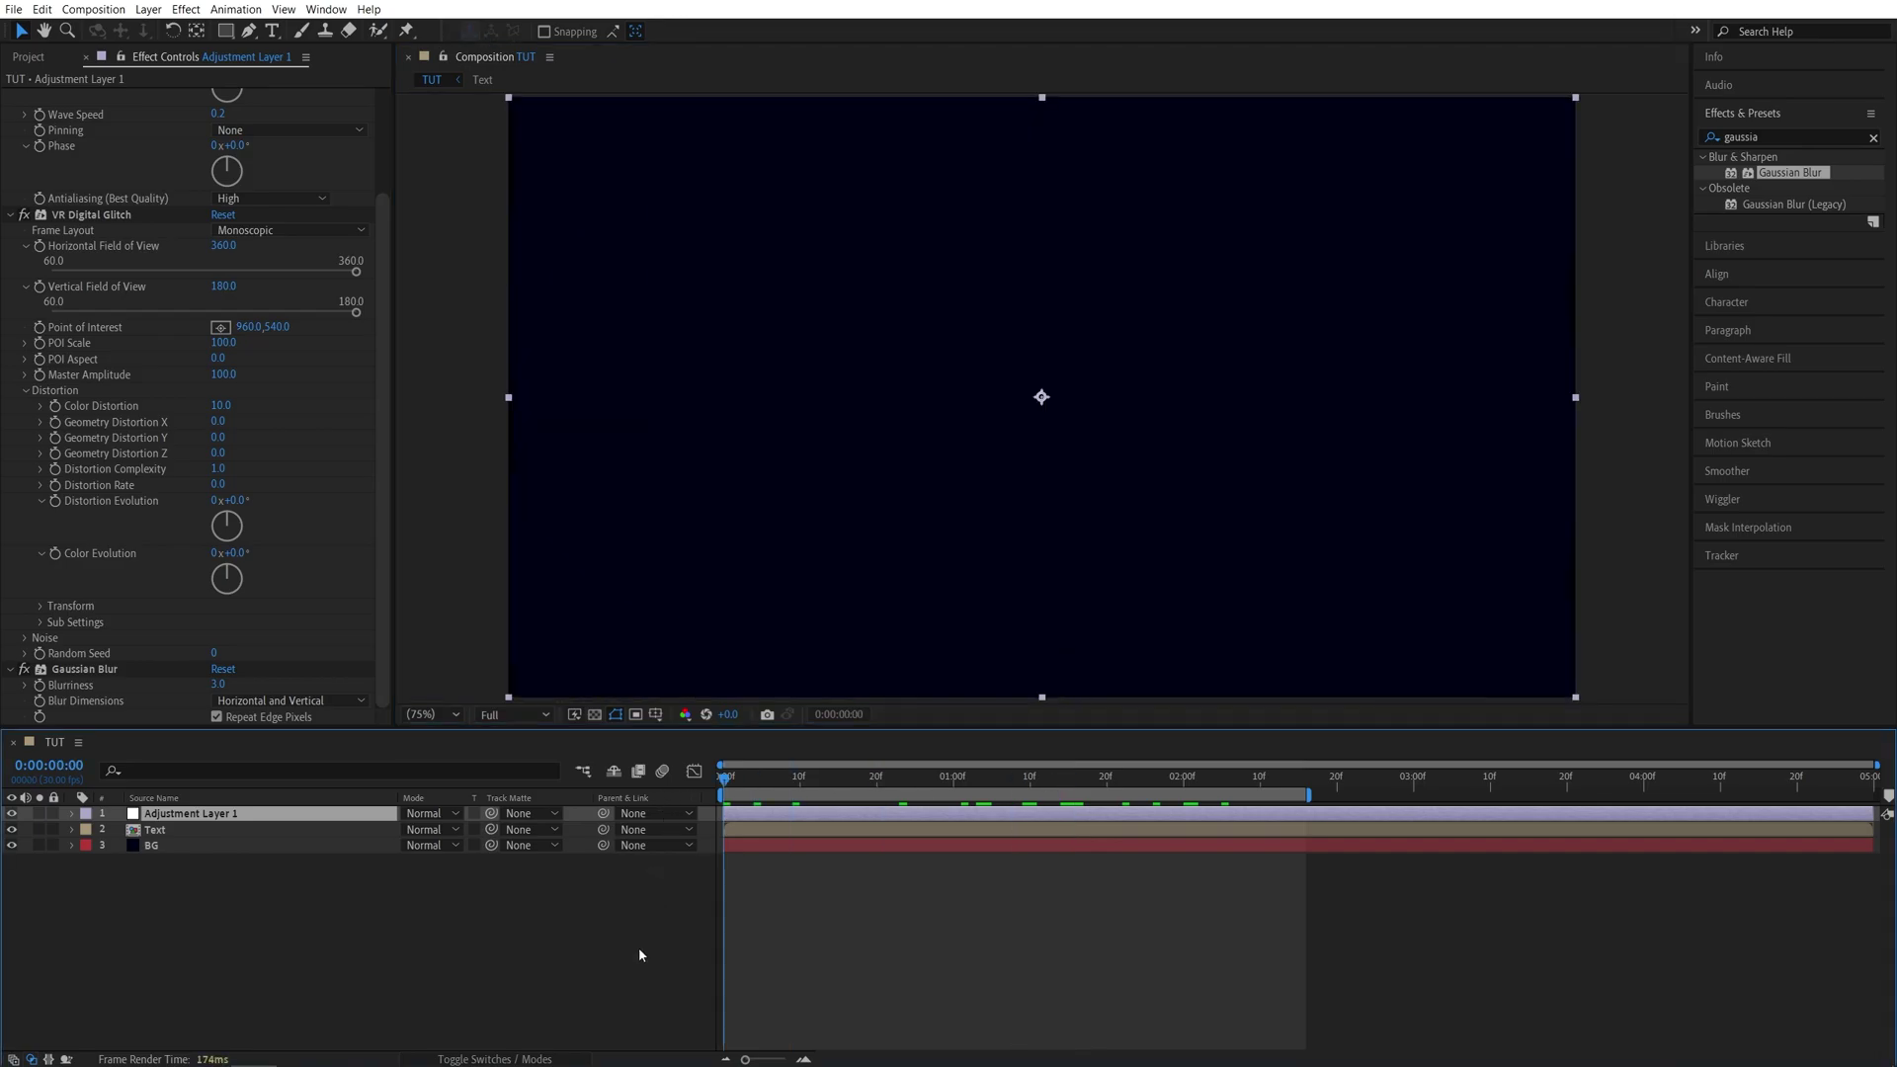
key(space)
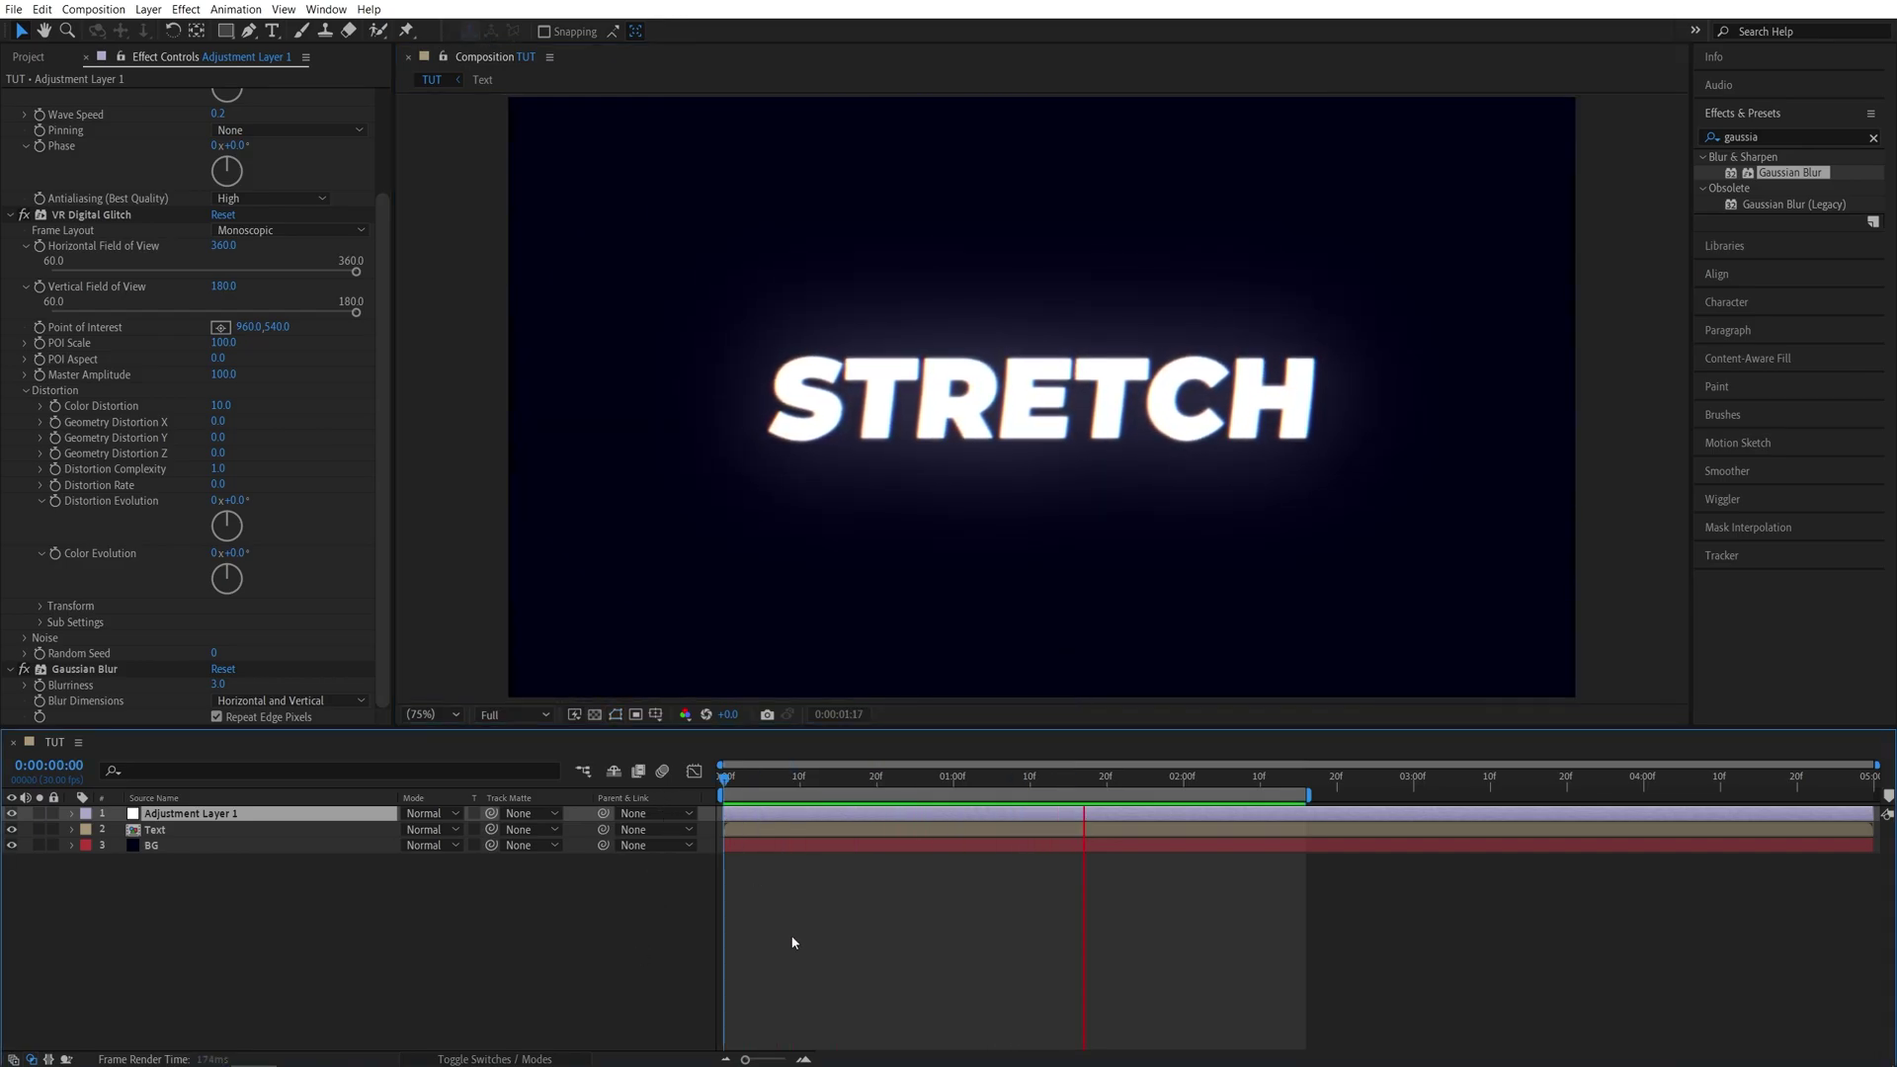